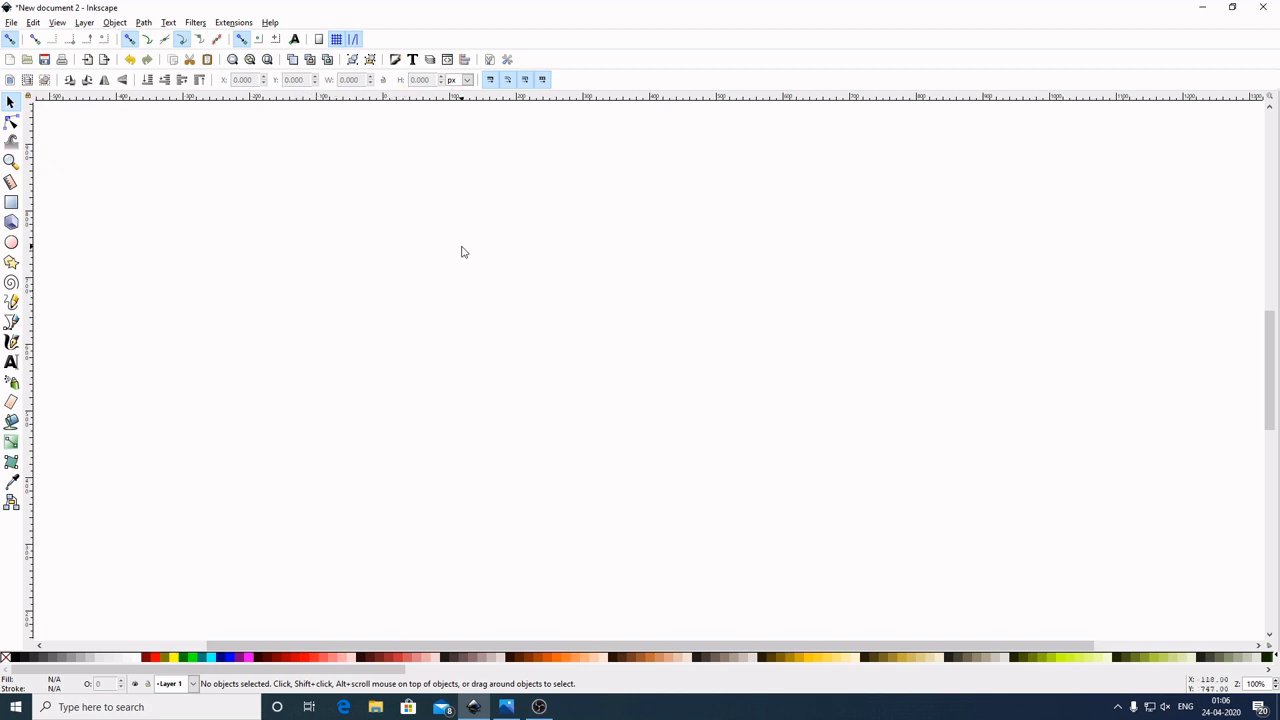
# Step: Open the Align and Distribute and the Fill and Stroke dialogs
pyautogui.click(465, 62)
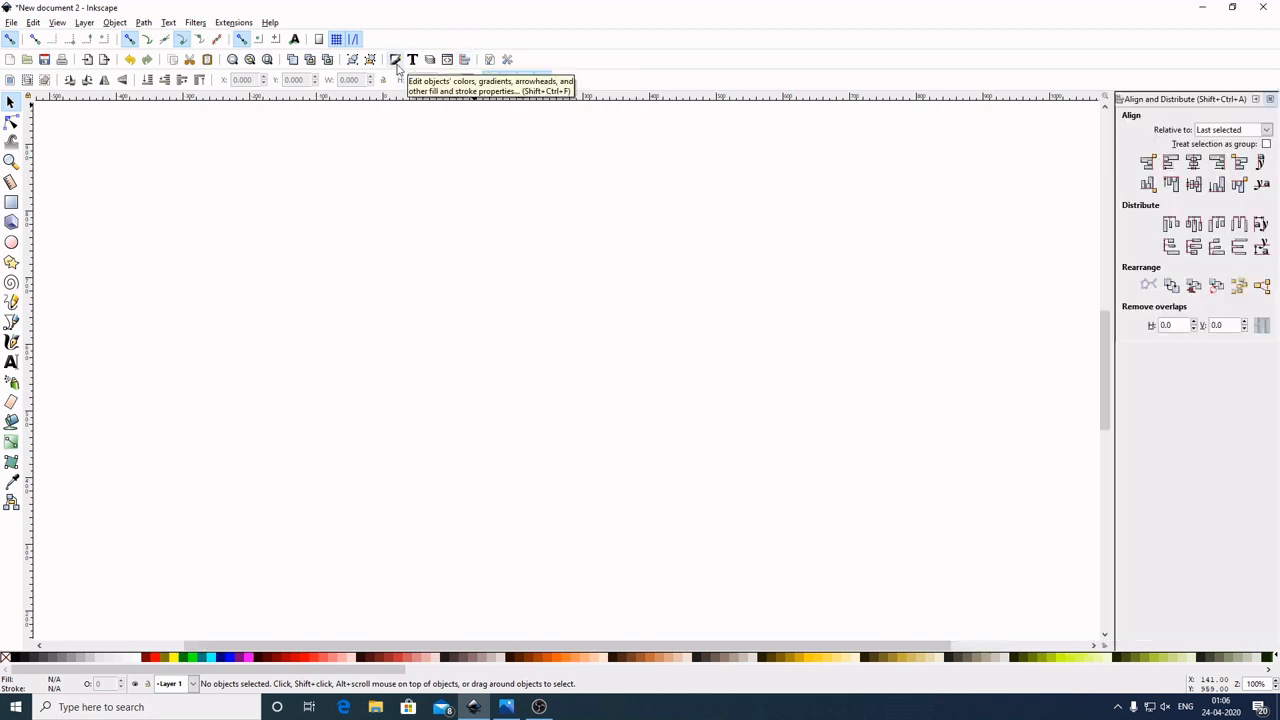
pyautogui.click(395, 60)
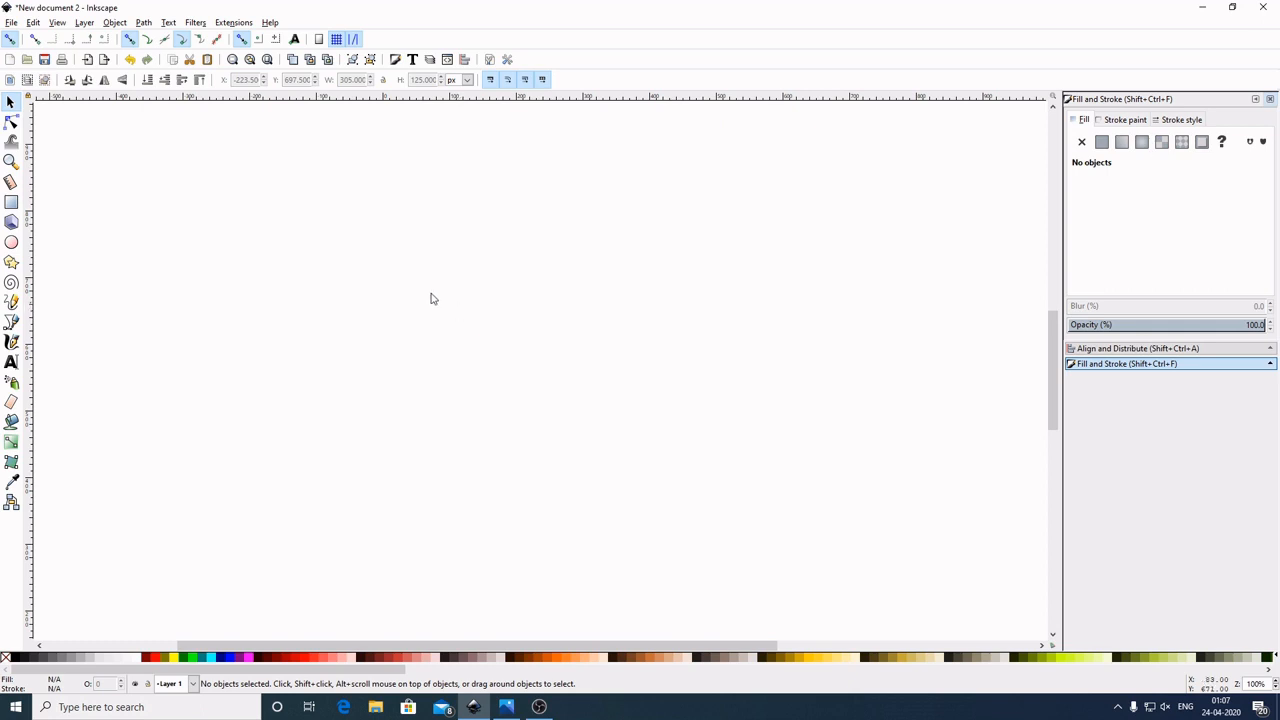
# Step: Draw a rectangle about 275 px wide and 120 px high in the upper part of the canvas and fill it red
pyautogui.click(12, 202)
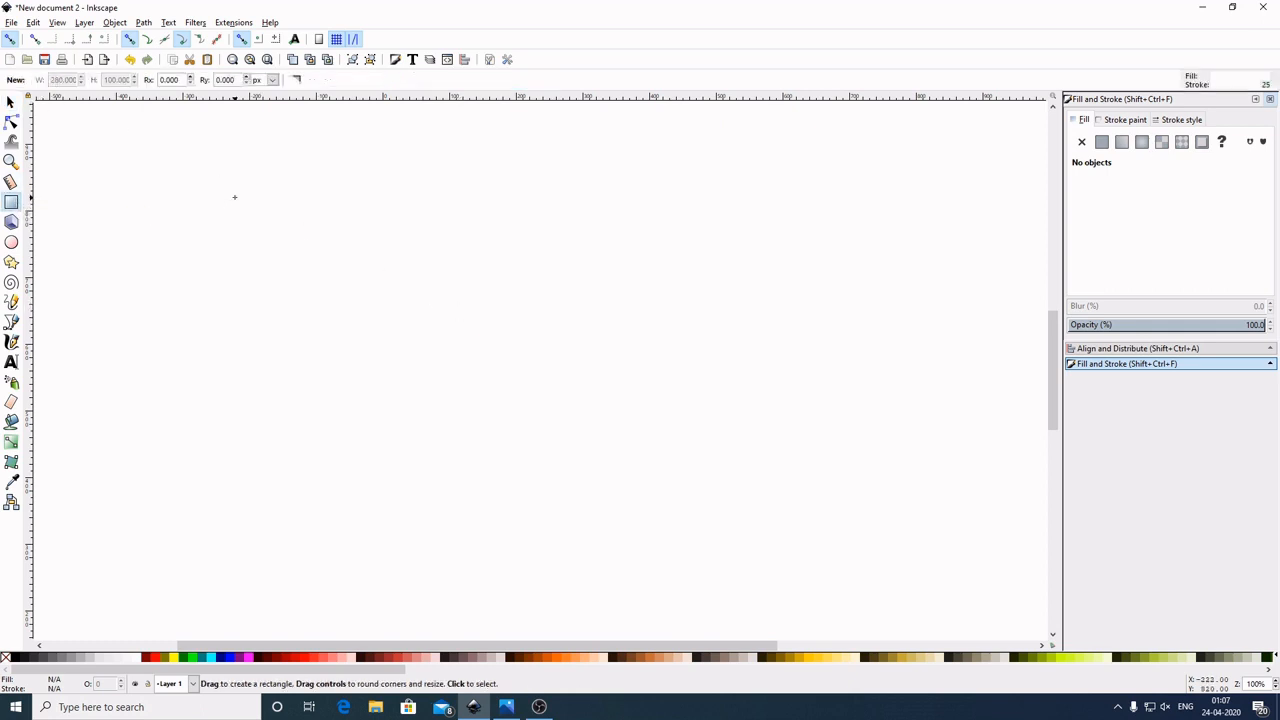
pyautogui.moveTo(234, 197); pyautogui.dragTo(418, 277)
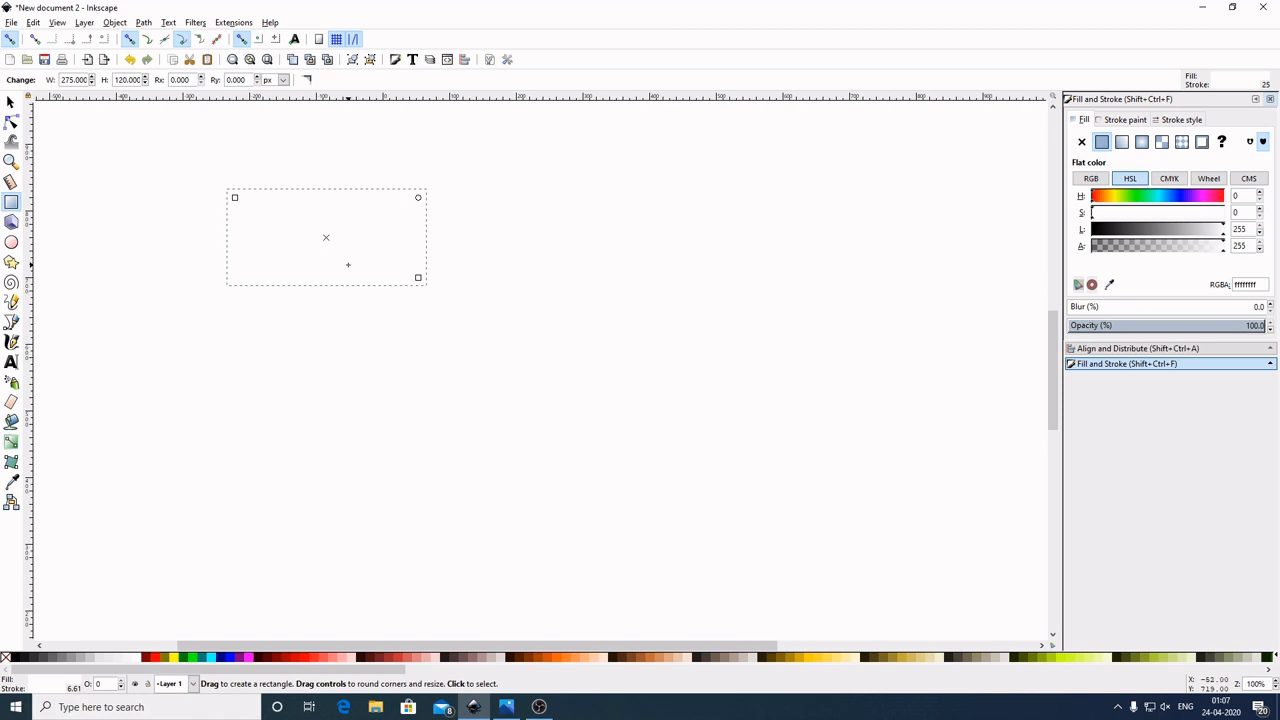
pyautogui.click(306, 660)
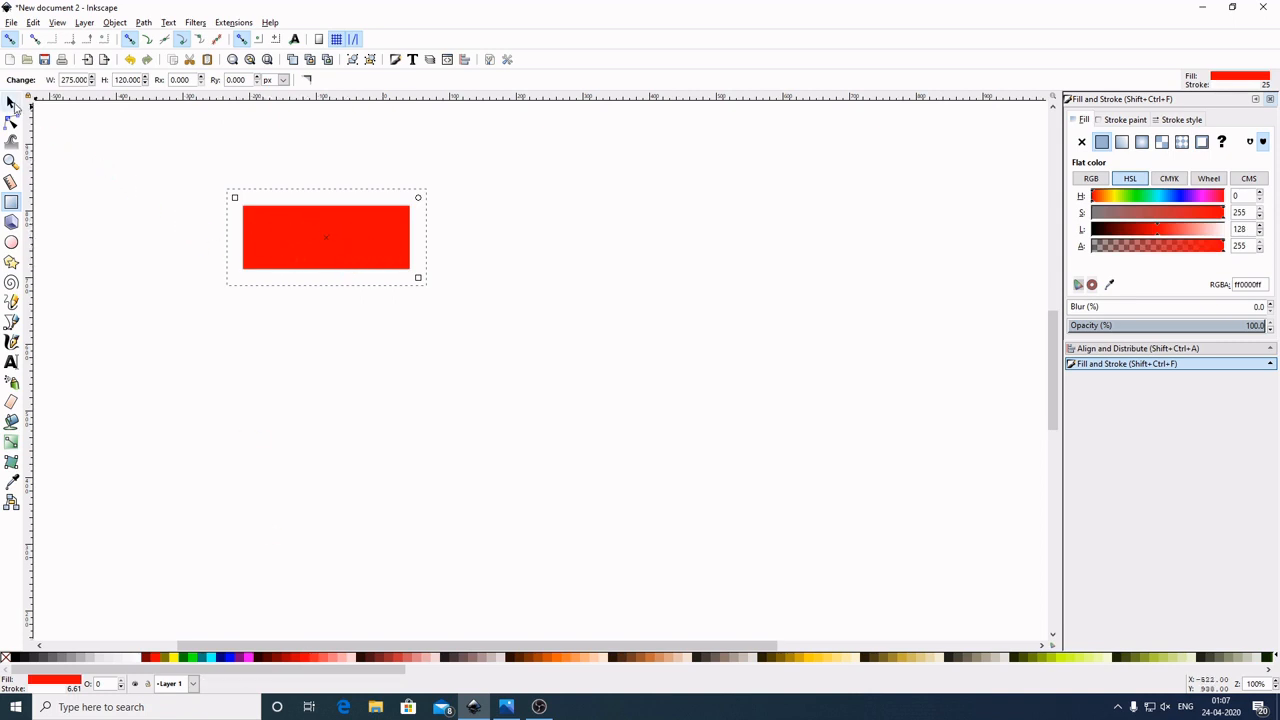
# Step: Give the rectangle a gray 808080 fill without a stroke and move it to about X -299, Y 677 px
pyautogui.click(11, 103)
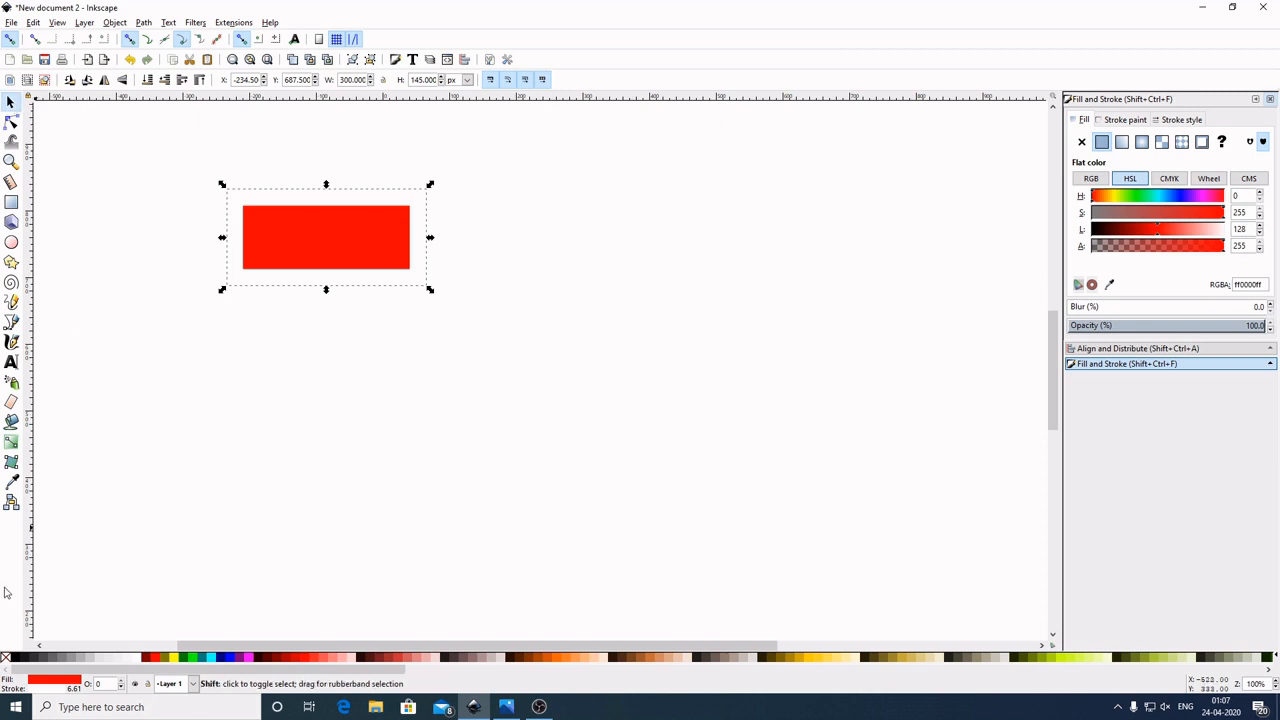
pyautogui.keyDown('shift'); pyautogui.click(10, 657); pyautogui.keyUp('shift')
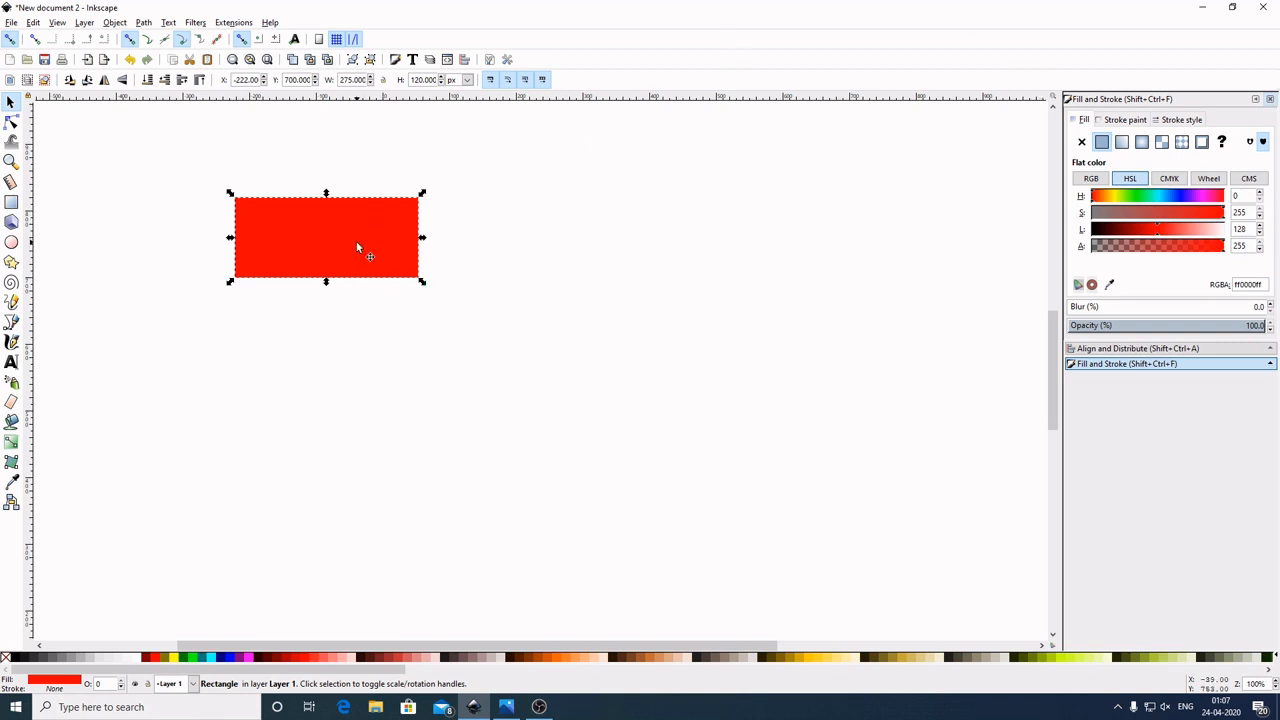
pyautogui.click(63, 659)
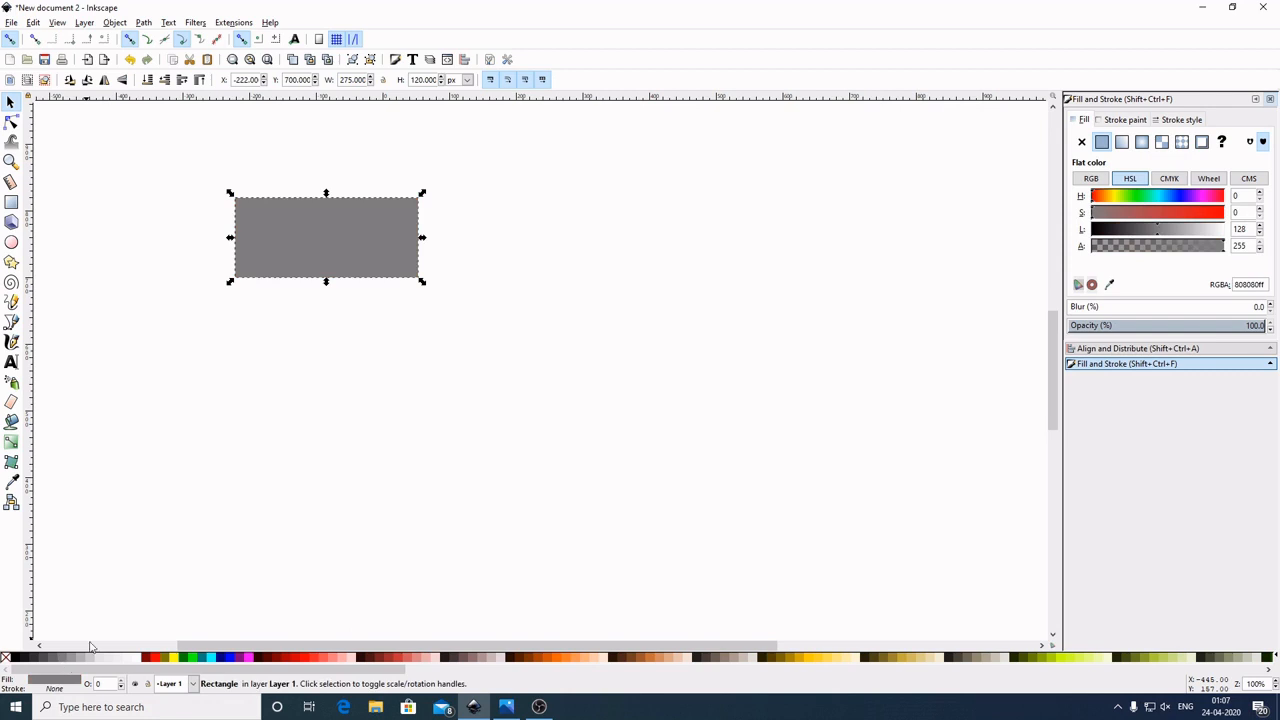
pyautogui.moveTo(366, 233); pyautogui.dragTo(296, 252)
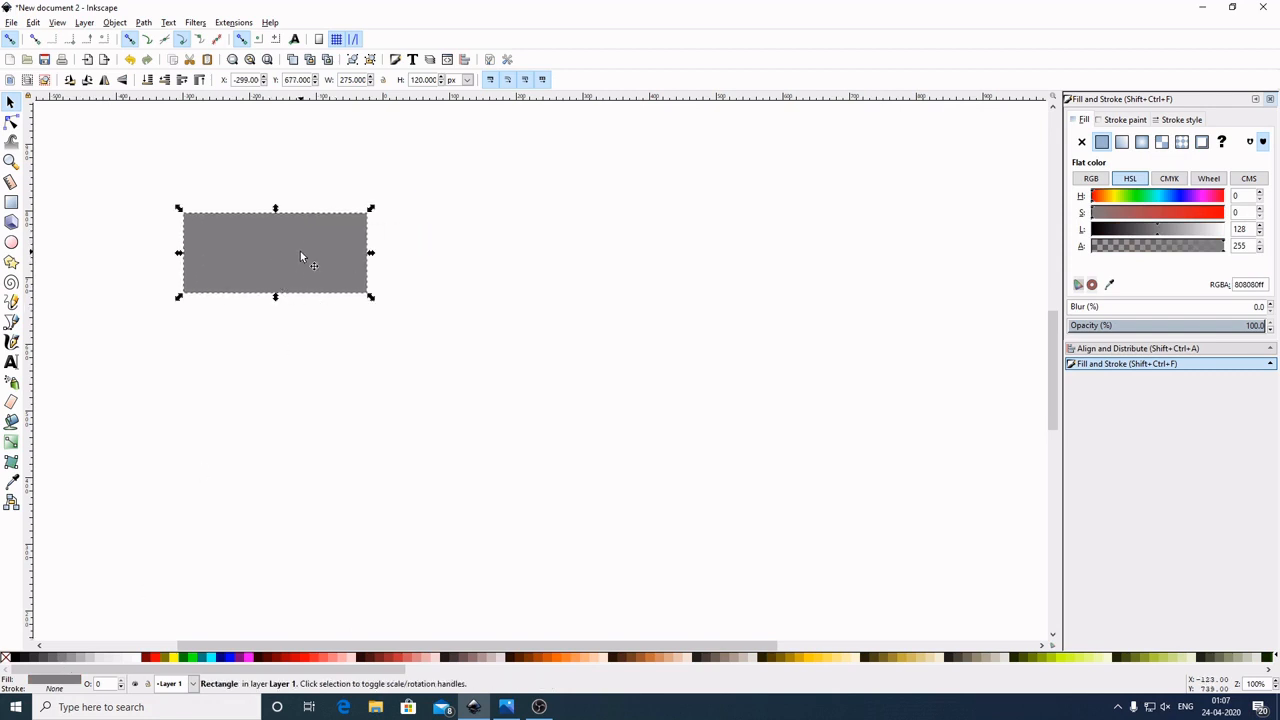
# Step: Duplicate the gray rectangle flush against its right edge and fill the copy with 30% Gray
pyautogui.rightClick(300, 252)
pyautogui.click(340, 343)
pyautogui.moveTo(289, 256); pyautogui.dragTo(467, 243)
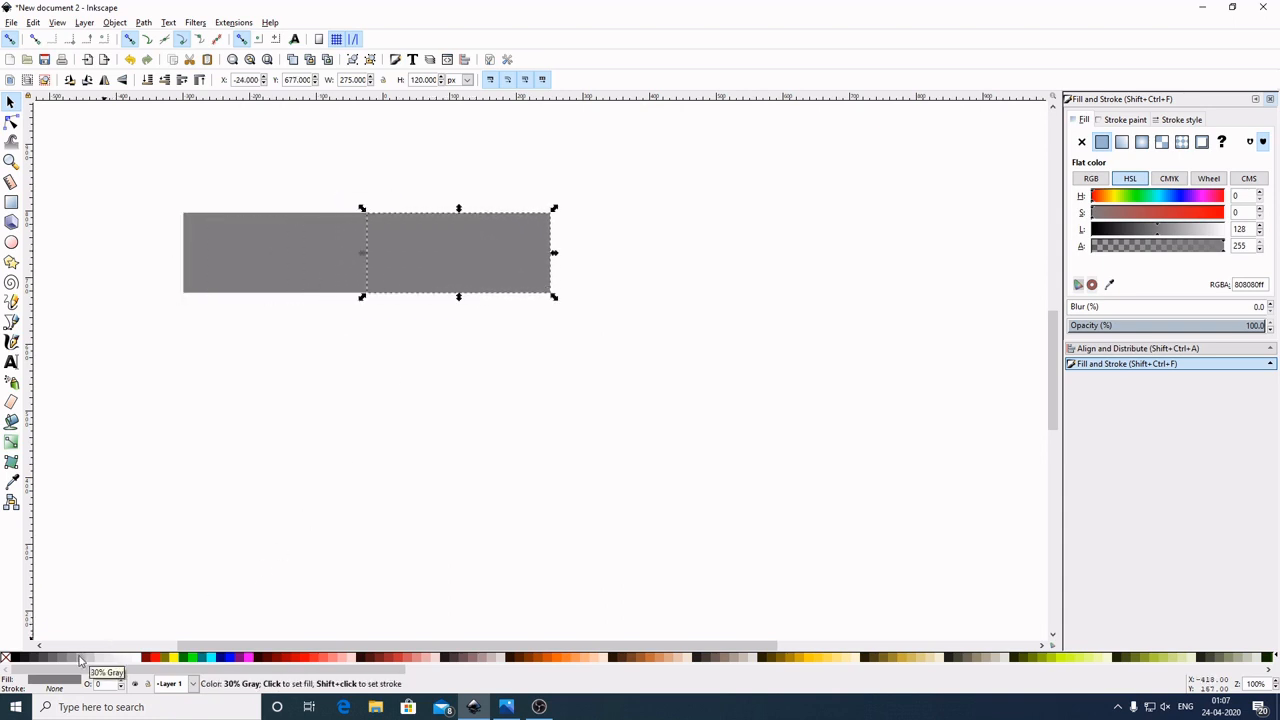
pyautogui.click(79, 661)
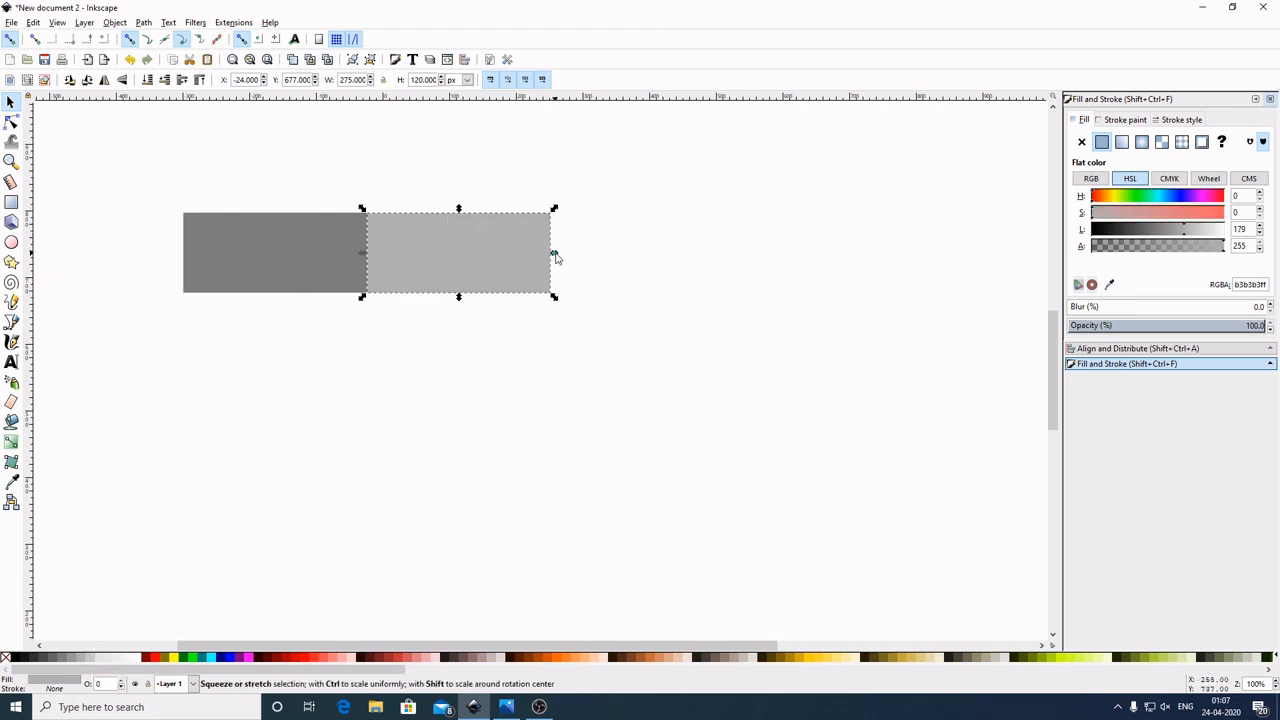
# Step: Narrow the light gray copy to about 189 px and skew it vertically so its right side drops, about 229 px overall height
pyautogui.moveTo(555, 255); pyautogui.dragTo(498, 258)
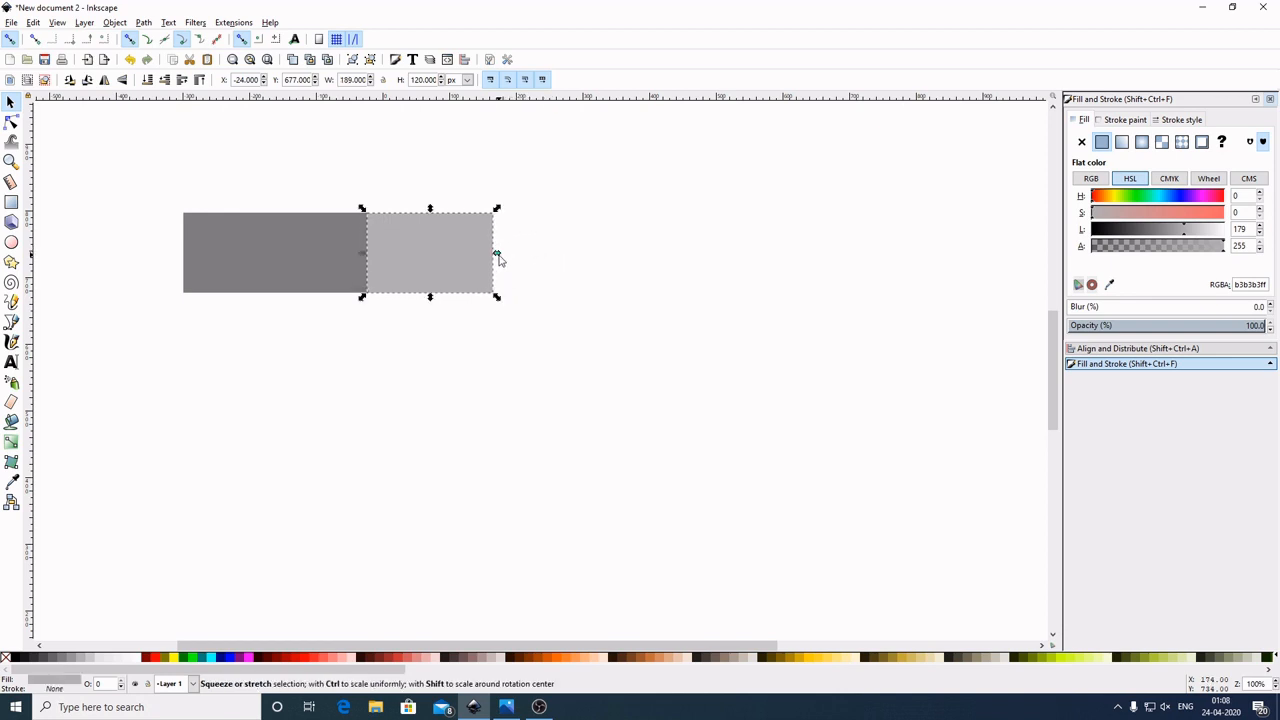
pyautogui.click(449, 262)
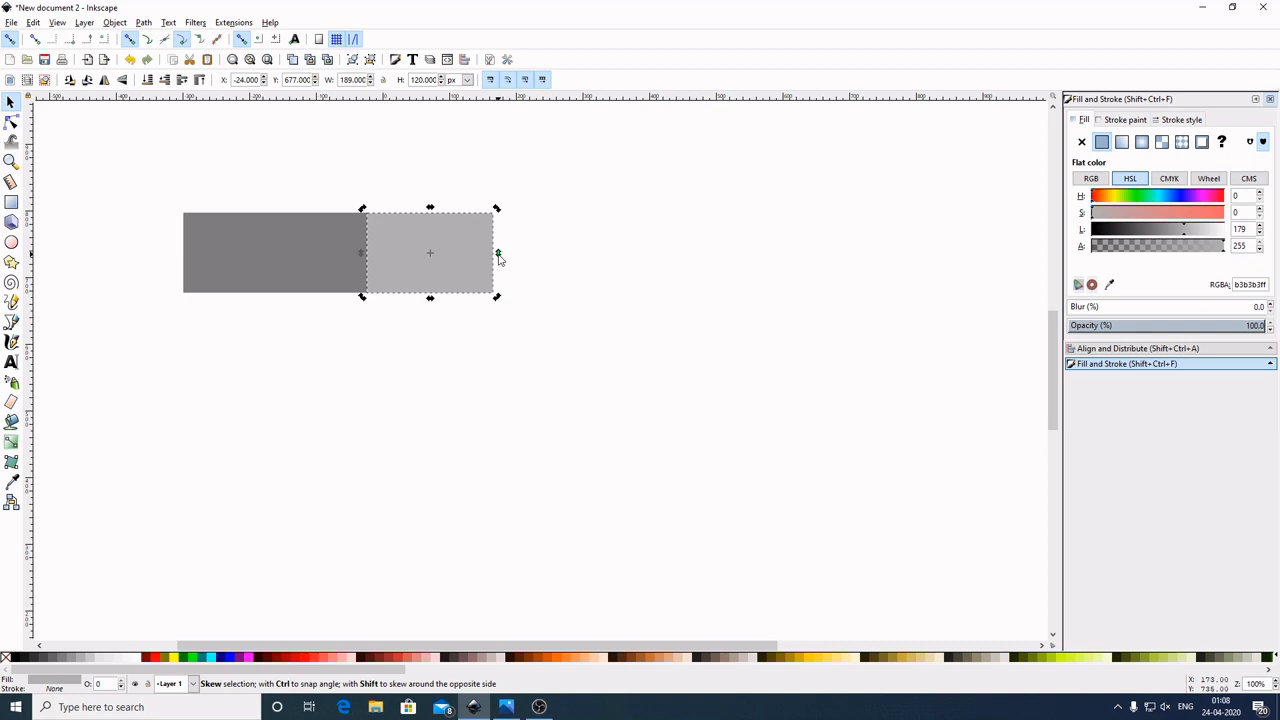
pyautogui.moveTo(498, 255); pyautogui.dragTo(500, 288)
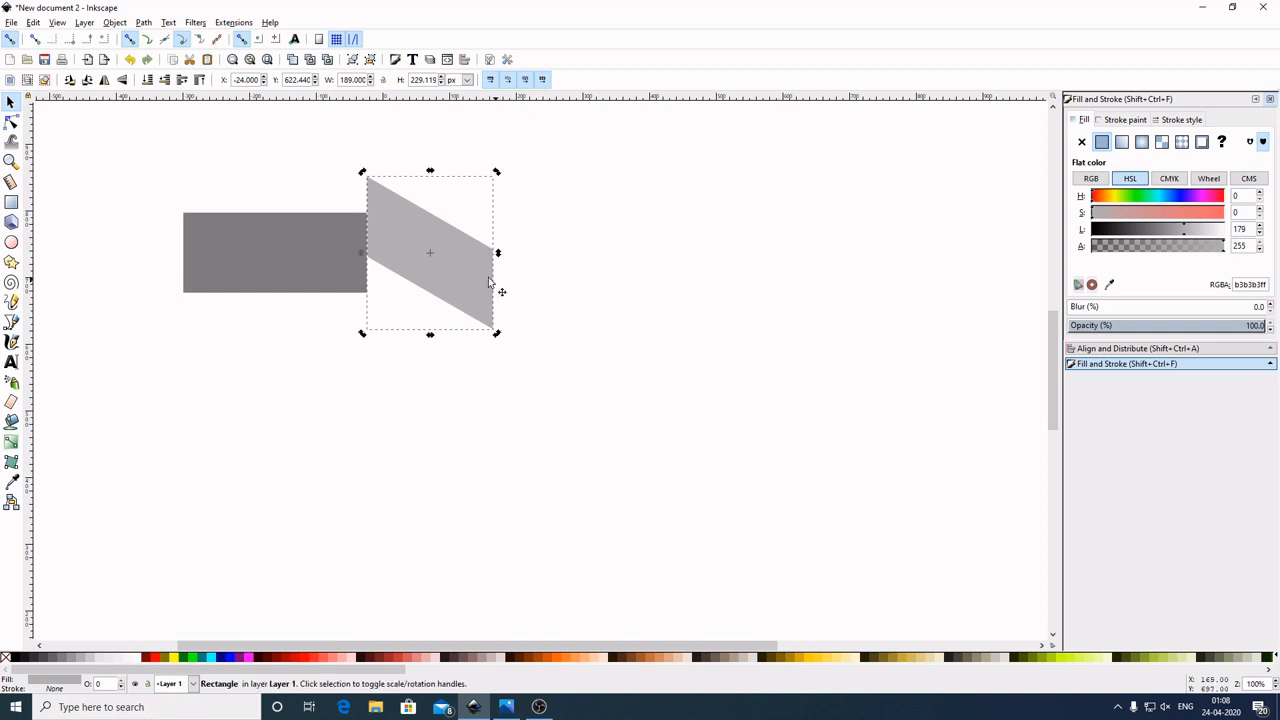
# Step: Enable snapping to paths and align the skewed shape's left edge exactly with the dark rectangle's right edge
pyautogui.click(12, 104)
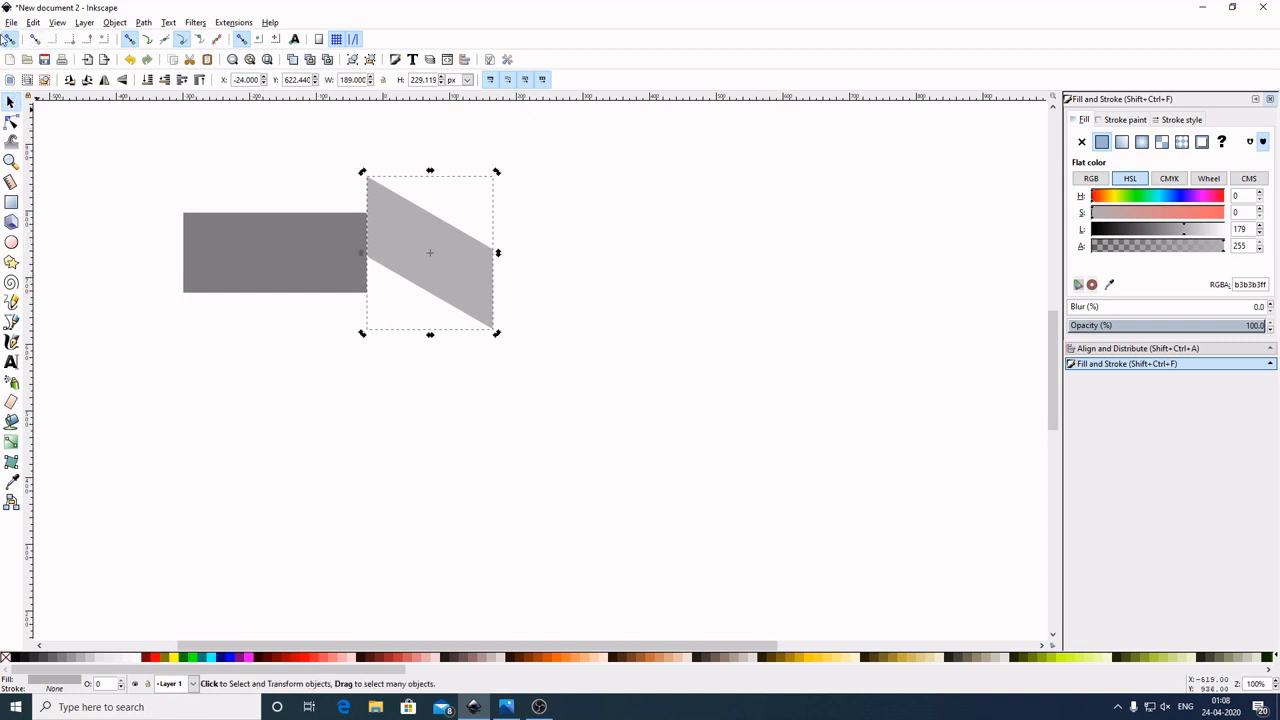
pyautogui.click(149, 43)
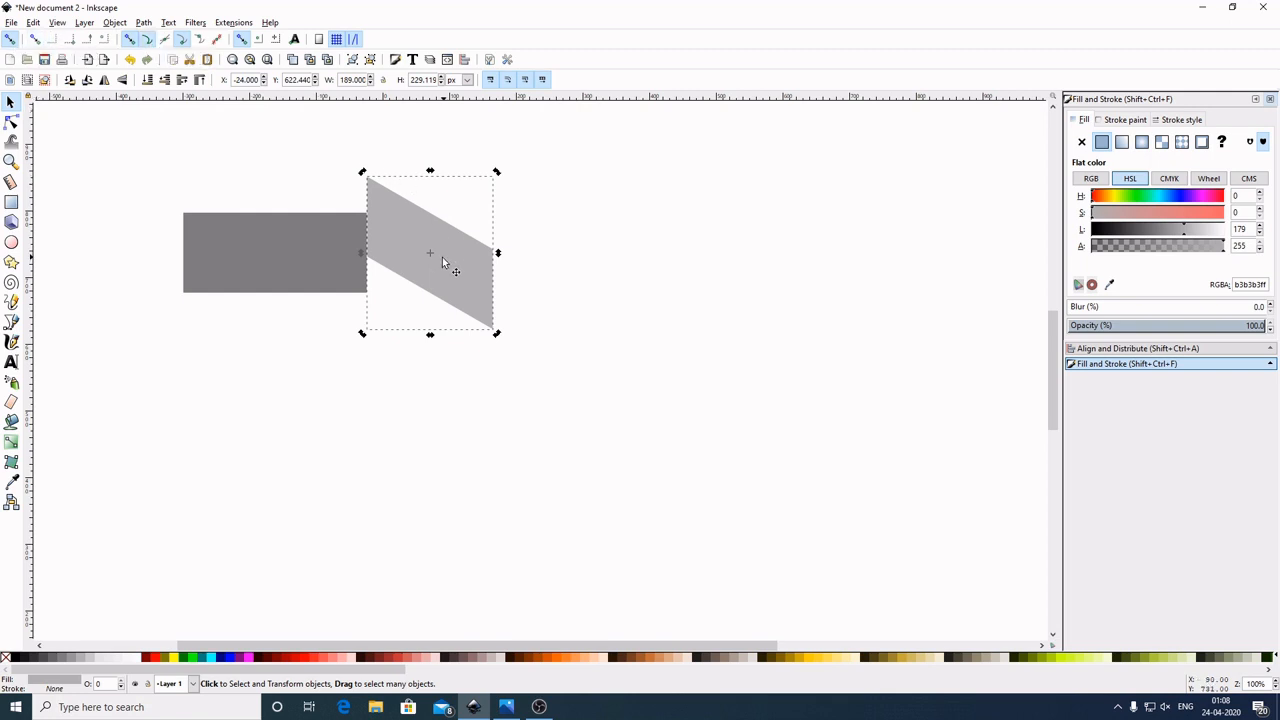
pyautogui.moveTo(446, 259); pyautogui.dragTo(392, 261)
pyautogui.scroll(2, 409, 304)
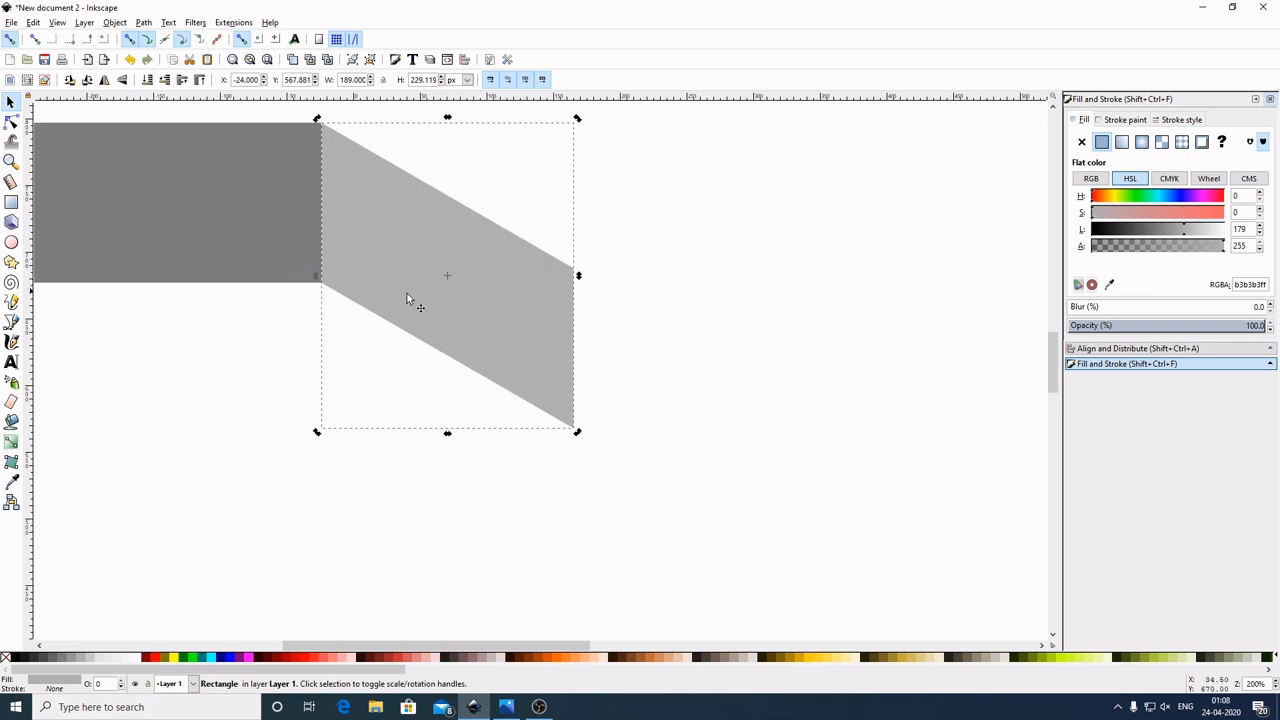
pyautogui.scroll(-1, 655, 338)
pyautogui.scroll(-1, 707, 359)
pyautogui.moveTo(761, 373); pyautogui.dragTo(630, 344)
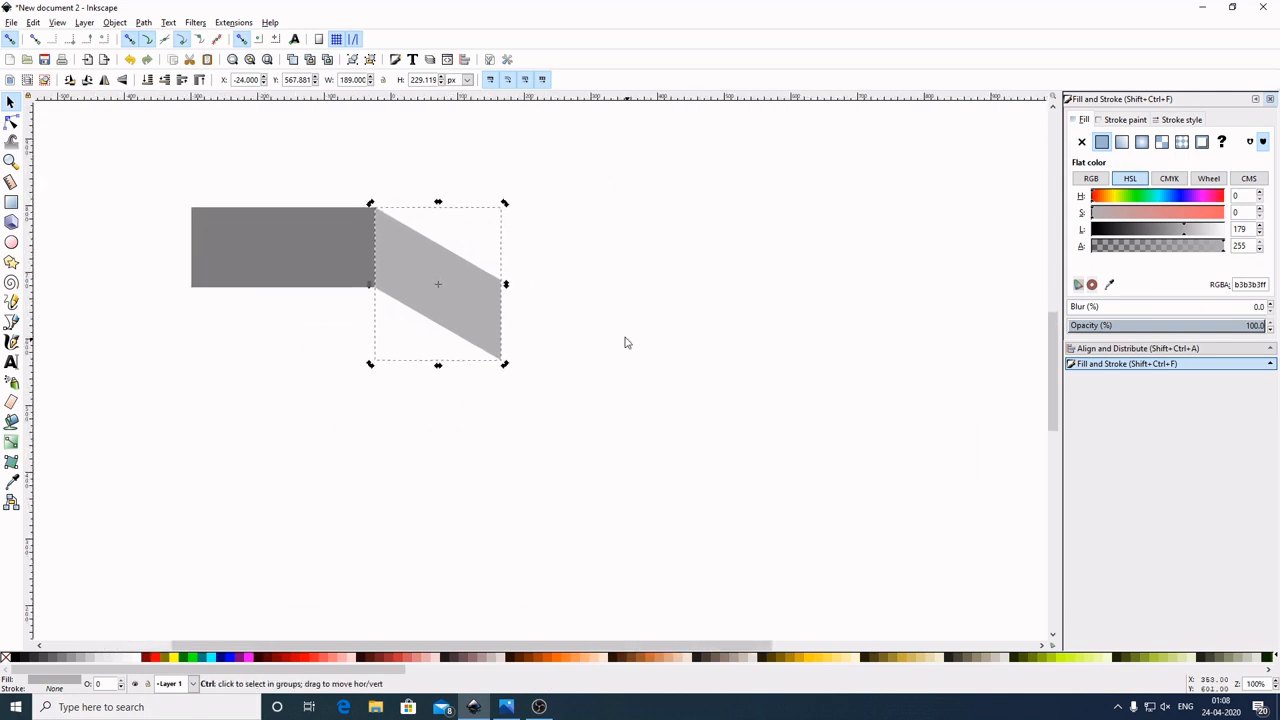
pyautogui.click(668, 294)
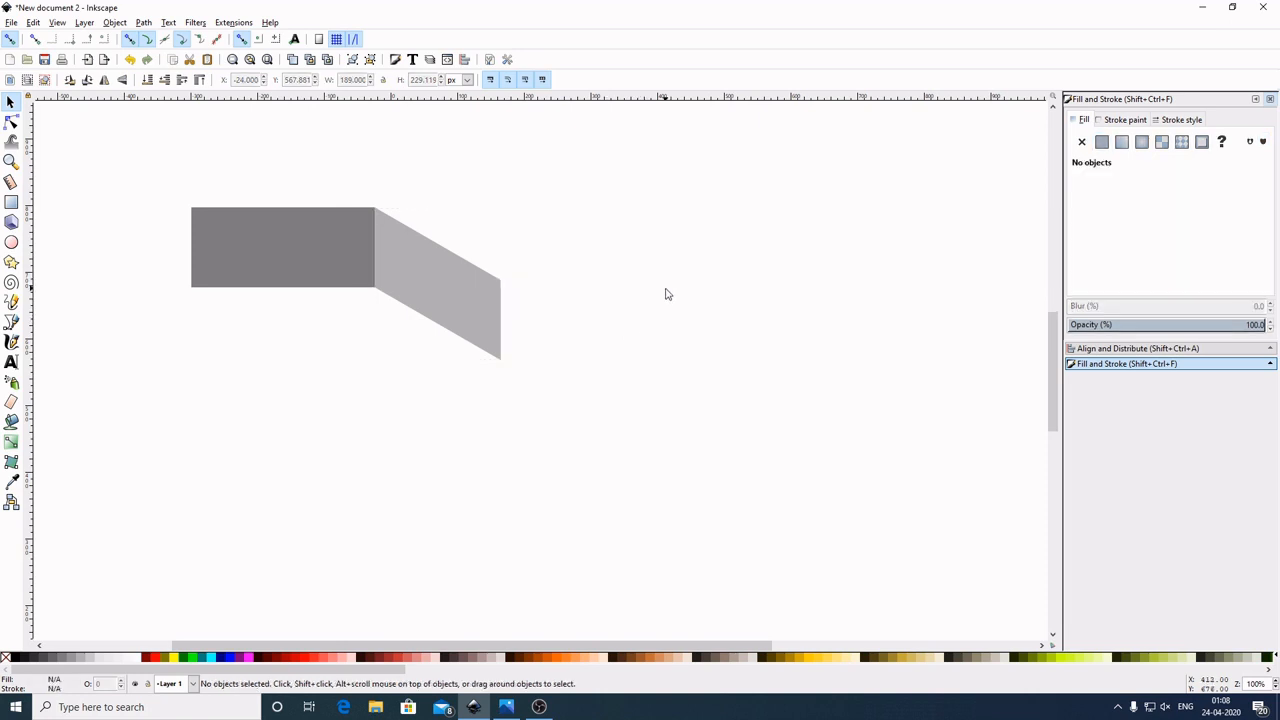
# Step: Duplicate the dark gray rectangle, attach the copy to the skewed shape's right edge, and widen it to about 502 px
pyautogui.click(281, 244)
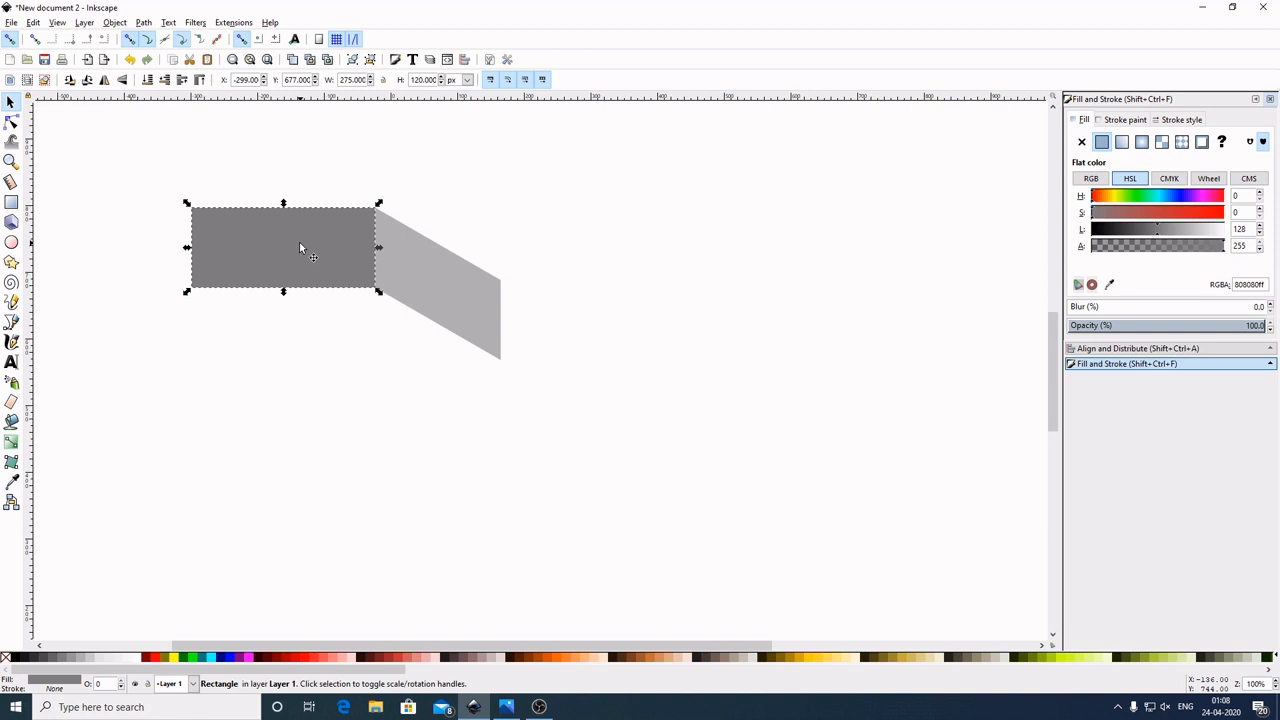
pyautogui.press('ctrl')
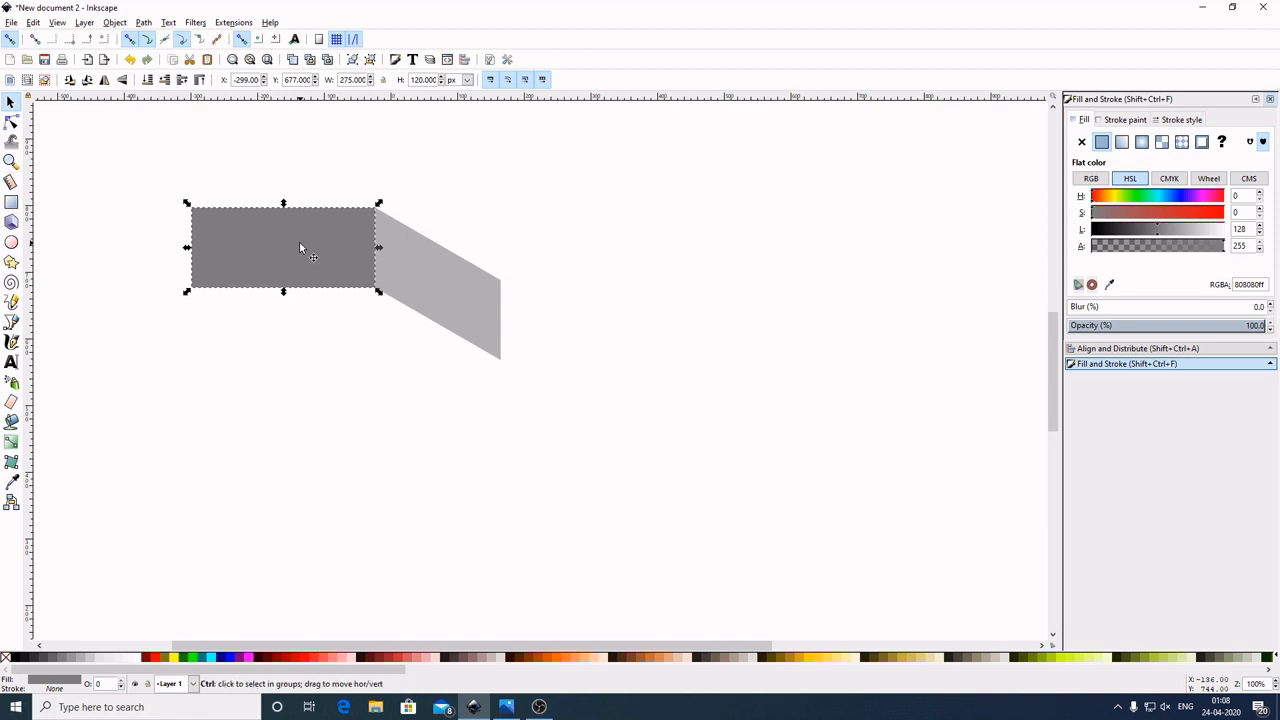
pyautogui.hotkey('ctrl', 'd')
pyautogui.moveTo(300, 246); pyautogui.dragTo(602, 327)
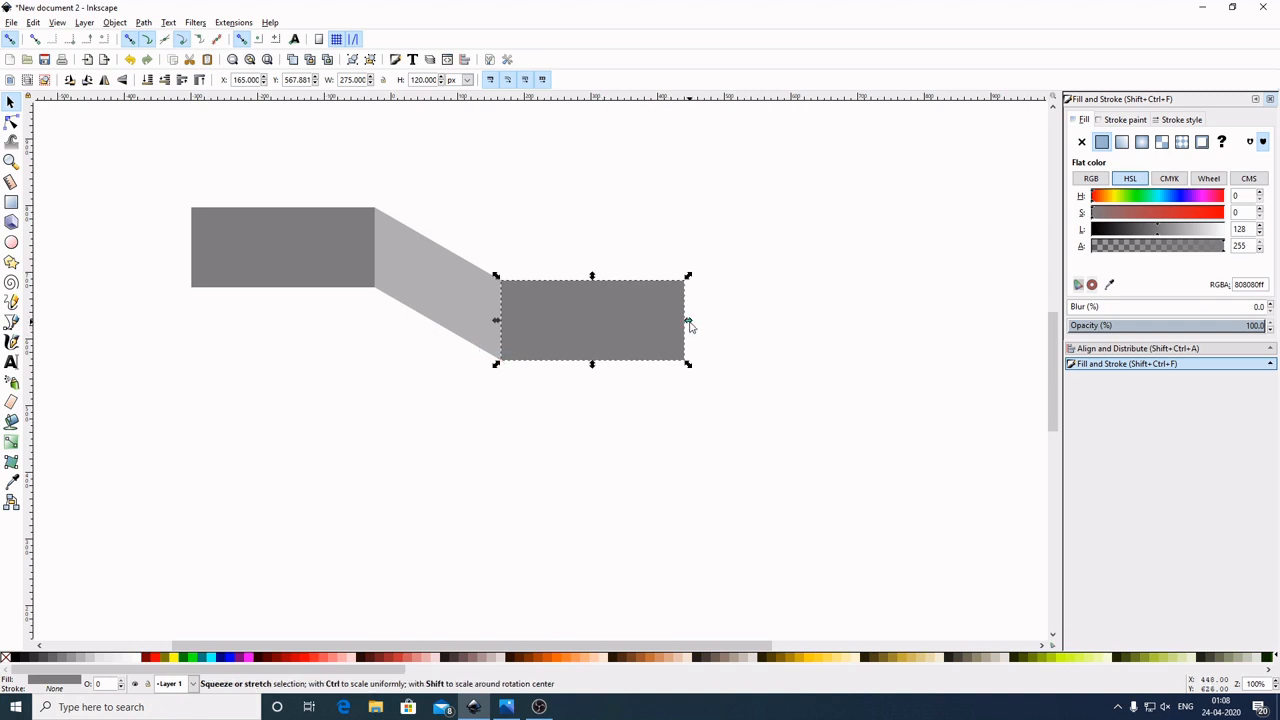
pyautogui.moveTo(688, 321); pyautogui.dragTo(847, 381)
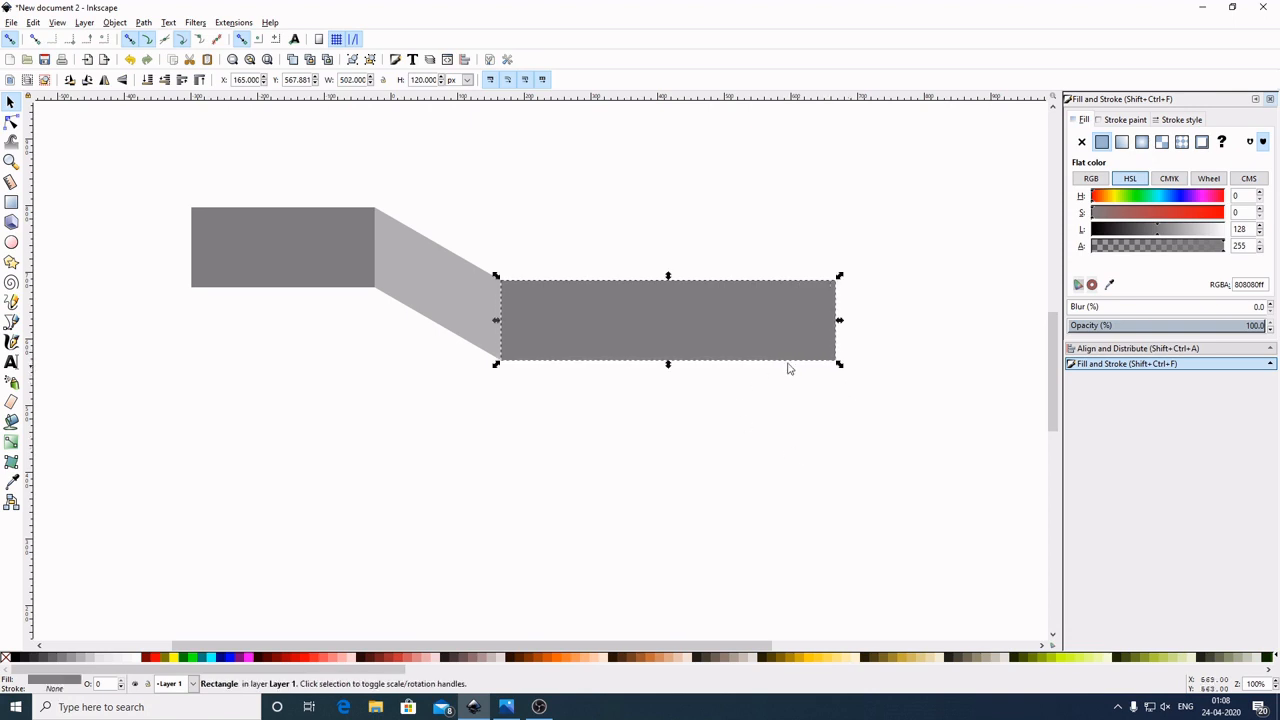
pyautogui.click(932, 438)
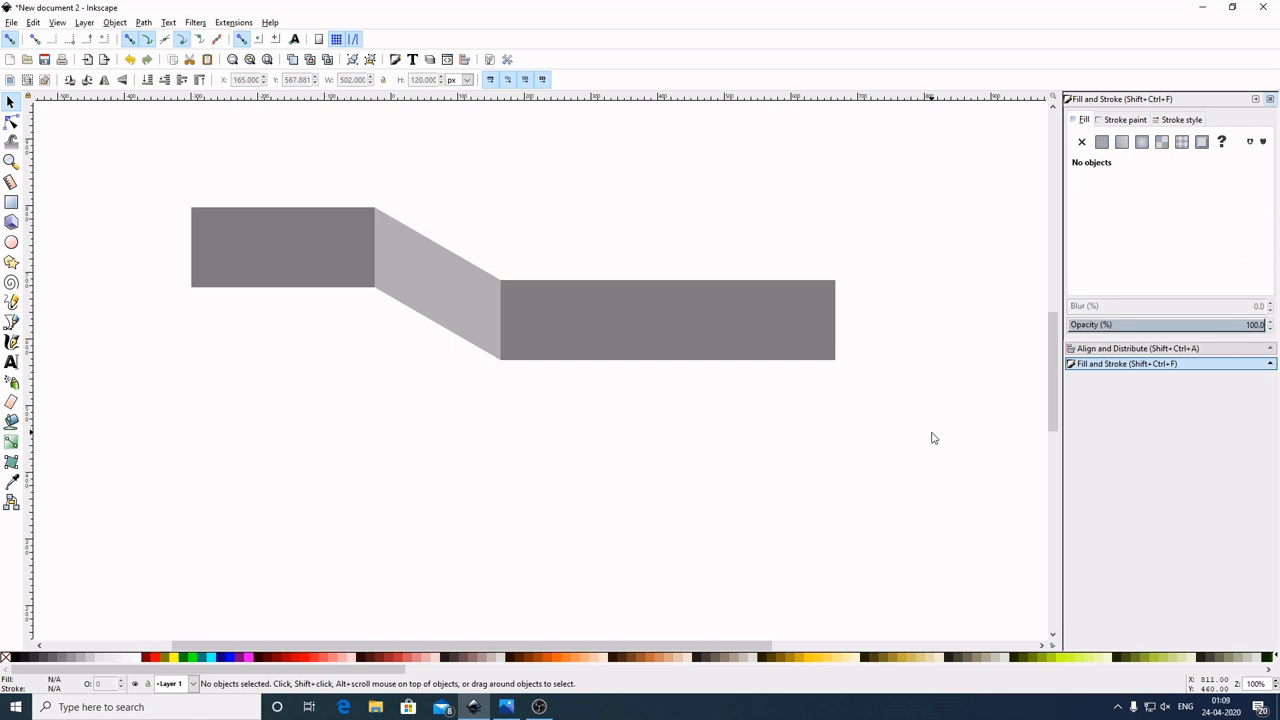
# Step: Select the two dark rectangles and the skewed shape between them and combine them into one group
pyautogui.press('ctrl')
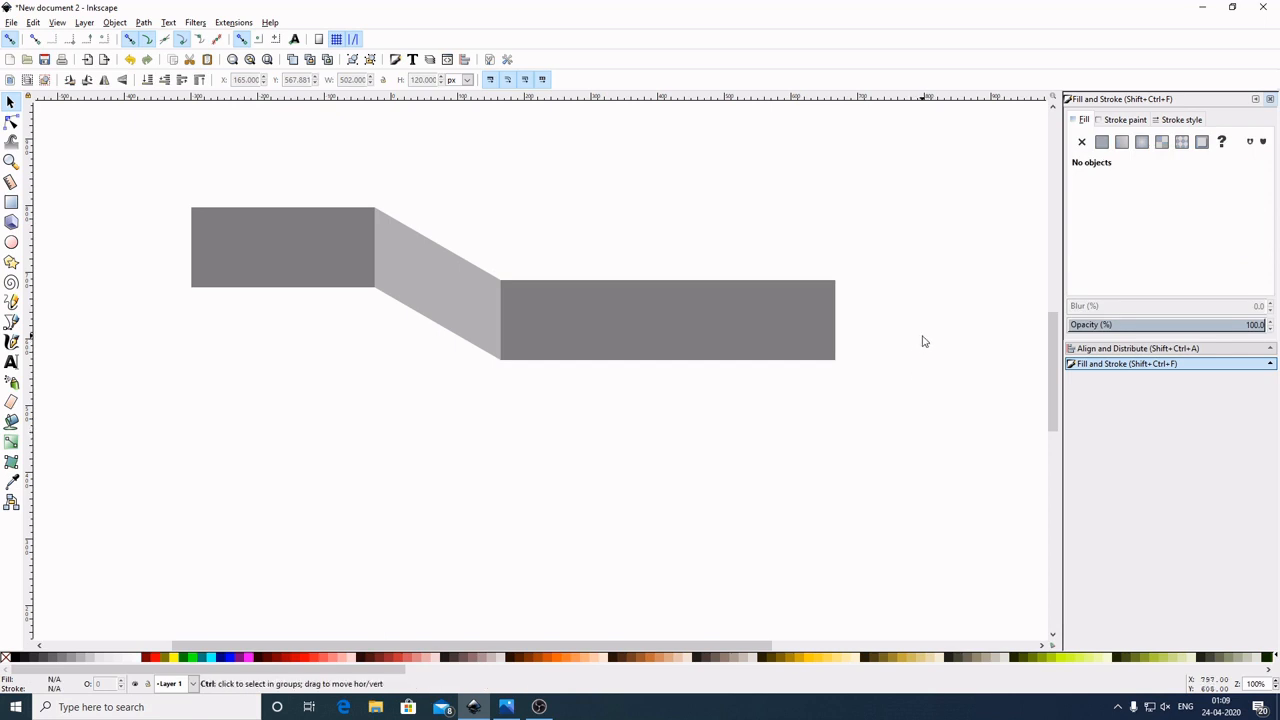
pyautogui.scroll(-2, 924, 342)
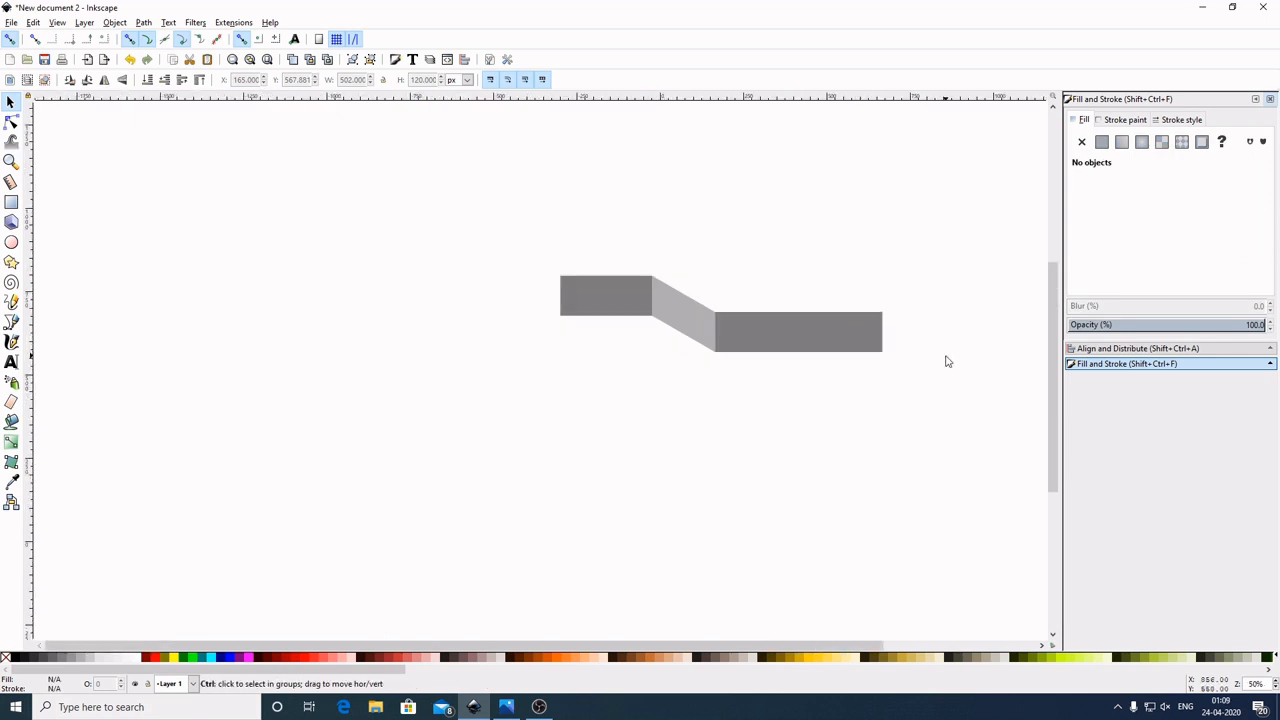
pyautogui.moveTo(943, 358); pyautogui.dragTo(829, 323)
pyautogui.scroll(-1, 829, 323)
pyautogui.scroll(1, 828, 322)
pyautogui.scroll(2, 822, 318)
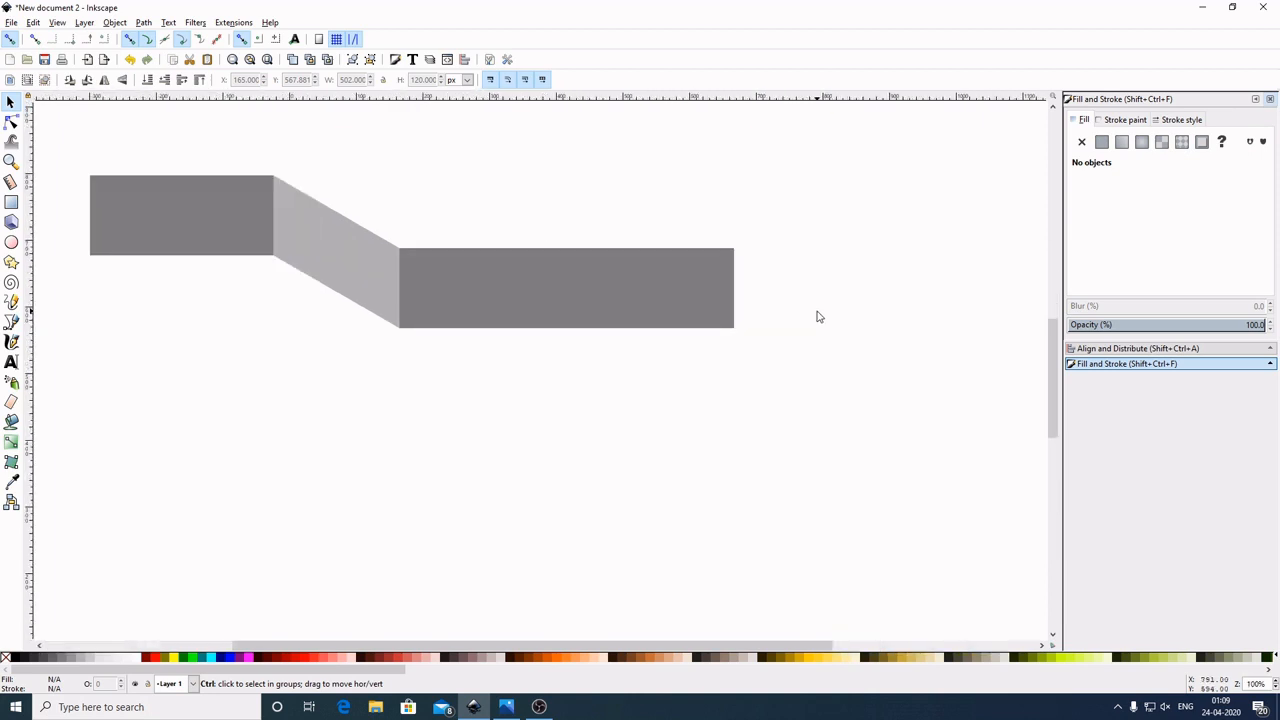
pyautogui.scroll(-1, 818, 317)
pyautogui.scroll(-1, 818, 317)
pyautogui.scroll(1, 818, 317)
pyautogui.scroll(1, 818, 317)
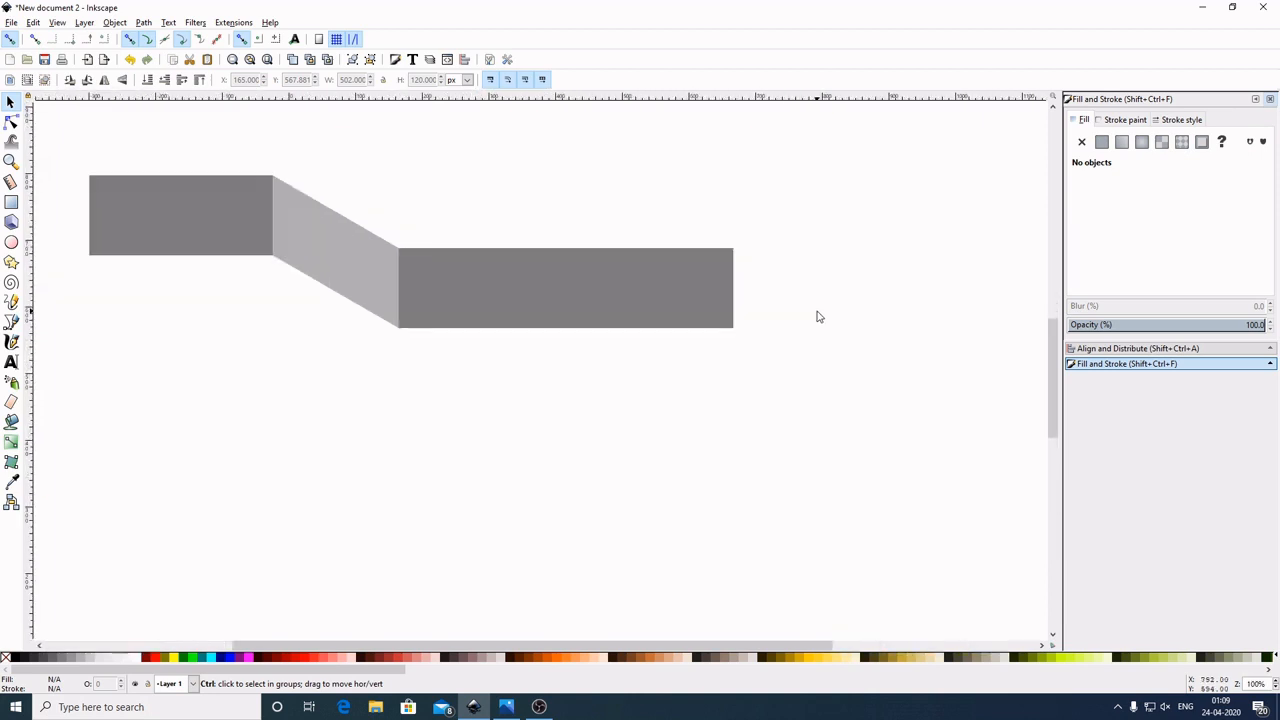
pyautogui.scroll(-1, 818, 317)
pyautogui.scroll(-1, 818, 317)
pyautogui.scroll(1, 817, 315)
pyautogui.moveTo(817, 316)
pyautogui.mouseDown()
pyautogui.moveTo(660, 326)
pyautogui.moveTo(846, 334)
pyautogui.moveTo(751, 323)
pyautogui.moveTo(762, 316)
pyautogui.moveTo(851, 346)
pyautogui.moveTo(603, 309)
pyautogui.moveTo(748, 378)
pyautogui.moveTo(803, 323)
pyautogui.moveTo(799, 266)
pyautogui.mouseUp()
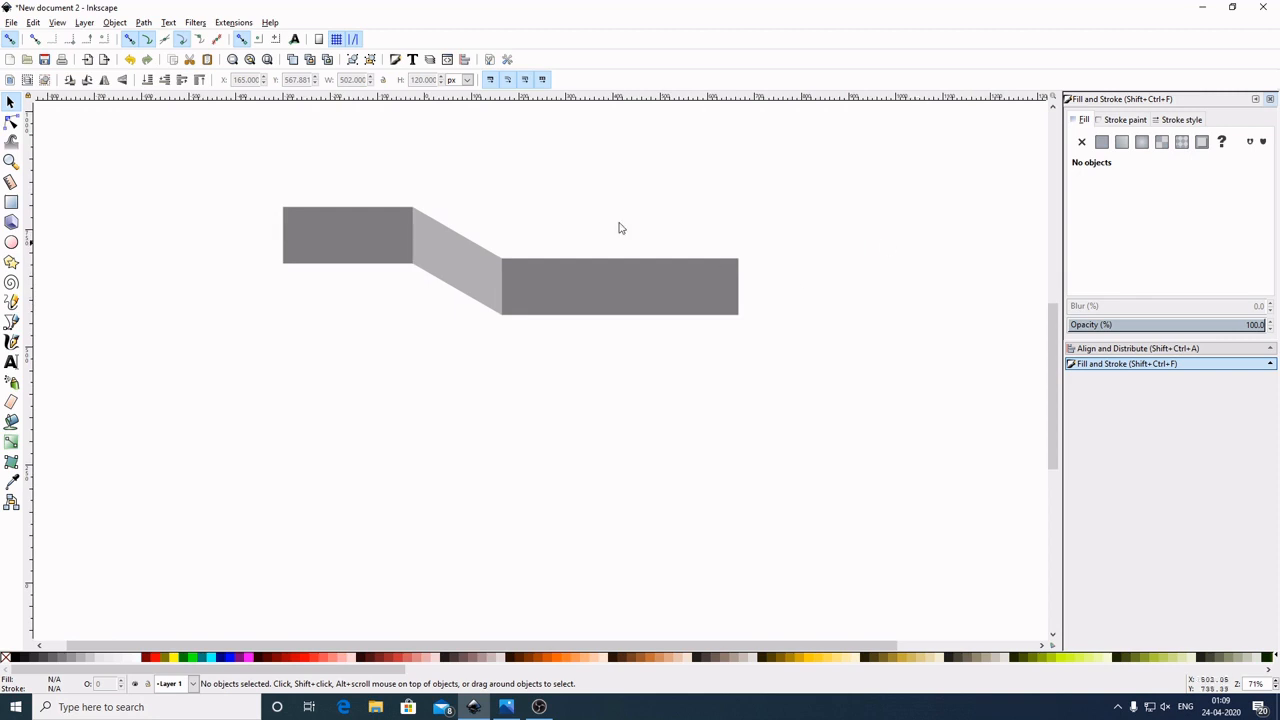
pyautogui.moveTo(198, 137); pyautogui.dragTo(803, 412)
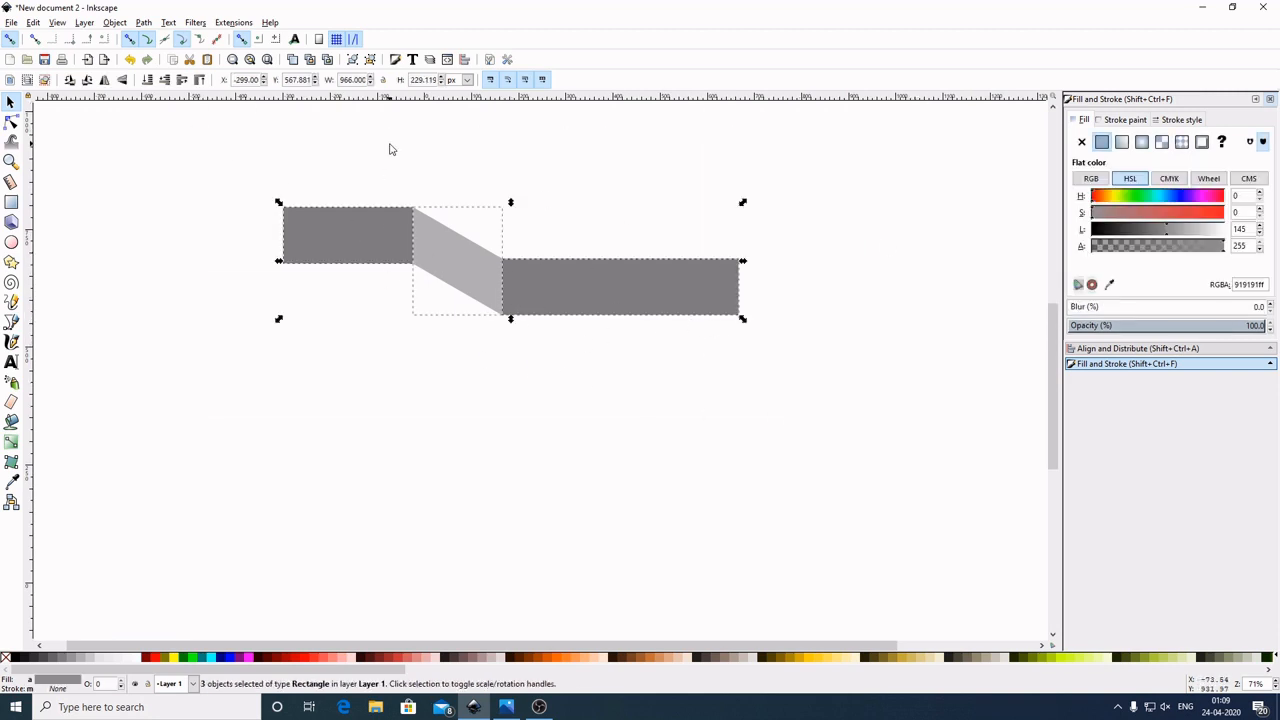
pyautogui.click(352, 60)
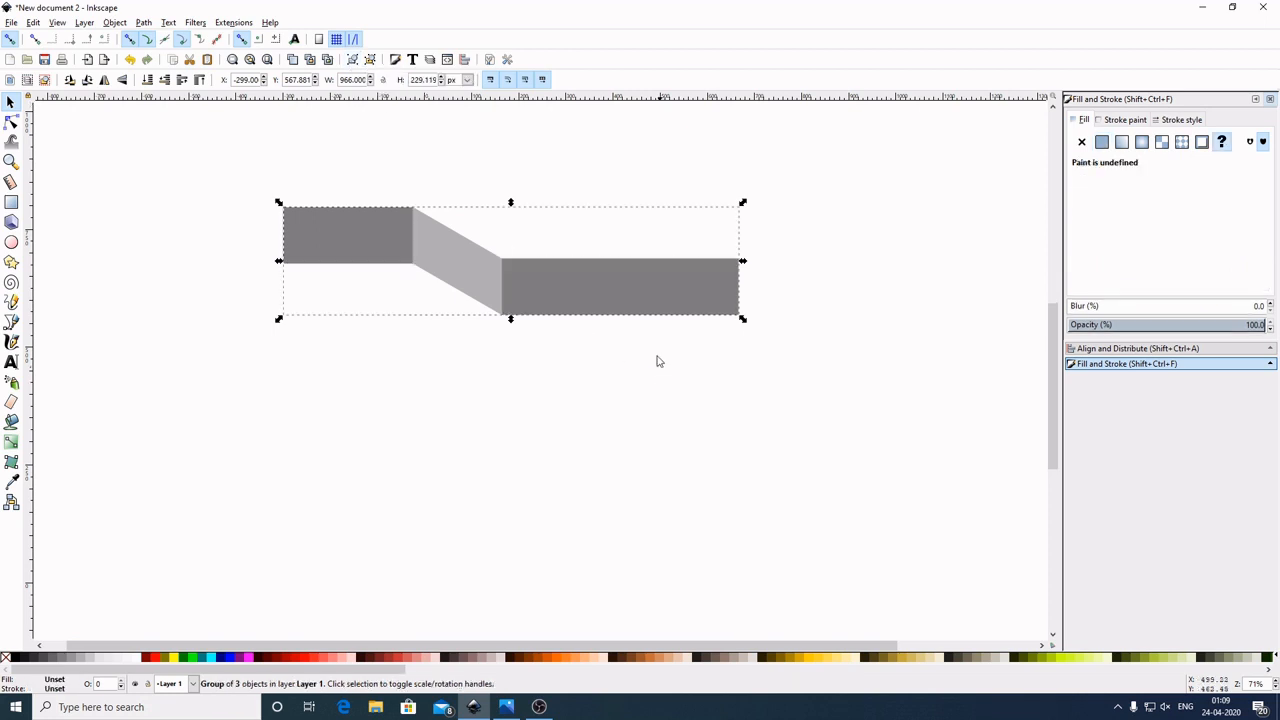
# Step: Move the group up to about X -332, Y 706 px and fill it with yellow FFCC00
pyautogui.moveTo(624, 300); pyautogui.dragTo(598, 246)
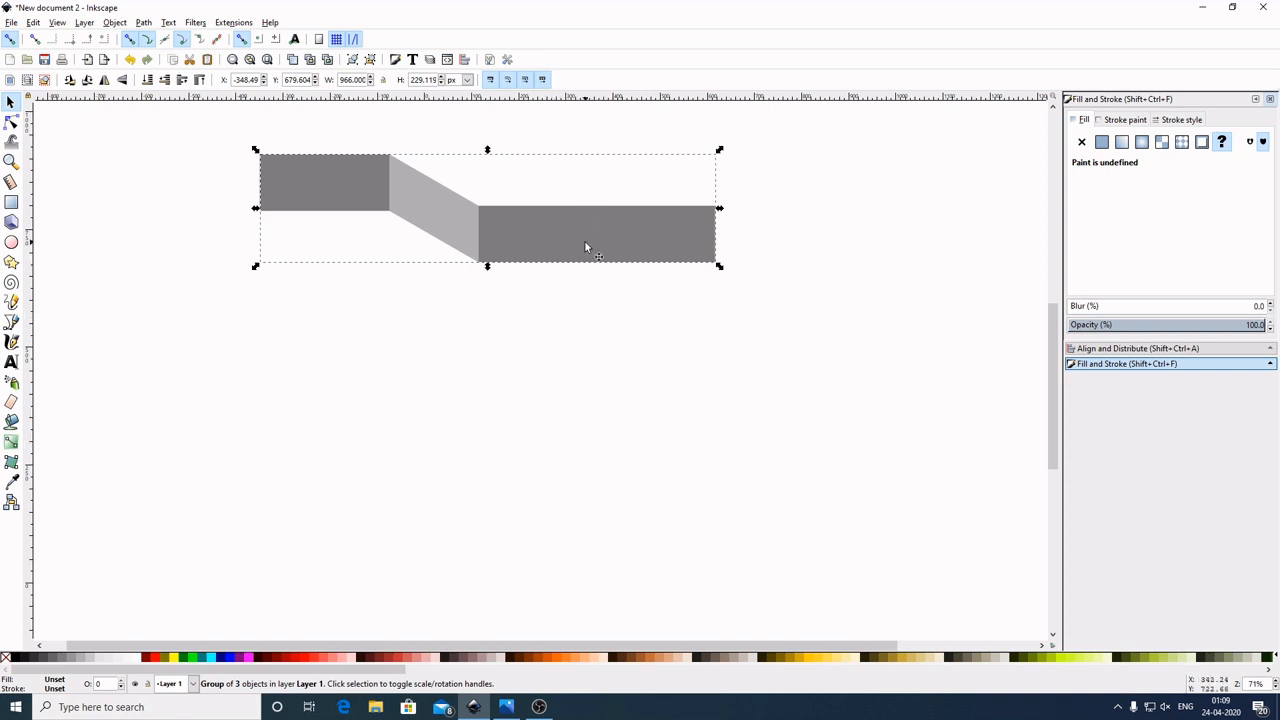
pyautogui.moveTo(586, 247); pyautogui.dragTo(592, 233)
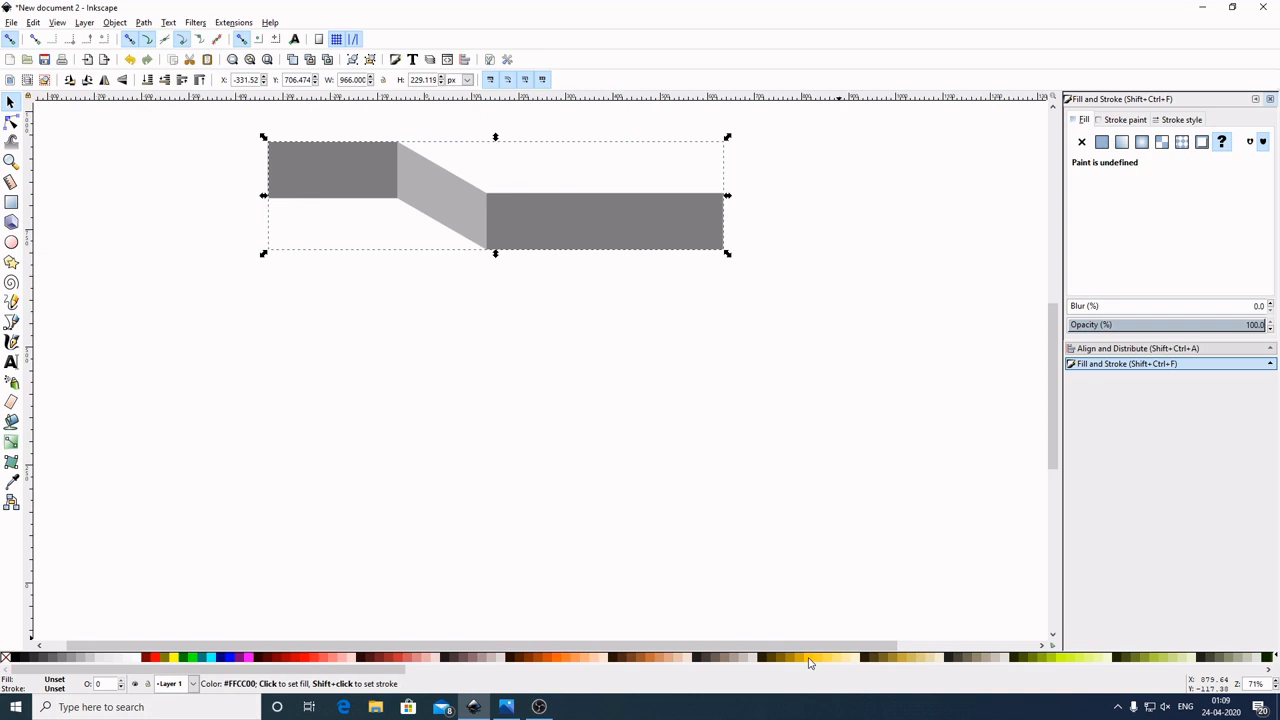
pyautogui.click(810, 658)
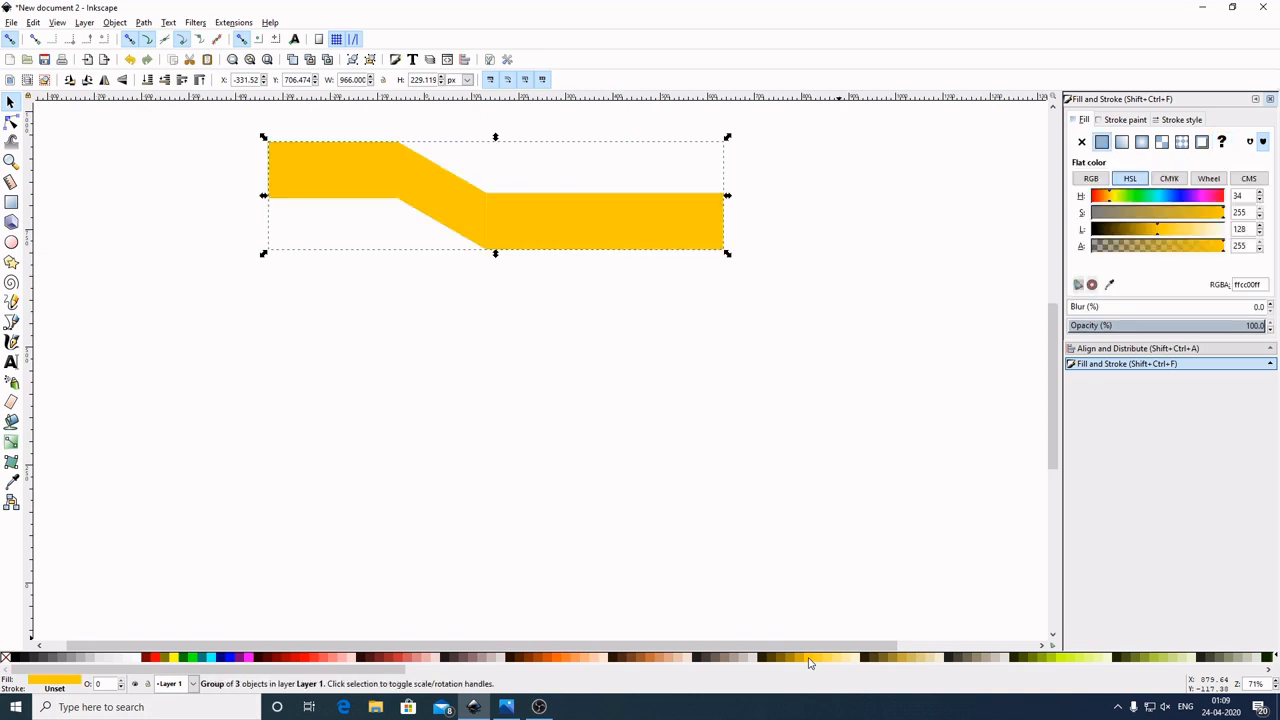
# Step: Duplicate the yellow band, place the copy directly beneath it at about Y 586 px, and fill it with lime CCFF00
pyautogui.rightClick(597, 228)
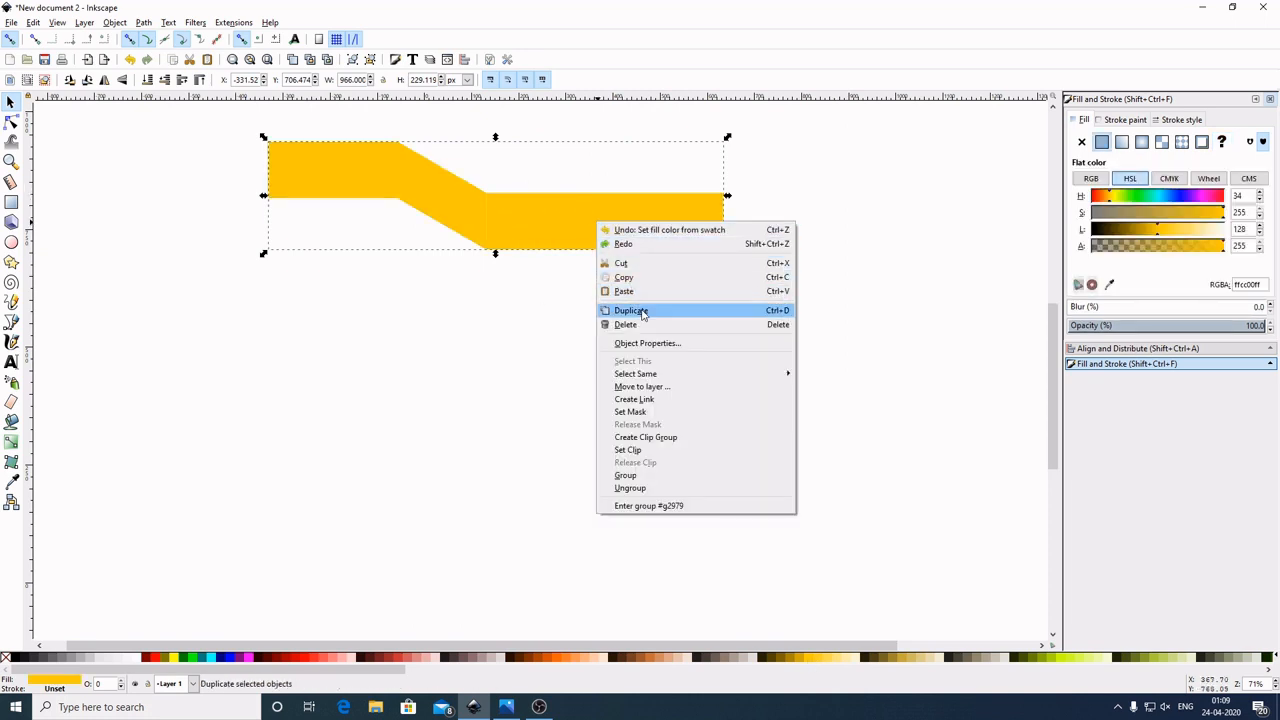
pyautogui.click(641, 309)
pyautogui.moveTo(596, 232); pyautogui.dragTo(530, 281)
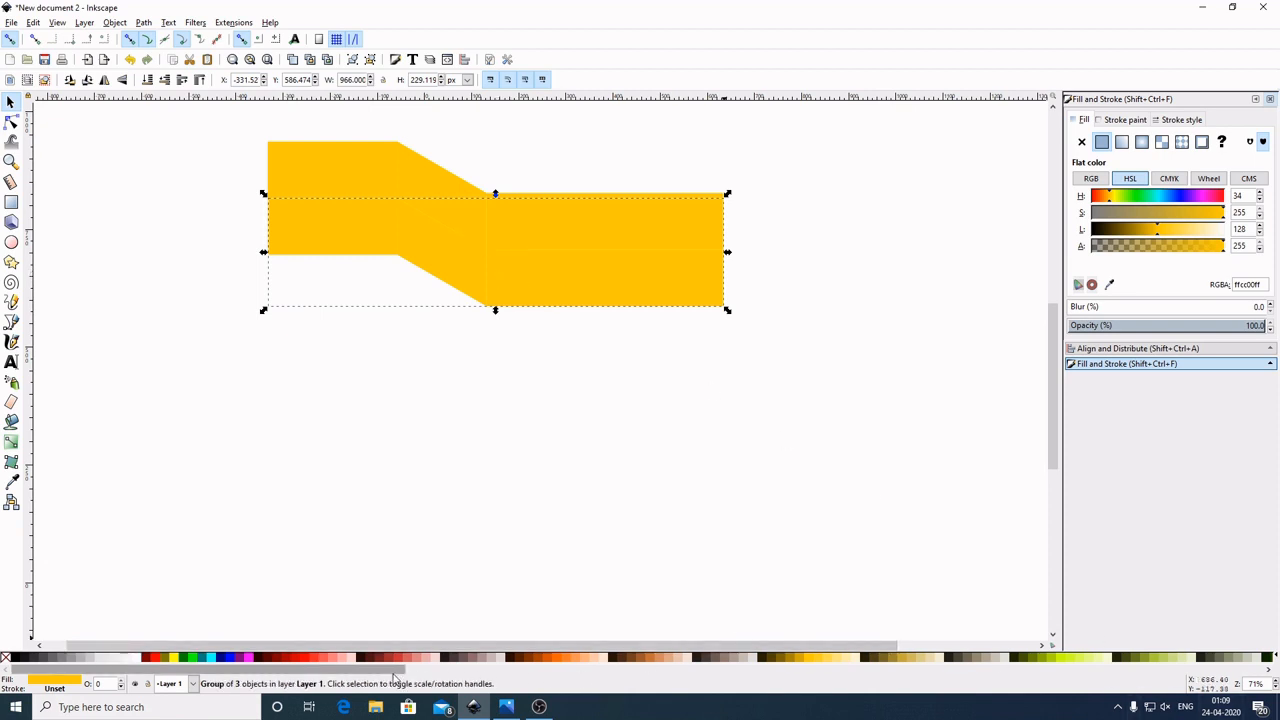
pyautogui.moveTo(397, 678); pyautogui.dragTo(549, 678)
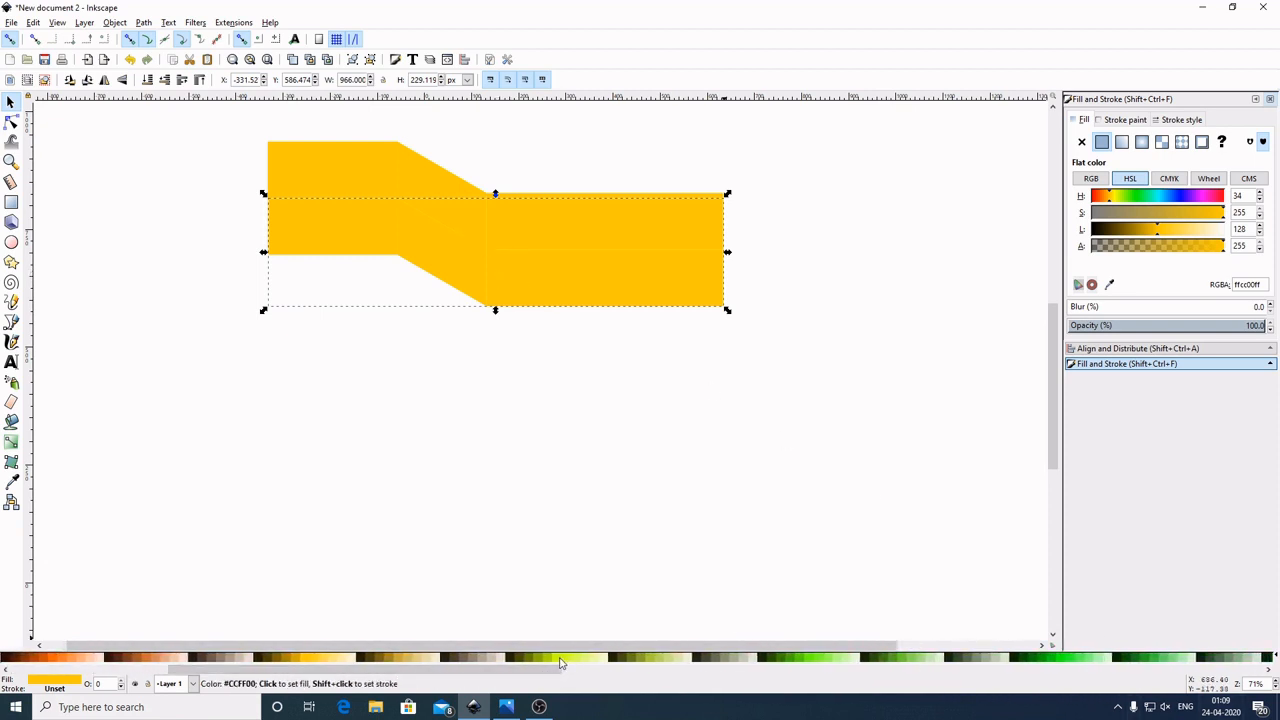
pyautogui.click(560, 663)
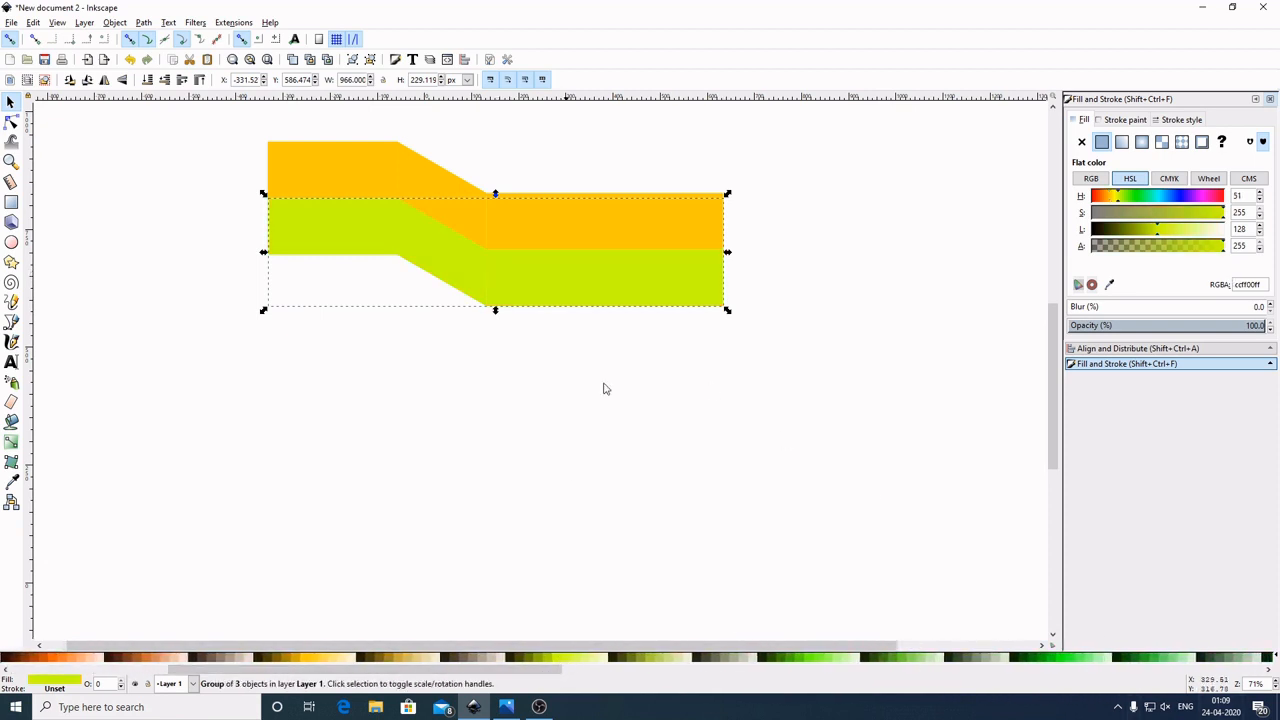
# Step: Duplicate the lime band, snap the copy directly beneath it at about Y 466 px, and fill it with green 7FFF2A
pyautogui.rightClick(672, 278)
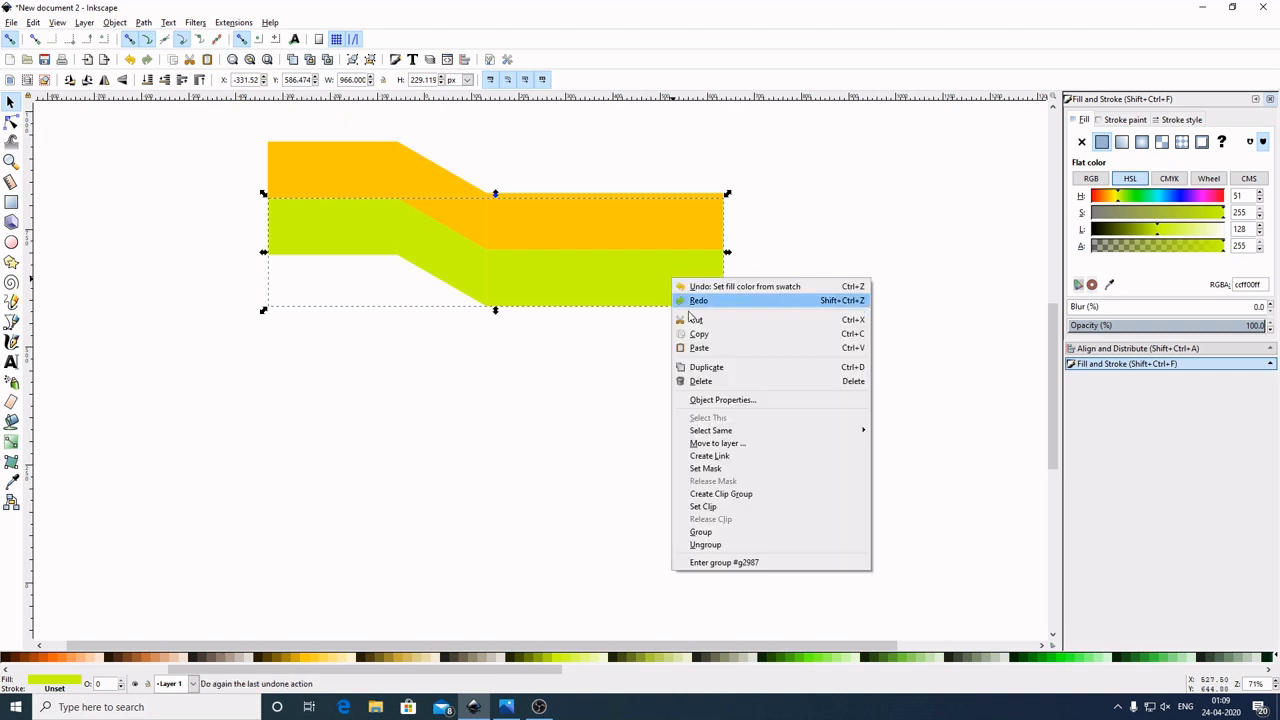
pyautogui.click(712, 367)
pyautogui.moveTo(641, 282); pyautogui.dragTo(641, 345)
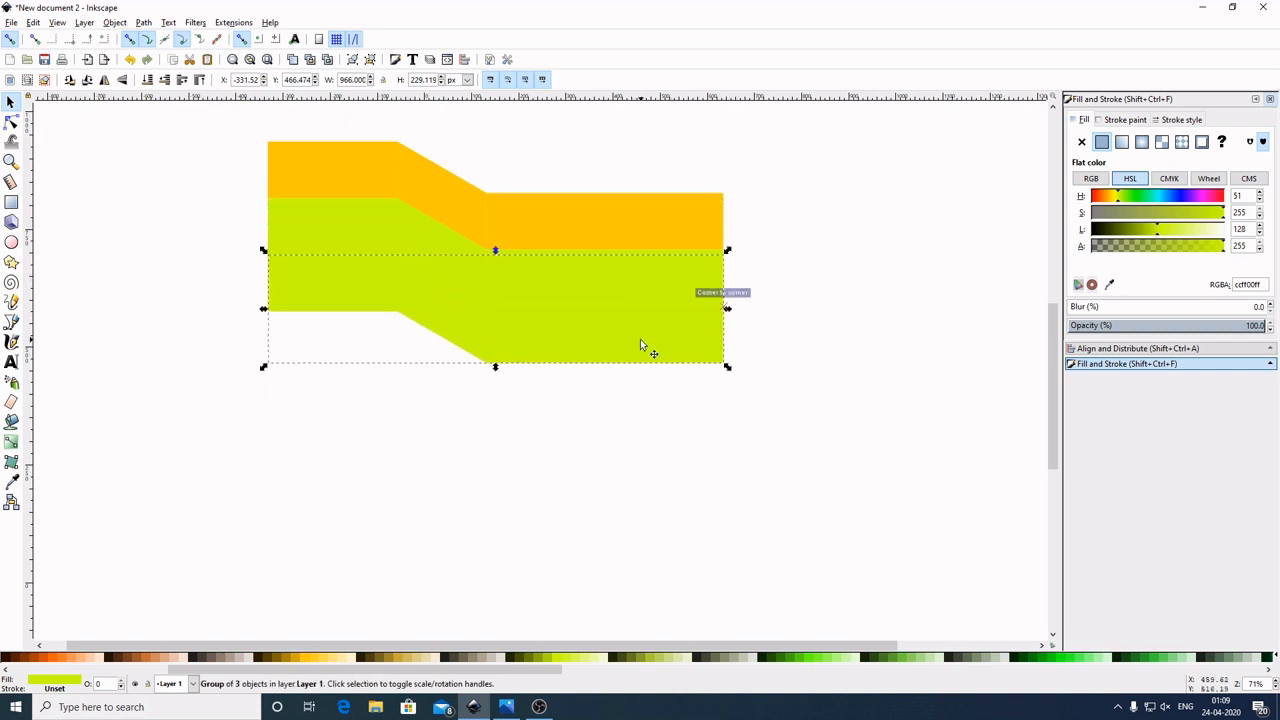
pyautogui.click(814, 662)
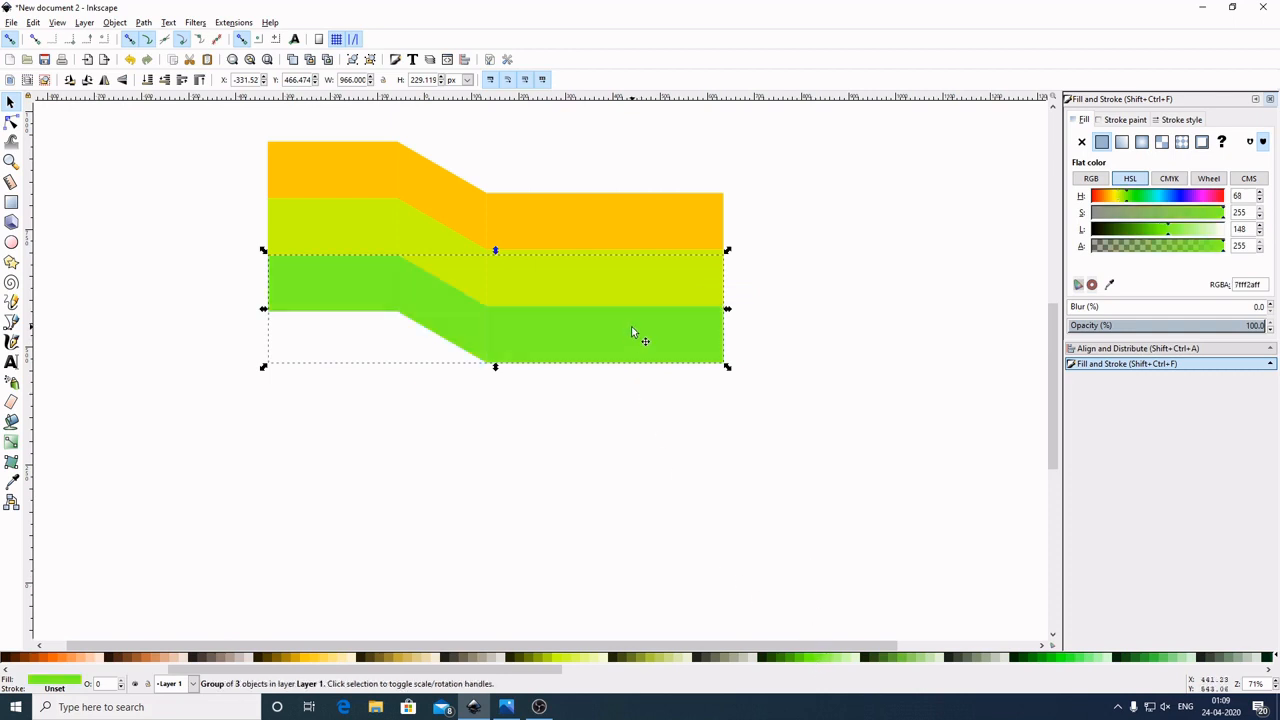
# Step: Duplicate the light green band, snap the copy directly beneath it at about Y 346 px, and fill it with green 00FF00
pyautogui.press('ctrl')
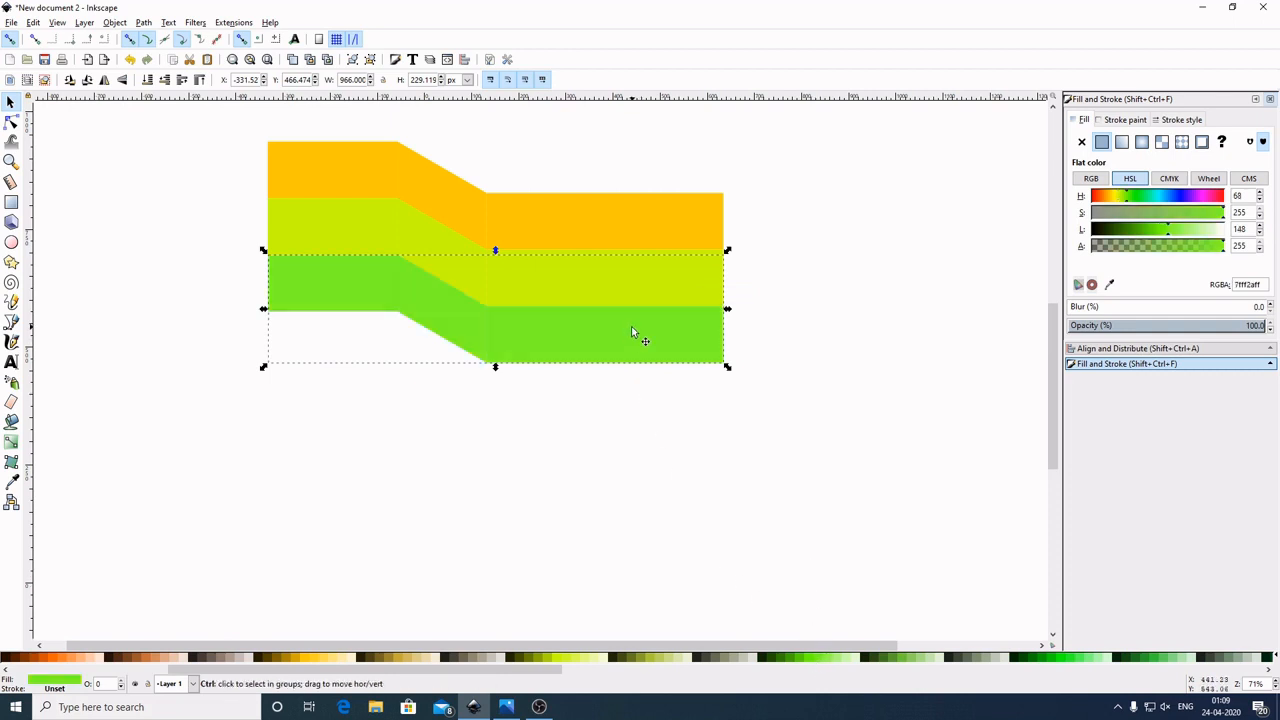
pyautogui.moveTo(637, 337); pyautogui.dragTo(632, 390)
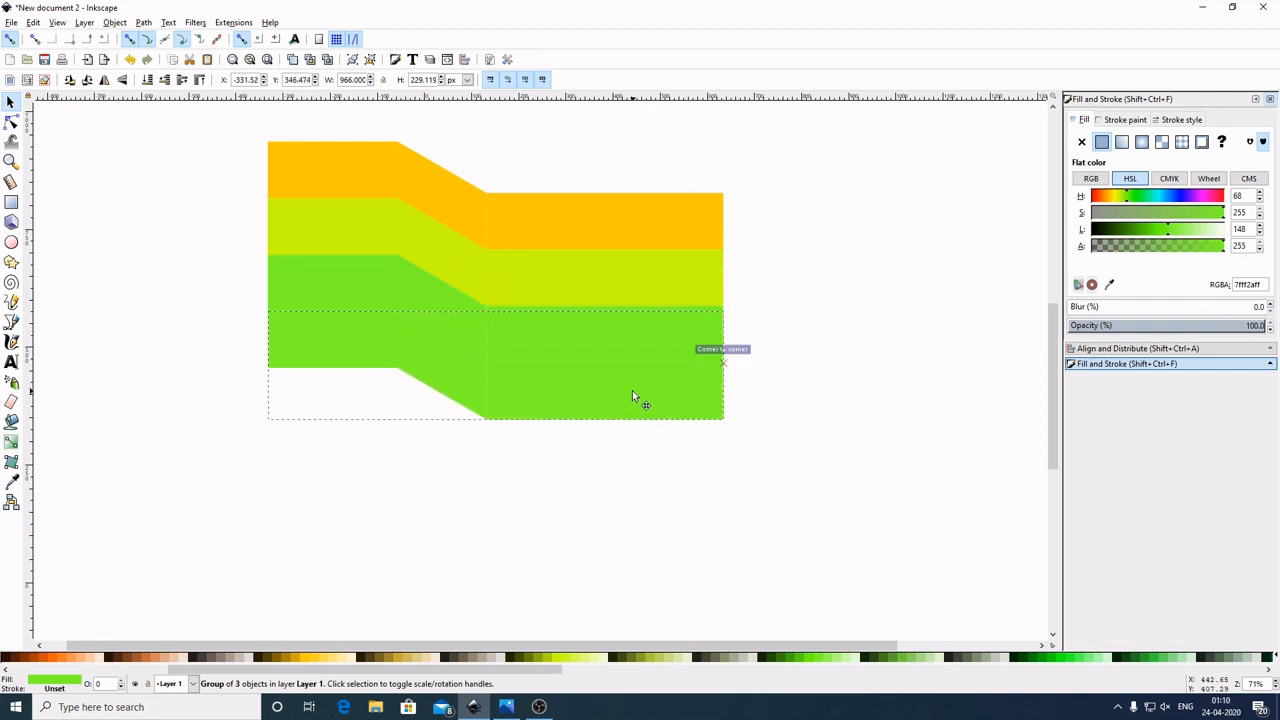
pyautogui.click(1065, 660)
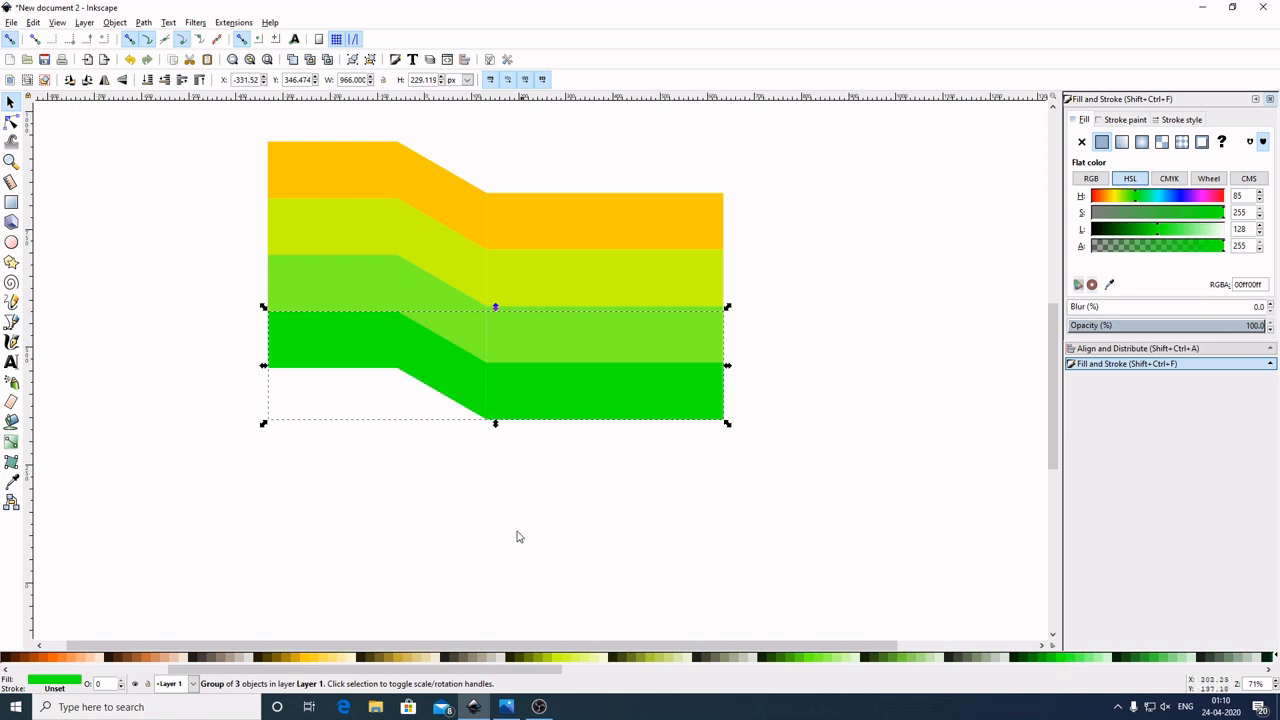
# Step: Duplicate the bright green band, snap the copy directly beneath it at about Y 226 px, and fill it with turquoise
pyautogui.moveTo(479, 669); pyautogui.dragTo(629, 675)
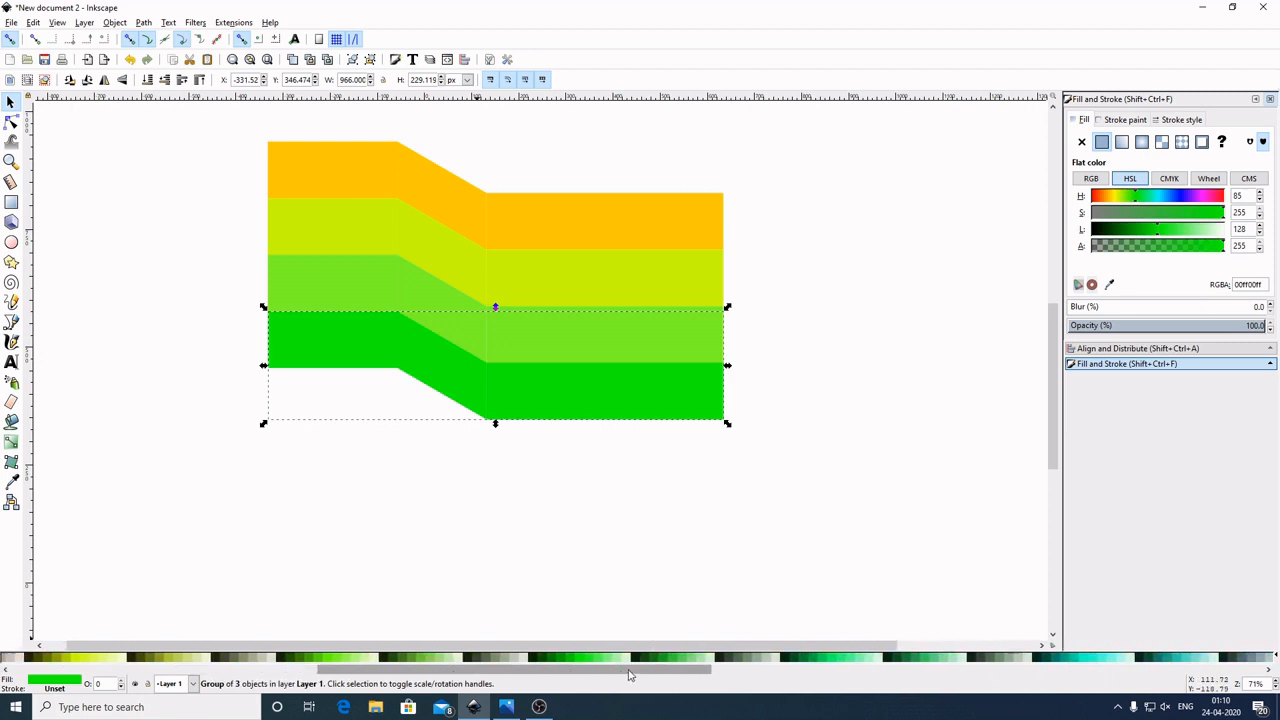
pyautogui.rightClick(594, 391)
pyautogui.click(631, 481)
pyautogui.moveTo(600, 389); pyautogui.dragTo(600, 447)
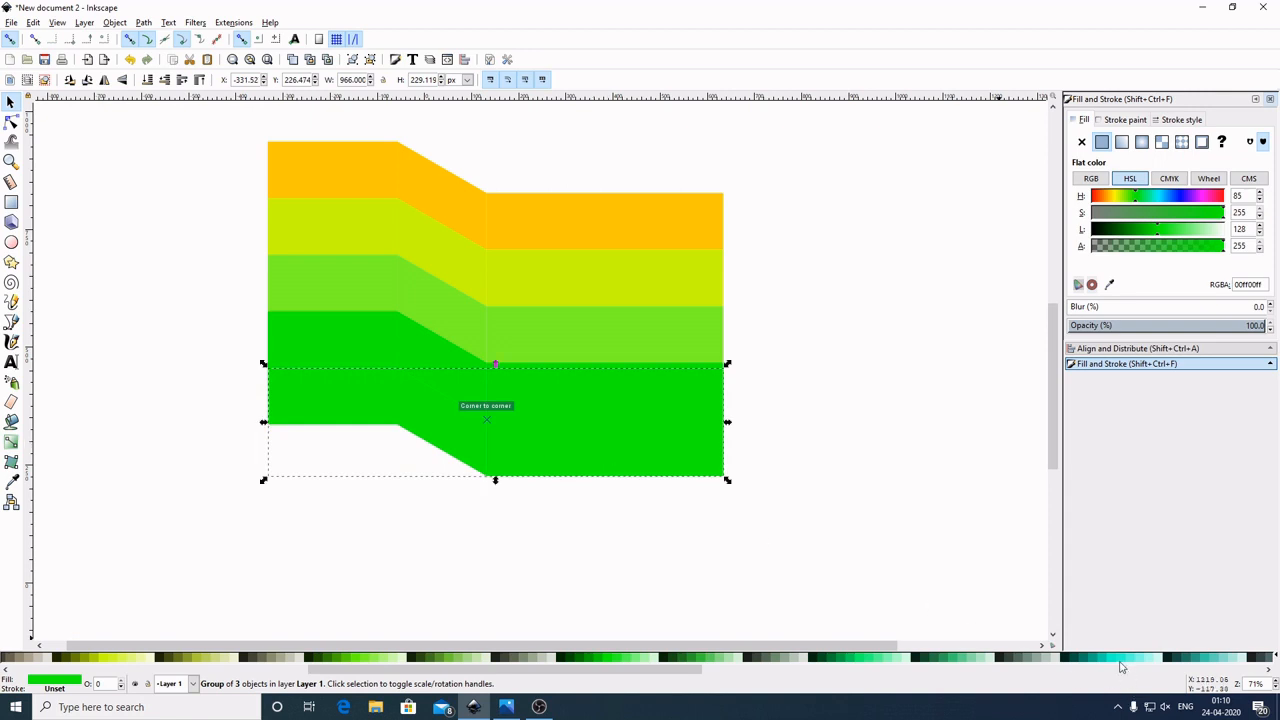
pyautogui.click(1115, 658)
# Step: Recolour the fourth band, just above the turquoise one, with blue 00CCFF
pyautogui.keyDown('alt'); pyautogui.click(637, 399); pyautogui.keyUp('alt')
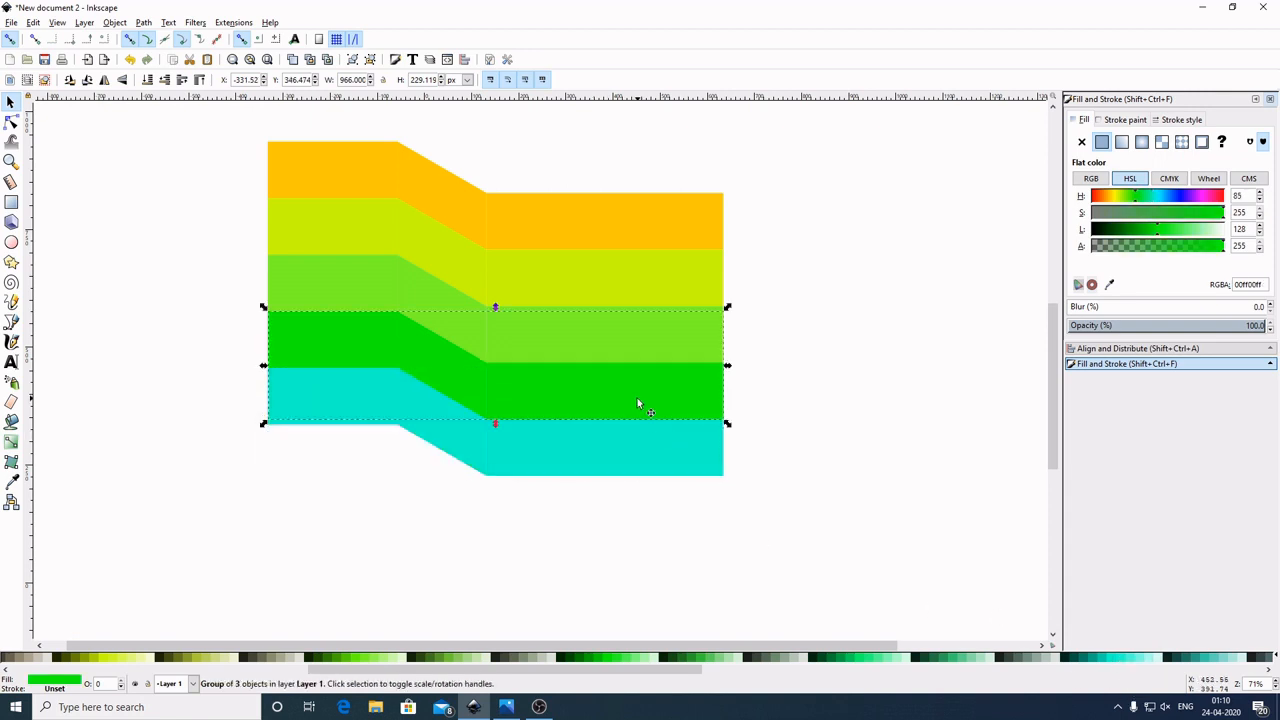
pyautogui.moveTo(700, 673); pyautogui.dragTo(815, 673)
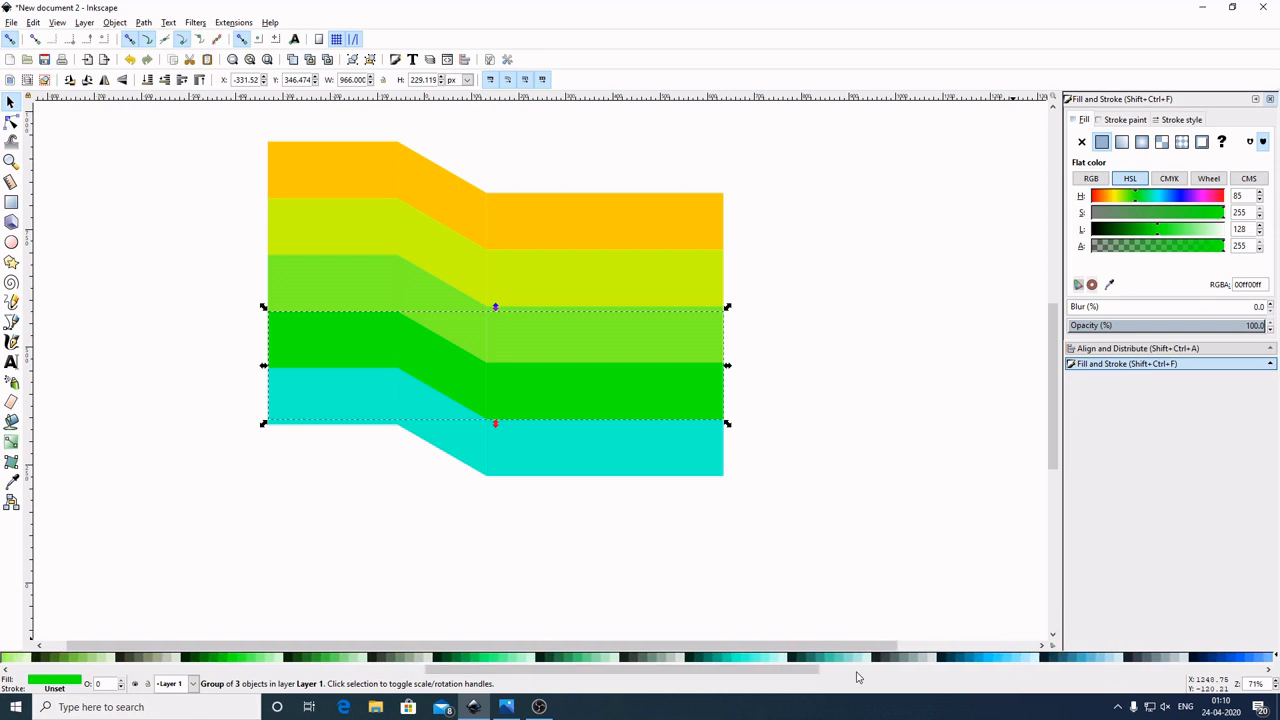
pyautogui.click(989, 660)
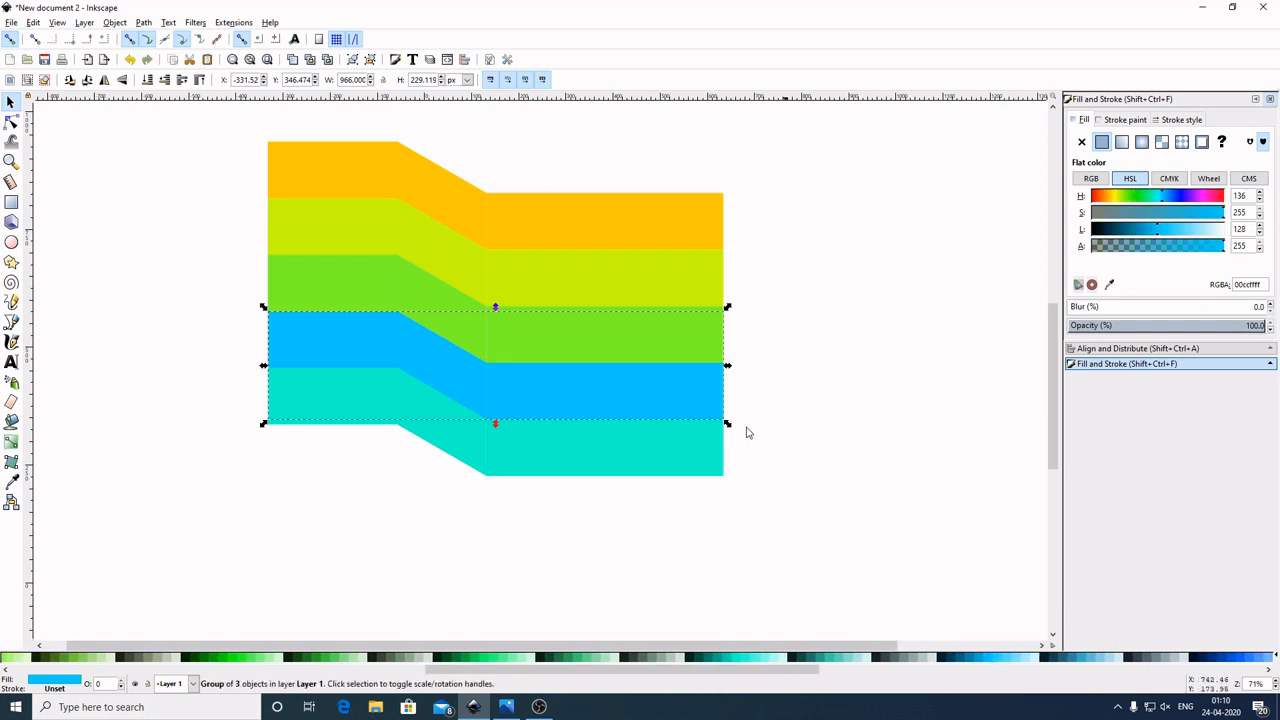
pyautogui.click(883, 314)
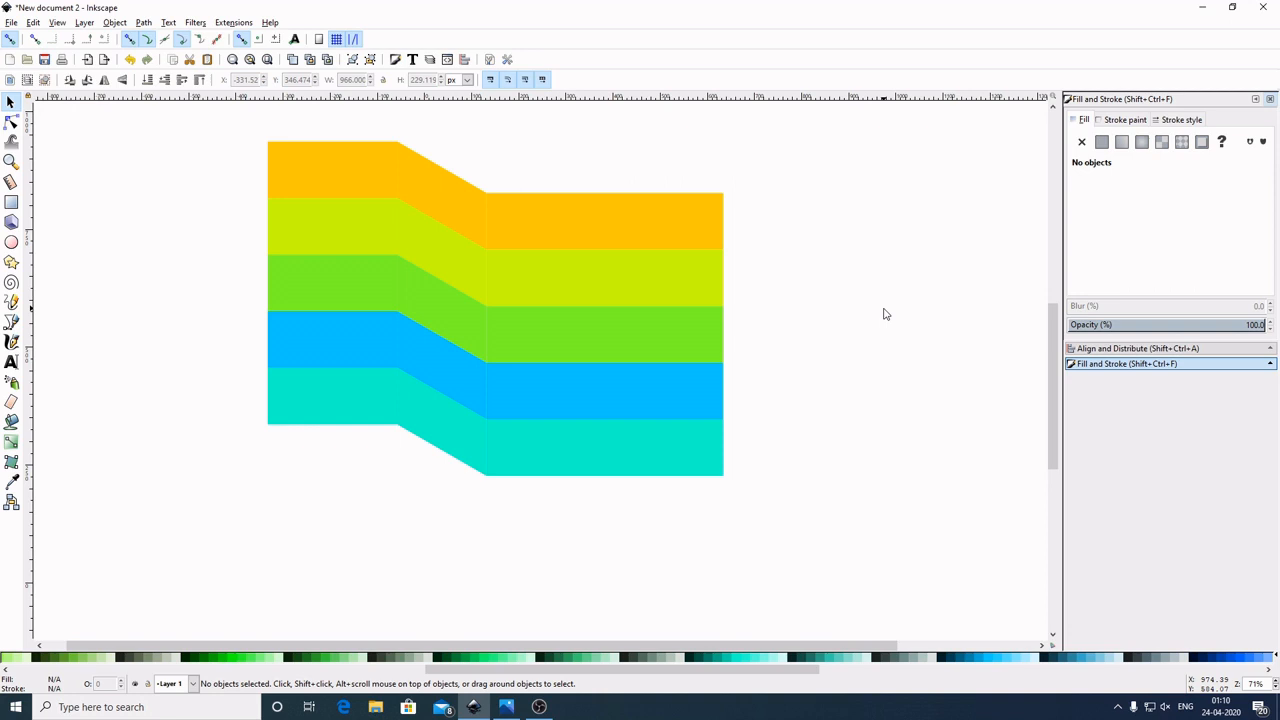
# Step: Select all five coloured bands and ungroup them into their individual segments
pyautogui.moveTo(222, 124); pyautogui.dragTo(780, 583)
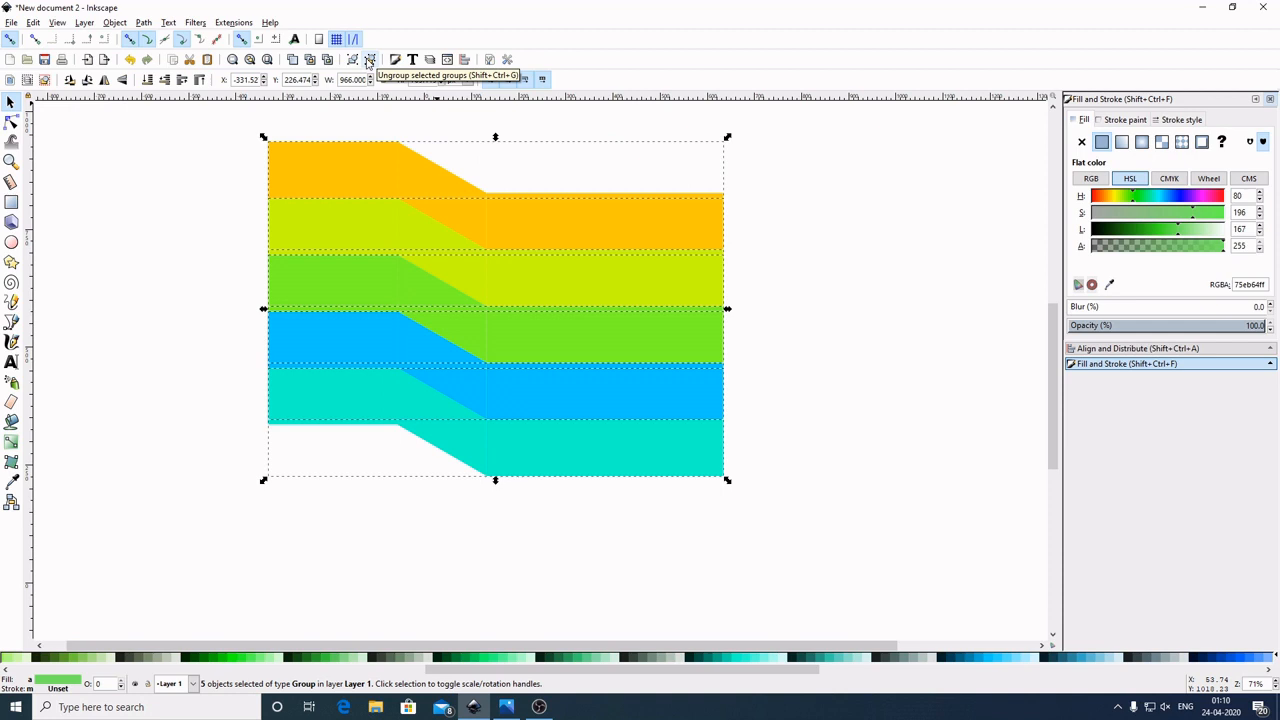
pyautogui.click(369, 61)
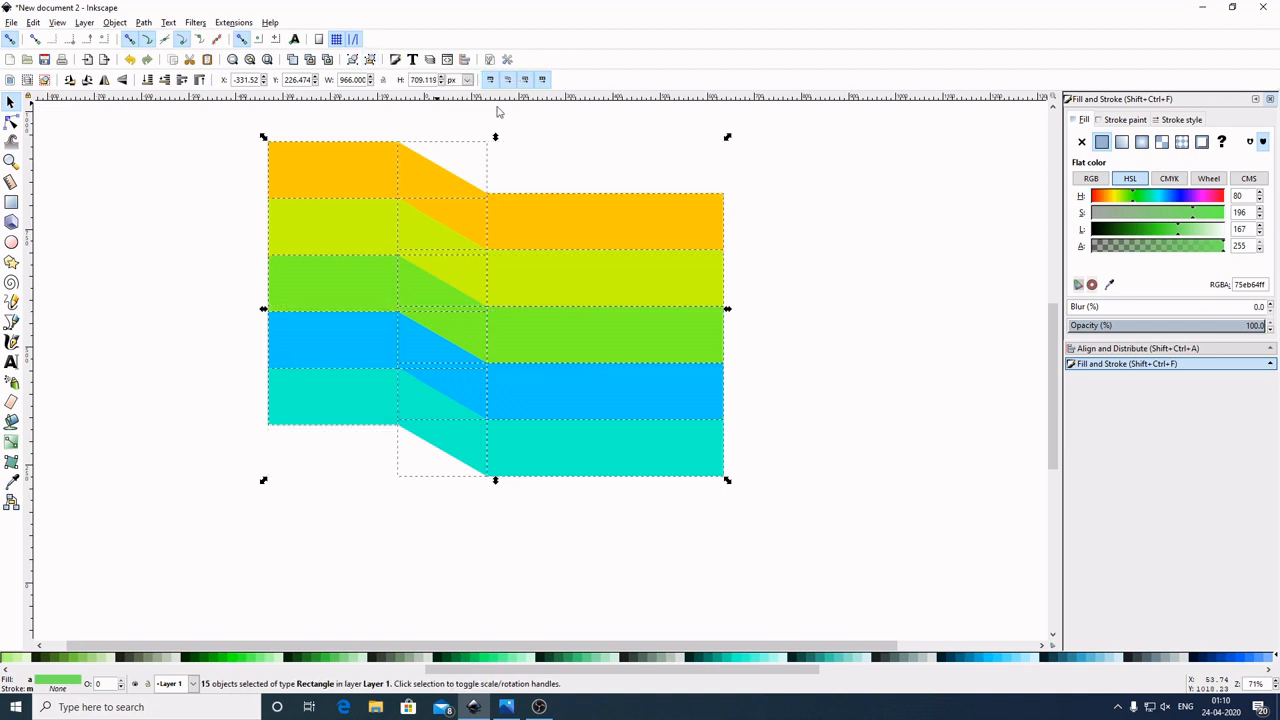
pyautogui.click(936, 342)
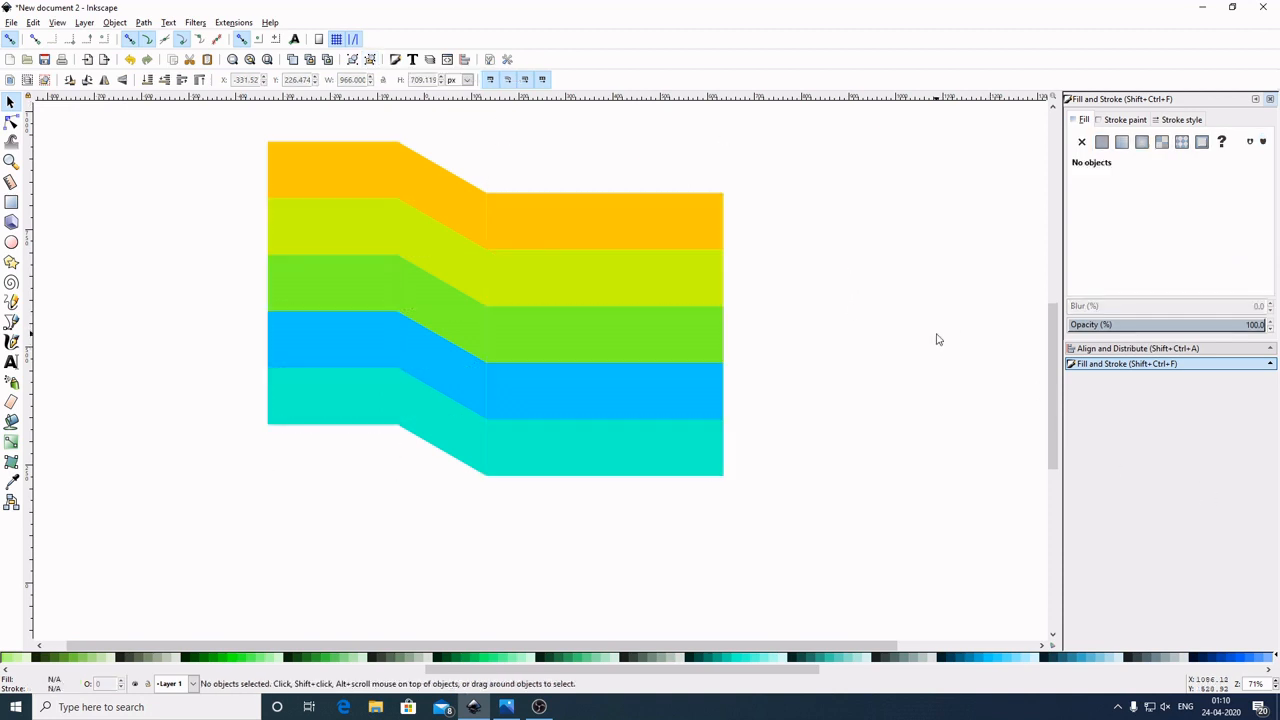
# Step: Duplicate the five skewed middle segments together and fill the copies with dark blue 00222B
pyautogui.click(453, 208)
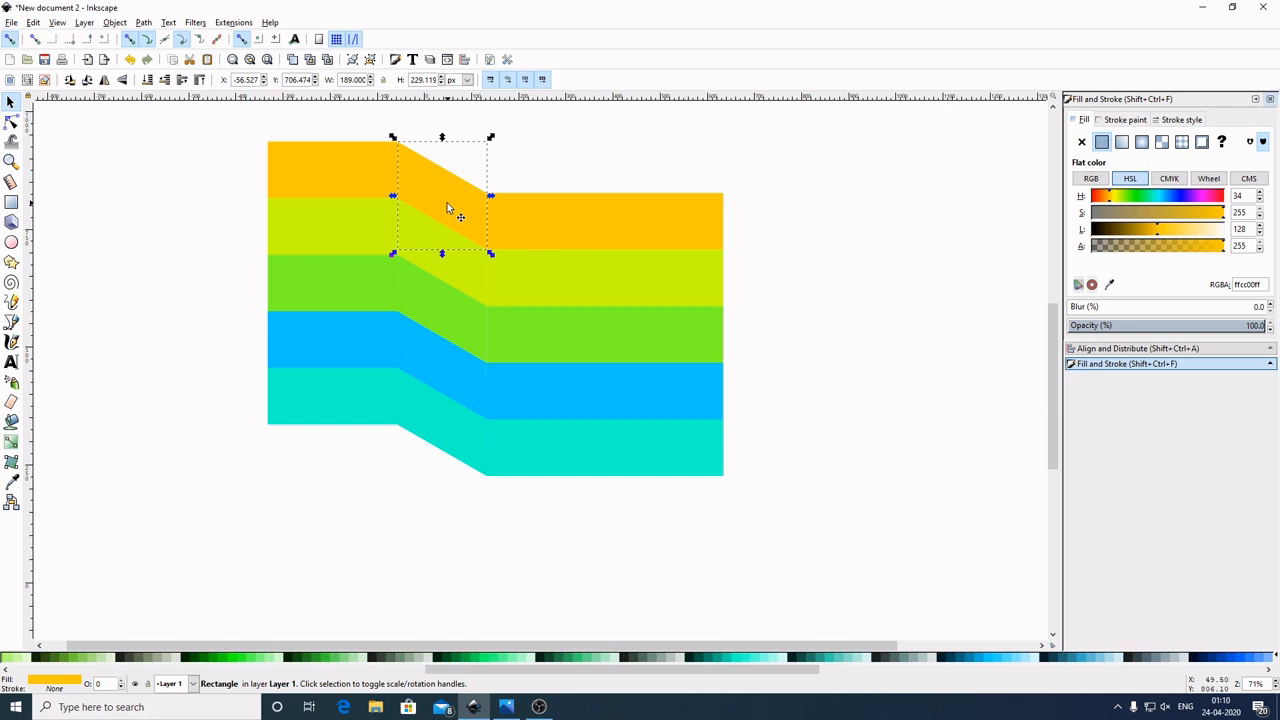
pyautogui.press('shift')
pyautogui.keyDown('shift'); pyautogui.click(463, 285); pyautogui.keyUp('shift')
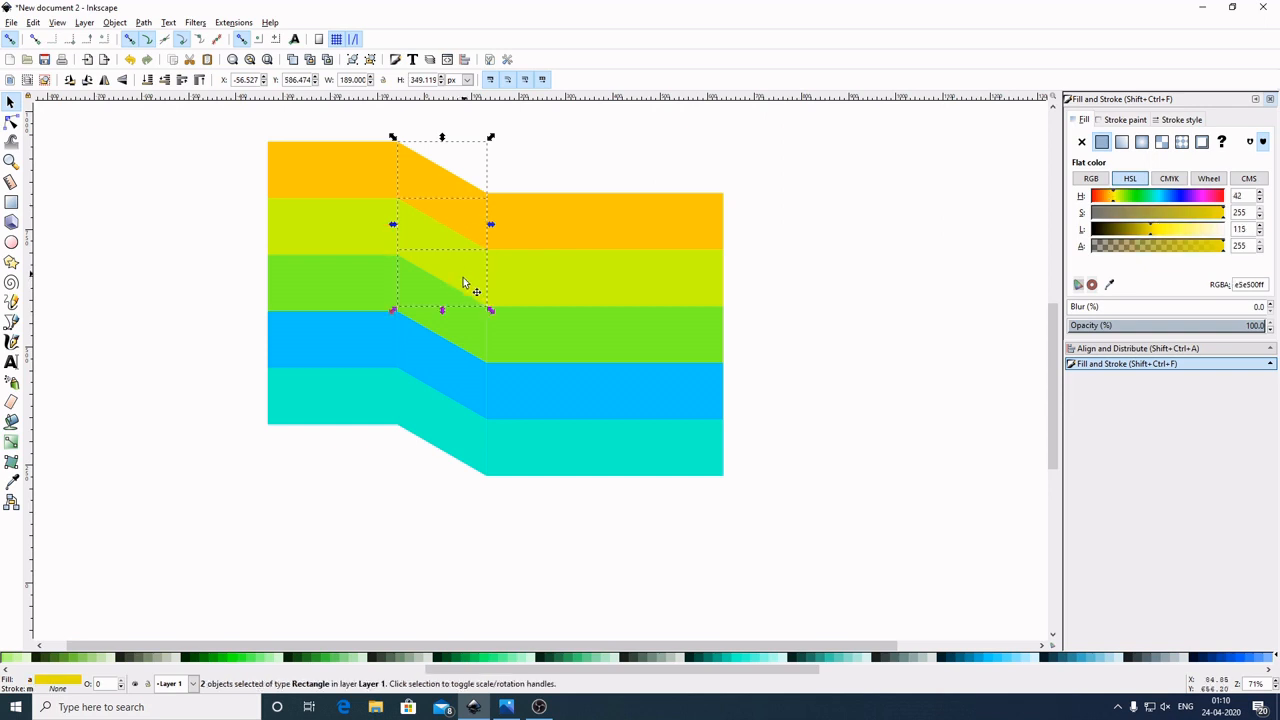
pyautogui.keyDown('shift'); pyautogui.click(455, 336); pyautogui.keyUp('shift')
pyautogui.keyDown('shift'); pyautogui.click(458, 385); pyautogui.keyUp('shift')
pyautogui.keyDown('shift'); pyautogui.click(445, 440); pyautogui.keyUp('shift')
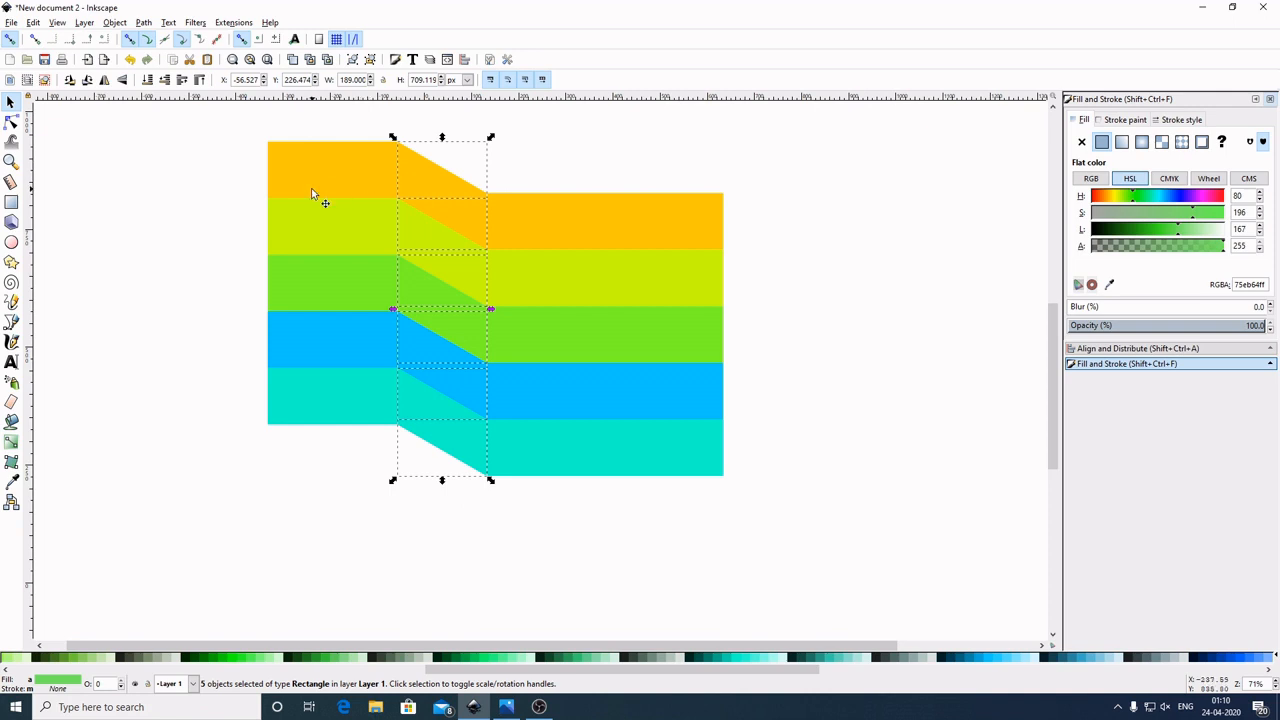
pyautogui.rightClick(431, 230)
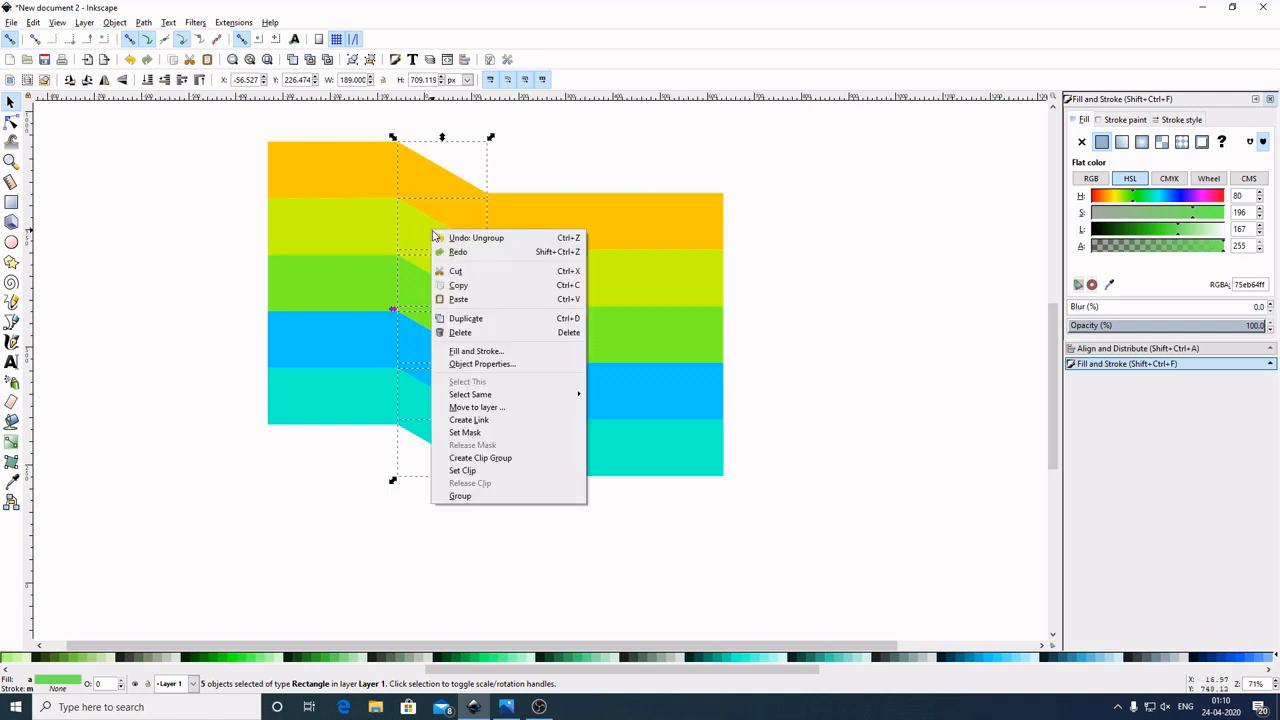
pyautogui.click(463, 318)
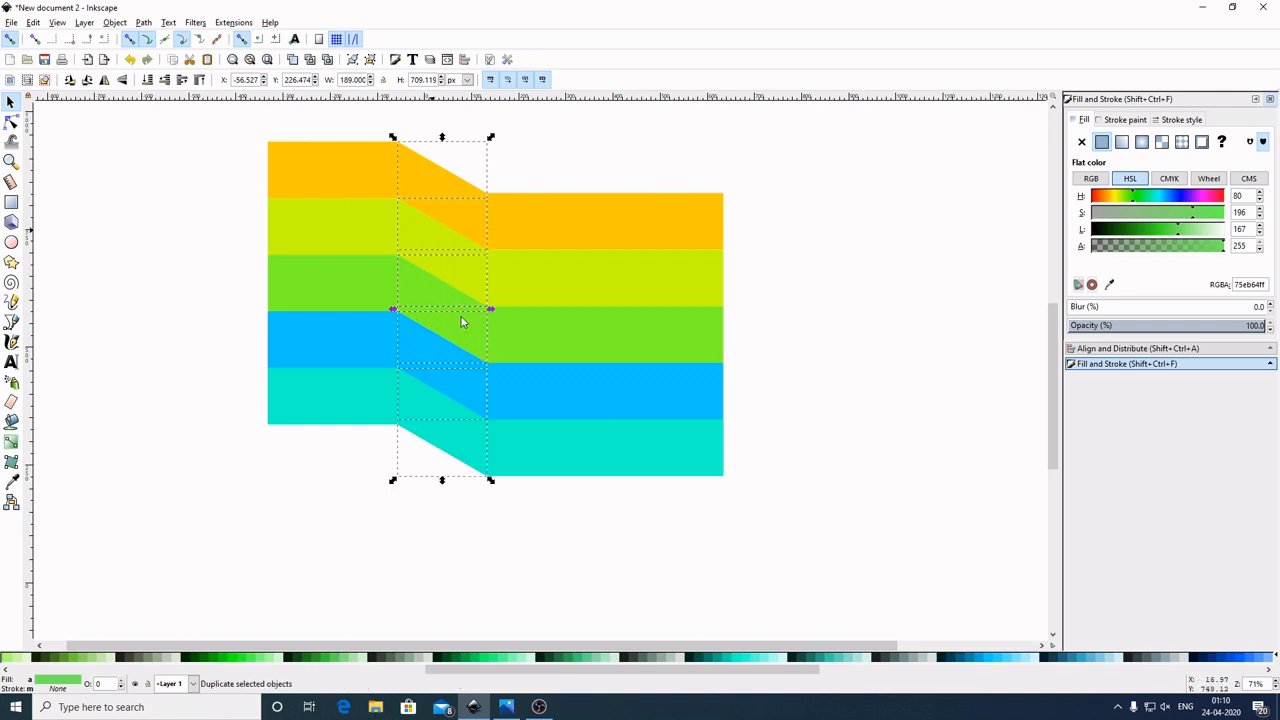
pyautogui.click(943, 660)
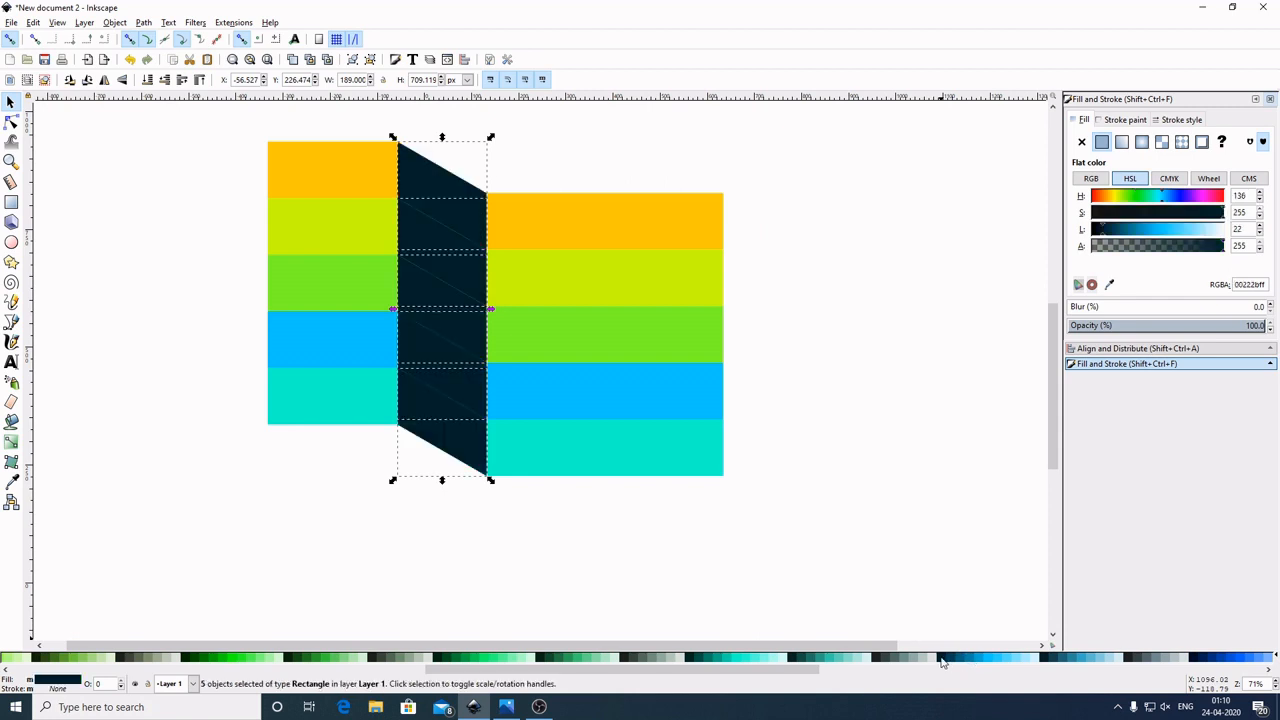
# Step: Unite the five dark copies into one path and move it left of the bands to about X -728, Y 260 px
pyautogui.click(146, 24)
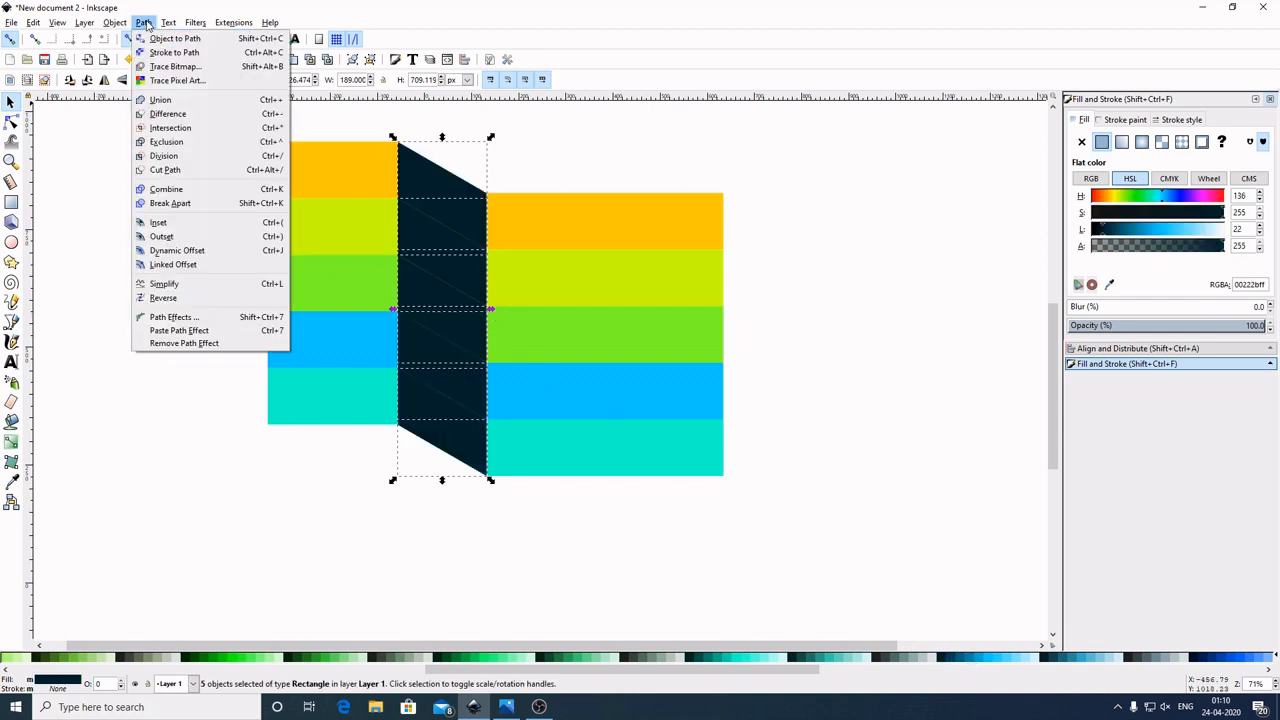
pyautogui.click(161, 100)
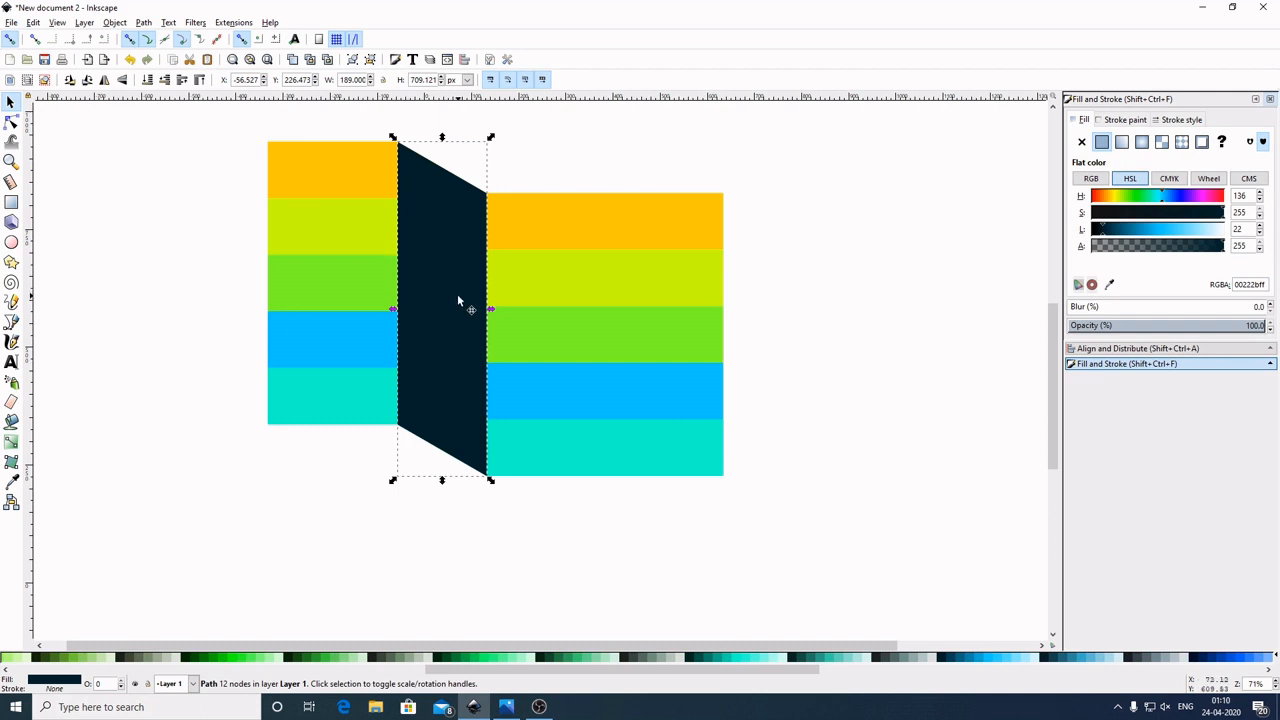
pyautogui.moveTo(460, 297); pyautogui.dragTo(140, 289)
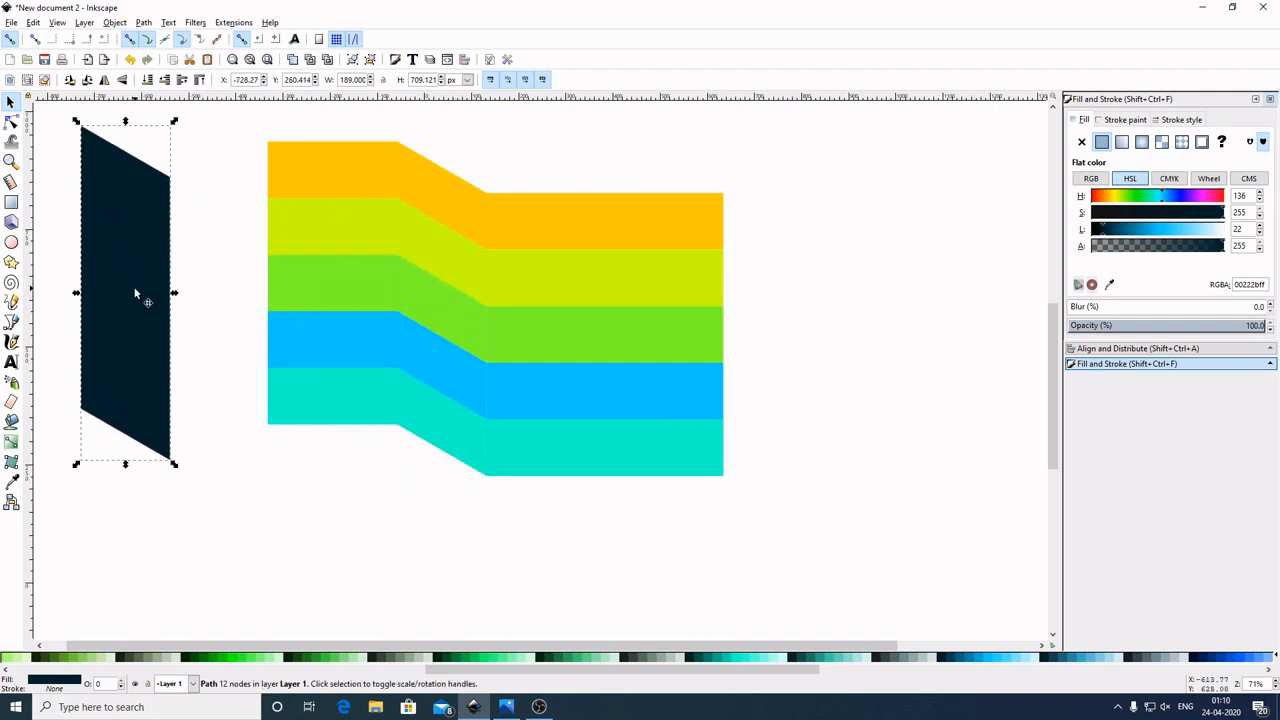
pyautogui.click(857, 314)
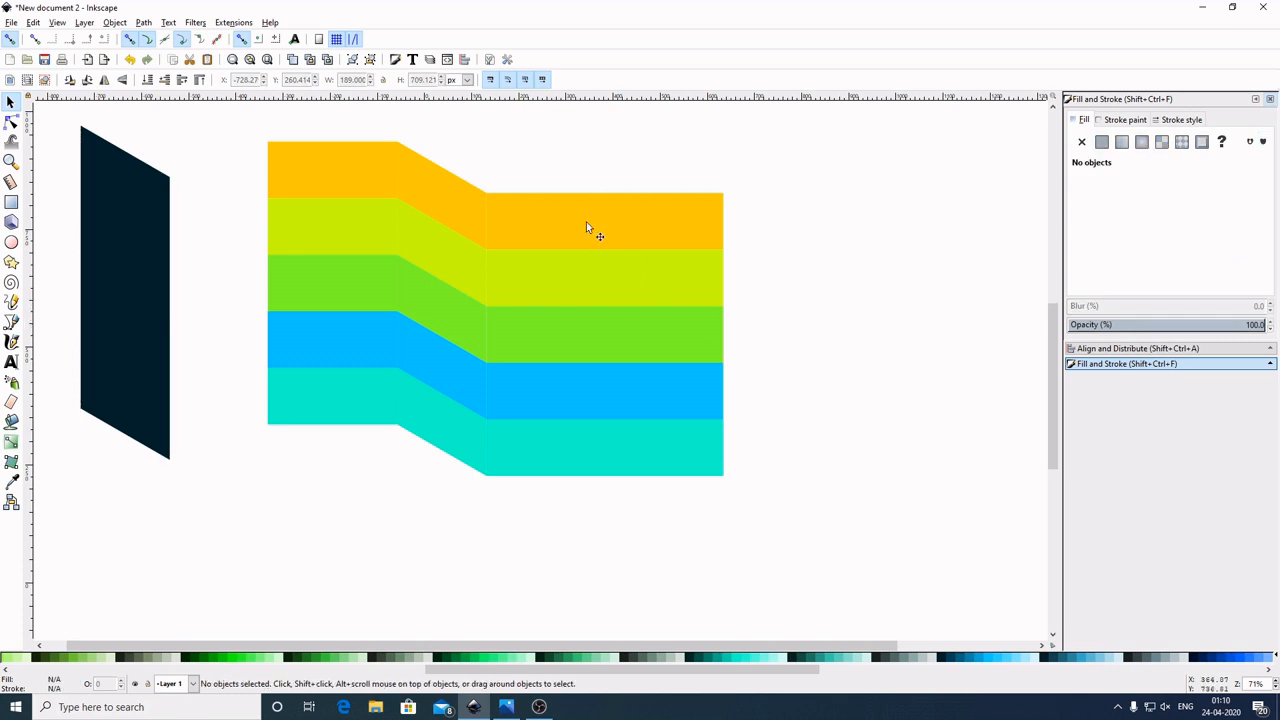
# Step: Unite the yellow band's right rectangle, skewed connector and left rectangle into a single path
pyautogui.click(655, 228)
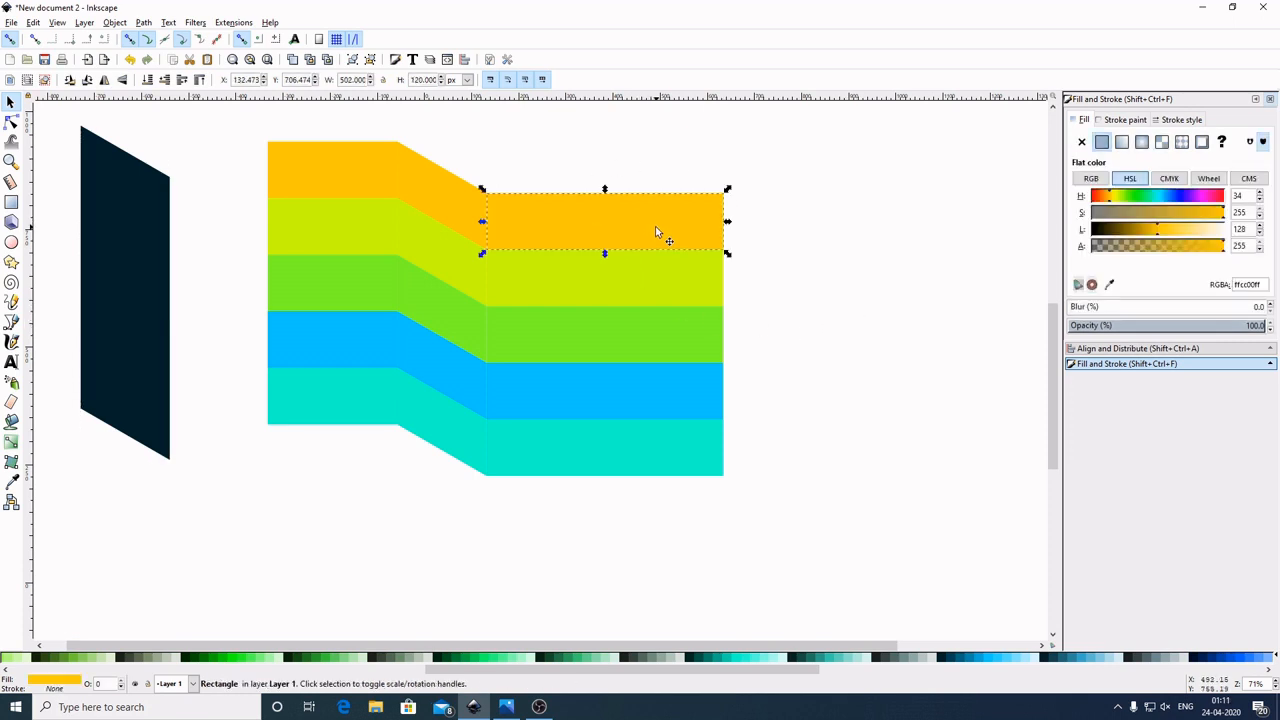
pyautogui.keyDown('shift'); pyautogui.click(451, 210); pyautogui.keyUp('shift')
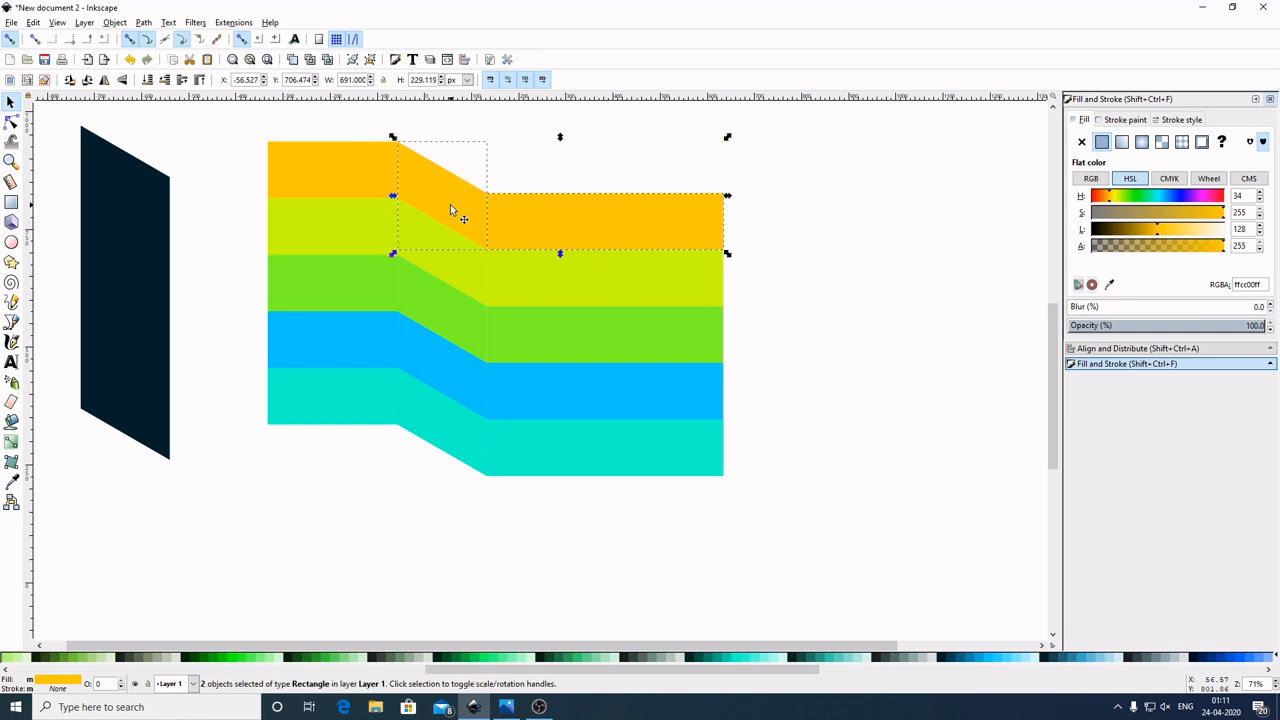
pyautogui.keyDown('shift'); pyautogui.click(340, 184); pyautogui.keyUp('shift')
pyautogui.click(143, 22)
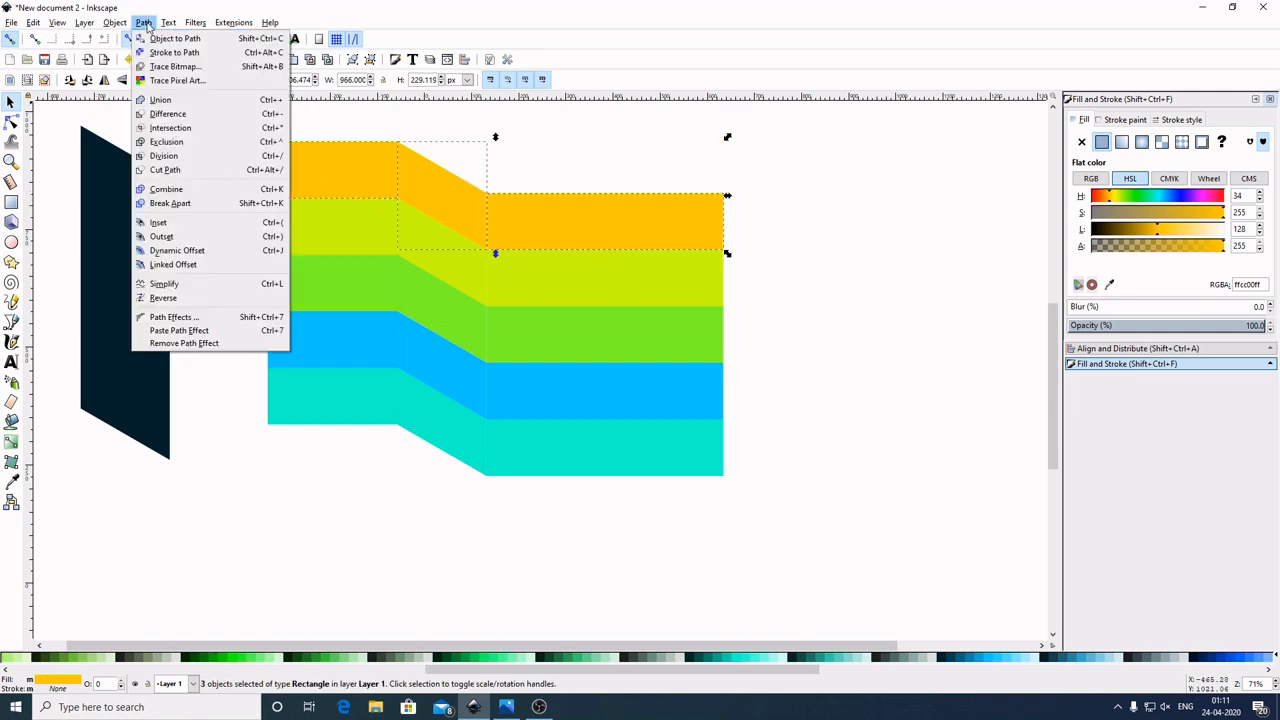
pyautogui.click(170, 102)
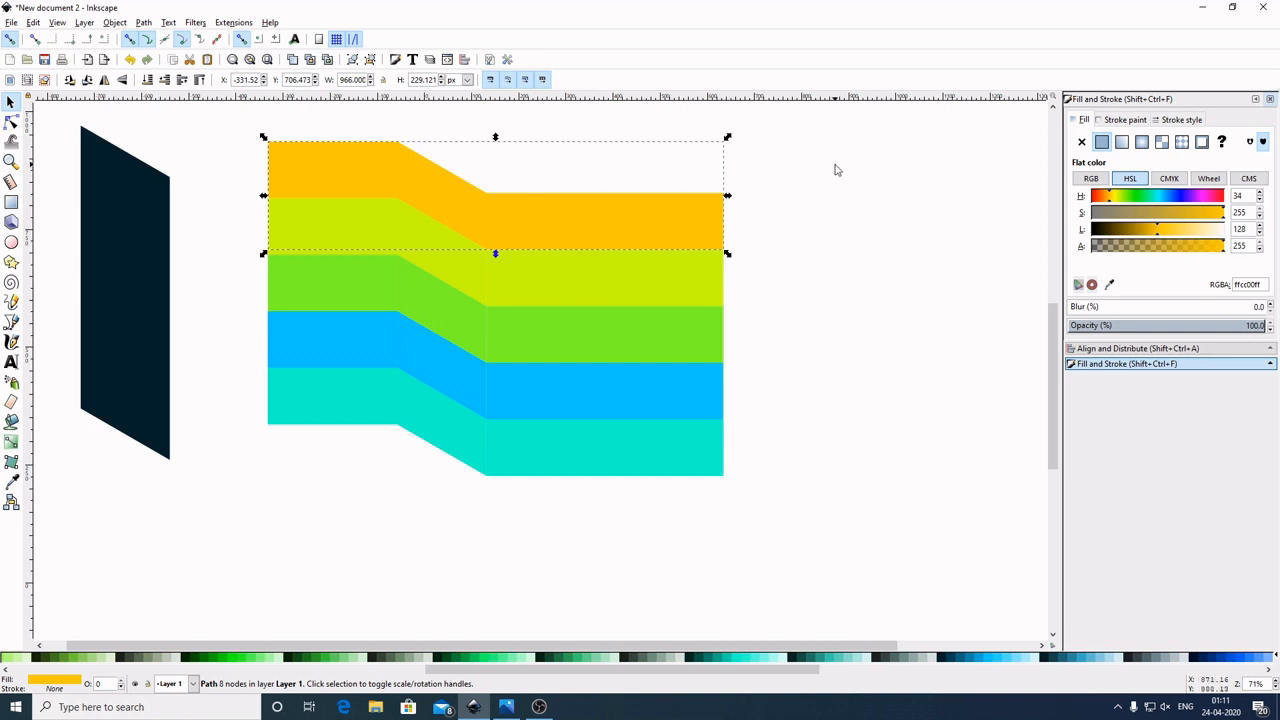
pyautogui.click(810, 247)
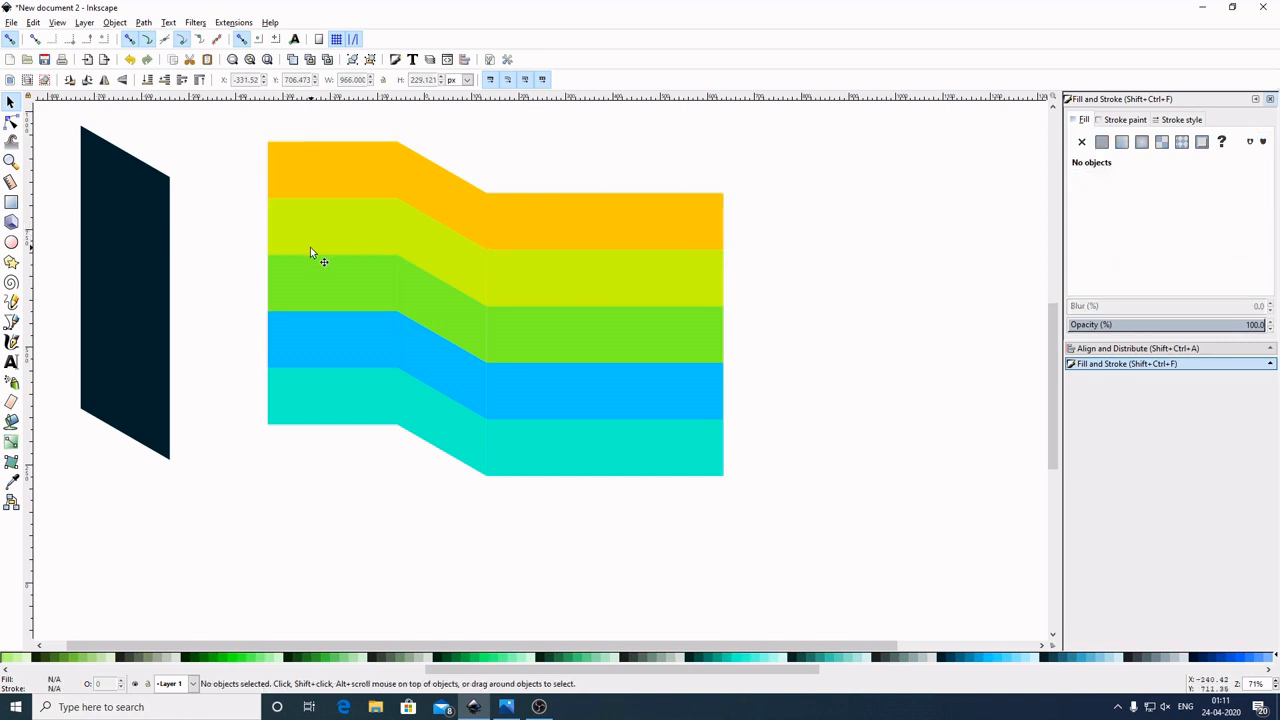
# Step: Unite the yellow-green band's left rectangle, skewed connector and right rectangle into a single path
pyautogui.click(339, 237)
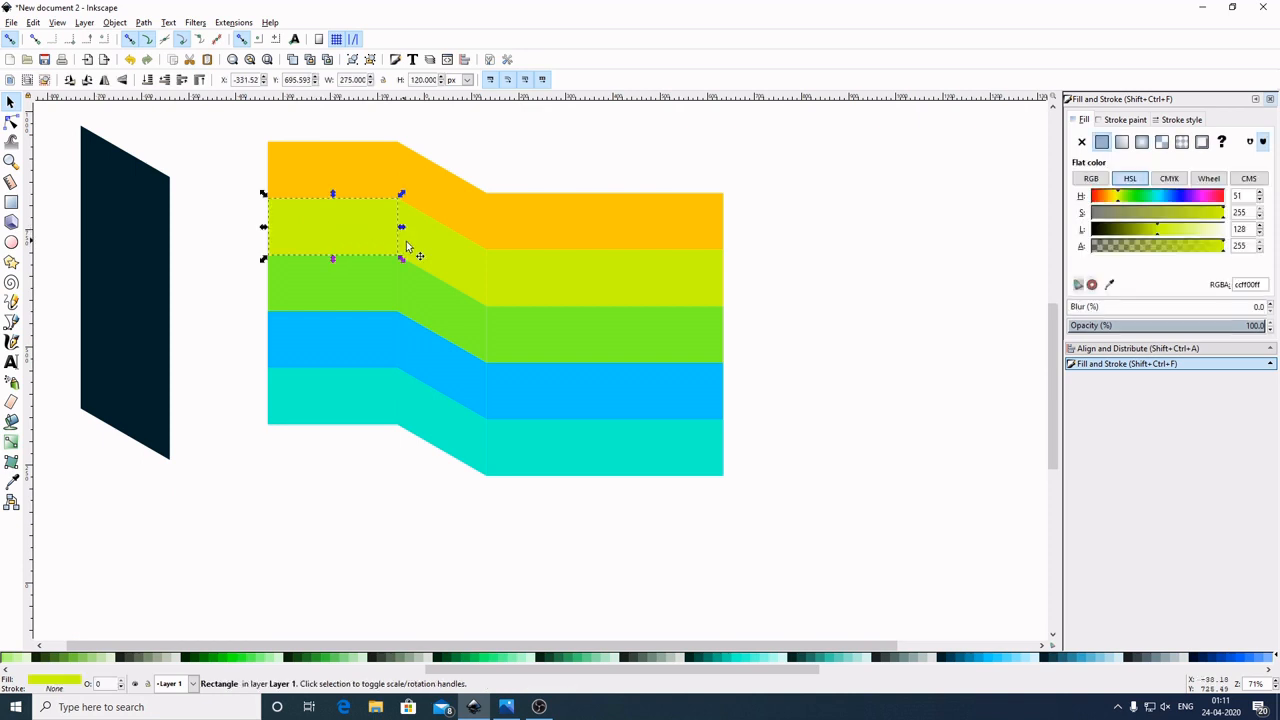
pyautogui.keyDown('shift'); pyautogui.click(432, 245); pyautogui.keyUp('shift')
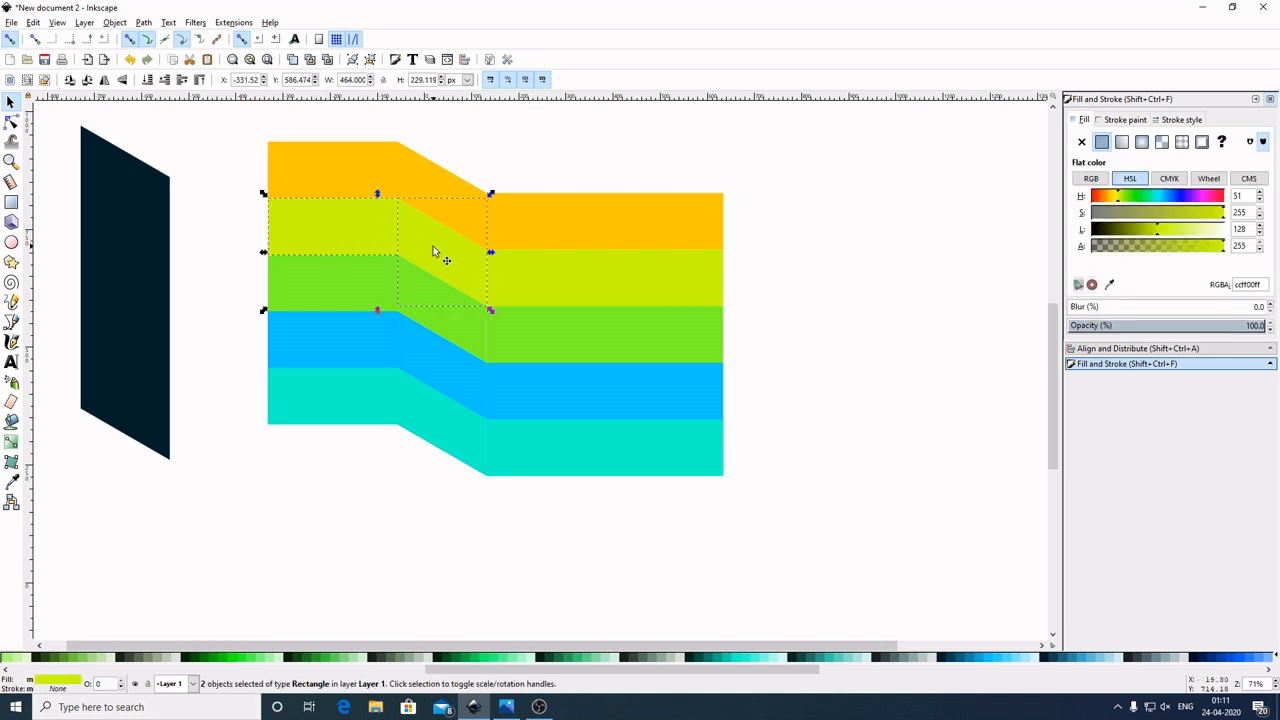
pyautogui.keyDown('shift'); pyautogui.click(624, 284); pyautogui.keyUp('shift')
pyautogui.click(143, 22)
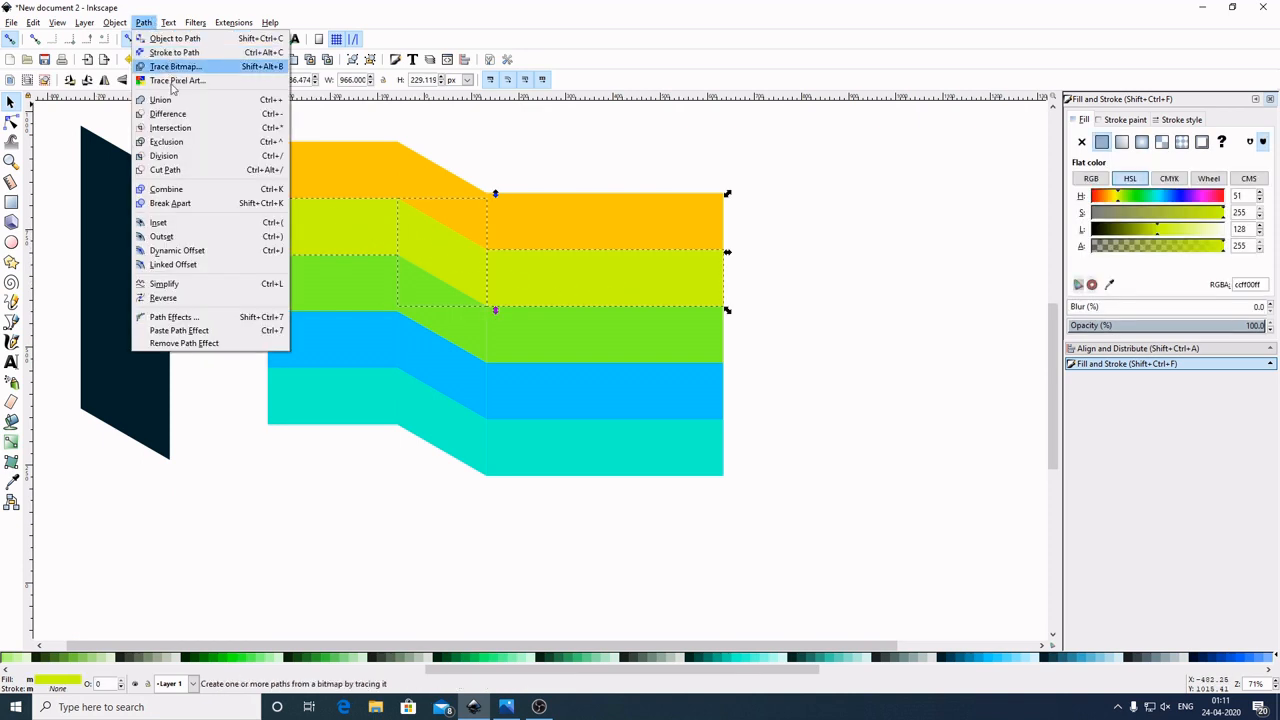
pyautogui.click(183, 103)
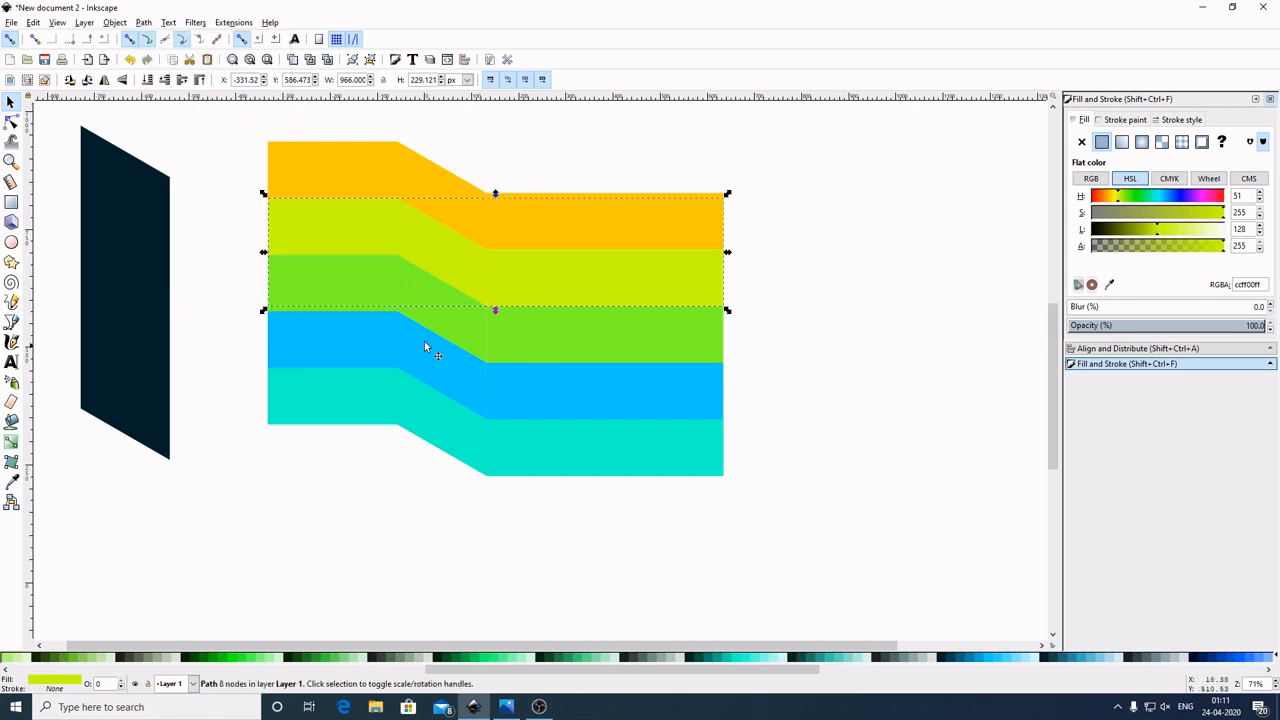
# Step: Unite the green band's left rectangle, skewed connector and right rectangle into a single path
pyautogui.click(357, 294)
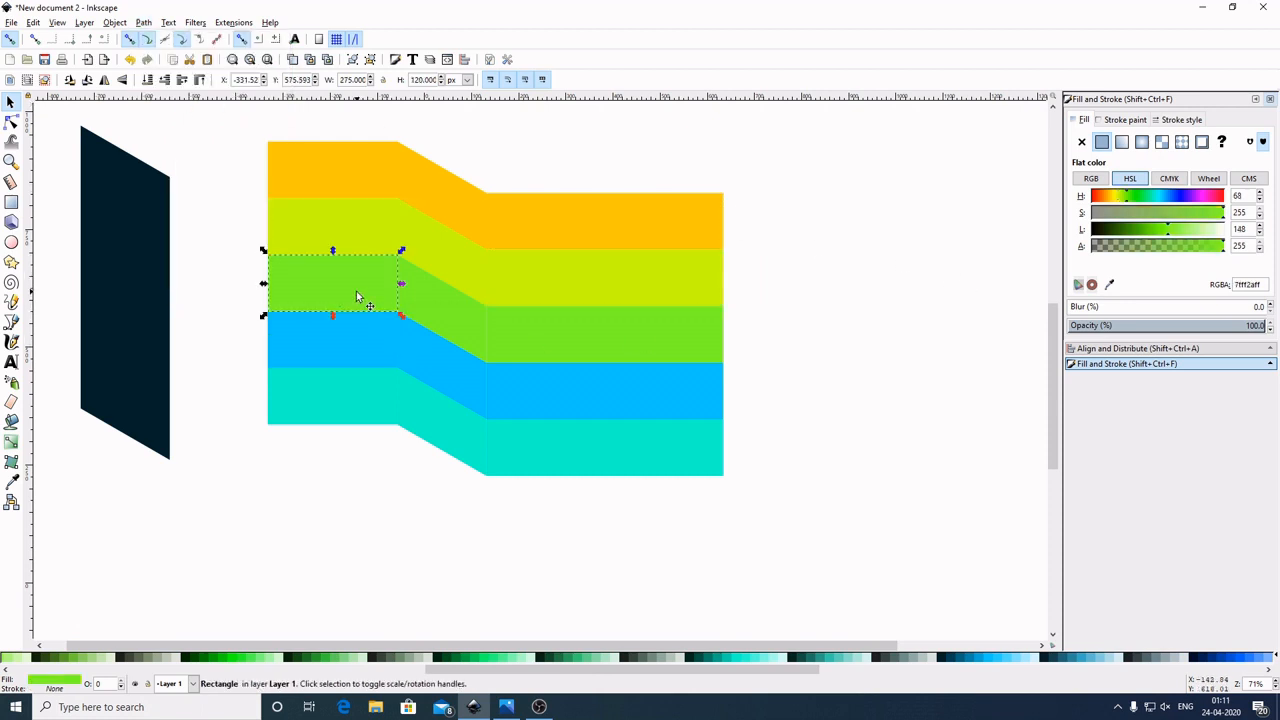
pyautogui.keyDown('shift'); pyautogui.click(445, 309); pyautogui.keyUp('shift')
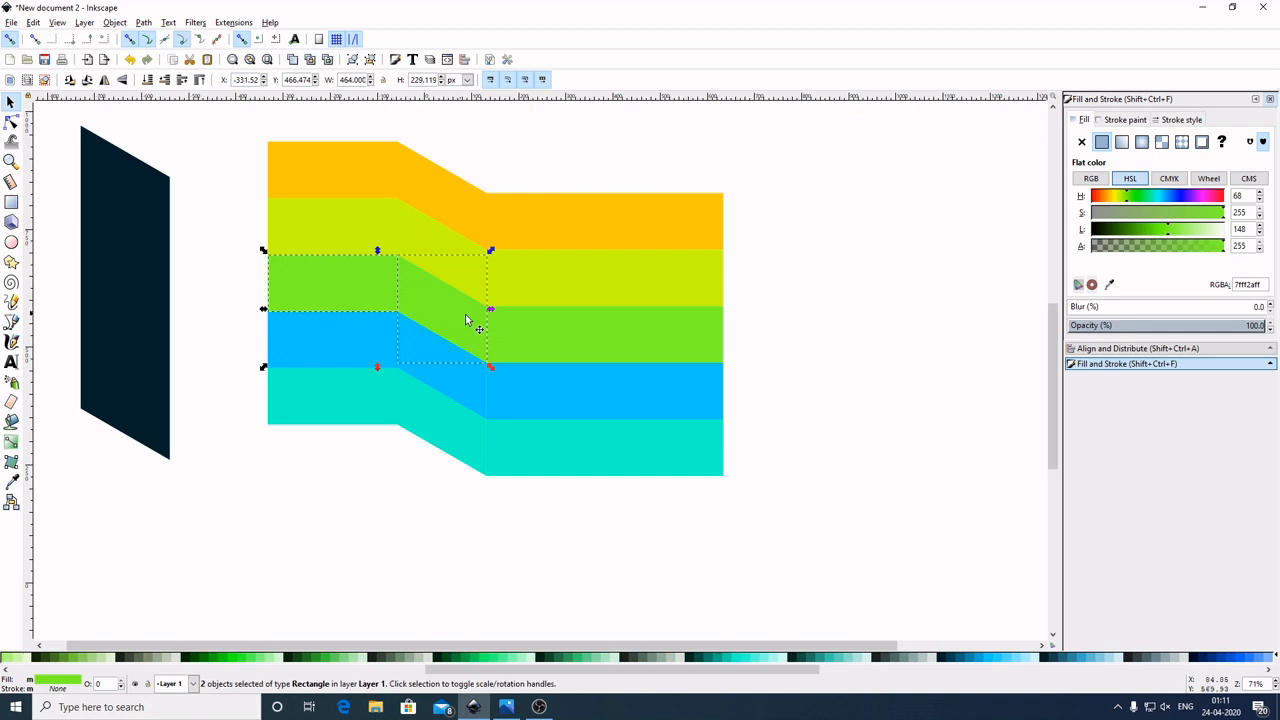
pyautogui.keyDown('shift'); pyautogui.click(607, 341); pyautogui.keyUp('shift')
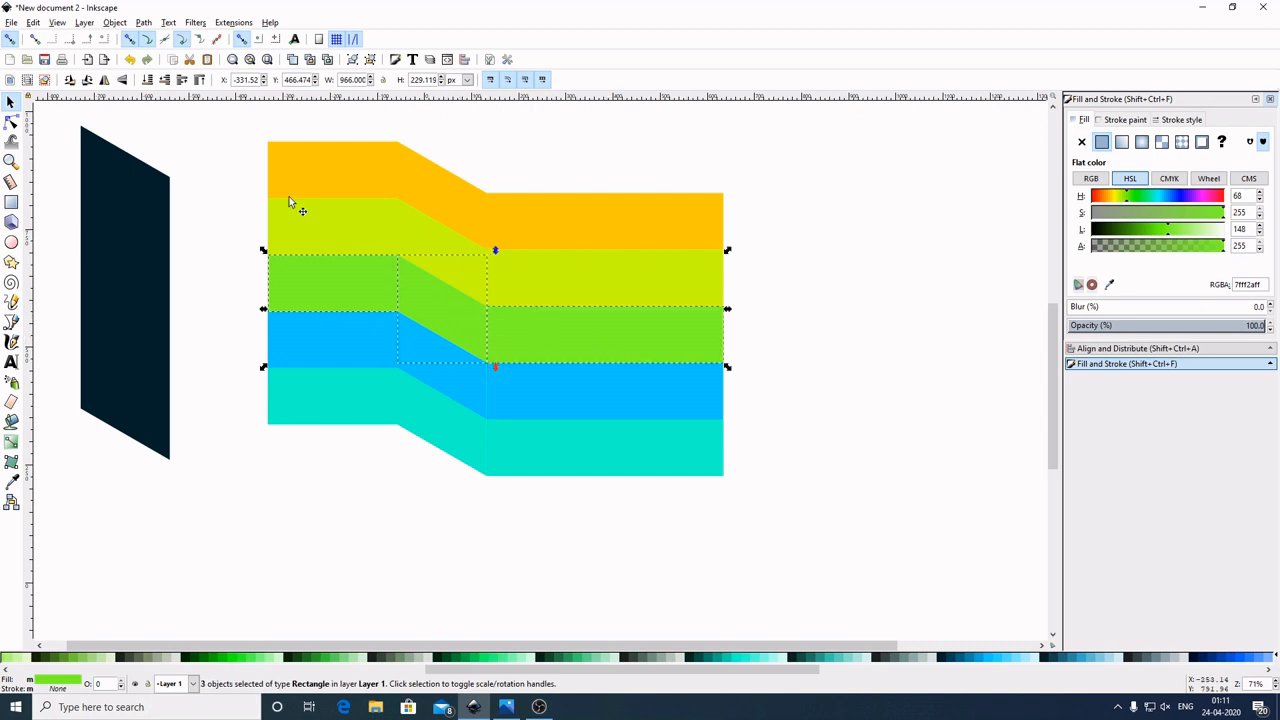
pyautogui.click(152, 24)
pyautogui.click(160, 99)
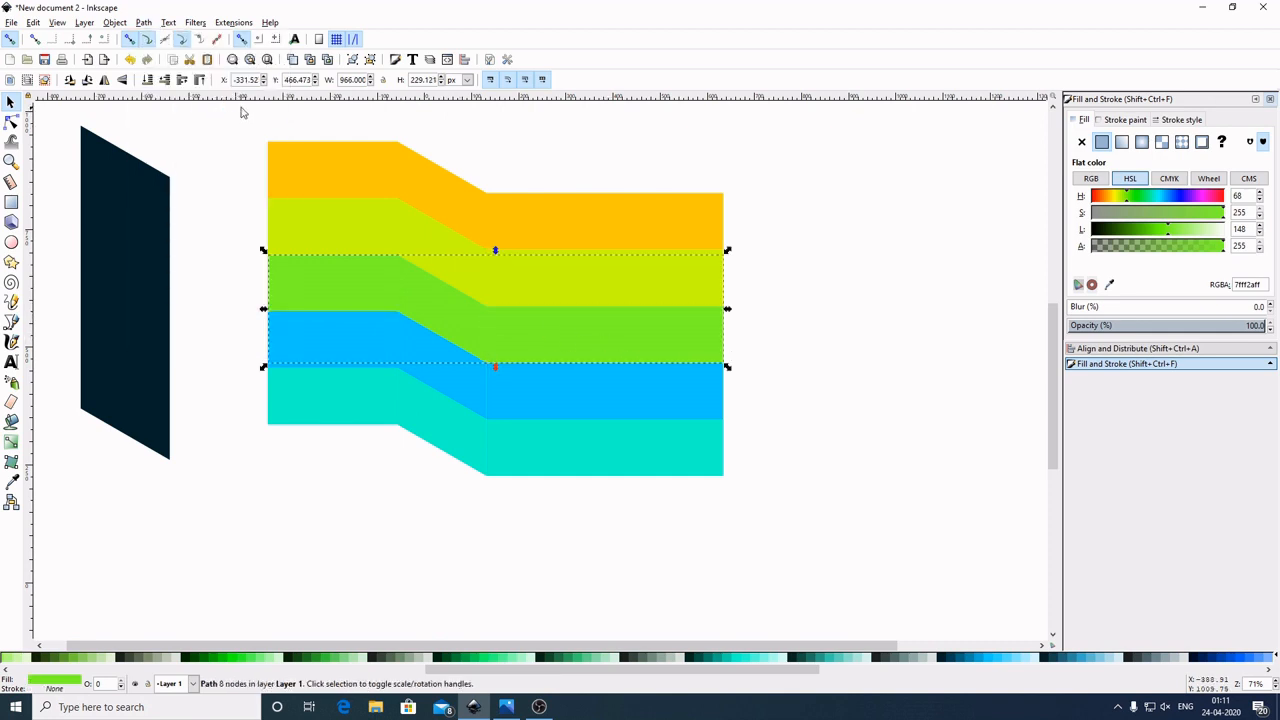
# Step: Unite the blue band's left rectangle, skewed connector and right rectangle into a single path
pyautogui.click(333, 348)
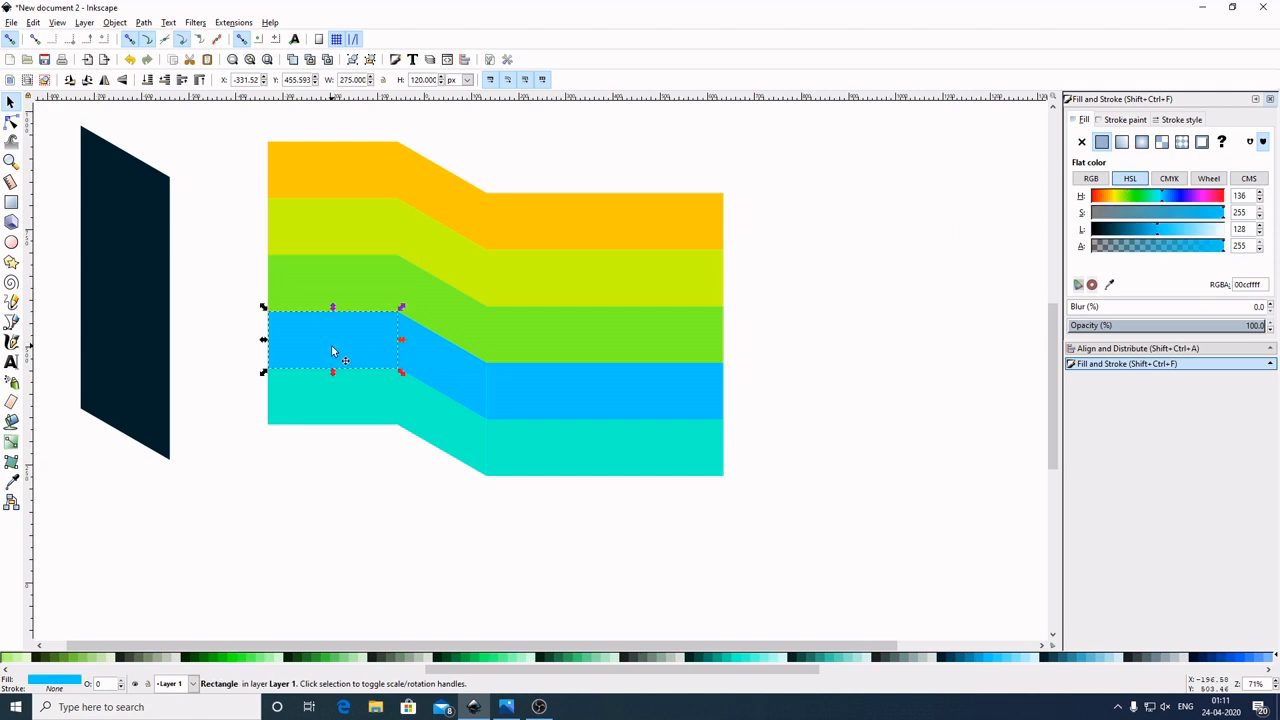
pyautogui.keyDown('shift'); pyautogui.click(440, 377); pyautogui.keyUp('shift')
pyautogui.keyDown('shift'); pyautogui.click(585, 391); pyautogui.keyUp('shift')
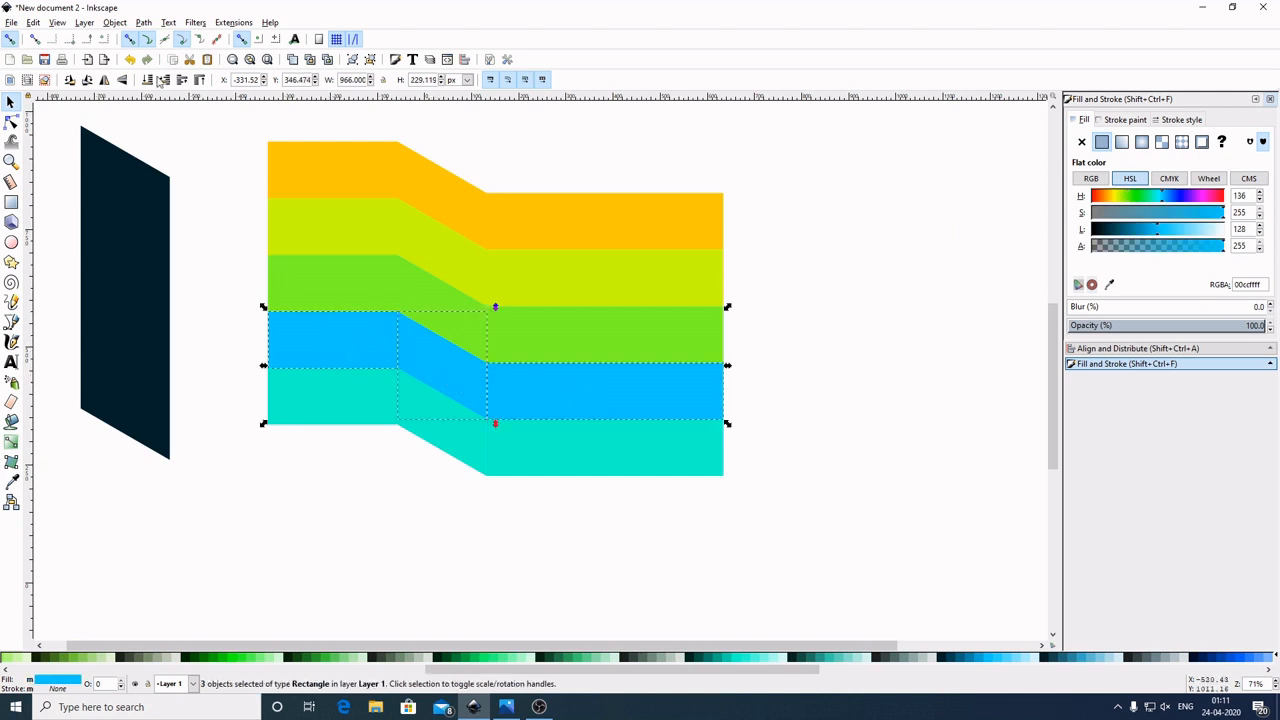
pyautogui.click(147, 22)
pyautogui.click(169, 104)
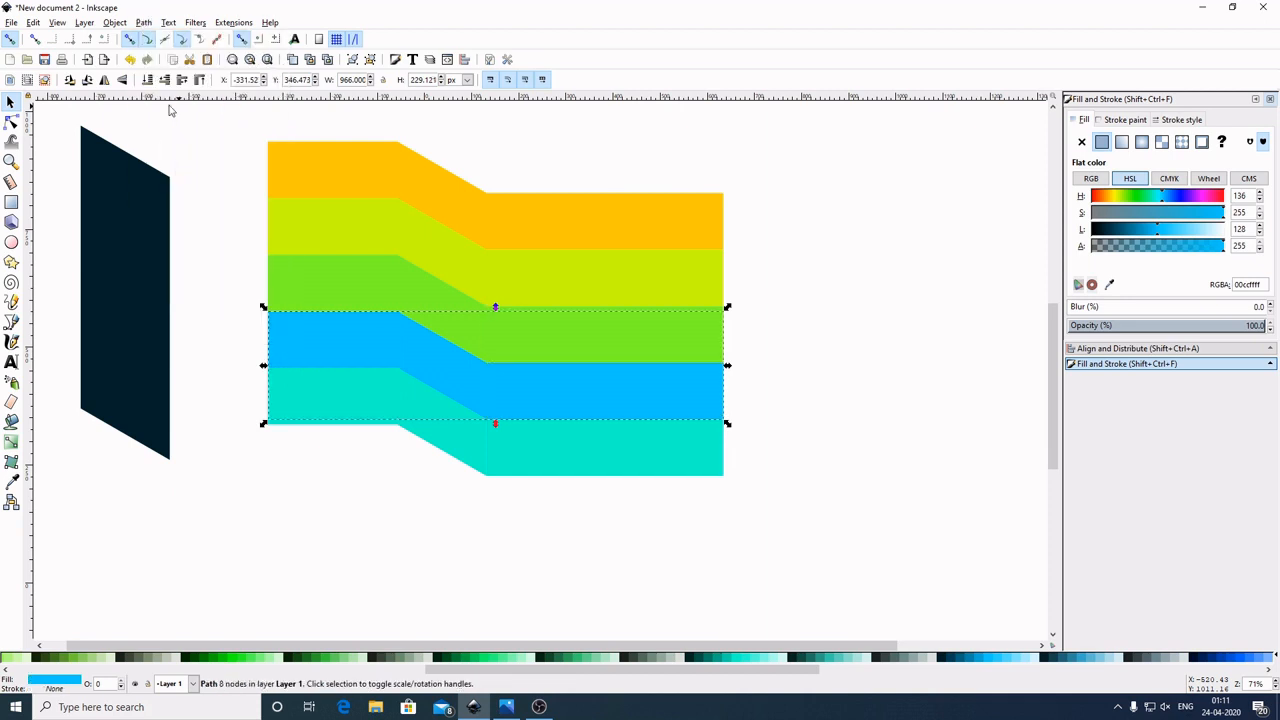
# Step: Unite the turquoise band's left rectangle, skewed connector and right rectangle into a single path
pyautogui.click(335, 410)
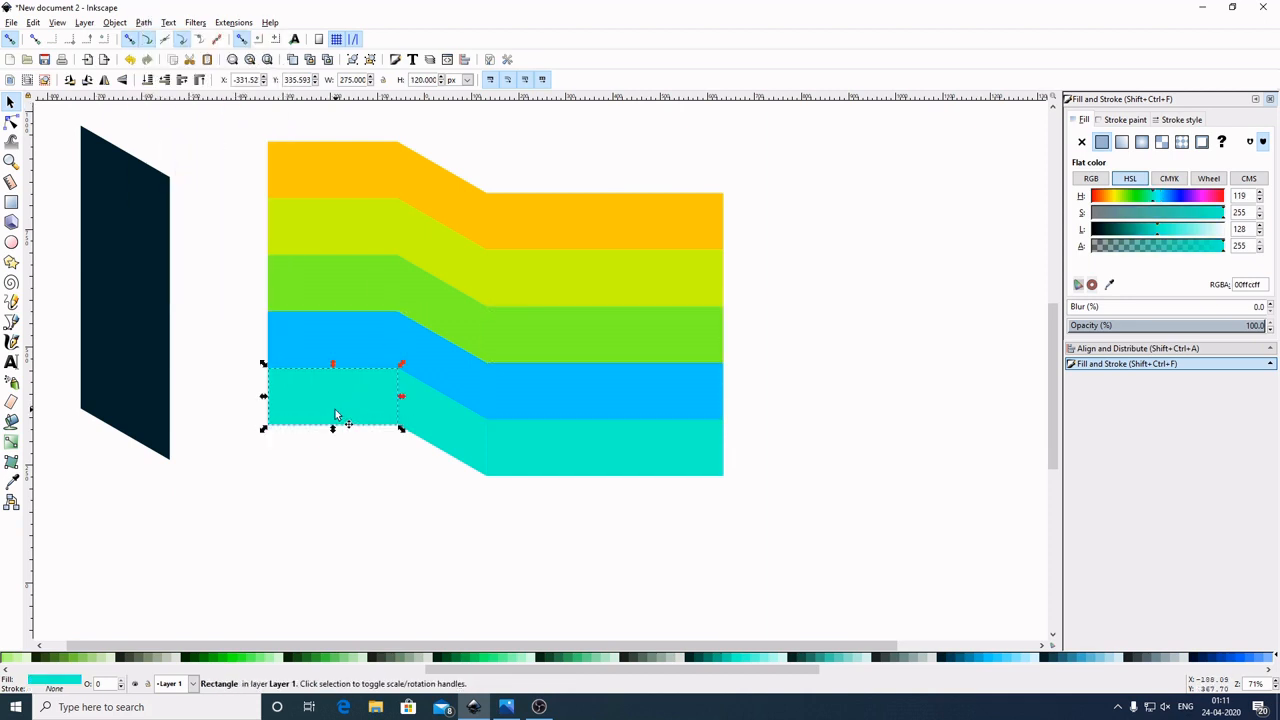
pyautogui.keyDown('shift'); pyautogui.click(426, 436); pyautogui.keyUp('shift')
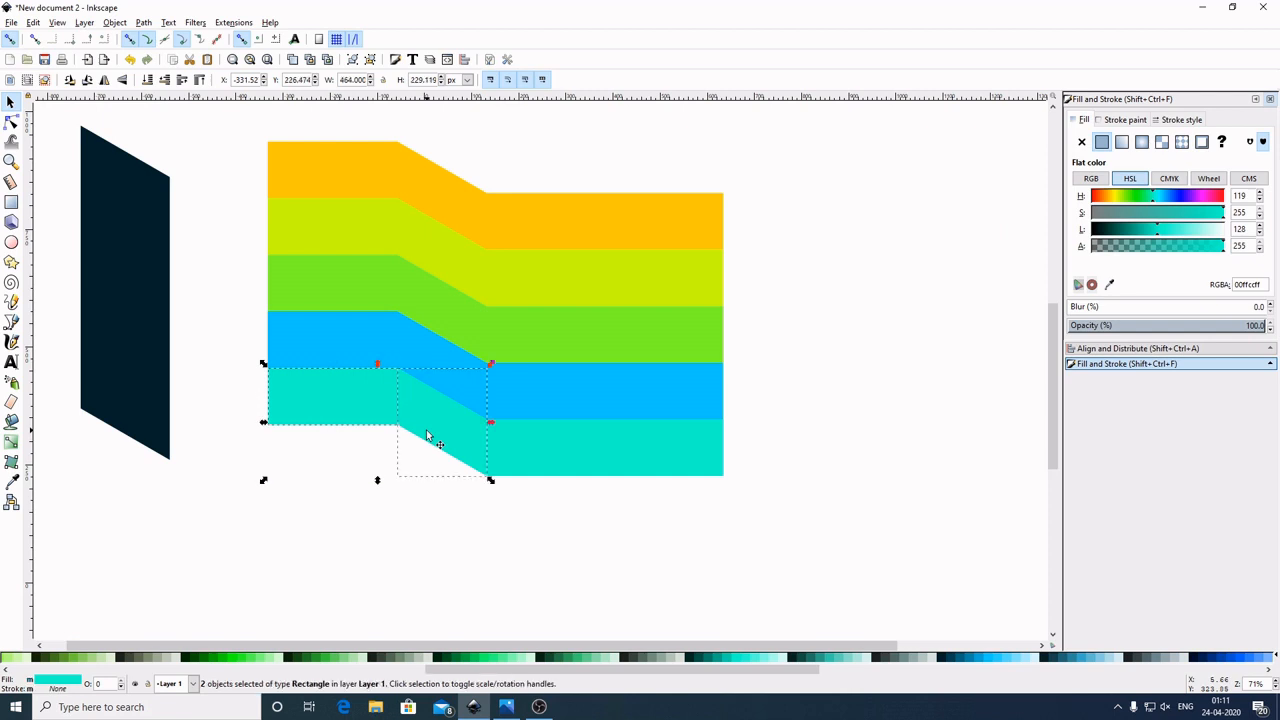
pyautogui.keyDown('shift'); pyautogui.click(567, 459); pyautogui.keyUp('shift')
pyautogui.click(143, 22)
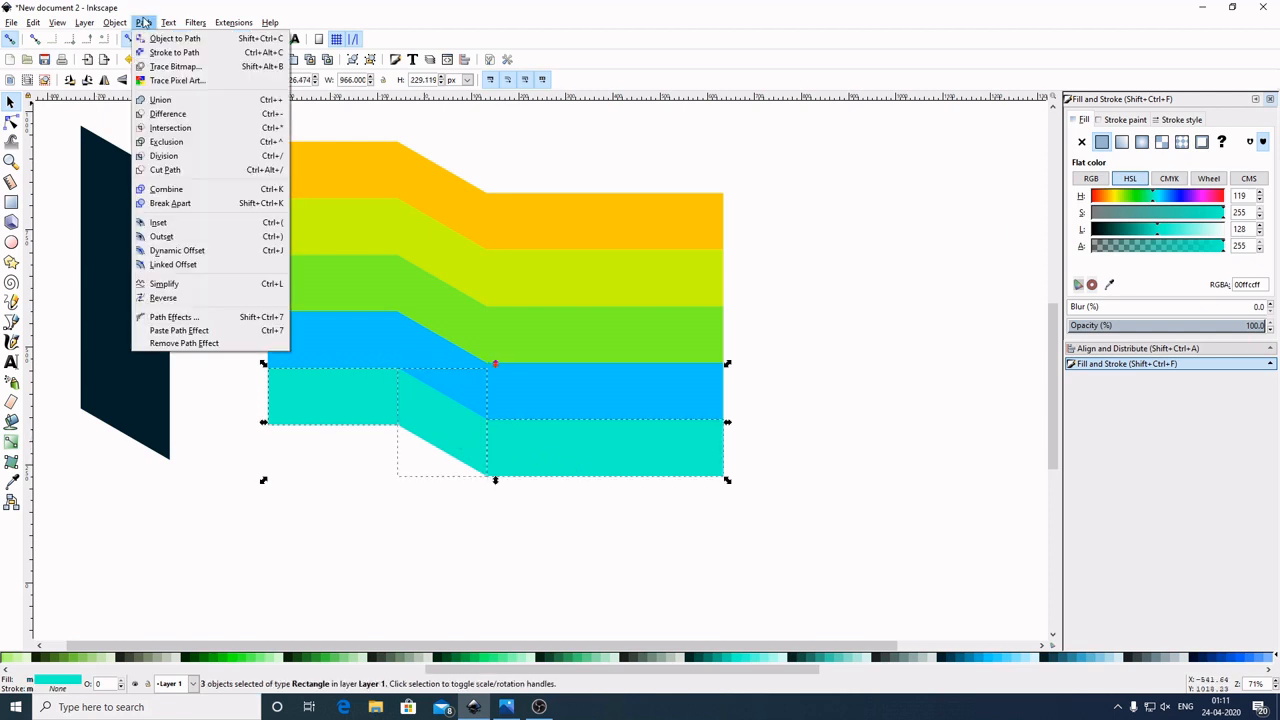
pyautogui.click(184, 100)
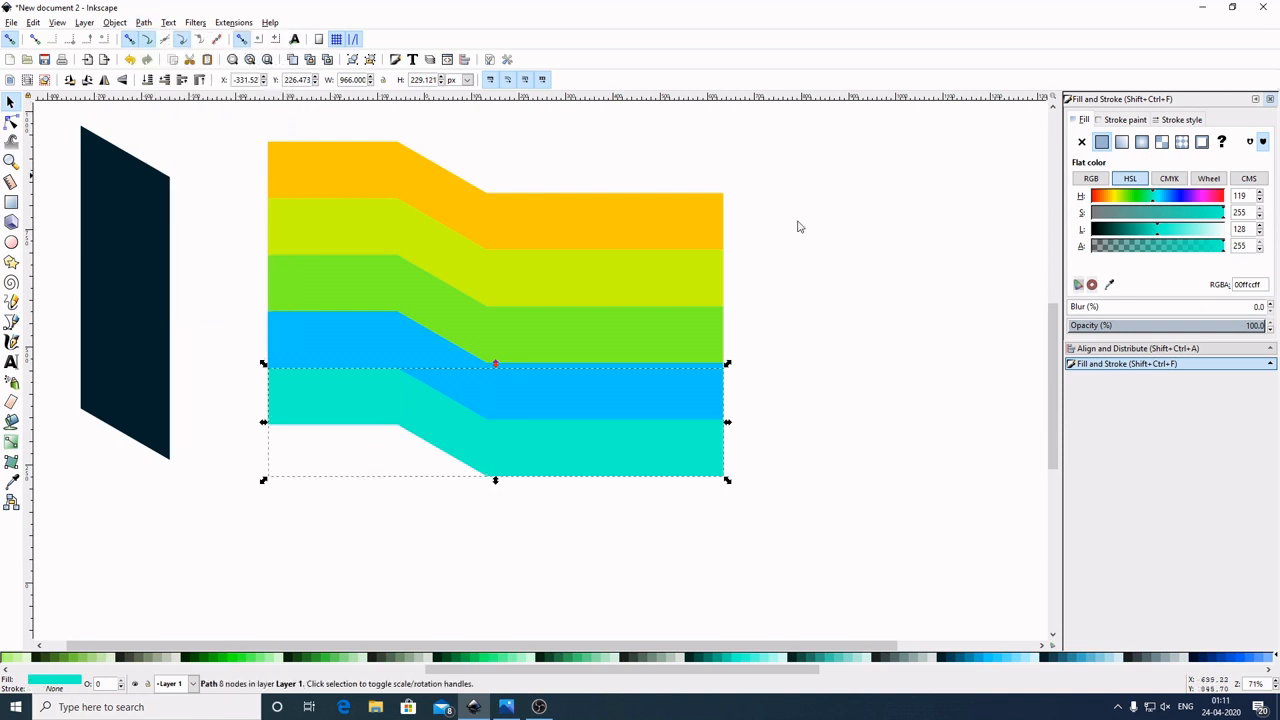
pyautogui.click(876, 372)
# Step: Move the dark shape exactly over the bands' skewed middle section and fill it with light grey E6E6E6
pyautogui.click(128, 318)
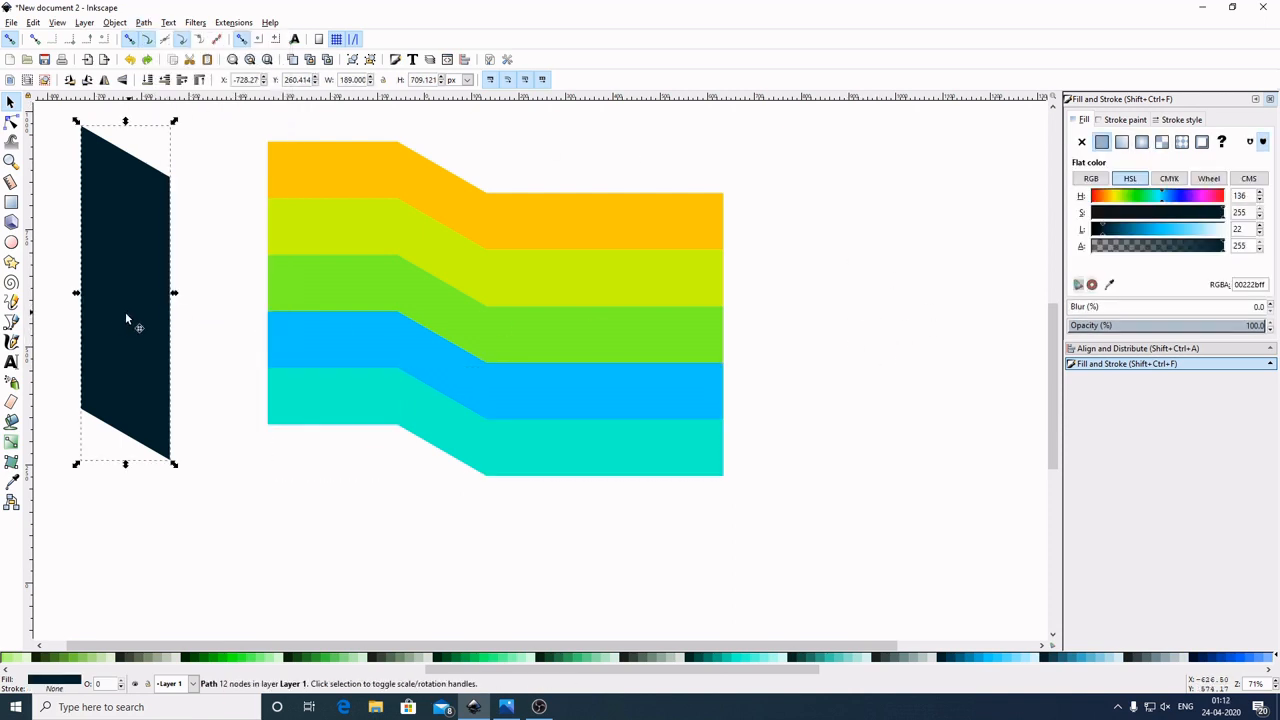
pyautogui.moveTo(128, 318)
pyautogui.mouseDown()
pyautogui.moveTo(431, 332)
pyautogui.moveTo(425, 322)
pyautogui.mouseUp()
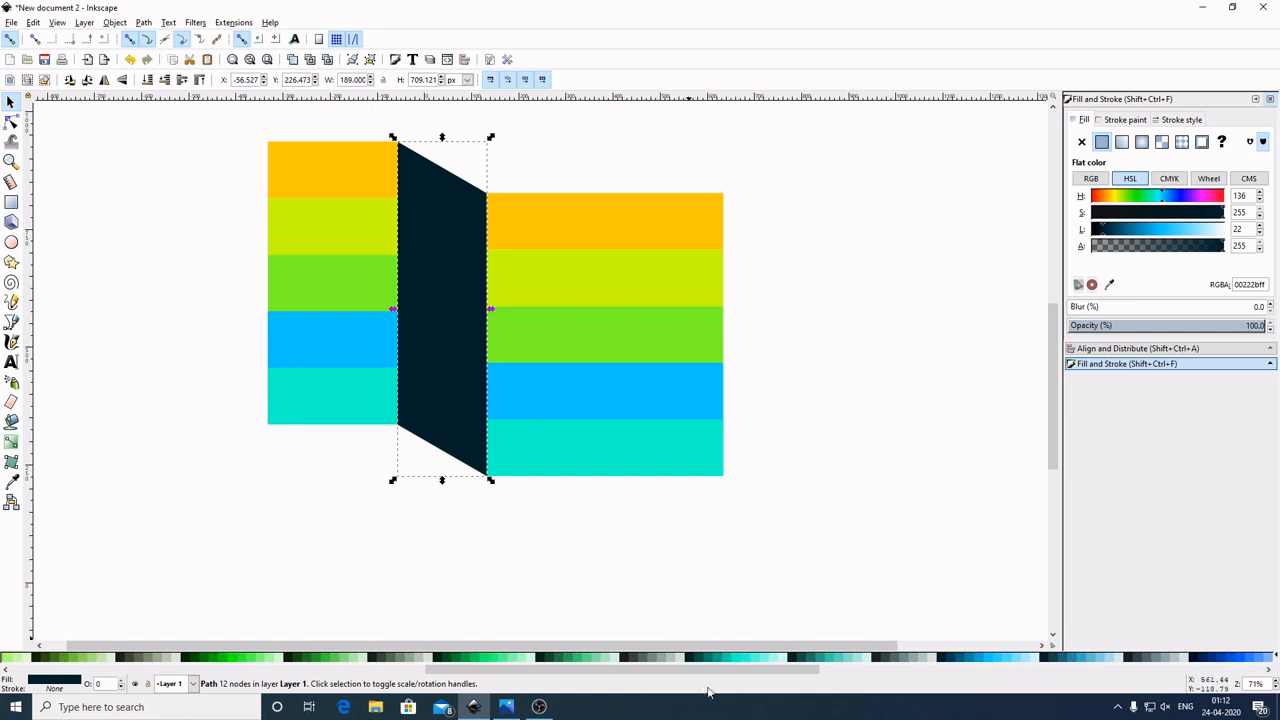
pyautogui.moveTo(787, 672); pyautogui.dragTo(336, 686)
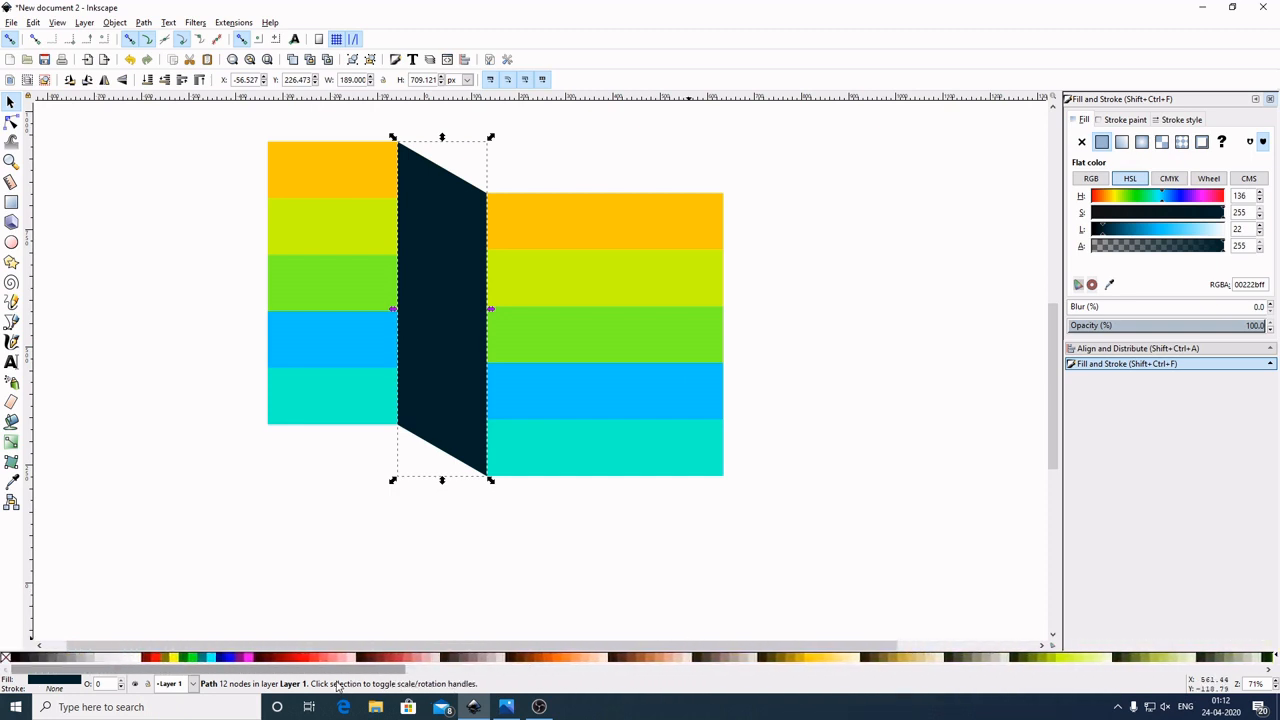
pyautogui.click(97, 661)
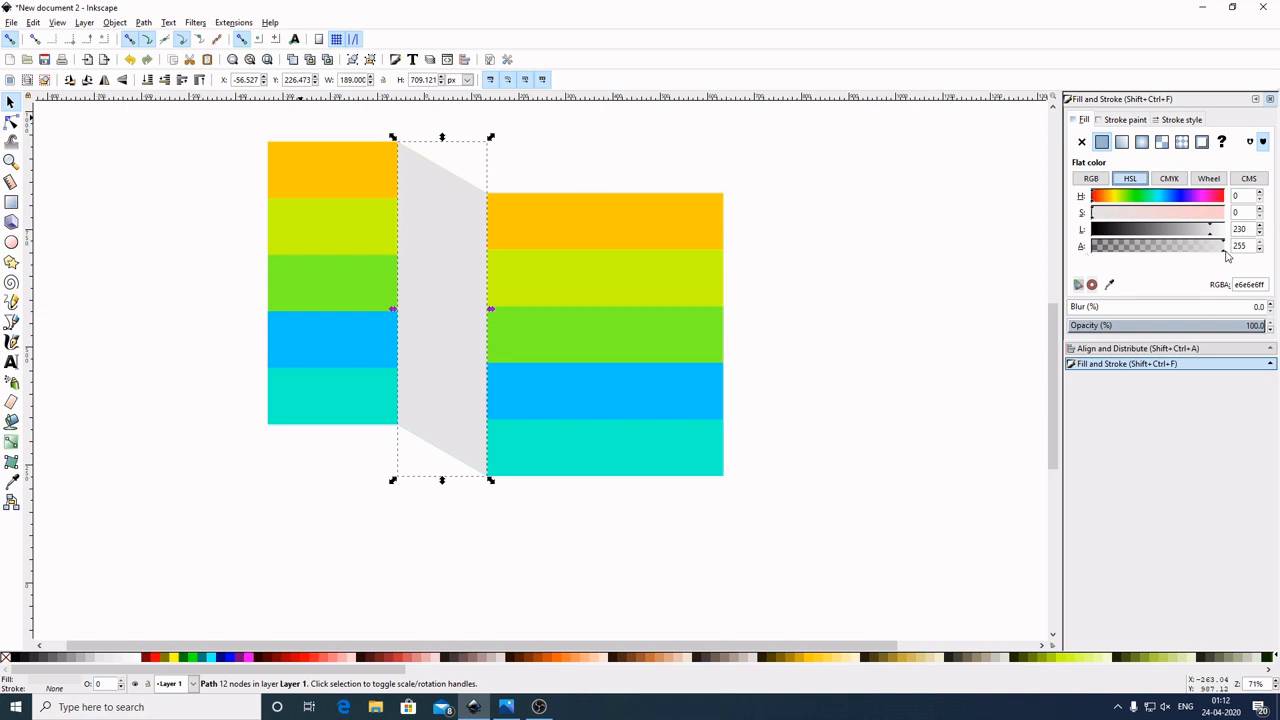
# Step: Make the grey fold overlay semi-transparent by setting its fill alpha to 150
pyautogui.click(1164, 249)
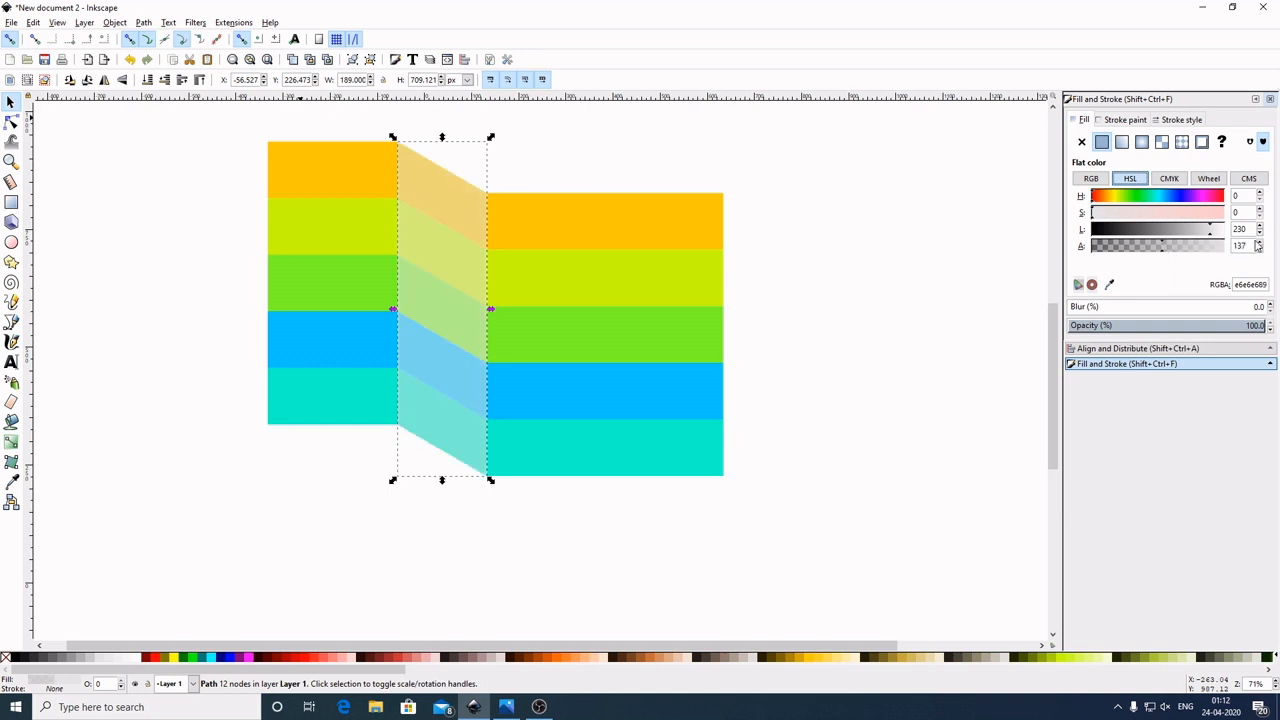
pyautogui.doubleClick(1247, 245)
pyautogui.write('120')
pyautogui.doubleClick(1247, 245)
pyautogui.write('150')
pyautogui.press('Return')
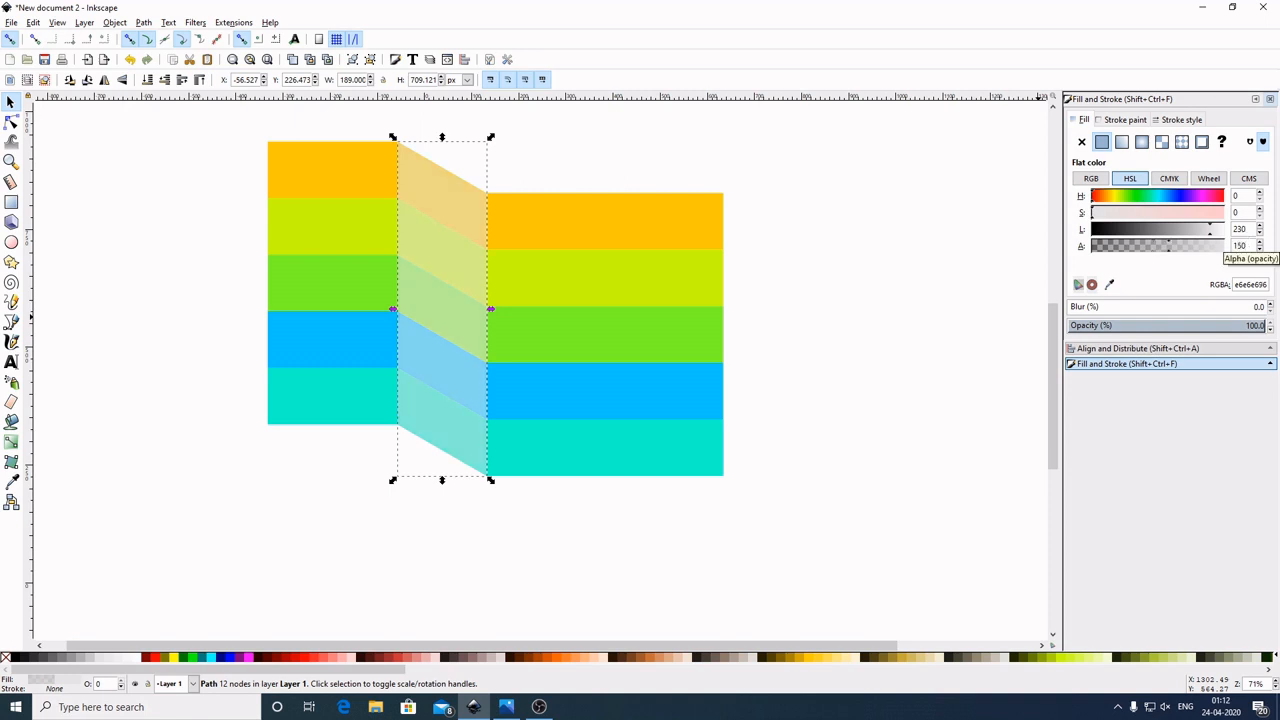
# Step: Try the darker grey CCCCCC on the fold overlay and restore its E6E6E6 fill
pyautogui.click(89, 657)
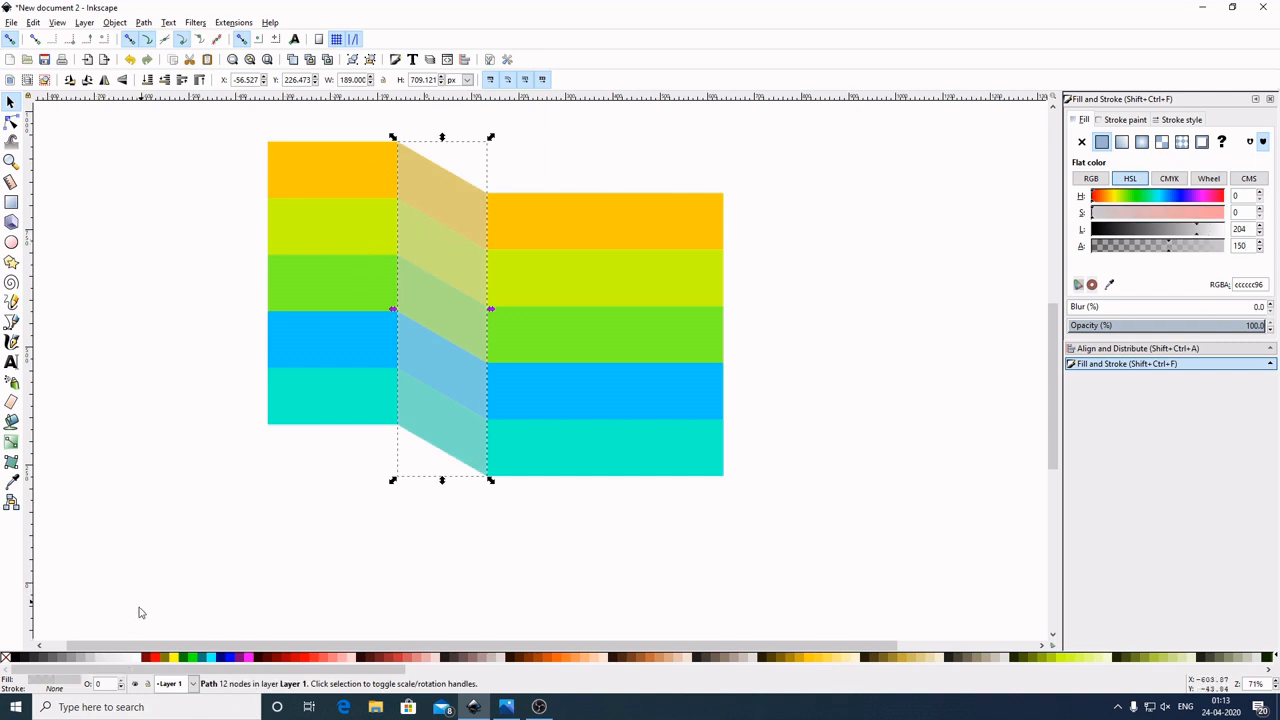
pyautogui.click(100, 660)
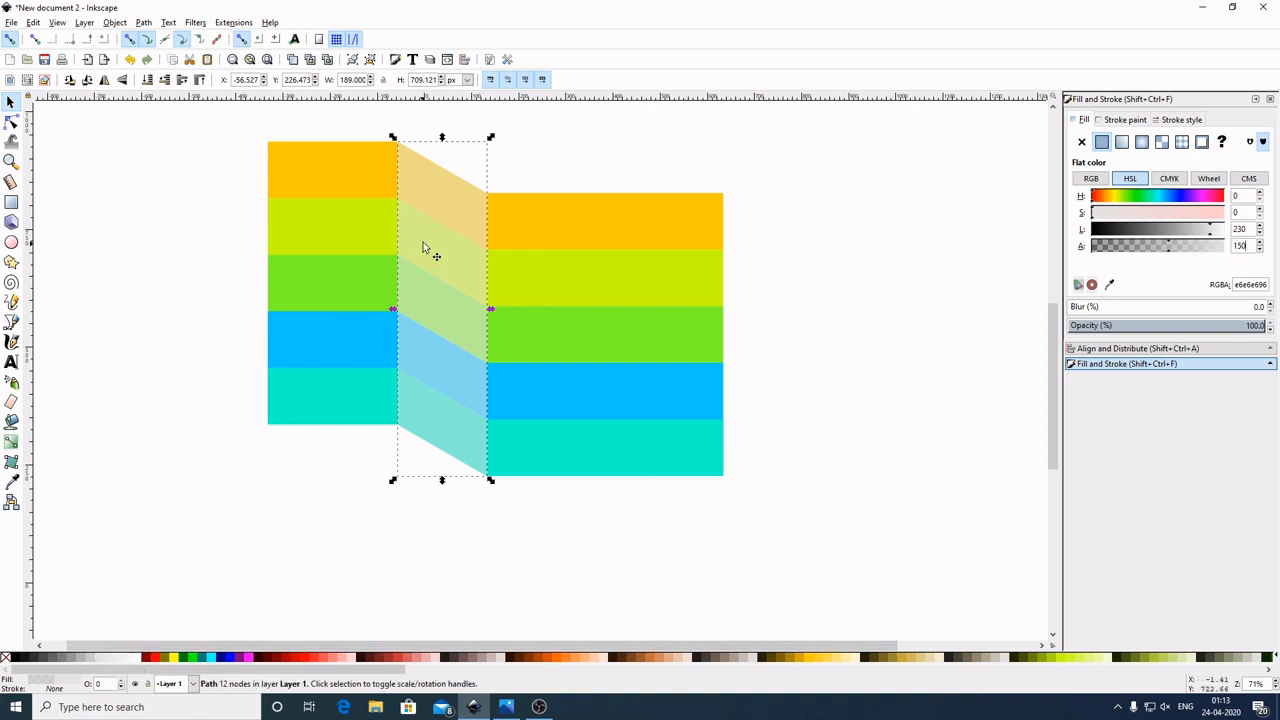
pyautogui.click(903, 317)
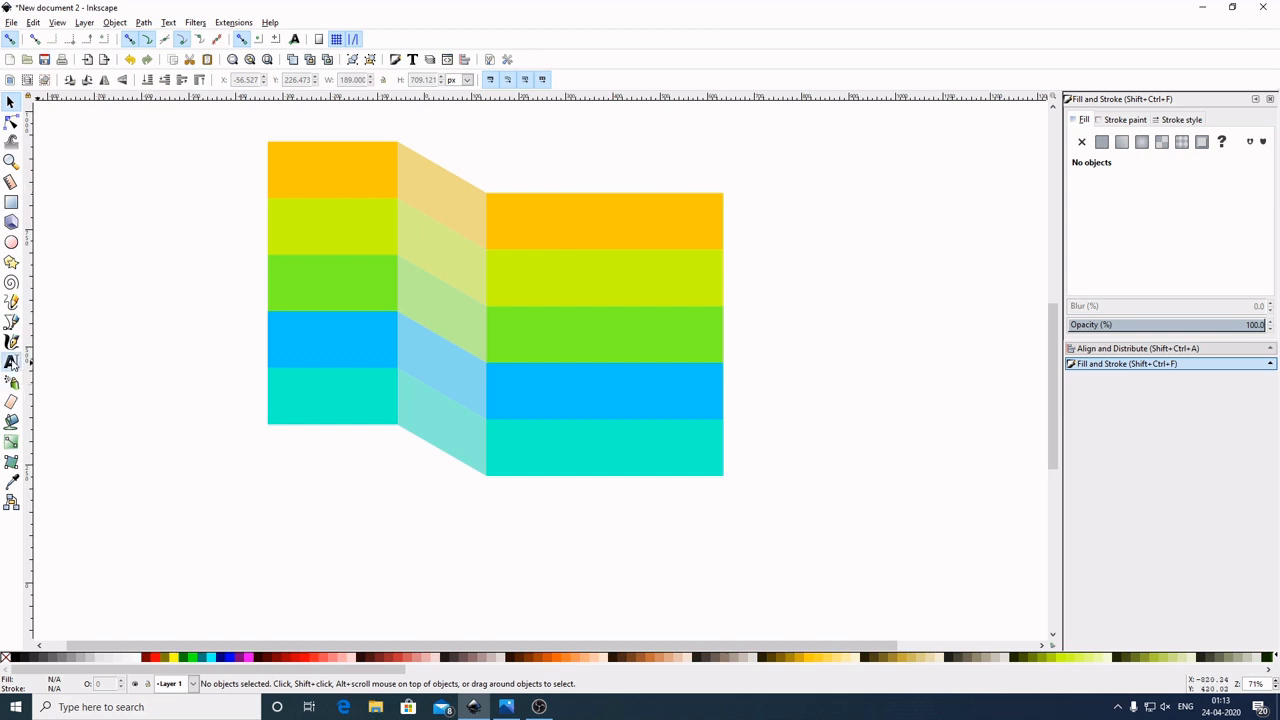
# Step: Add the text "Step" in the empty area left of the bands
pyautogui.click(13, 365)
pyautogui.click(107, 343)
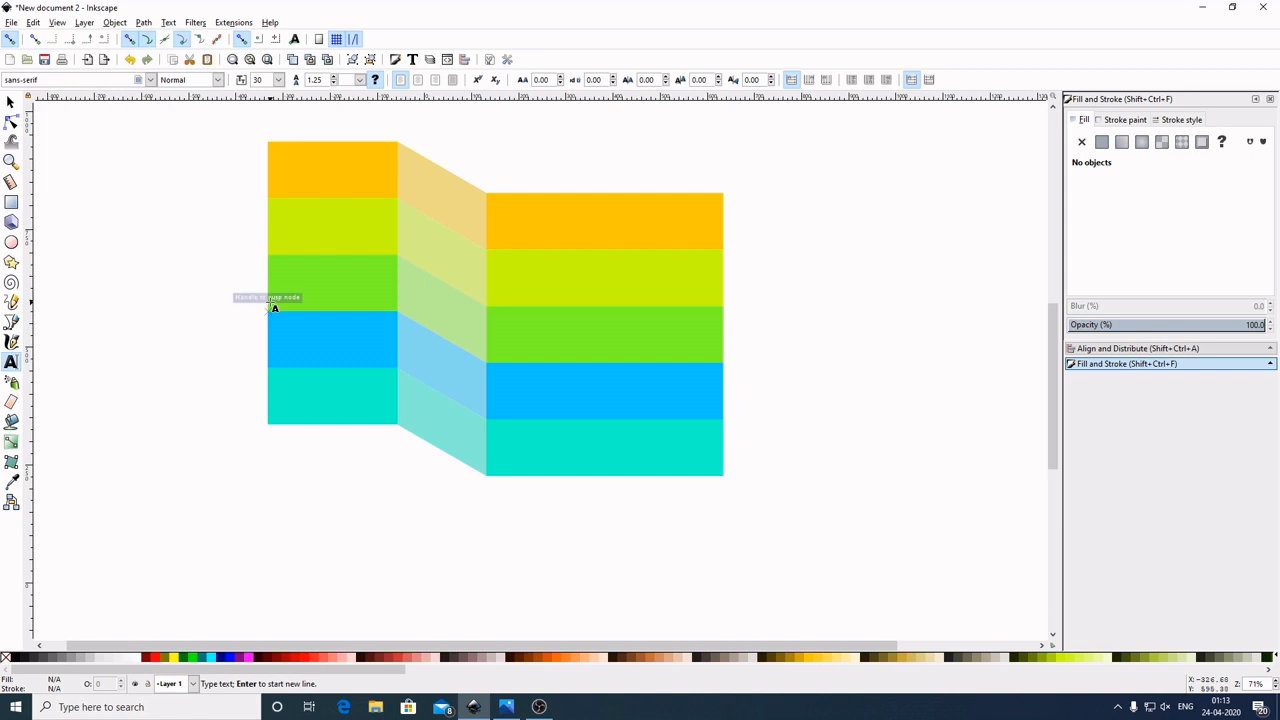
pyautogui.write('Step')
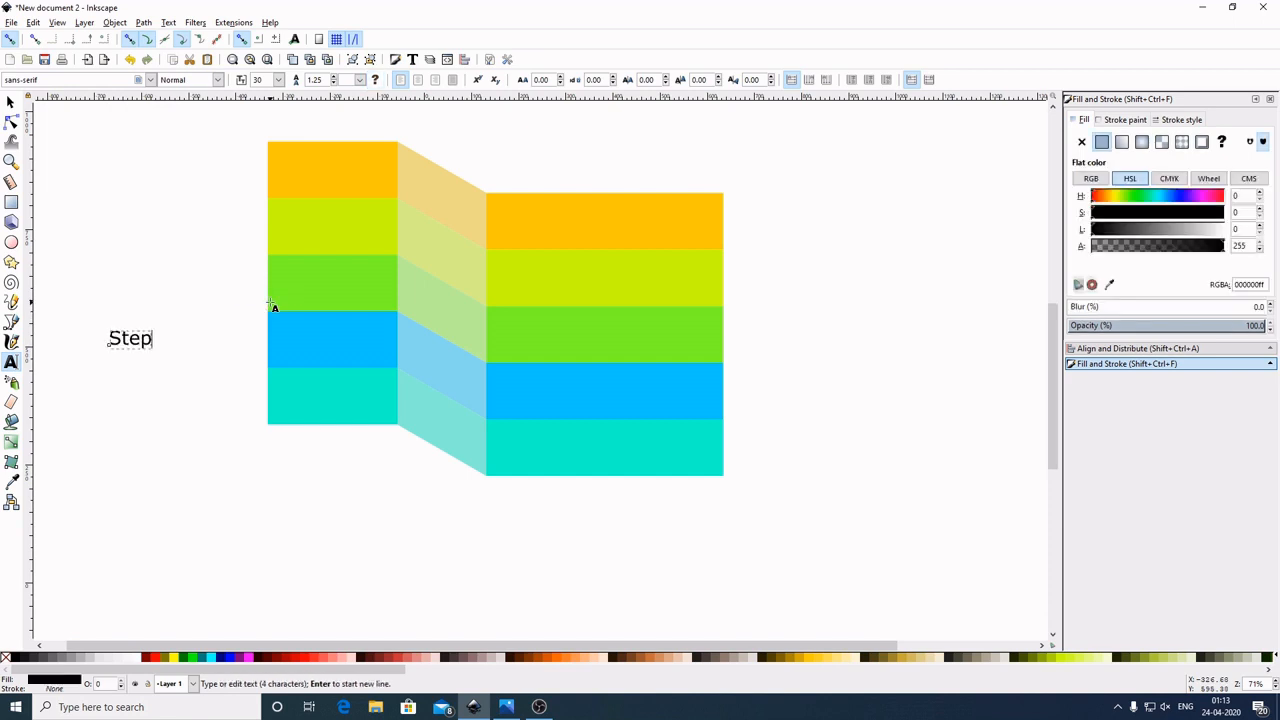
pyautogui.click(10, 101)
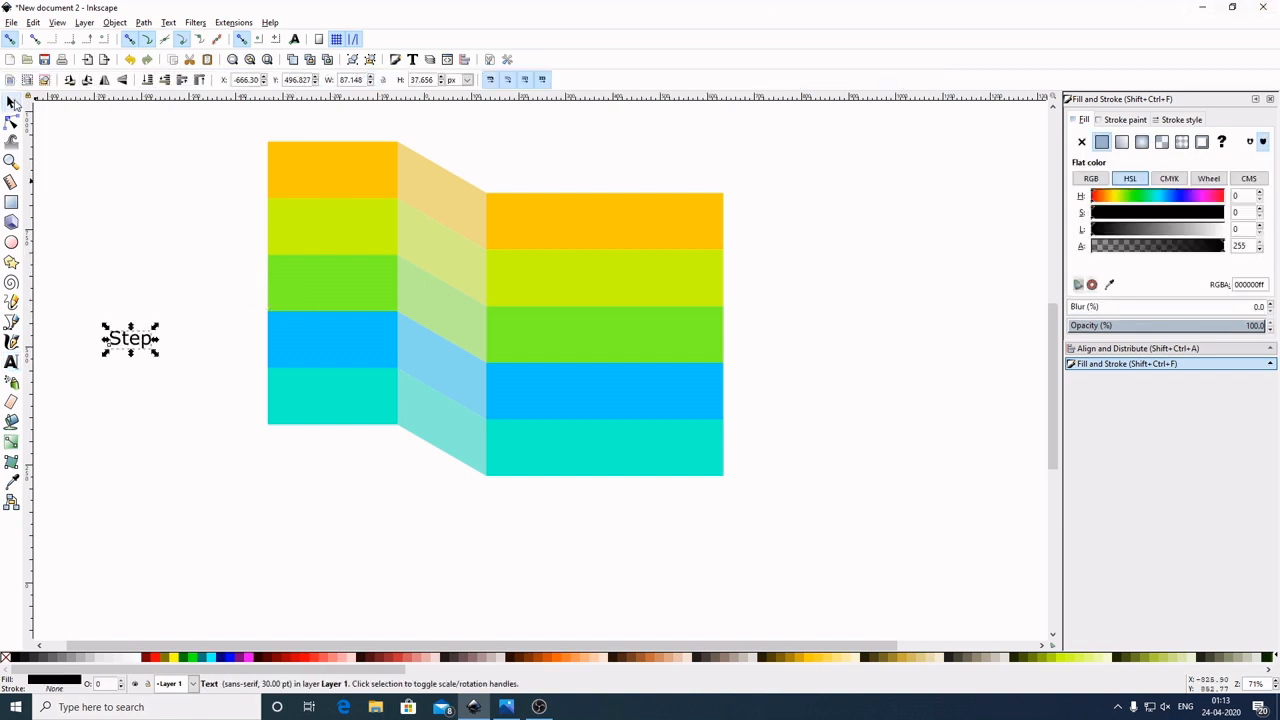
# Step: Change the font of the "Step" text to Lobster 1.3
pyautogui.click(413, 60)
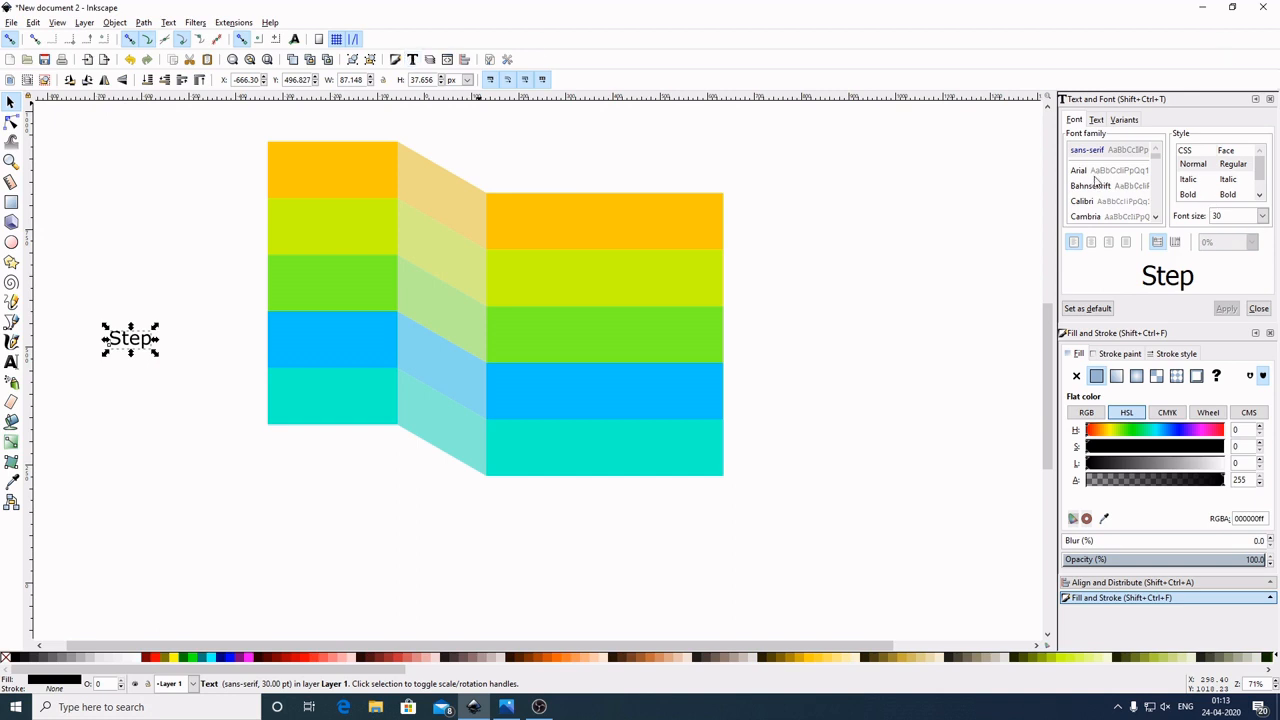
pyautogui.scroll(-7, 1100, 186)
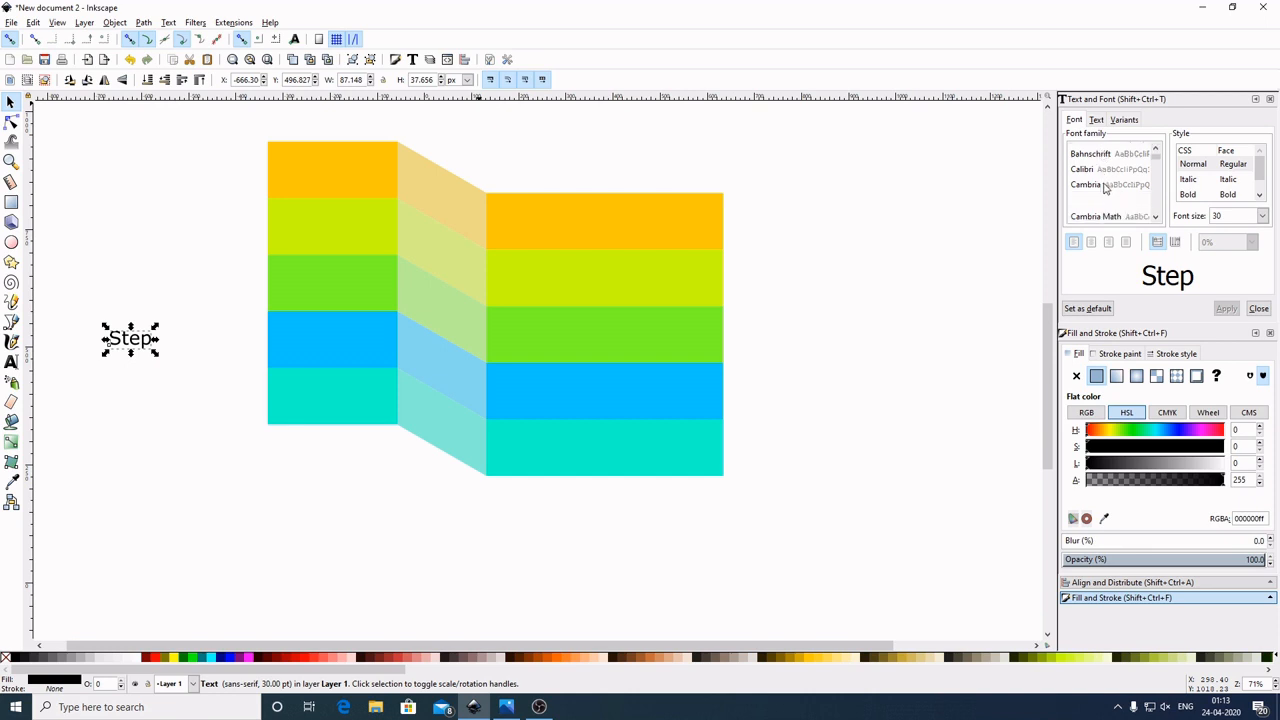
pyautogui.click(1115, 184)
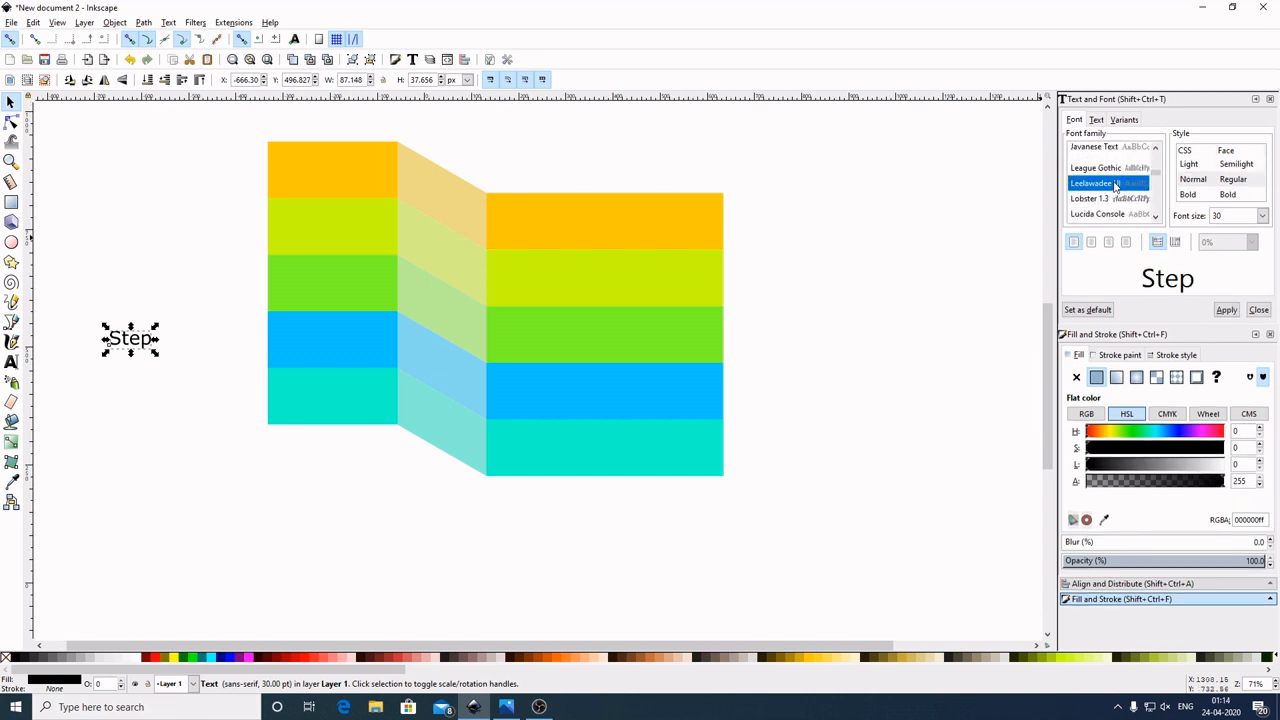
pyautogui.click(1112, 149)
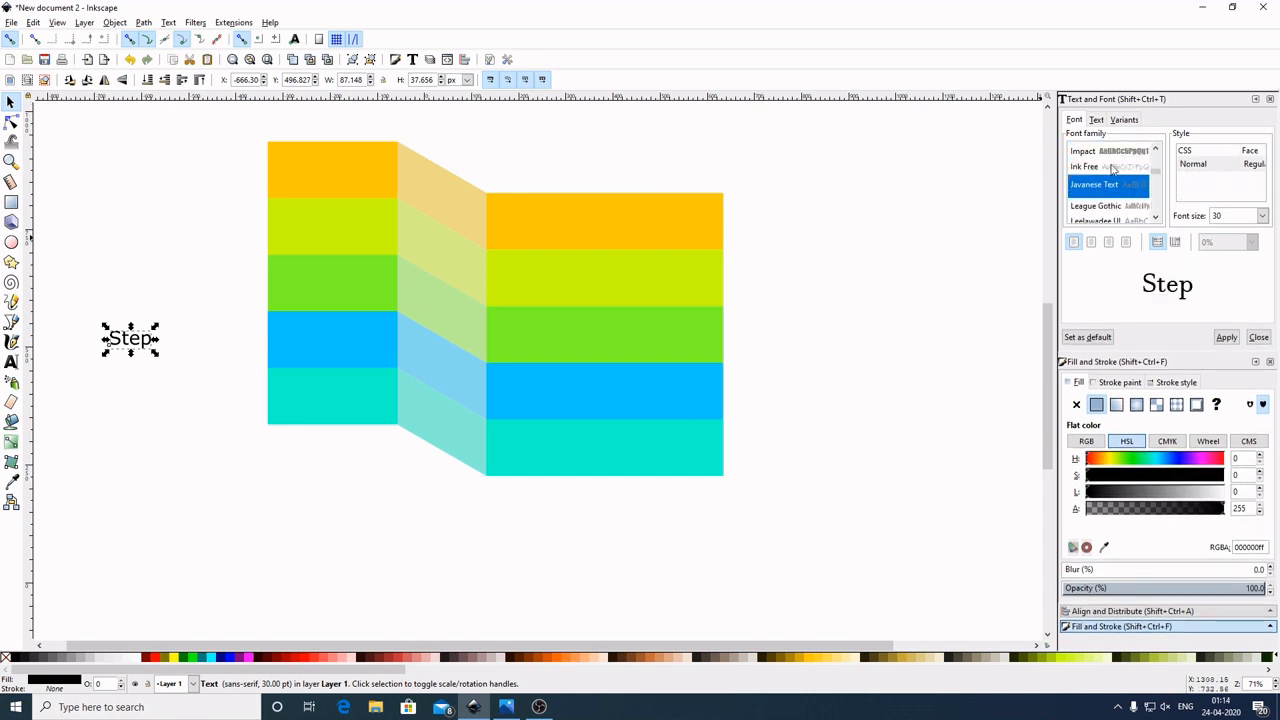
pyautogui.scroll(-2, 1113, 170)
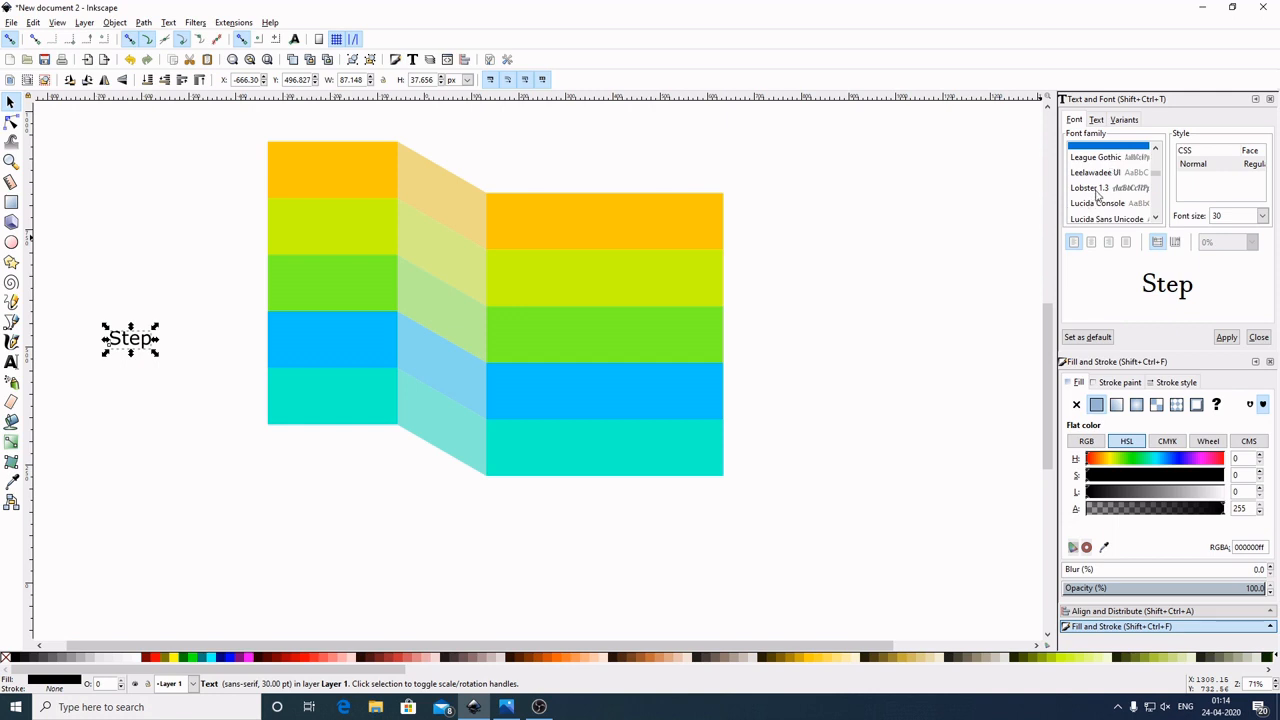
pyautogui.click(1105, 189)
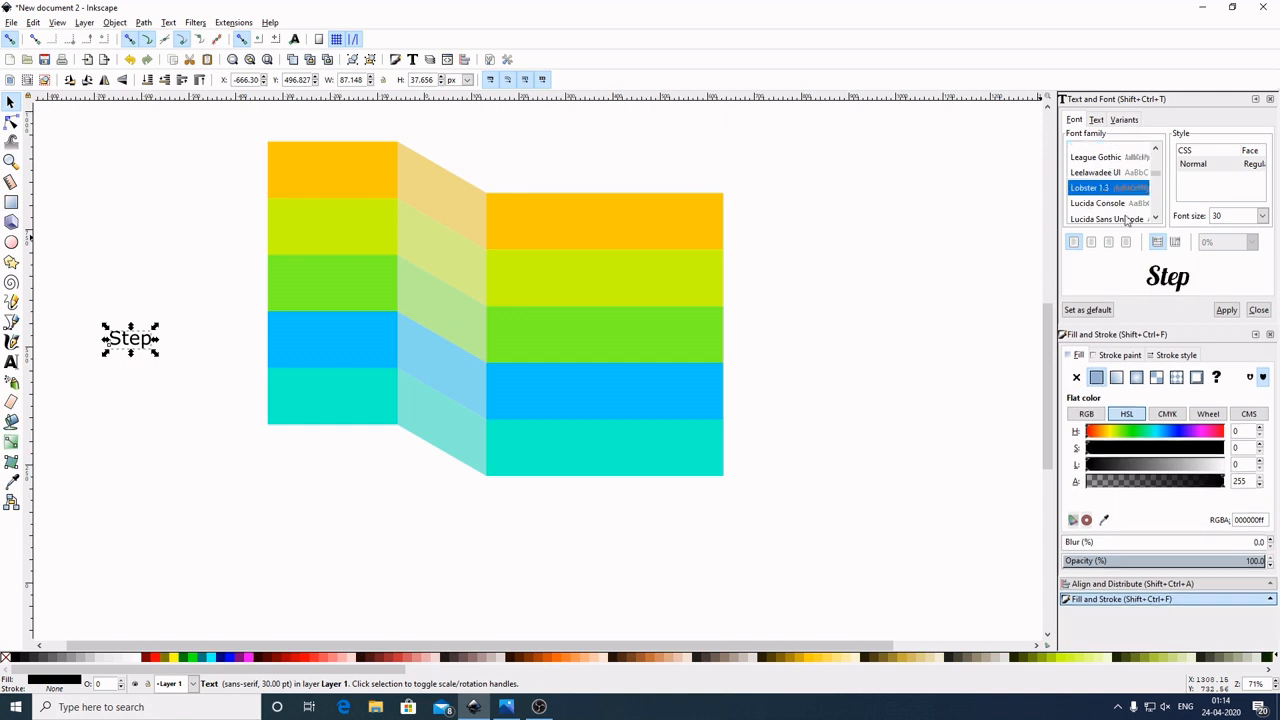
pyautogui.click(1226, 310)
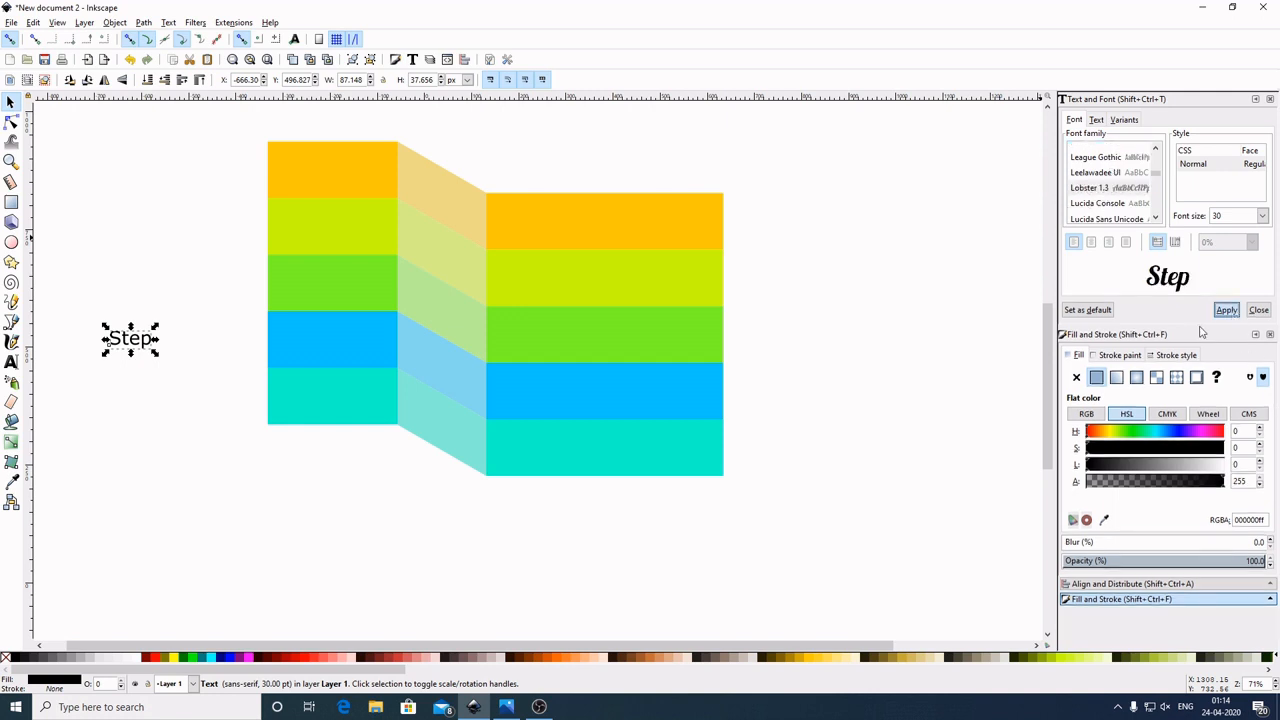
# Step: Move the "Step" text onto the yellow band's left part and enlarge it to about 123 by 77 px
pyautogui.moveTo(144, 356); pyautogui.dragTo(325, 187)
pyautogui.click(166, 371)
pyautogui.click(353, 197)
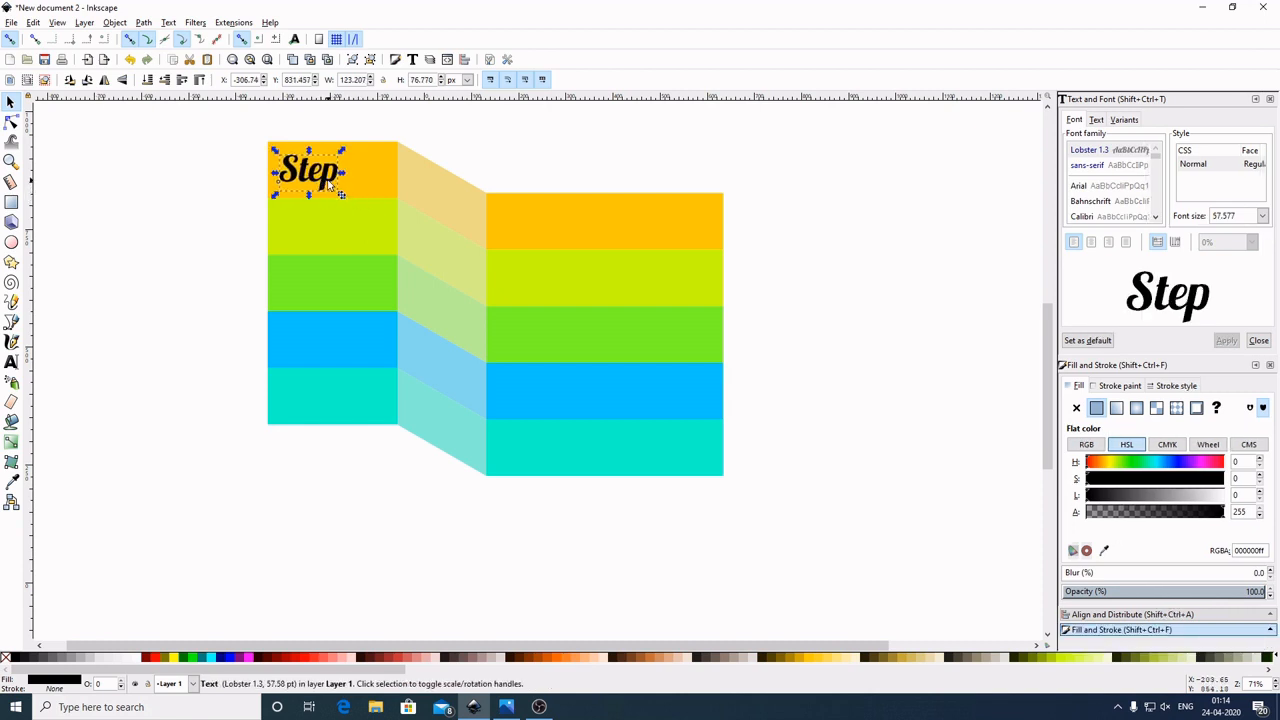
# Step: Duplicate the "Step" text beside the original on the yellow band and change the copy's text to "01"
pyautogui.rightClick(323, 180)
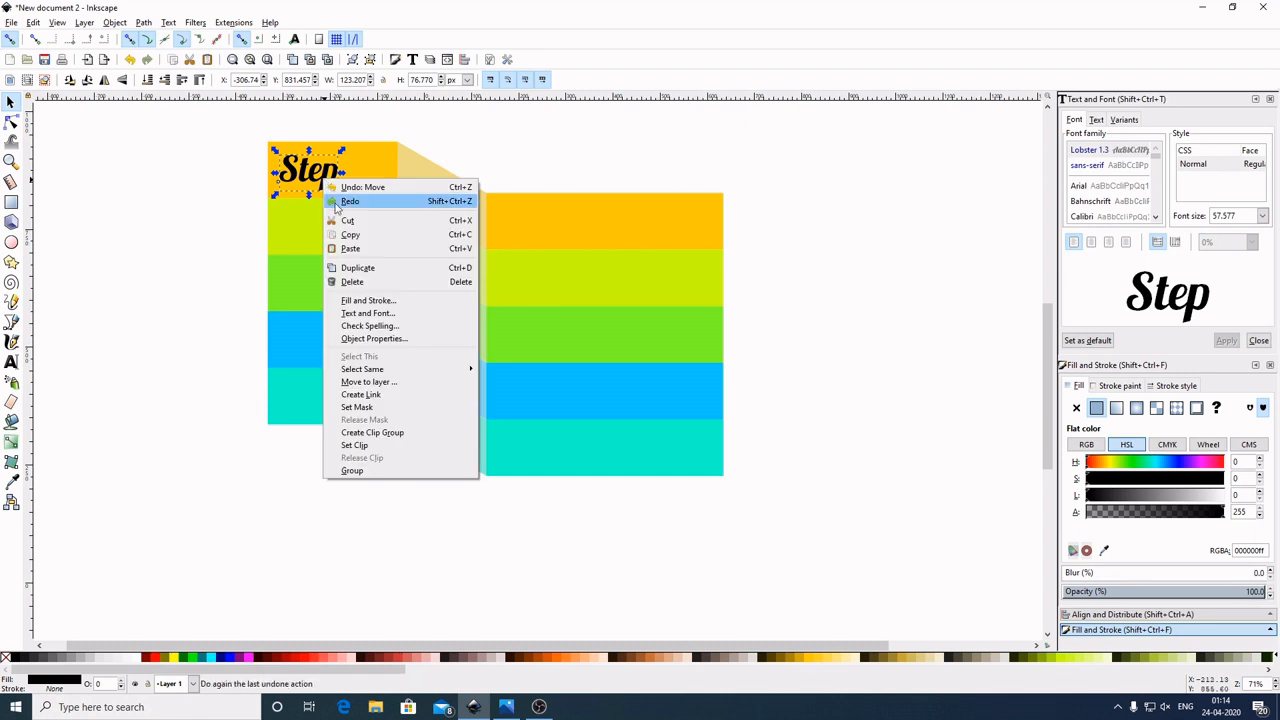
pyautogui.click(356, 268)
pyautogui.moveTo(322, 186); pyautogui.dragTo(400, 187)
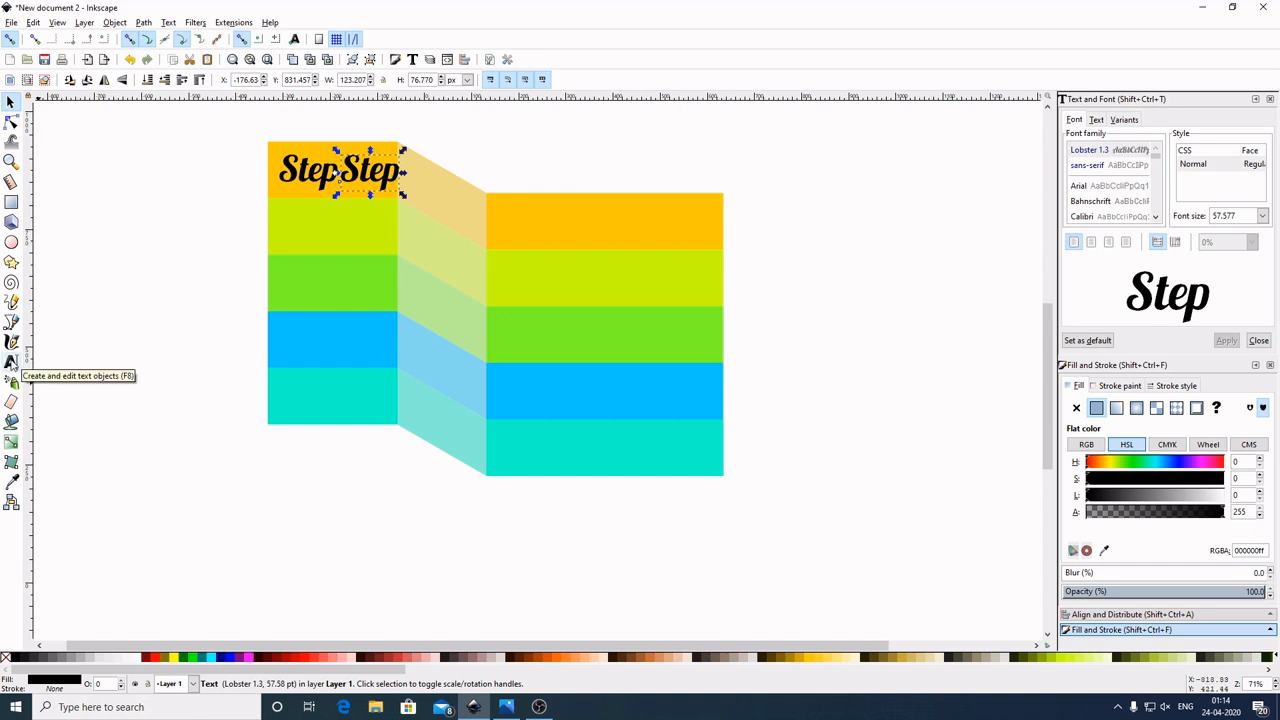
pyautogui.click(12, 364)
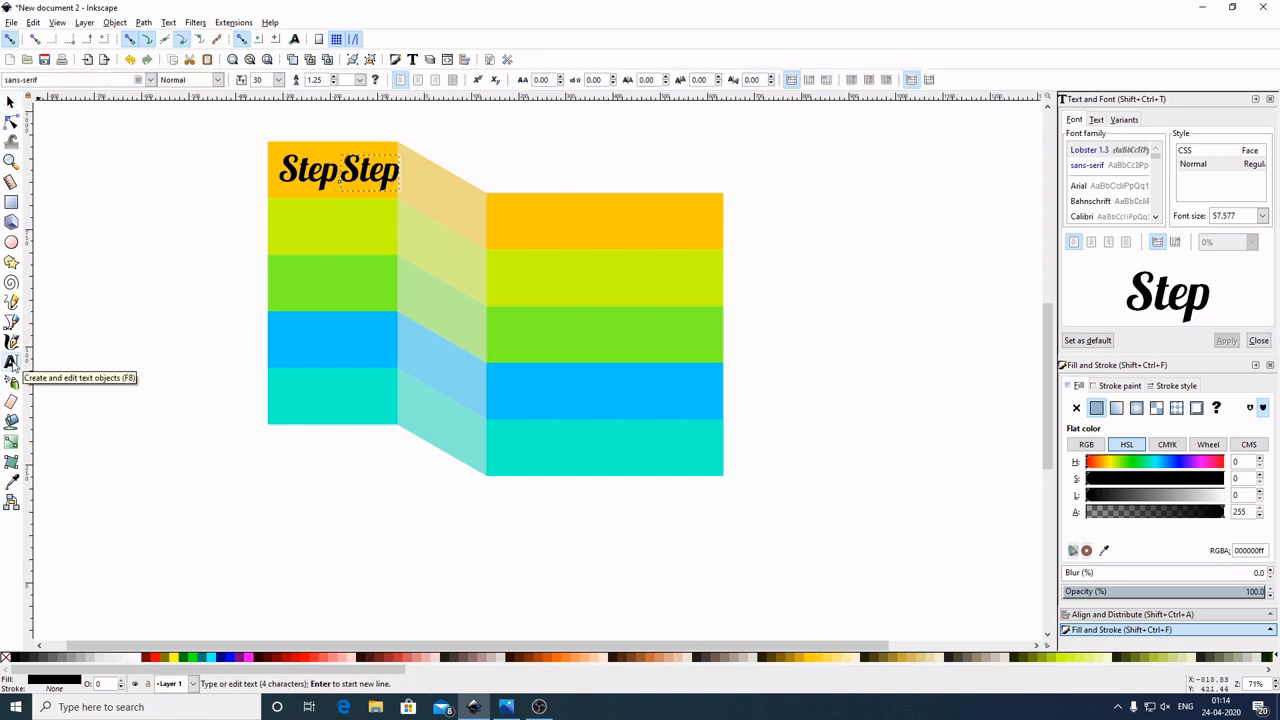
pyautogui.press('BackSpace')
pyautogui.press('BackSpace')
pyautogui.press('BackSpace')
pyautogui.press('BackSpace')
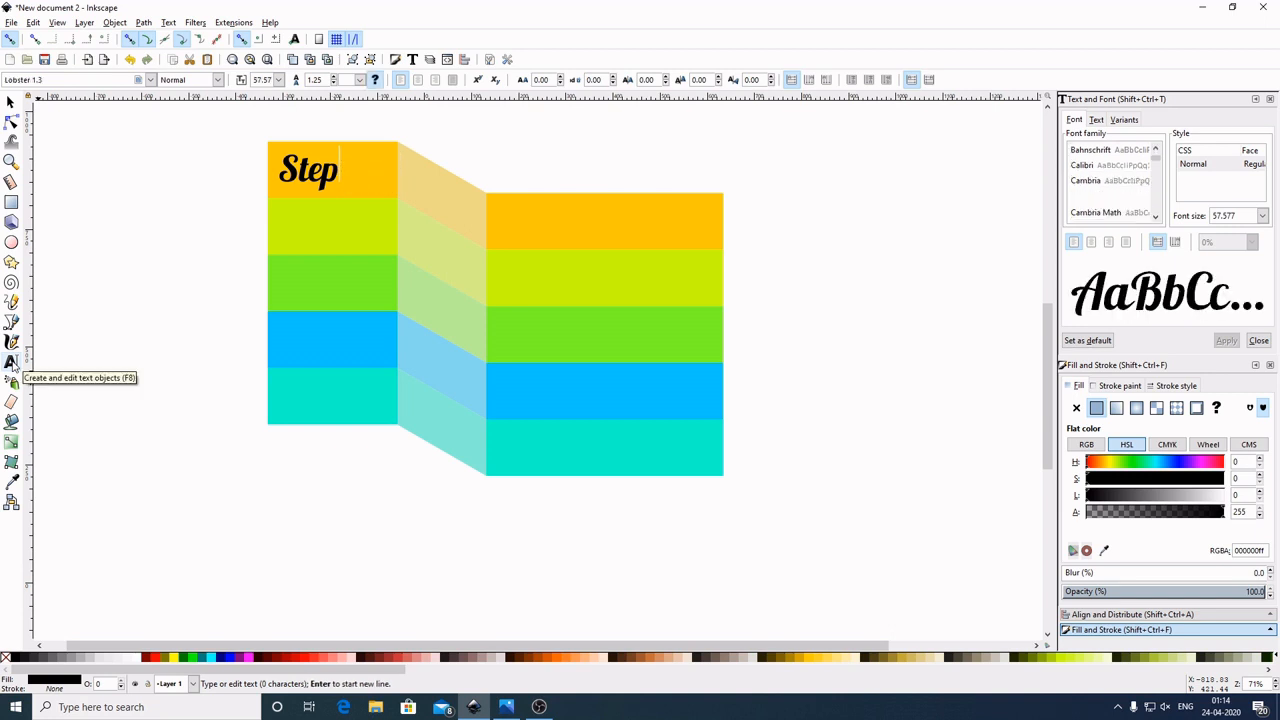
pyautogui.write('01')
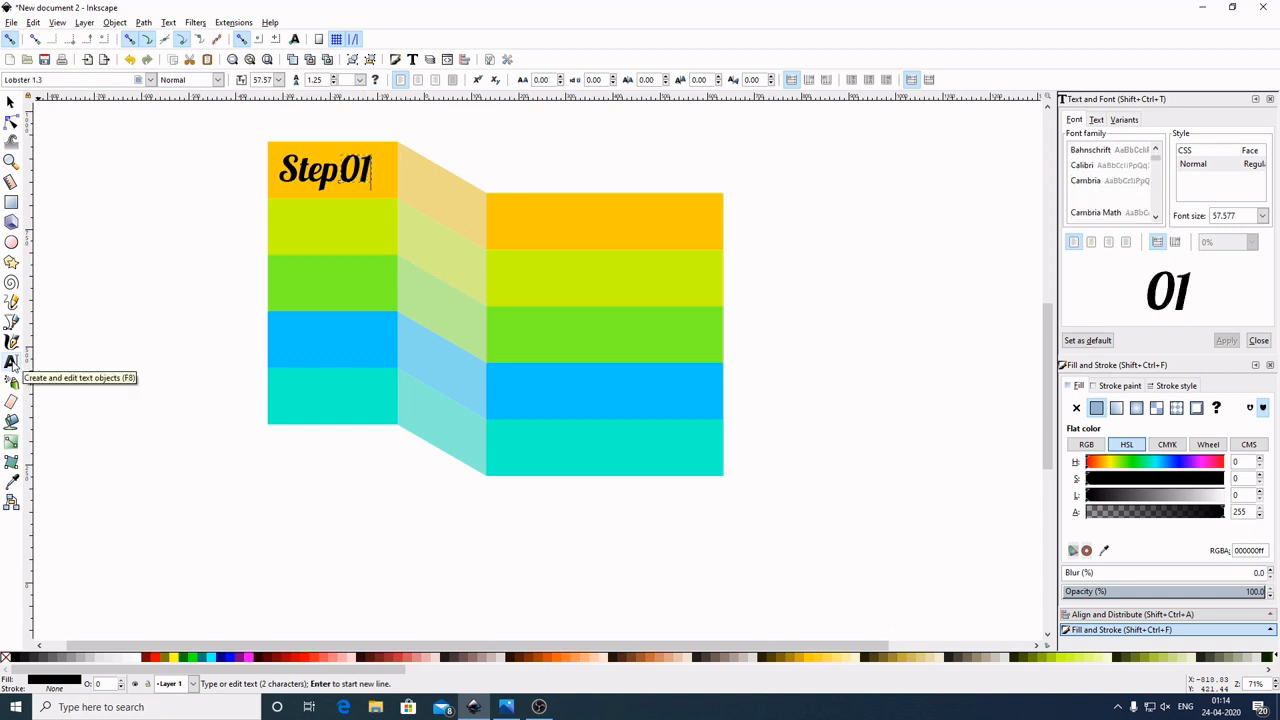
# Step: Move the "01" text slightly away from "Step" so a gap separates them on the yellow band
pyautogui.click(10, 102)
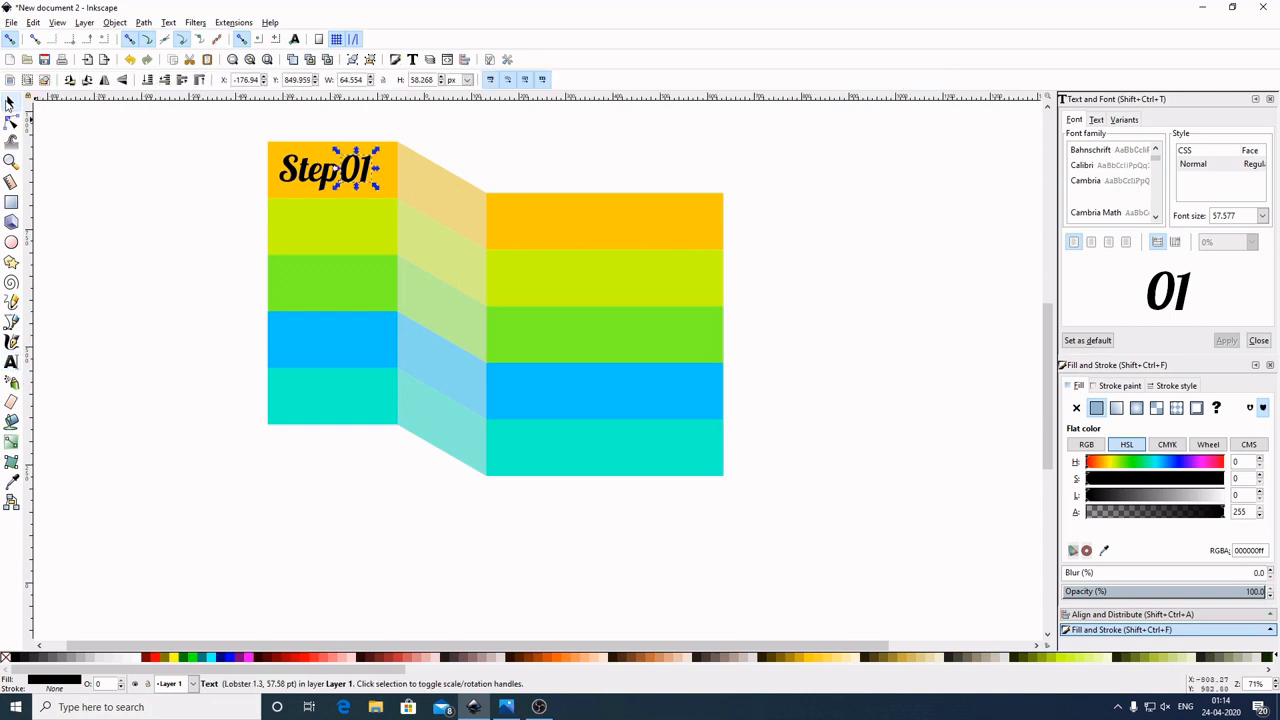
pyautogui.moveTo(357, 174); pyautogui.dragTo(374, 172)
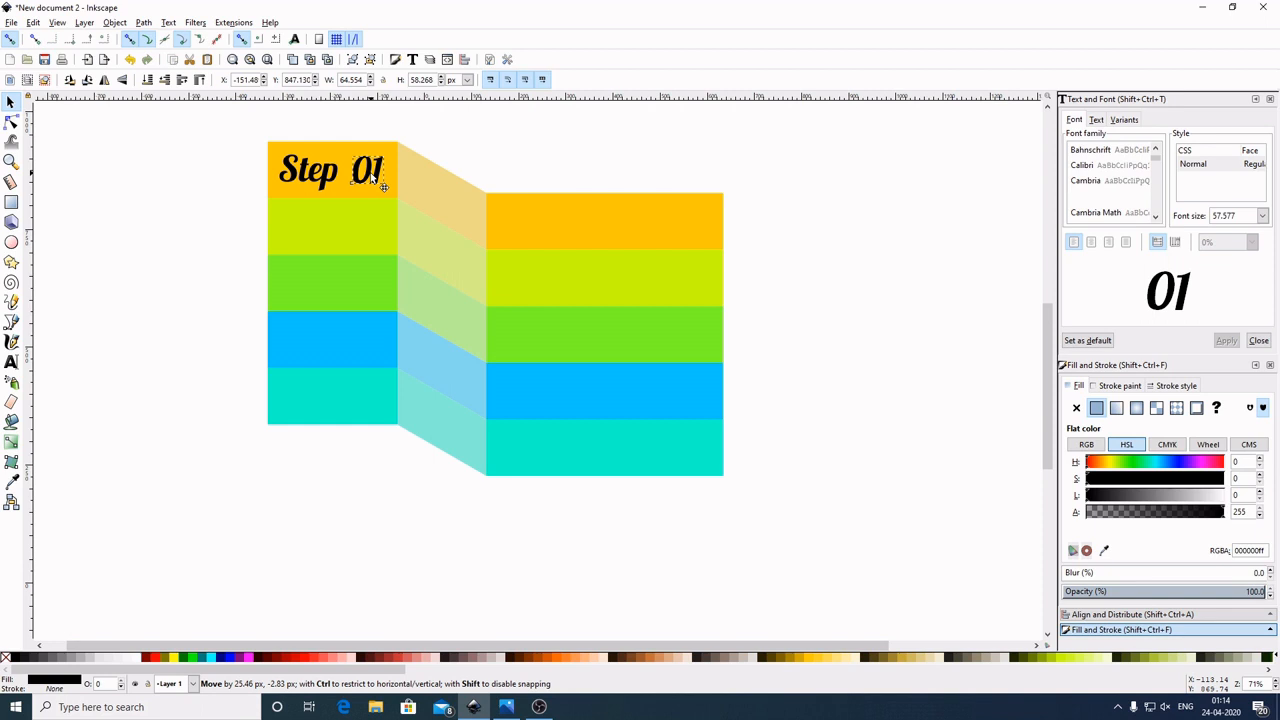
pyautogui.moveTo(372, 173); pyautogui.dragTo(383, 187)
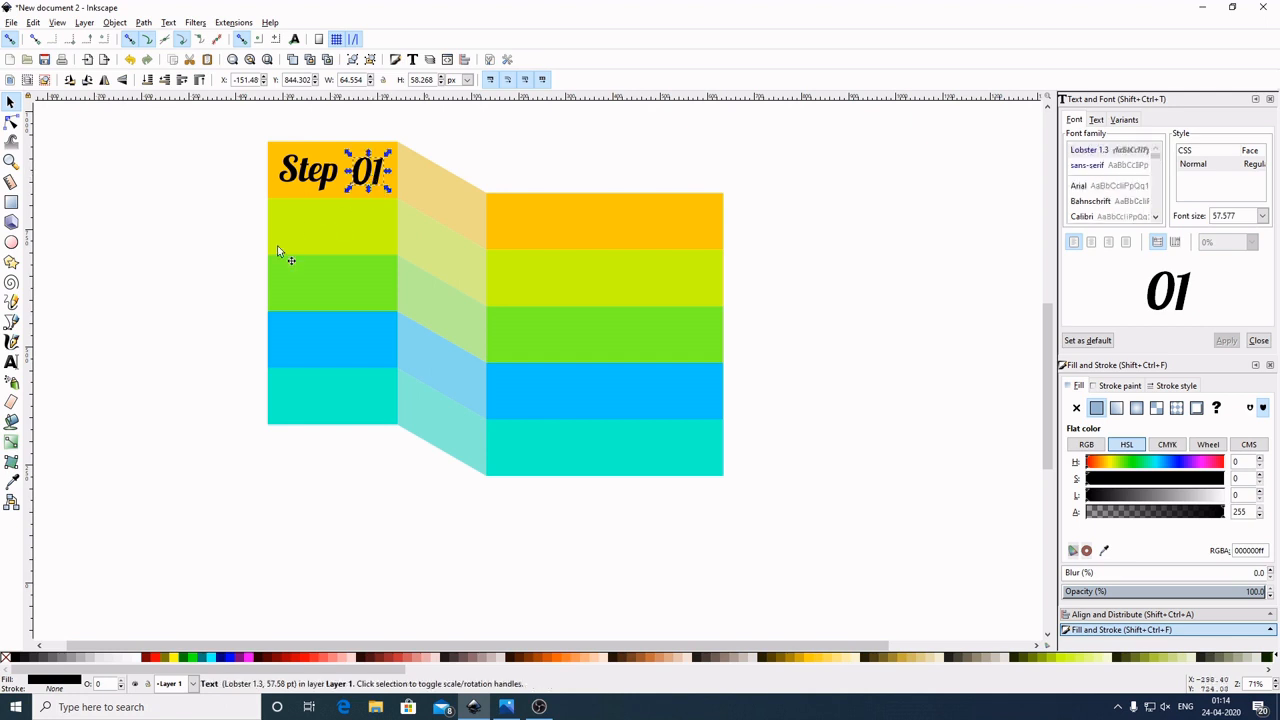
pyautogui.click(170, 169)
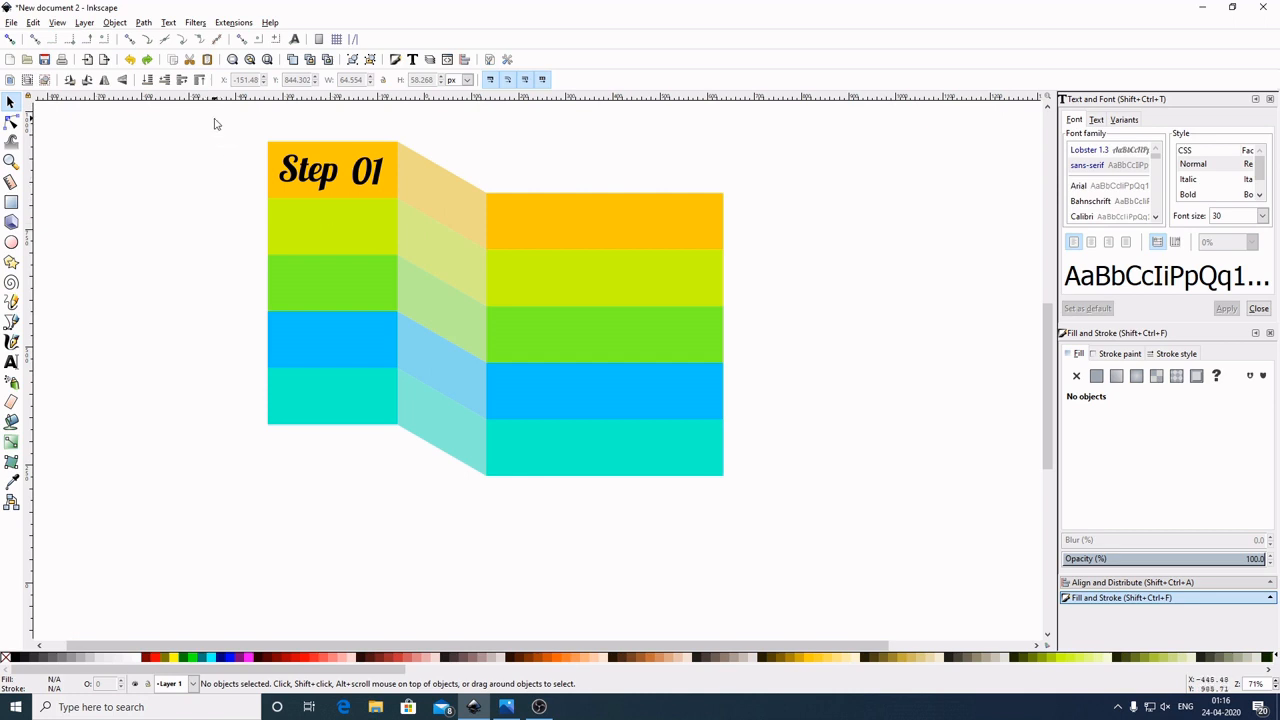
# Step: Duplicate the "Step" and "01" texts together onto the left parts of the lime and green bands
pyautogui.moveTo(214, 124); pyautogui.dragTo(410, 203)
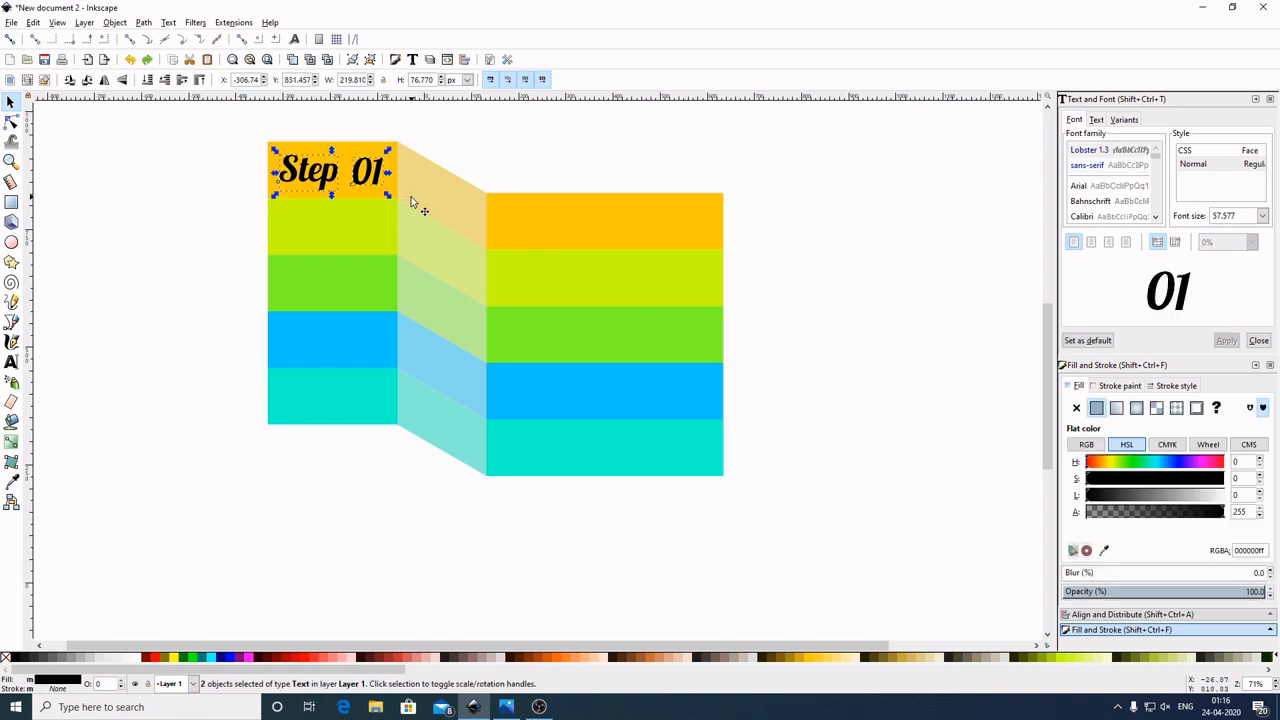
pyautogui.rightClick(329, 170)
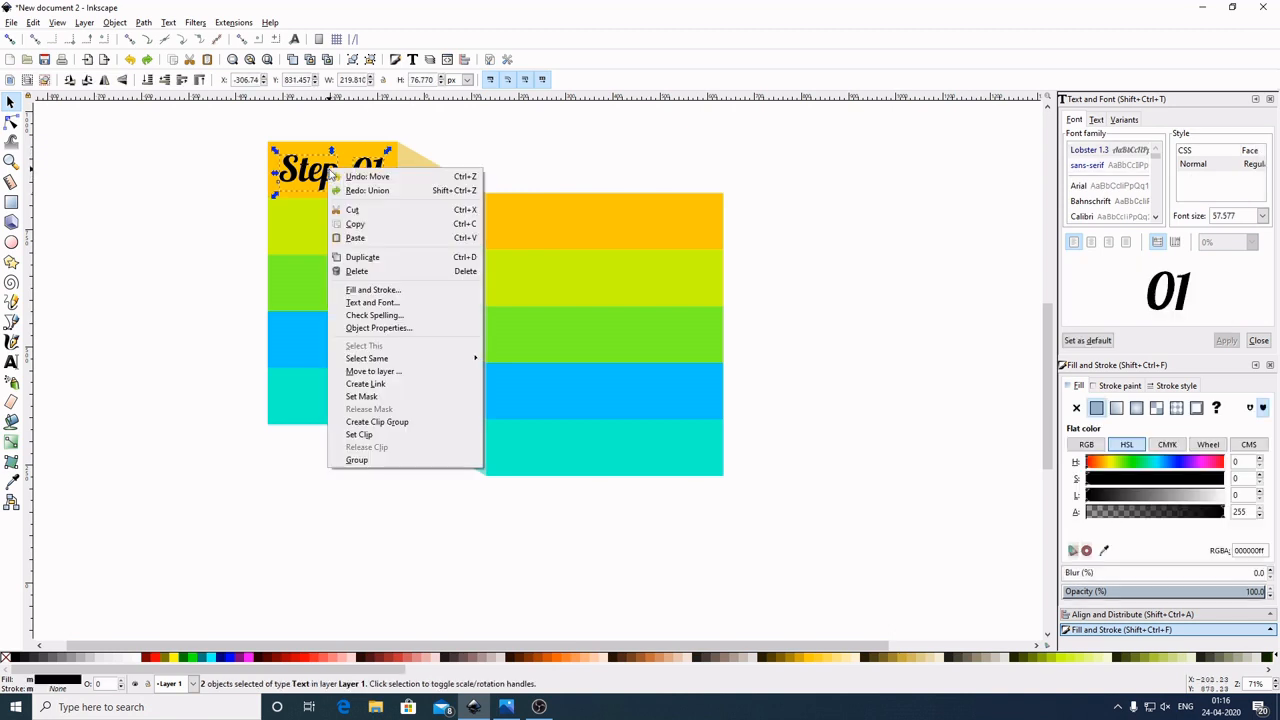
pyautogui.click(362, 257)
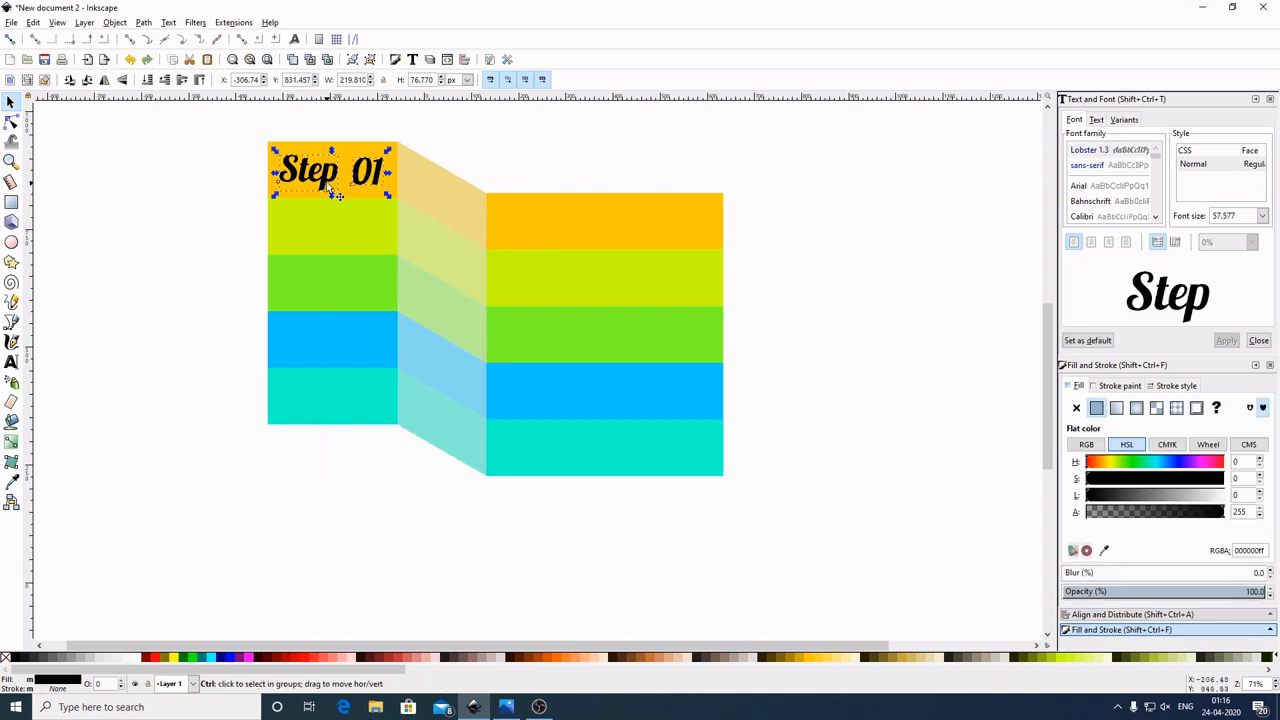
pyautogui.moveTo(326, 178); pyautogui.dragTo(327, 233)
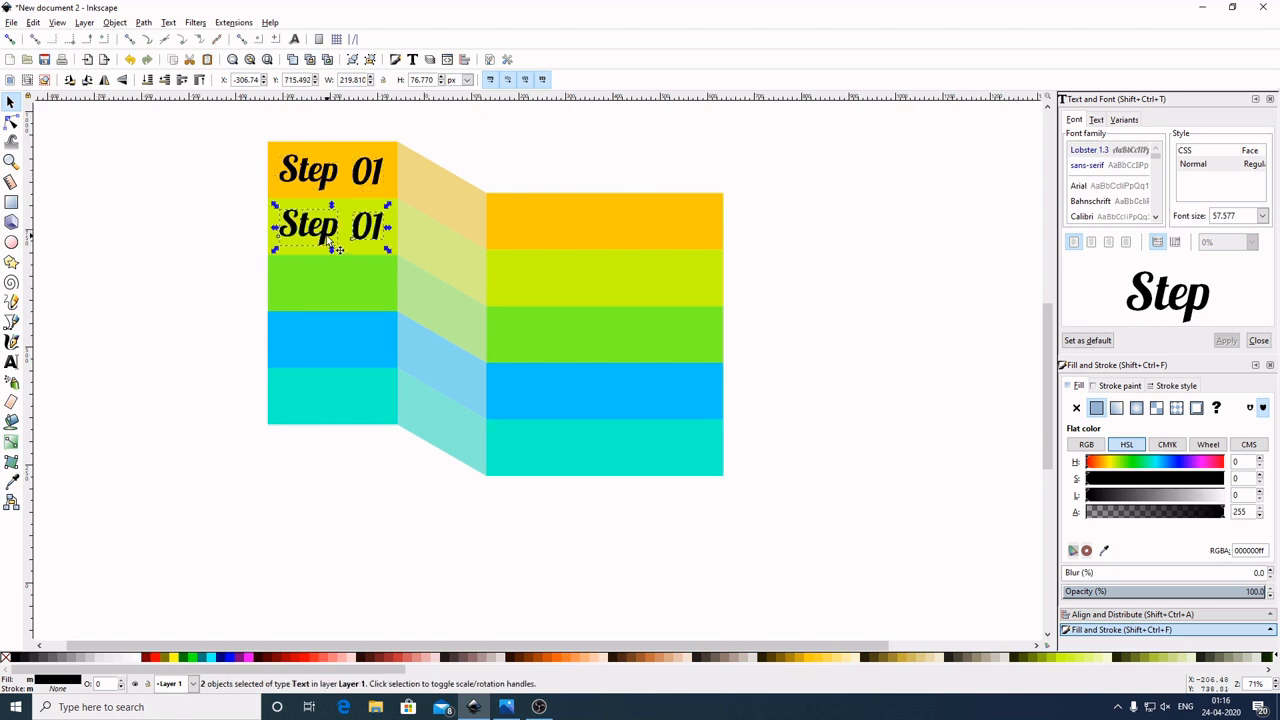
pyautogui.rightClick(327, 240)
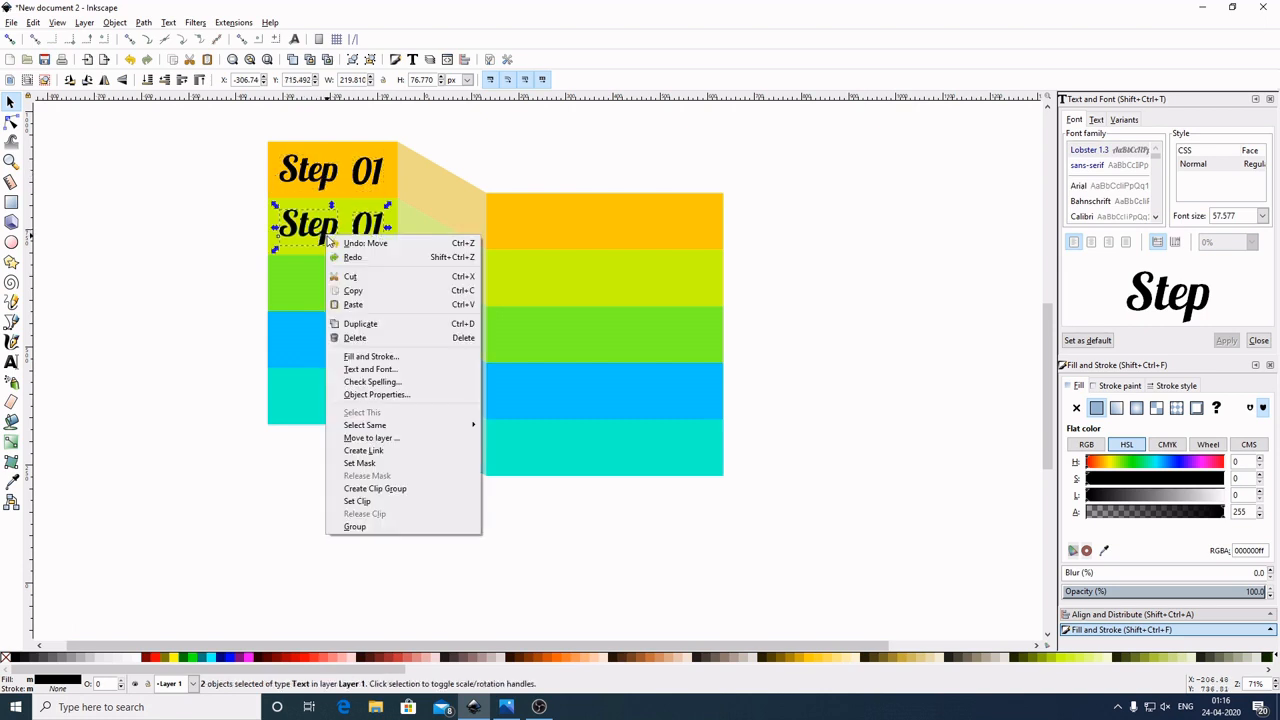
pyautogui.click(362, 325)
pyautogui.moveTo(334, 241); pyautogui.dragTo(320, 294)
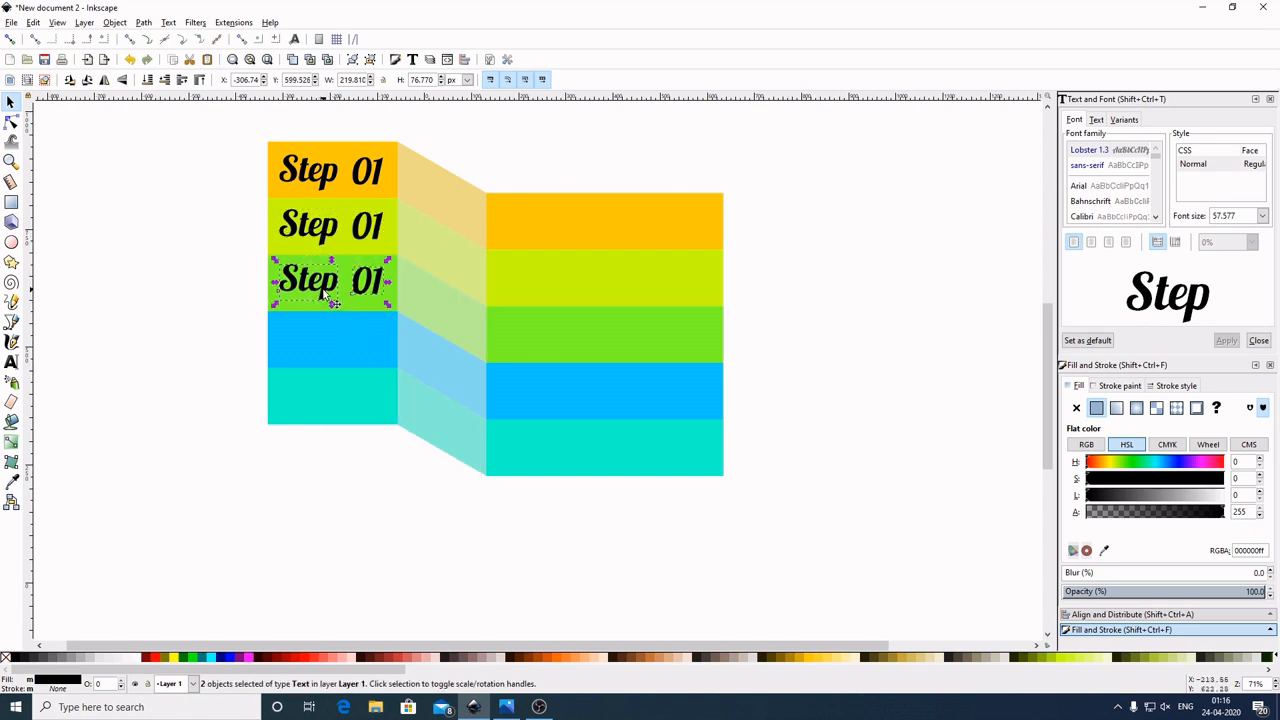
# Step: Duplicate the "Step 01" label onto the left parts of the blue and turquoise bands
pyautogui.rightClick(321, 289)
pyautogui.click(355, 377)
pyautogui.moveTo(323, 289); pyautogui.dragTo(326, 412)
pyautogui.rightClick(320, 345)
pyautogui.click(355, 433)
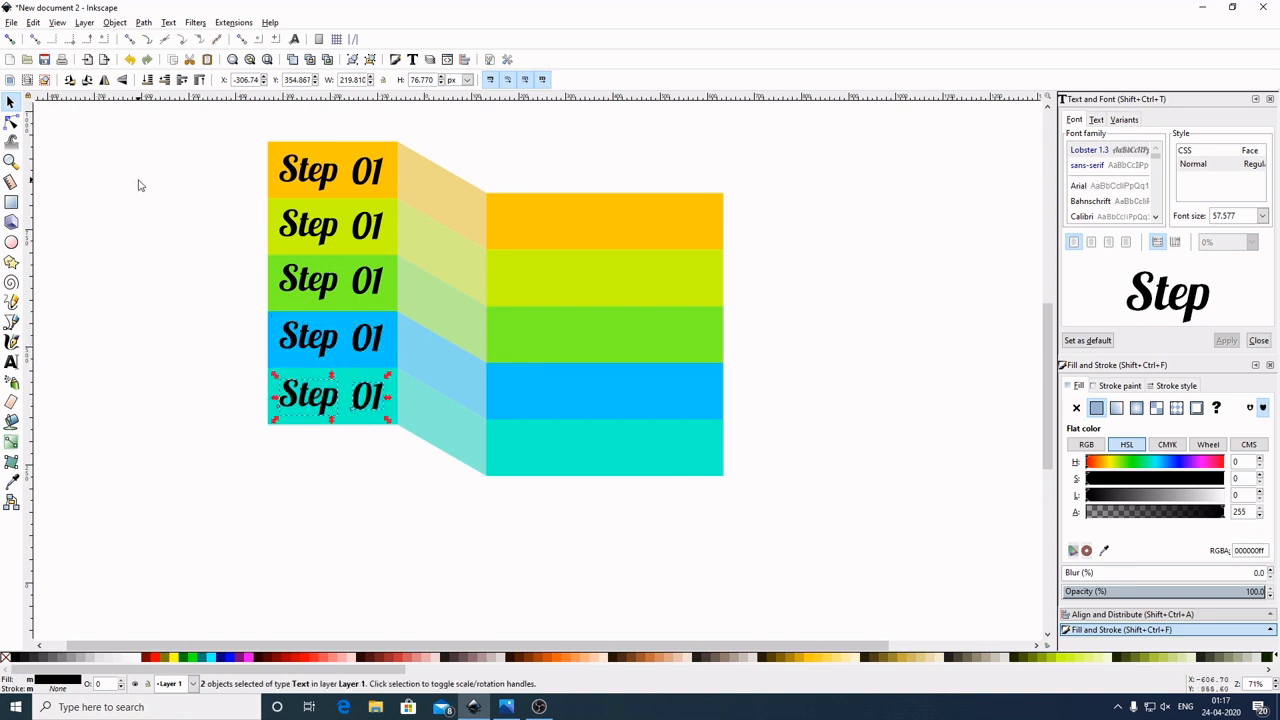
pyautogui.click(135, 188)
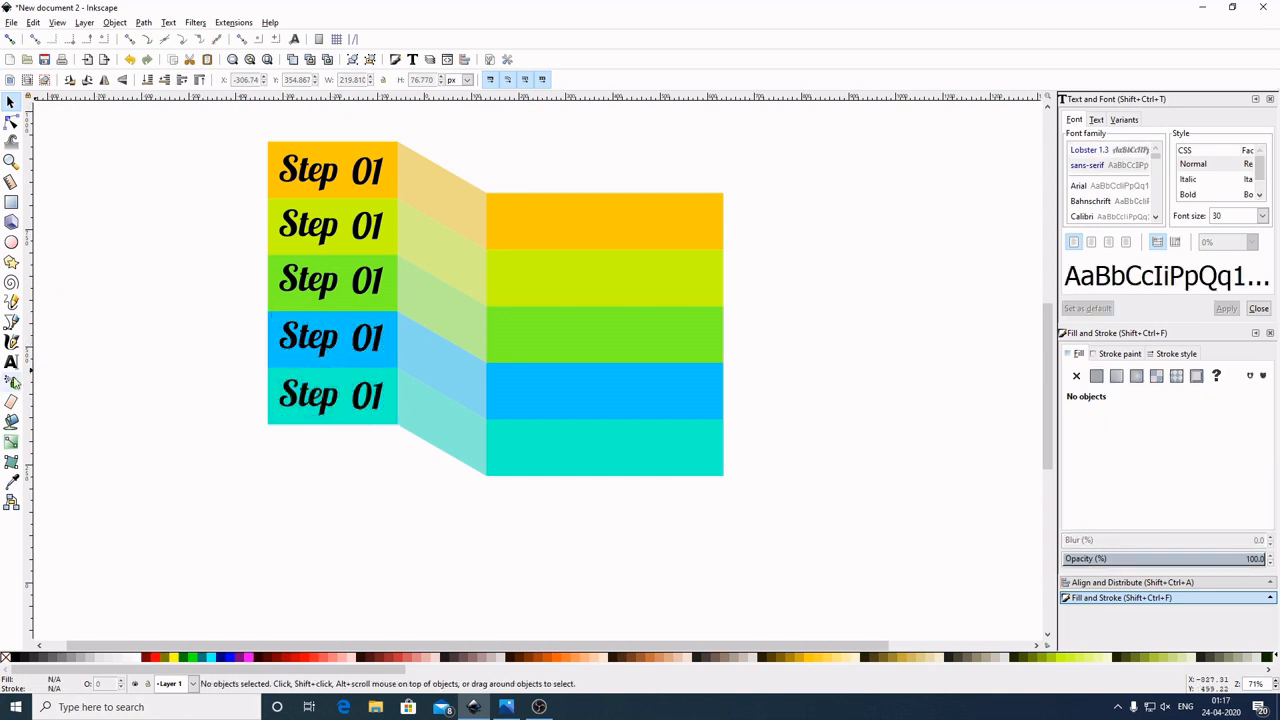
# Step: Change the number on the lime band to 02 and the number on the green band to 03
pyautogui.click(12, 363)
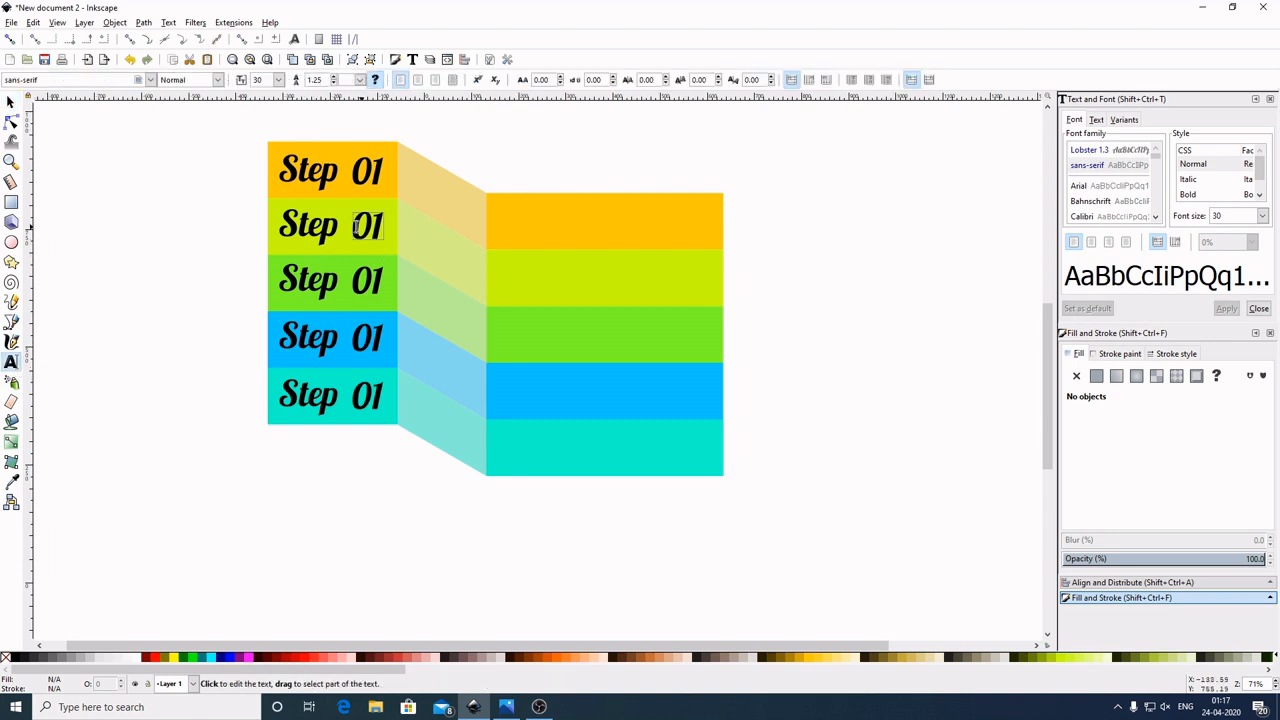
pyautogui.click(380, 224)
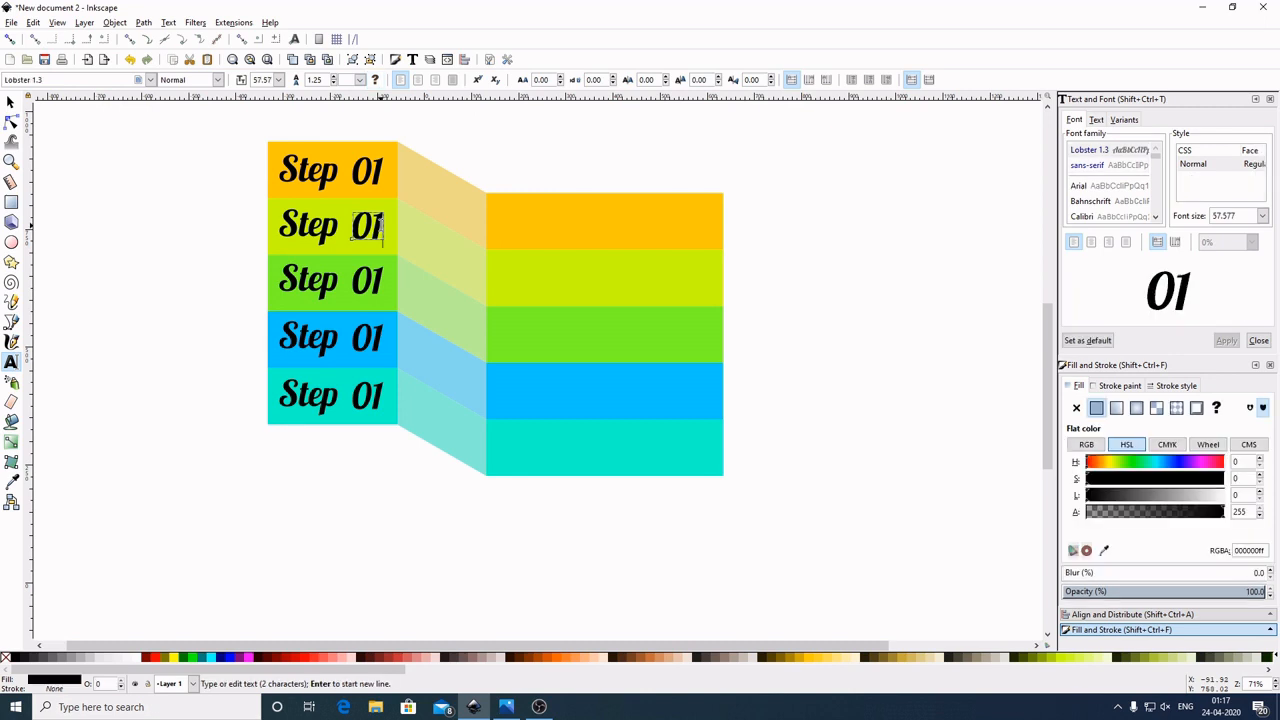
pyautogui.press('BackSpace')
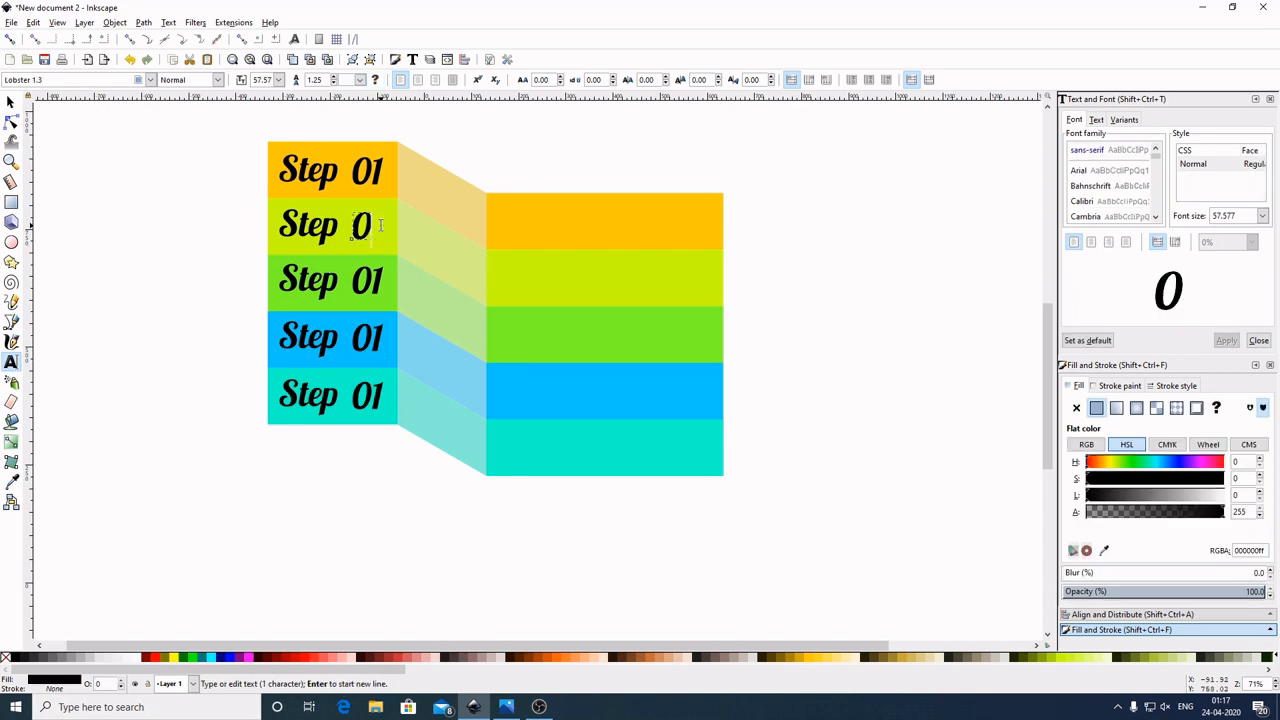
pyautogui.write('2')
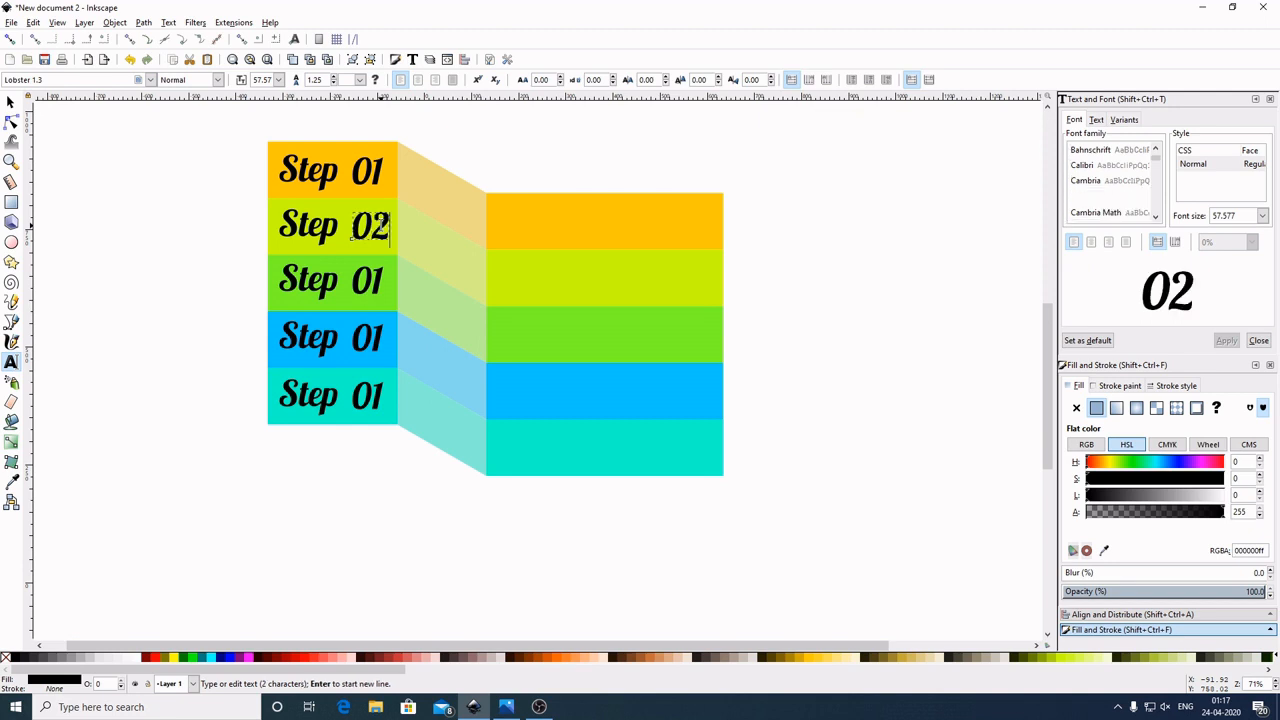
pyautogui.click(379, 280)
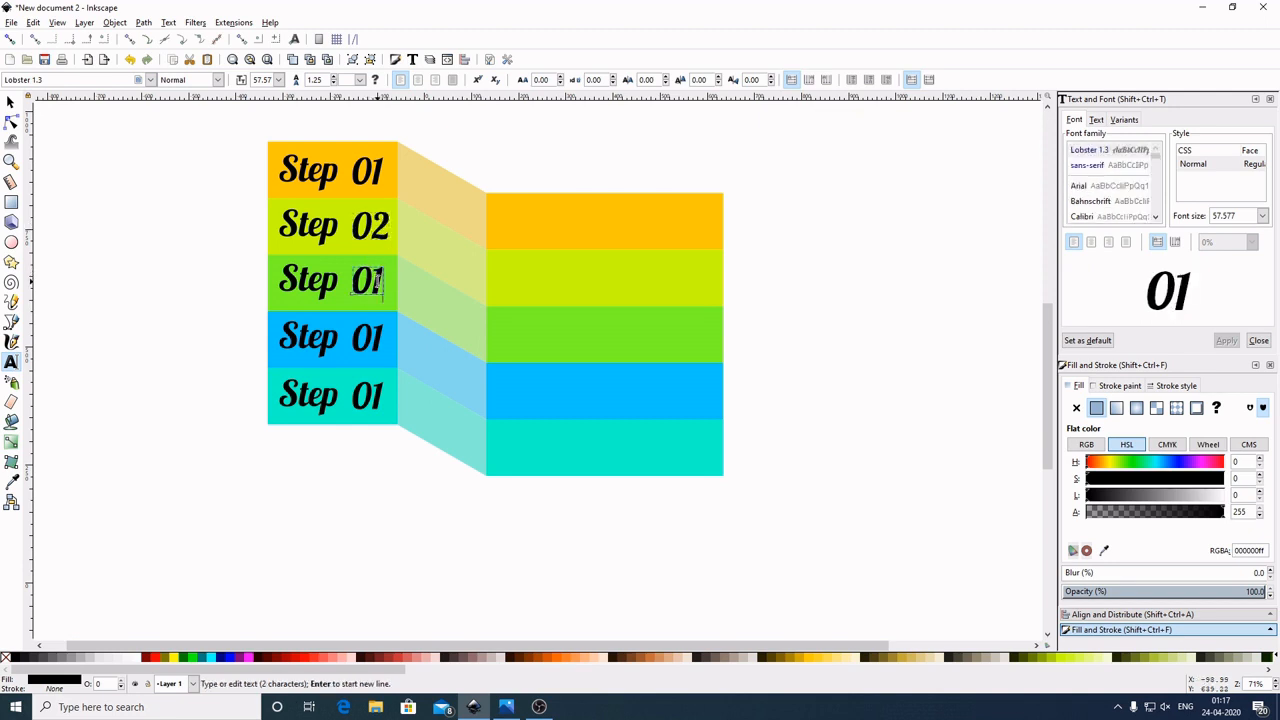
pyautogui.press('BackSpace')
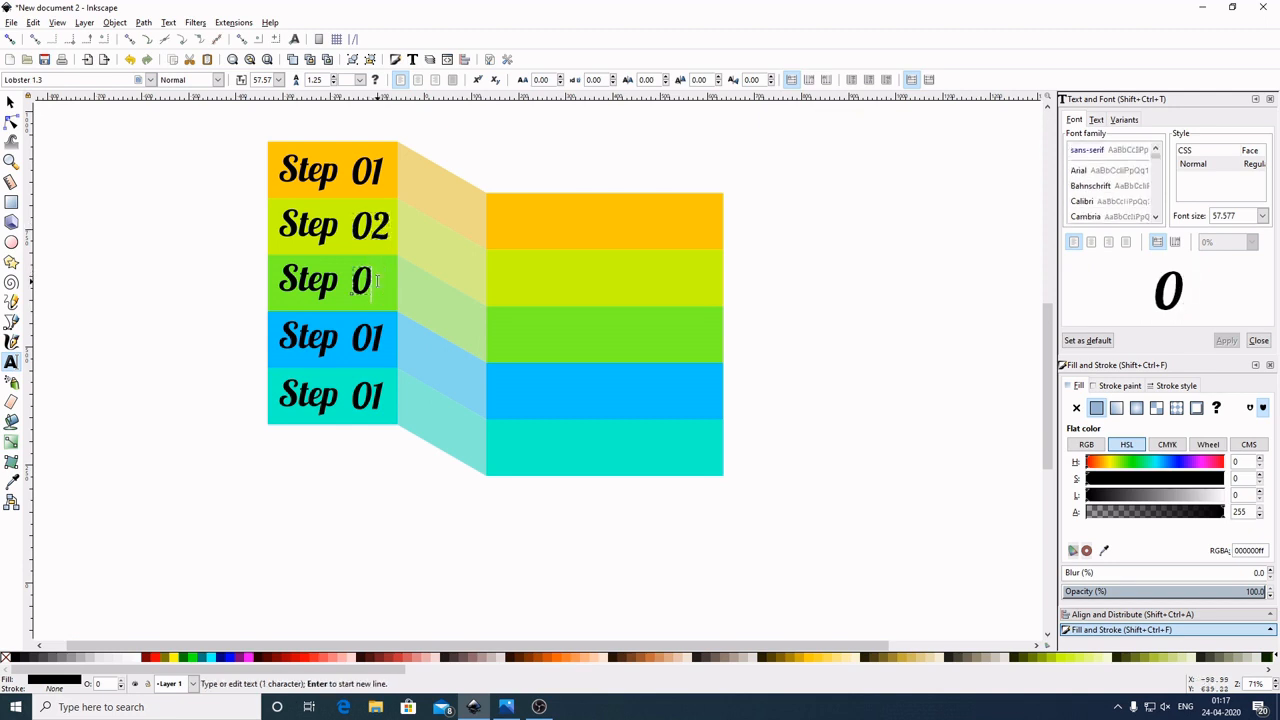
pyautogui.write('3')
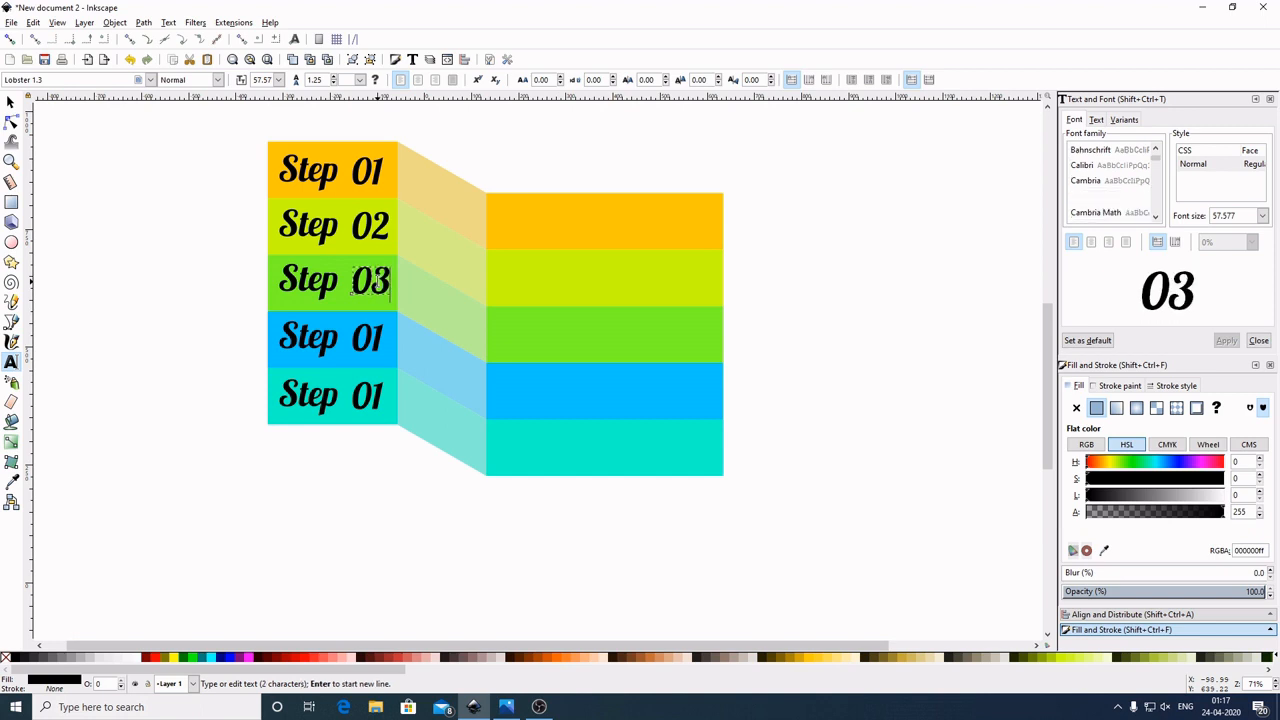
# Step: Change the number on the blue band to 04 and the number on the turquoise band to 05
pyautogui.click(378, 339)
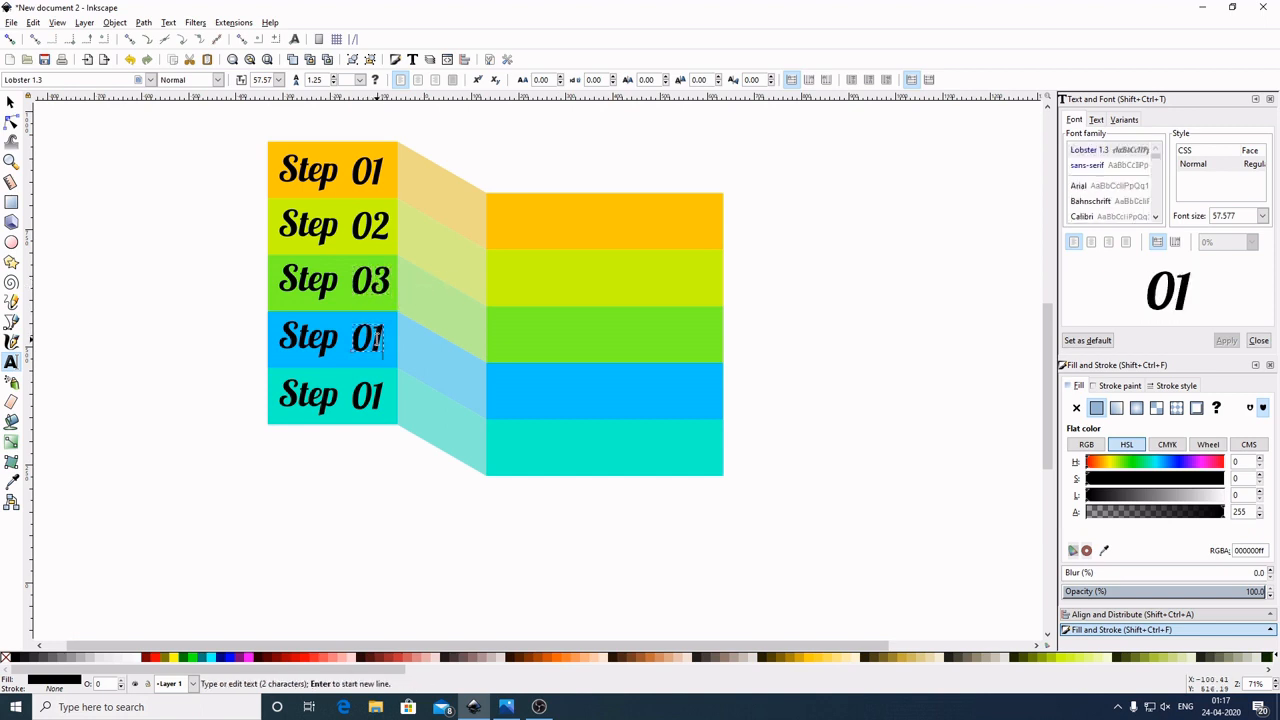
pyautogui.press('BackSpace')
pyautogui.write('4')
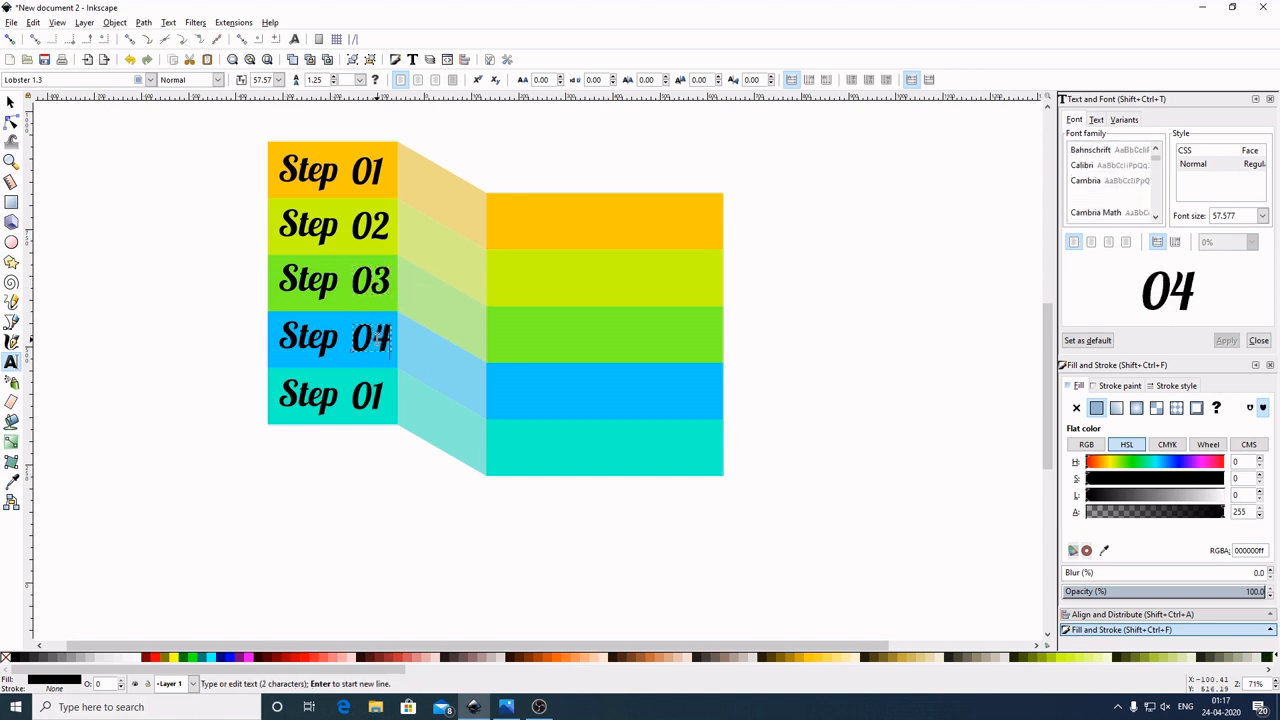
pyautogui.click(382, 396)
pyautogui.press('BackSpace')
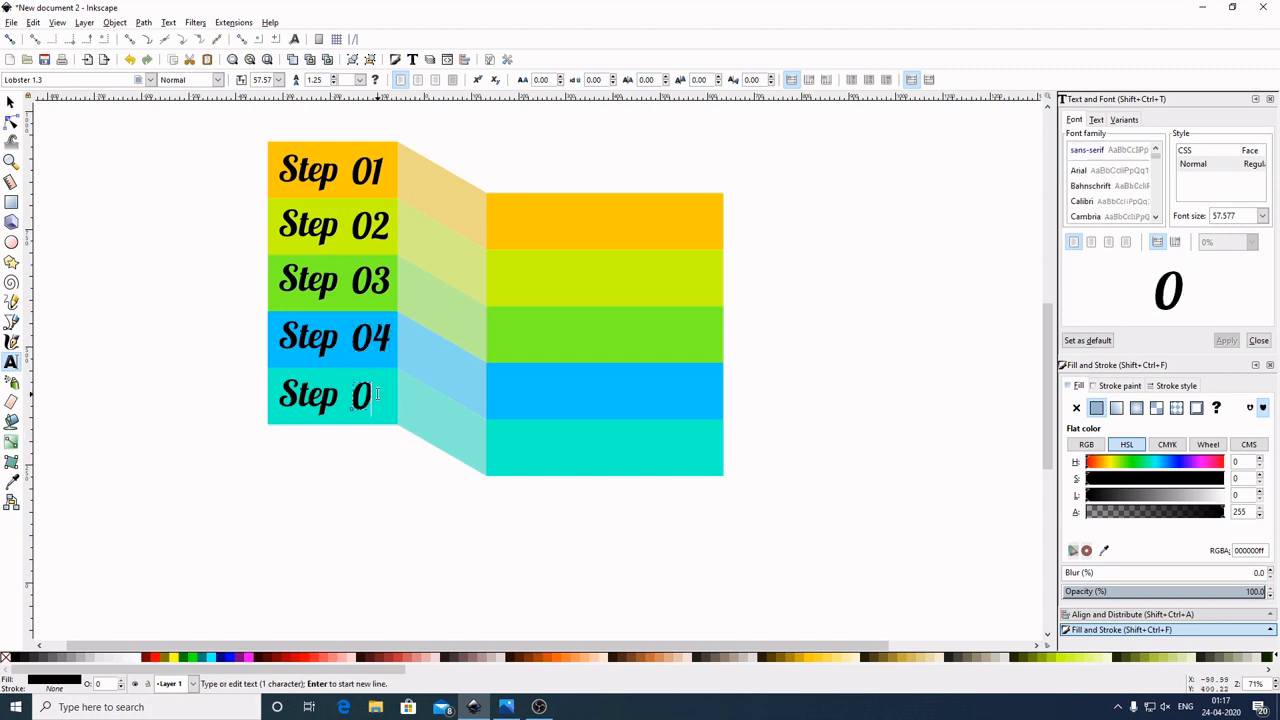
pyautogui.write('5')
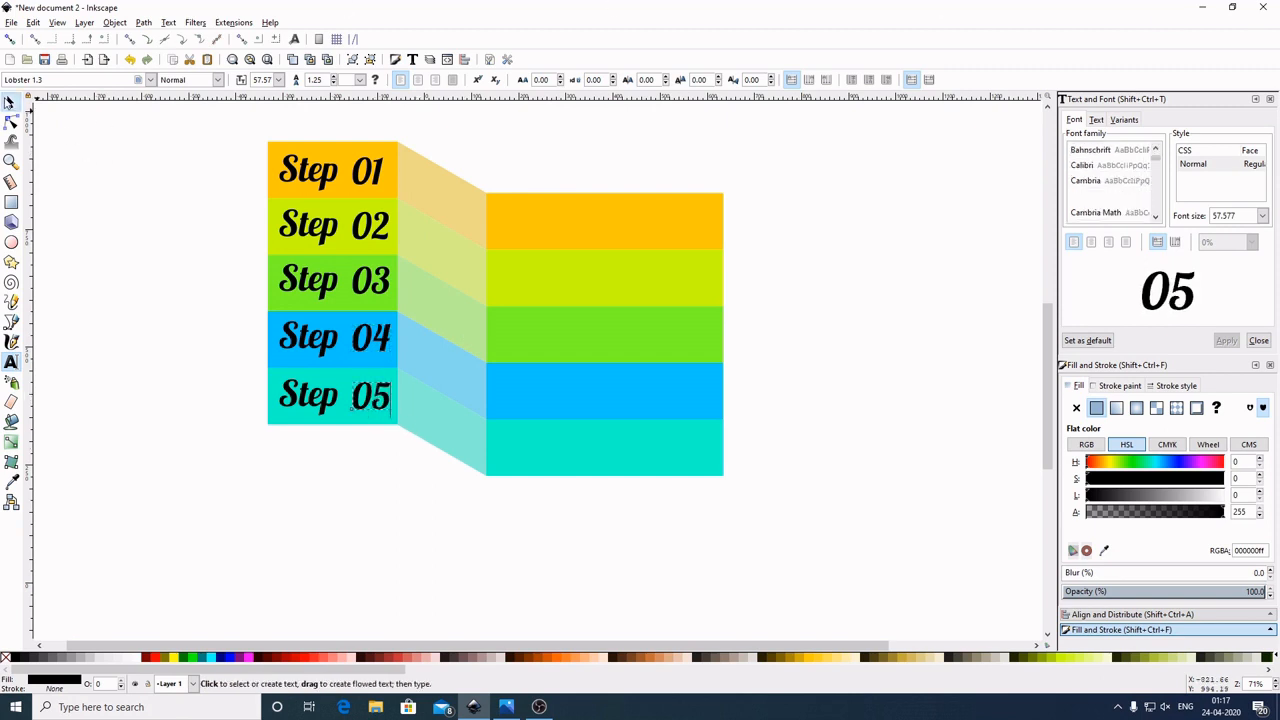
pyautogui.click(10, 101)
pyautogui.press('Escape')
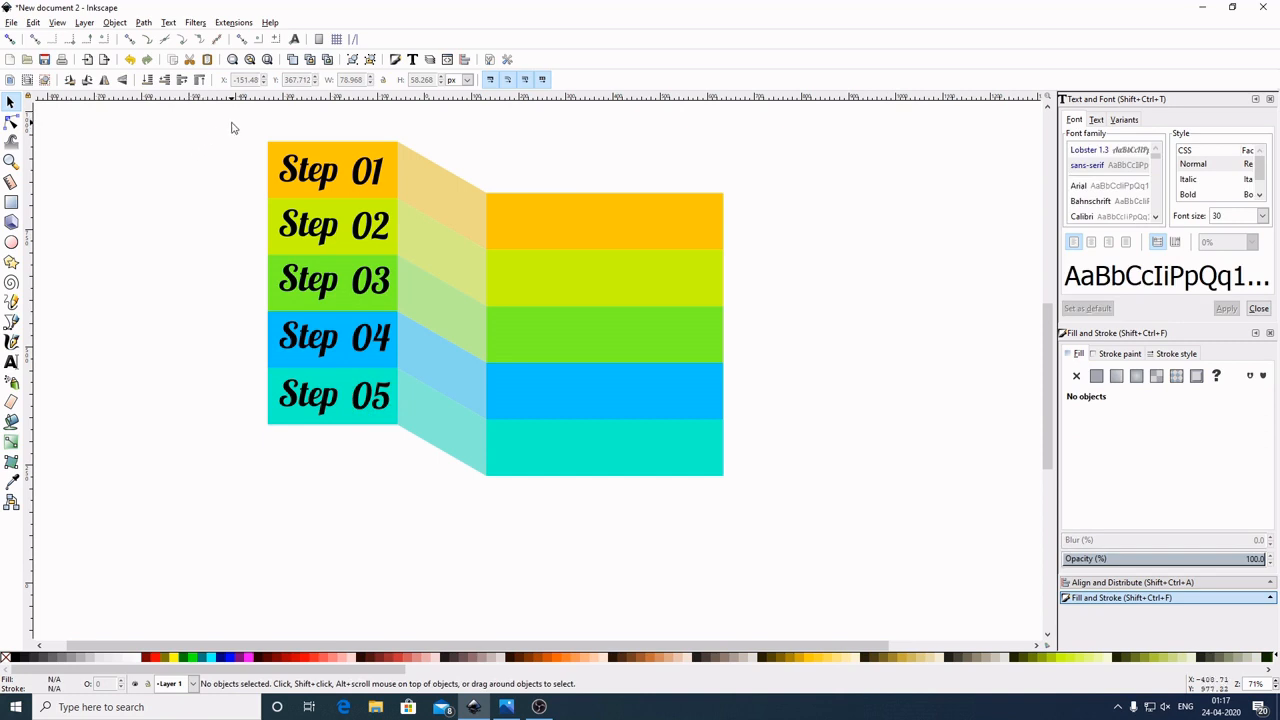
# Step: Give all the "Step" and number texts on the five bands a white fill
pyautogui.moveTo(231, 128); pyautogui.dragTo(417, 466)
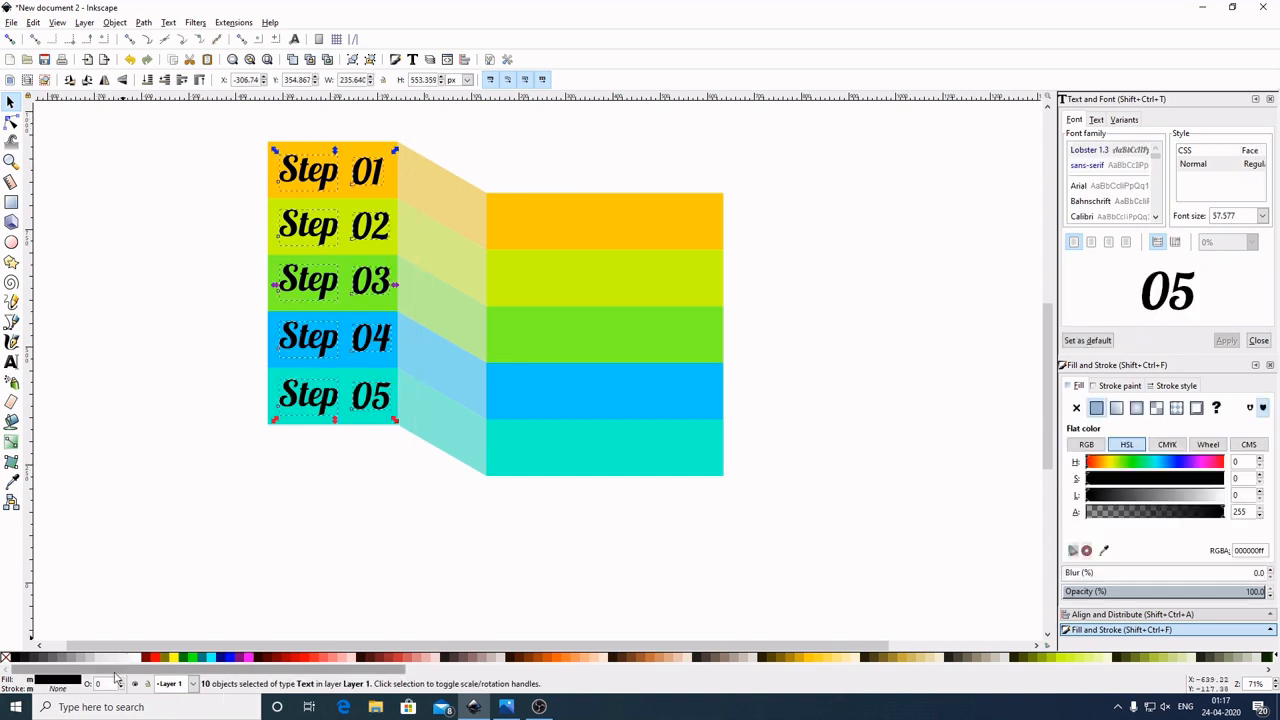
pyautogui.click(142, 658)
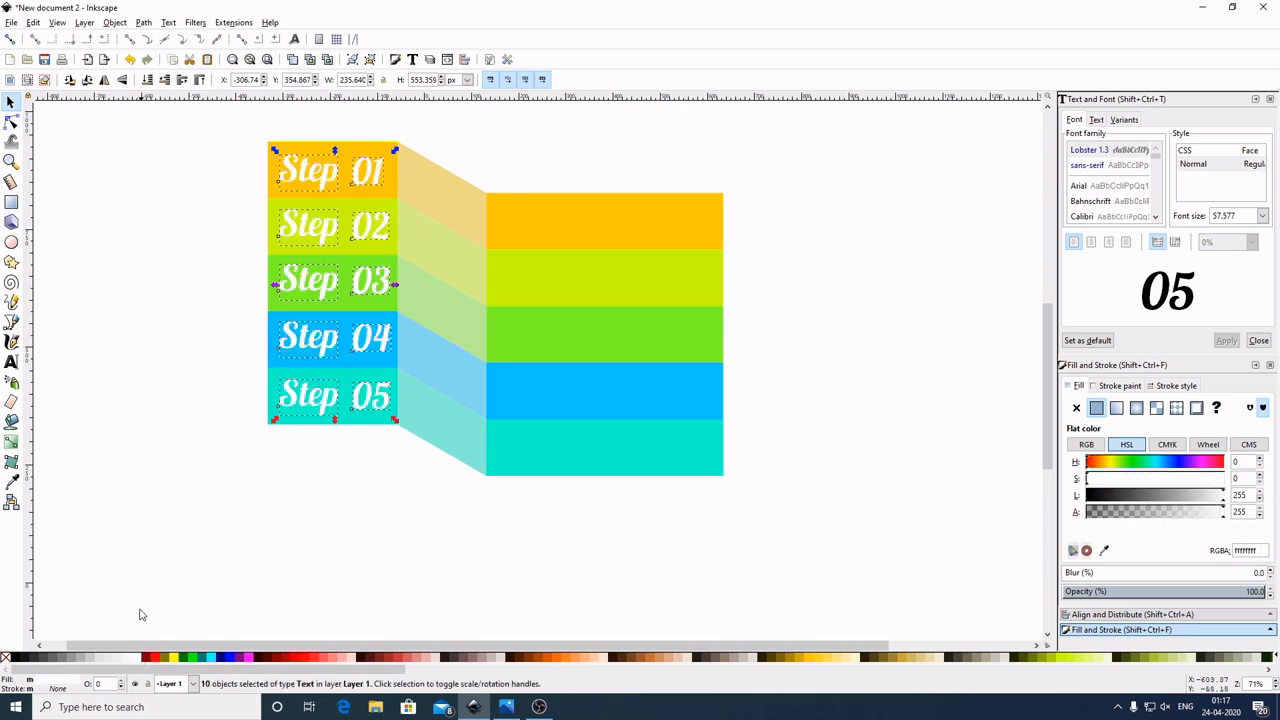
pyautogui.click(126, 385)
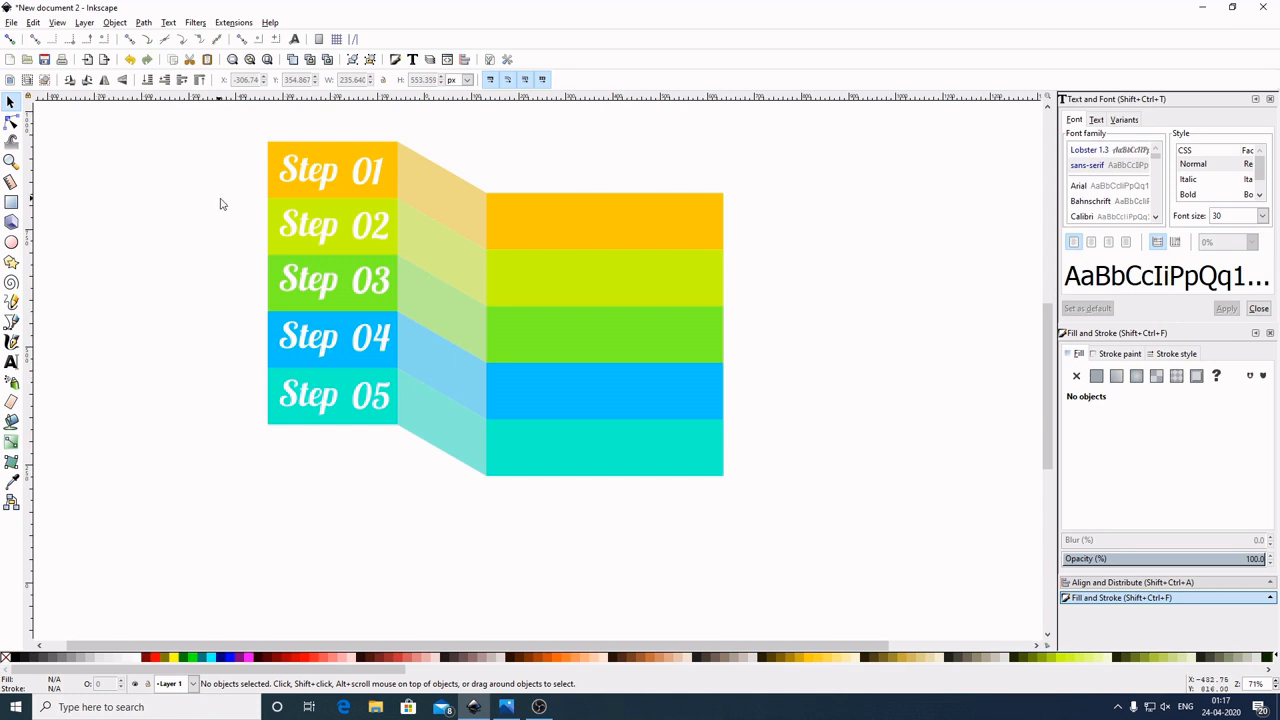
# Step: Duplicate the yellow band's "Step" text onto the right-hand parts of the yellow and lime bands
pyautogui.click(318, 183)
pyautogui.rightClick(316, 180)
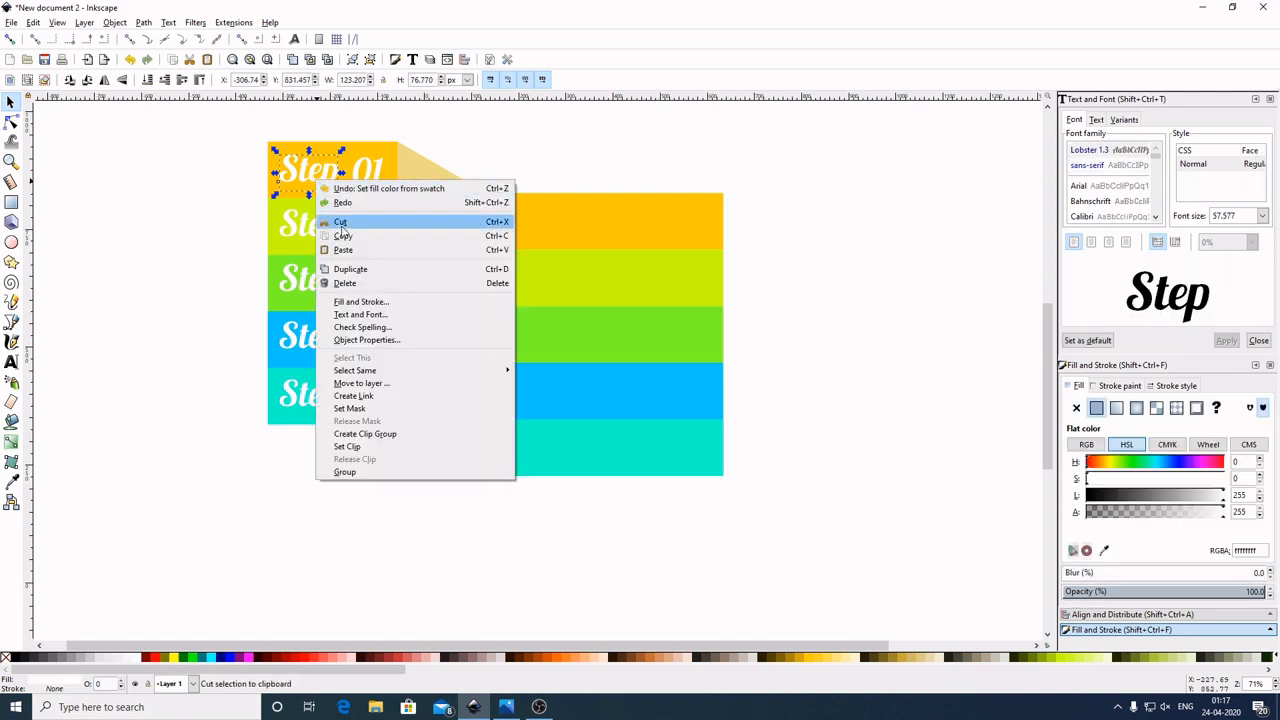
pyautogui.click(366, 279)
pyautogui.moveTo(322, 187); pyautogui.dragTo(550, 235)
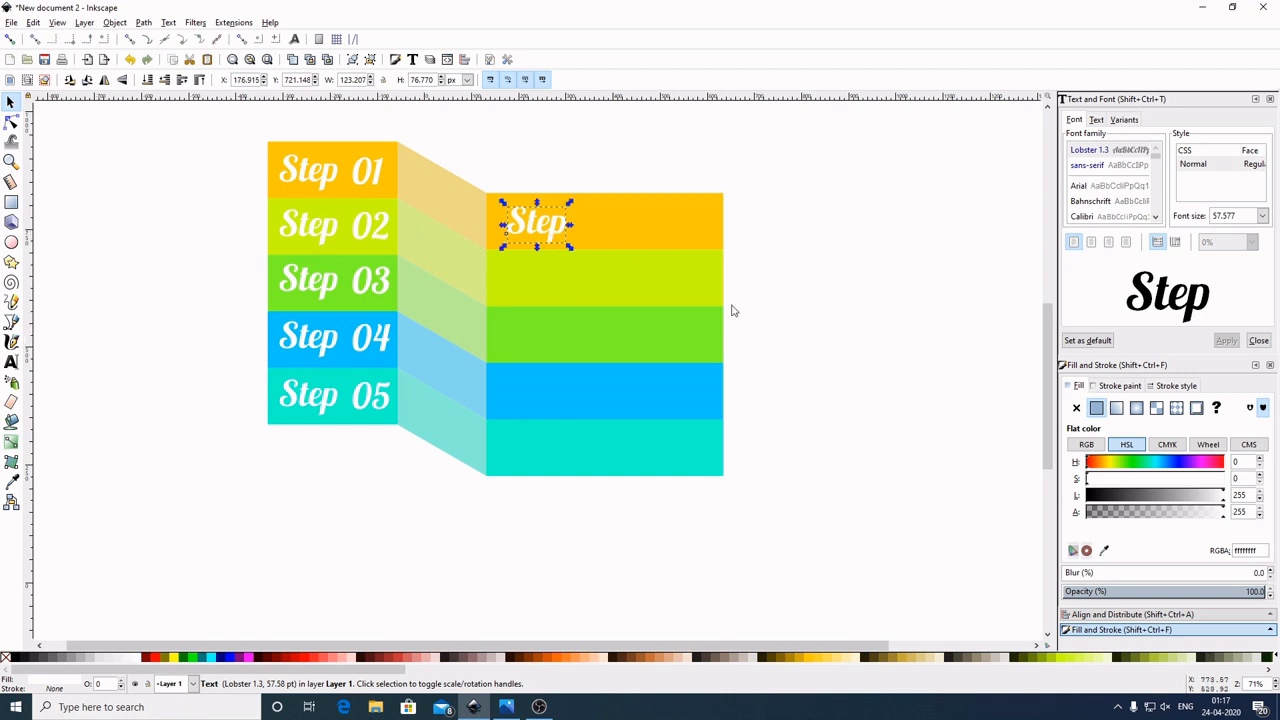
pyautogui.rightClick(552, 236)
pyautogui.click(588, 320)
pyautogui.moveTo(555, 238); pyautogui.dragTo(556, 289)
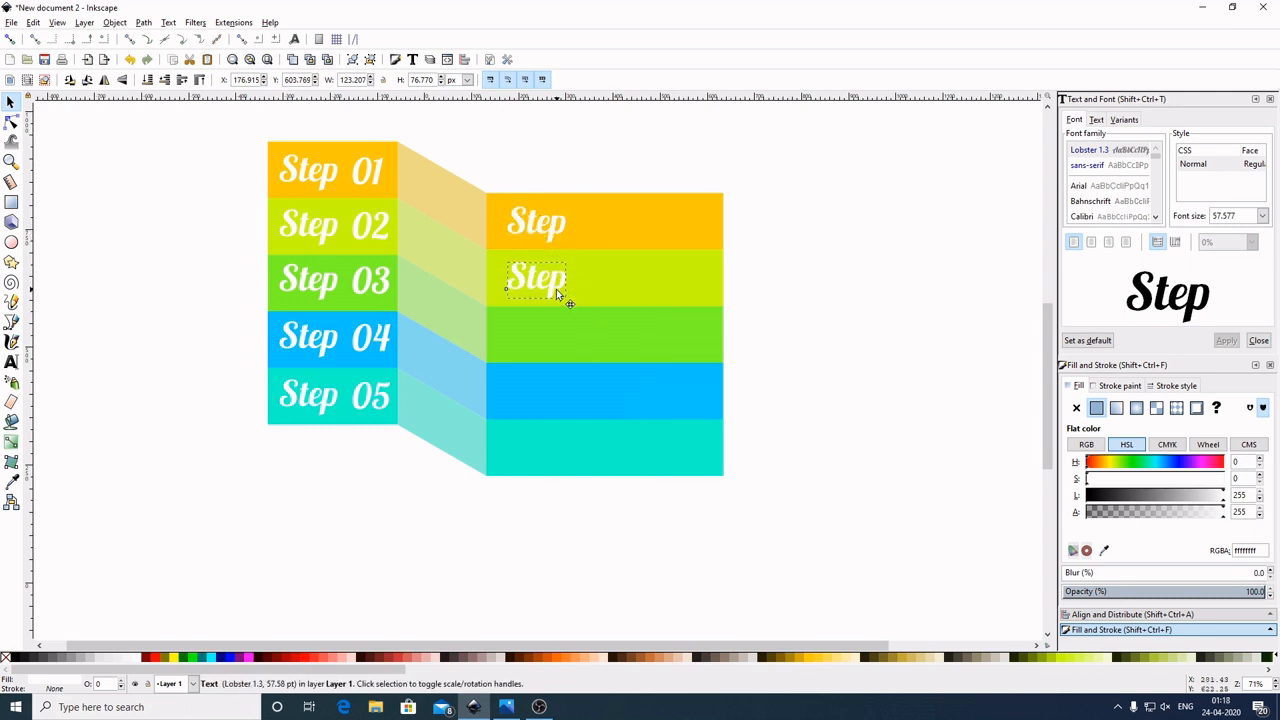
# Step: Duplicate the "Step" text onto the right-hand parts of the green, blue and turquoise bands
pyautogui.rightClick(556, 289)
pyautogui.click(580, 377)
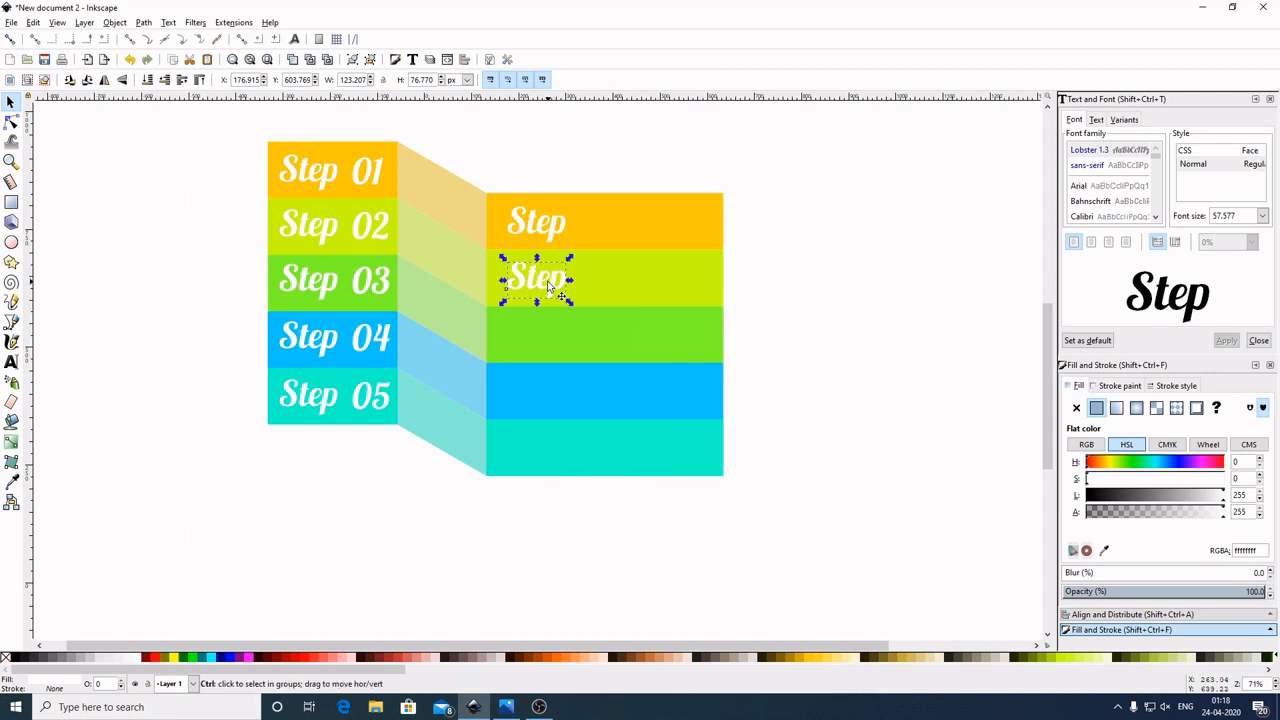
pyautogui.moveTo(558, 287); pyautogui.dragTo(560, 340)
pyautogui.rightClick(555, 343)
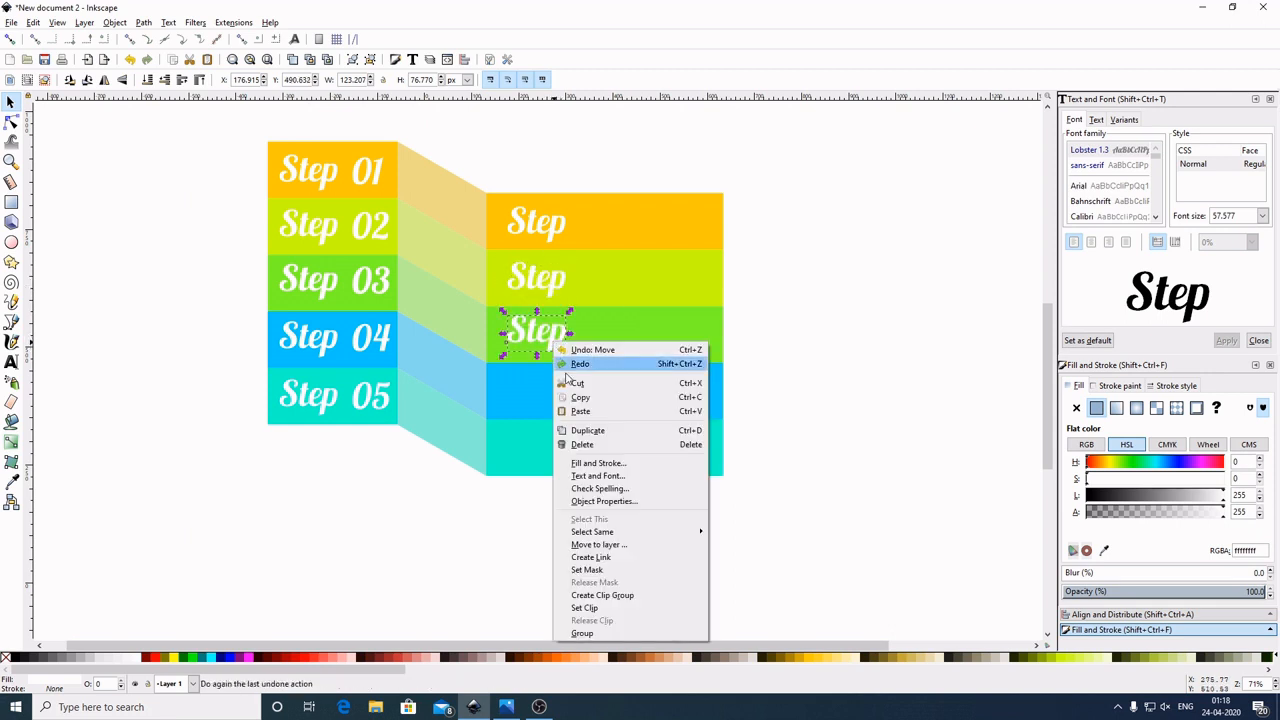
pyautogui.click(598, 432)
pyautogui.moveTo(555, 339); pyautogui.dragTo(563, 391)
pyautogui.rightClick(554, 394)
pyautogui.click(584, 481)
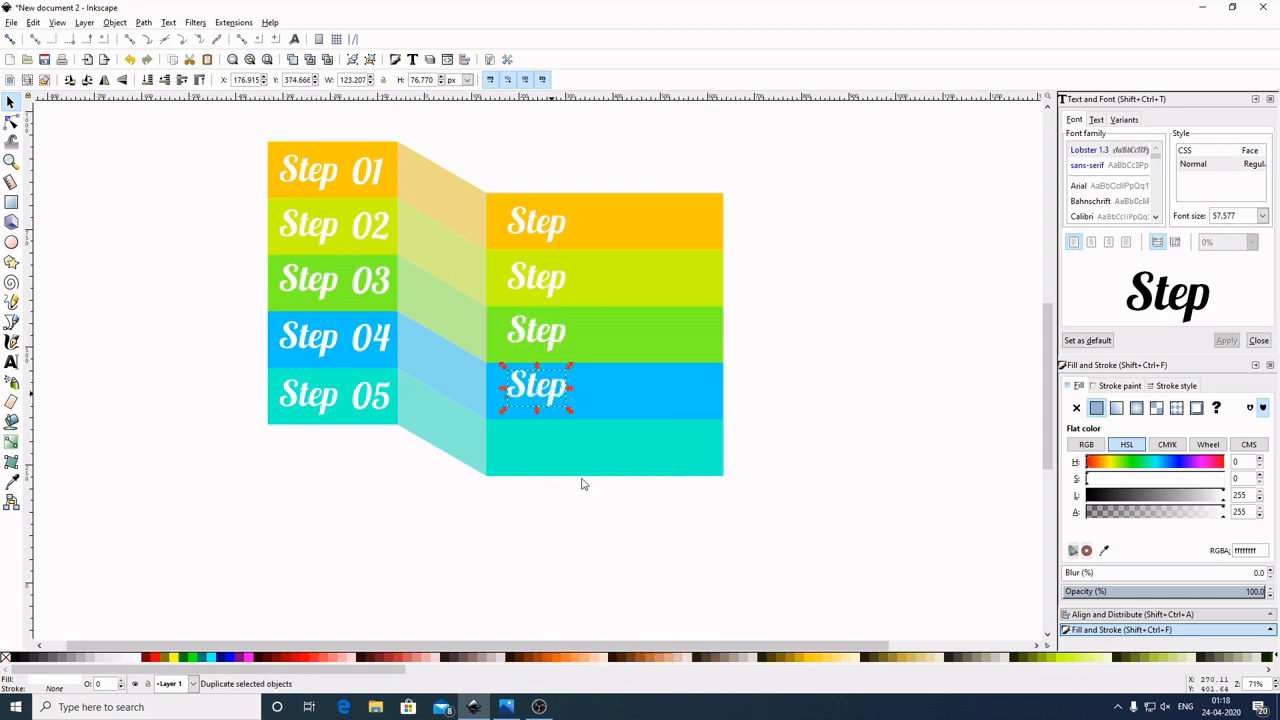
pyautogui.moveTo(558, 398); pyautogui.dragTo(568, 462)
pyautogui.click(560, 550)
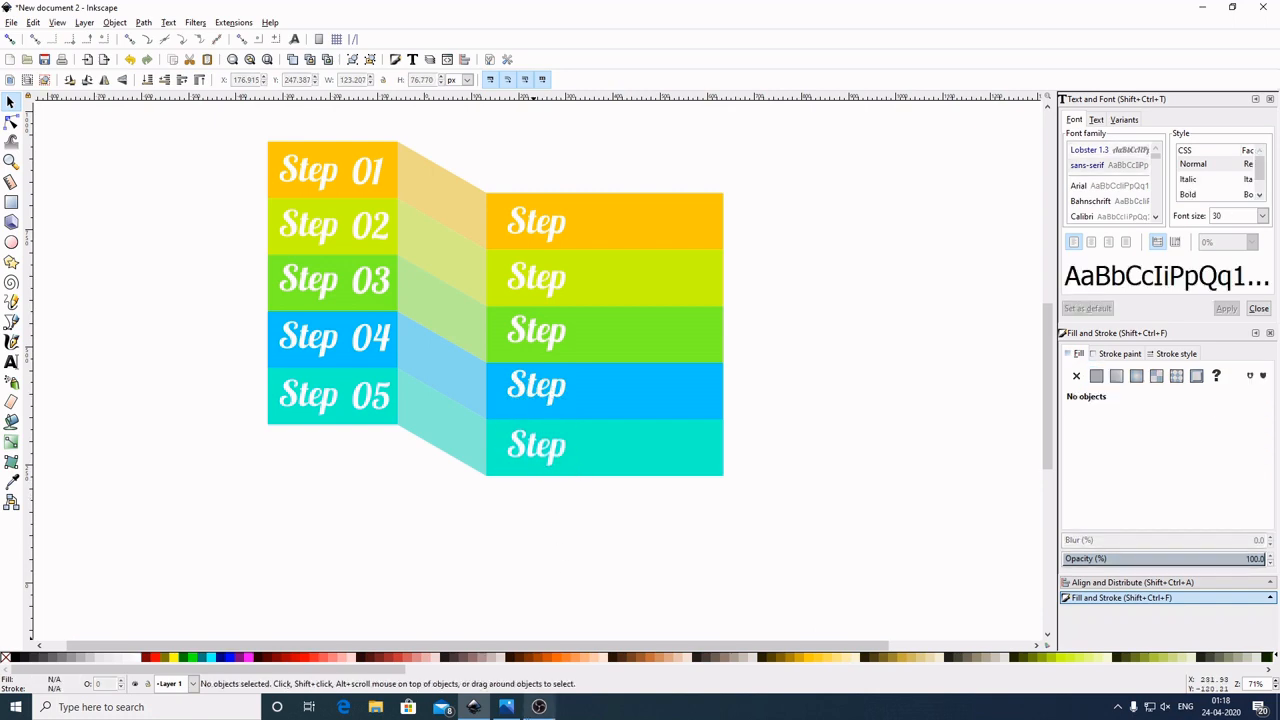
# Step: Check the reference image in Photos and replace the "Step" text on the yellow band's right part with "Idea"
pyautogui.click(506, 706)
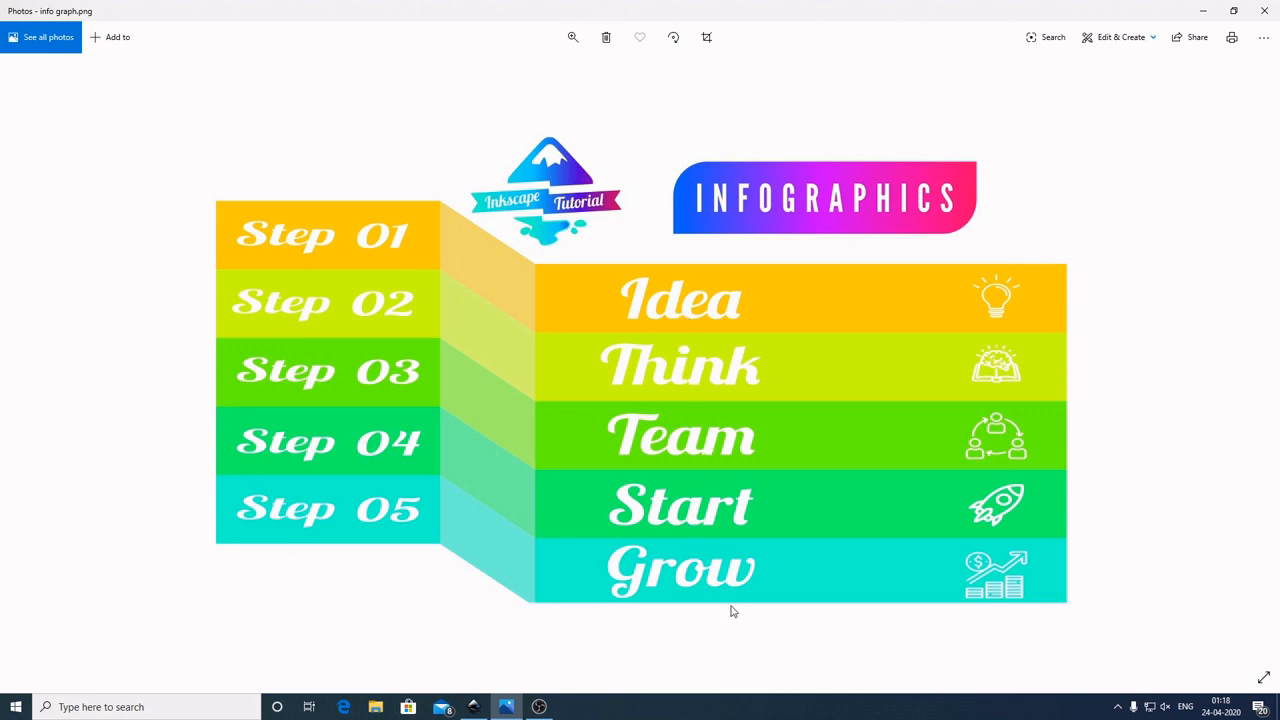
pyautogui.hotkey('alt', 'Tab')
pyautogui.click(11, 363)
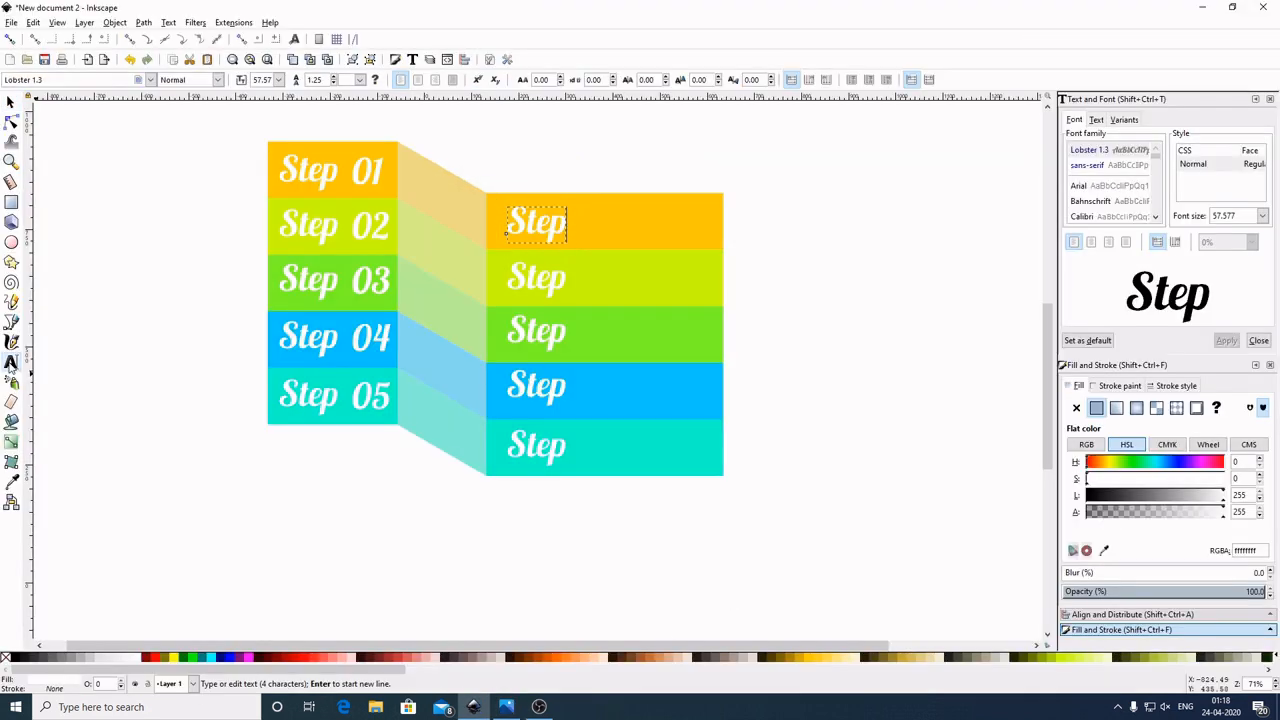
pyautogui.press('BackSpace')
pyautogui.press('BackSpace')
pyautogui.press('BackSpace')
pyautogui.press('BackSpace')
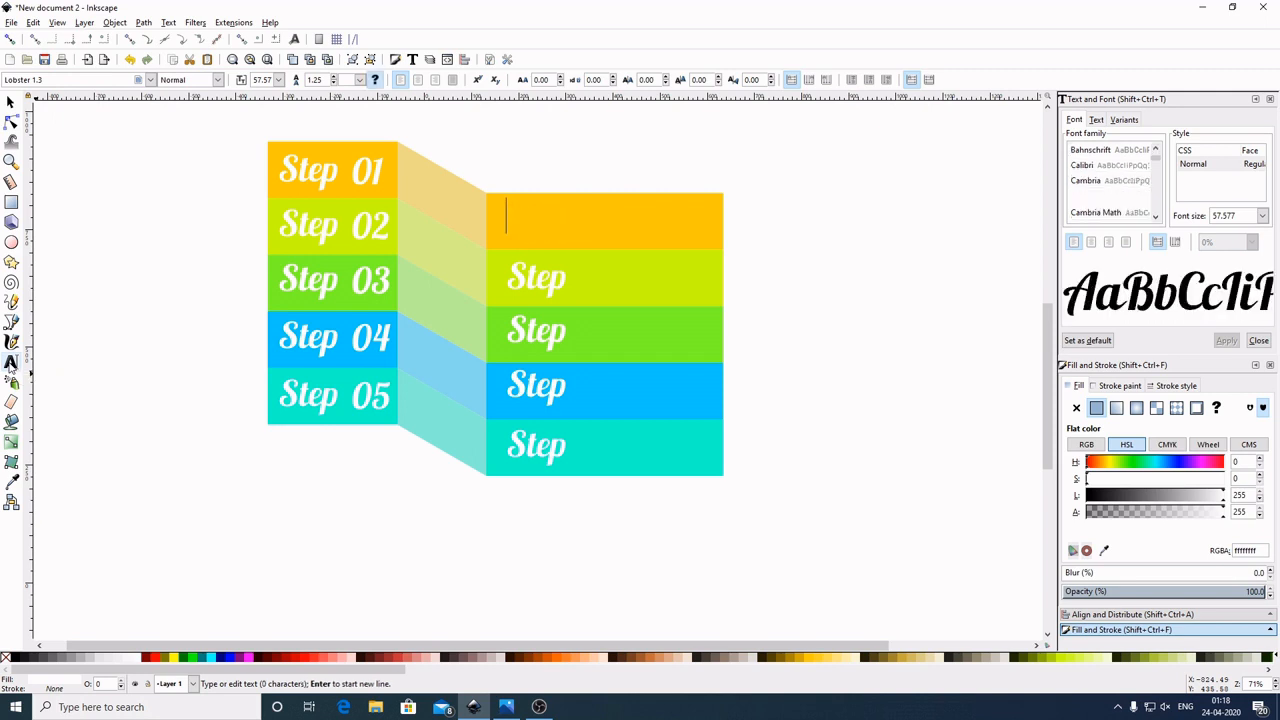
pyautogui.write('1dea')
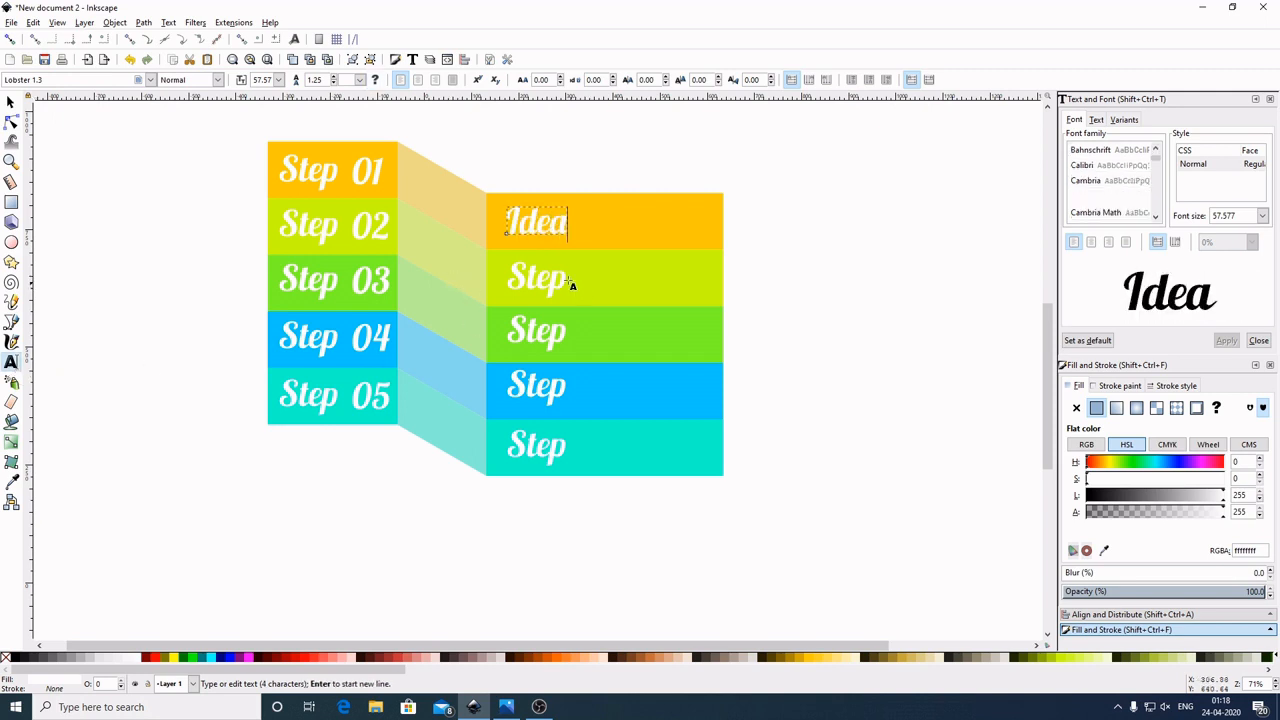
# Step: Replace the "Step" text on the lime band's right part with "Think"
pyautogui.click(563, 280)
pyautogui.press('BackSpace')
pyautogui.press('BackSpace')
pyautogui.press('BackSpace')
pyautogui.press('BackSpace')
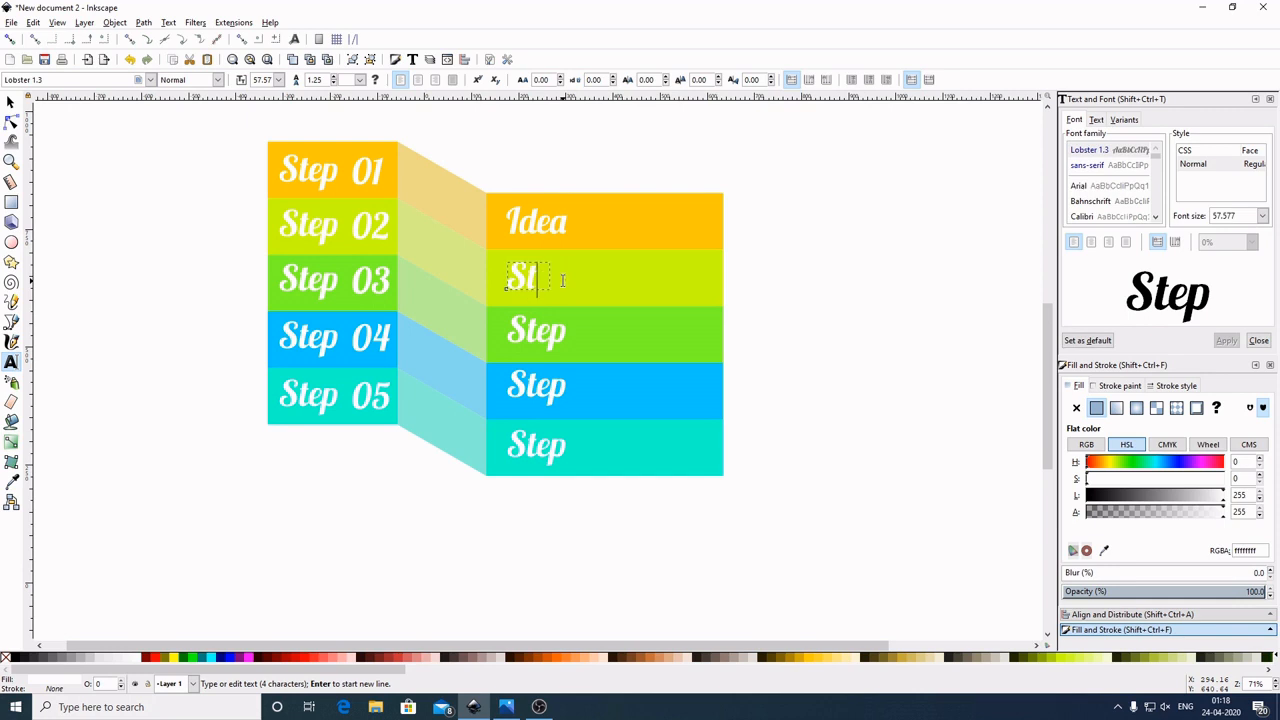
pyautogui.write('Think')
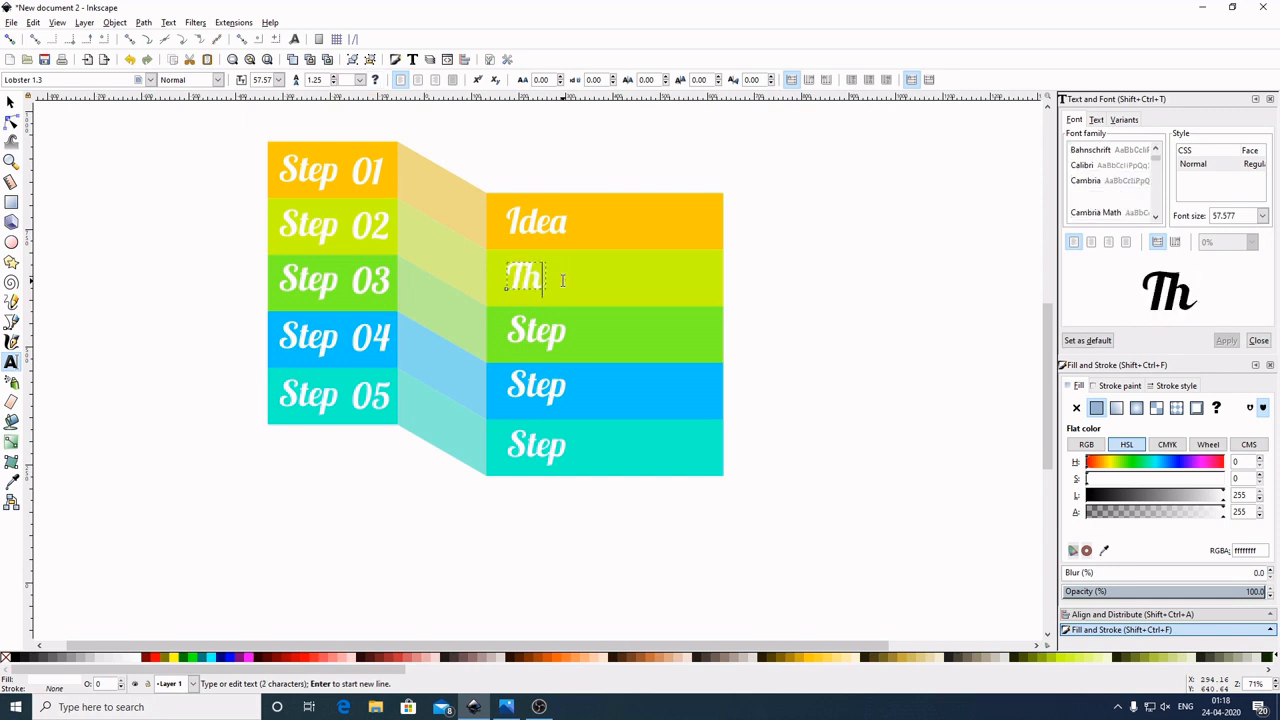
# Step: Replace the "Step" text on the green band's right part with "Team"
pyautogui.click(565, 338)
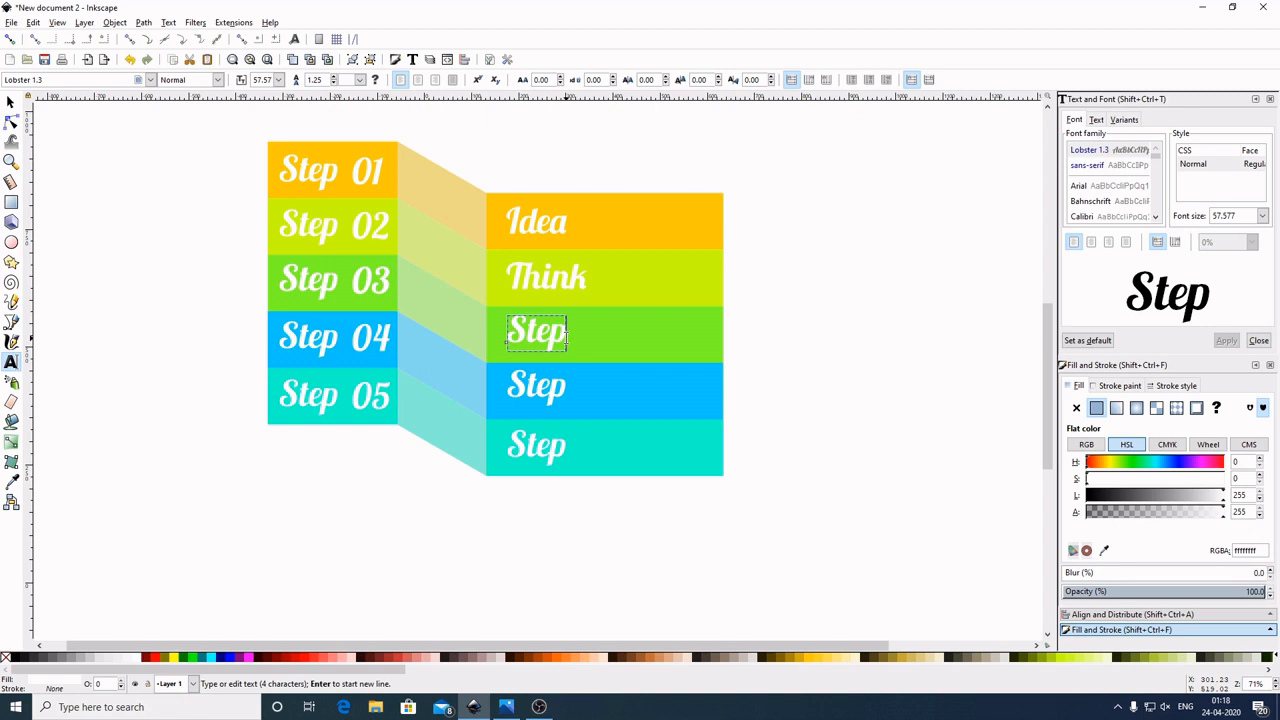
pyautogui.press('BackSpace')
pyautogui.press('BackSpace')
pyautogui.press('BackSpace')
pyautogui.press('BackSpace')
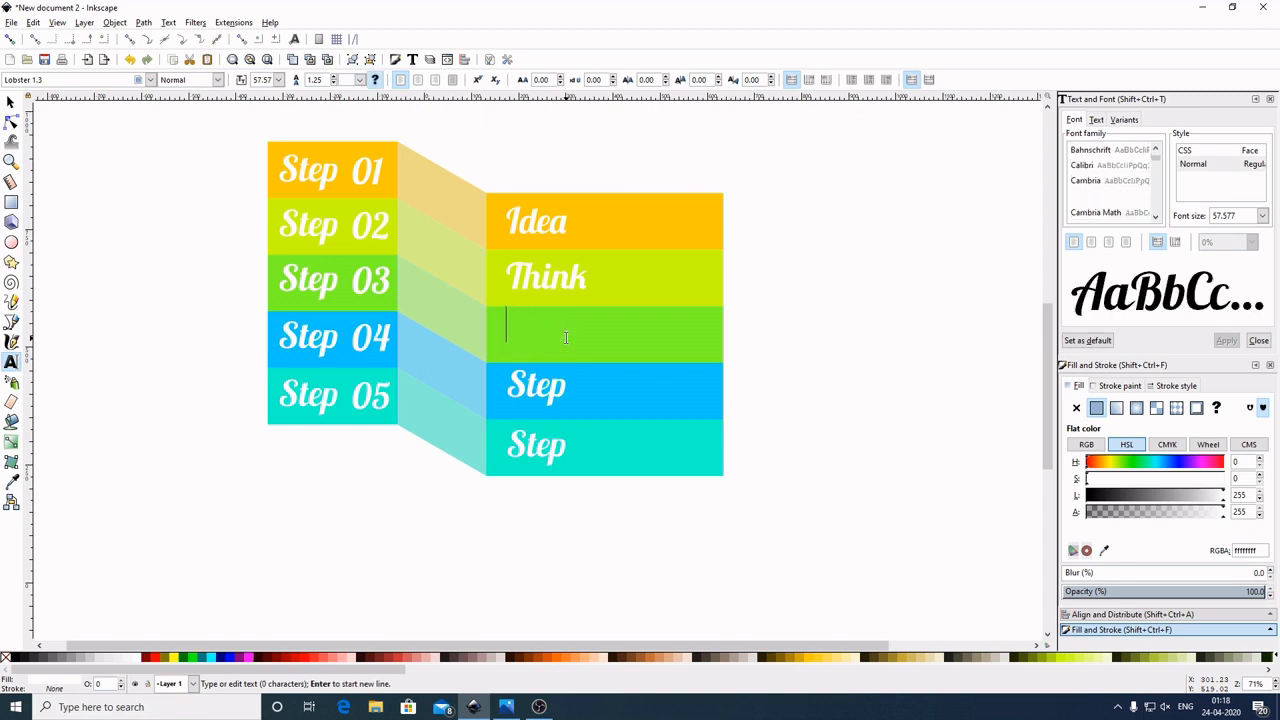
pyautogui.write('Team')
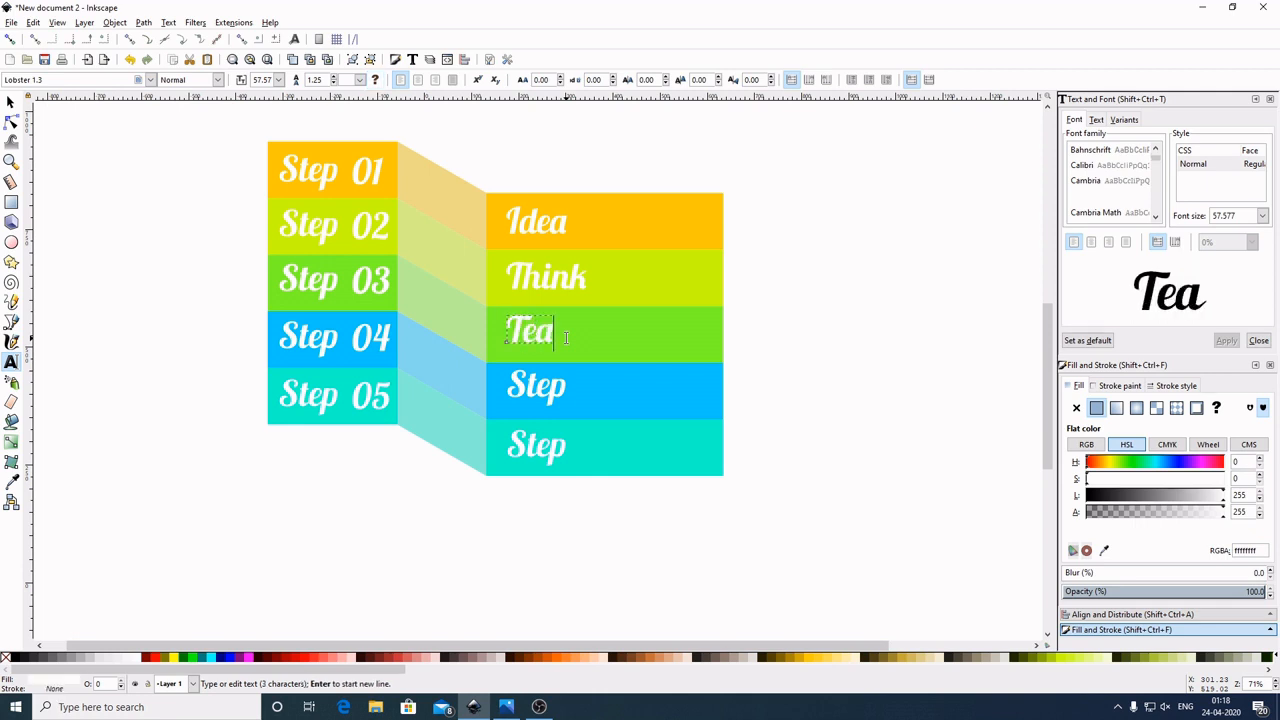
# Step: Replace the "Step" text on the blue band's right part with "Launch"
pyautogui.click(565, 388)
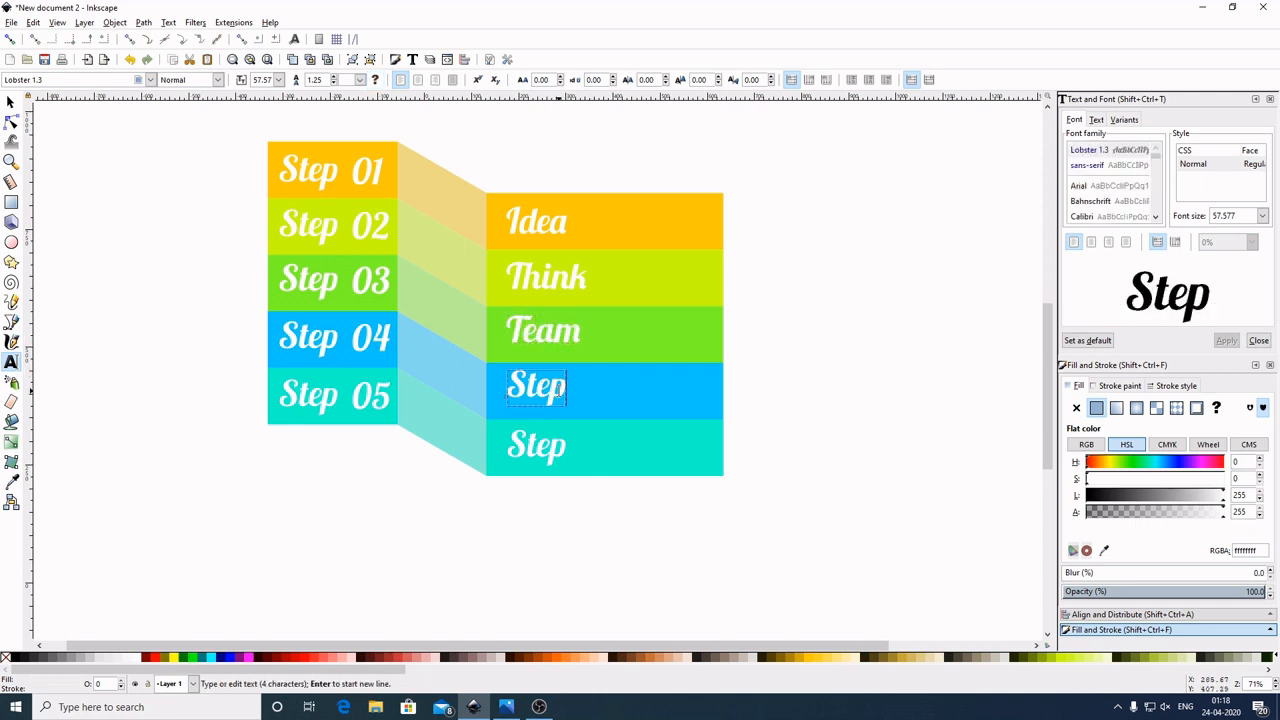
pyautogui.press('BackSpace')
pyautogui.press('BackSpace')
pyautogui.press('BackSpace')
pyautogui.press('BackSpace')
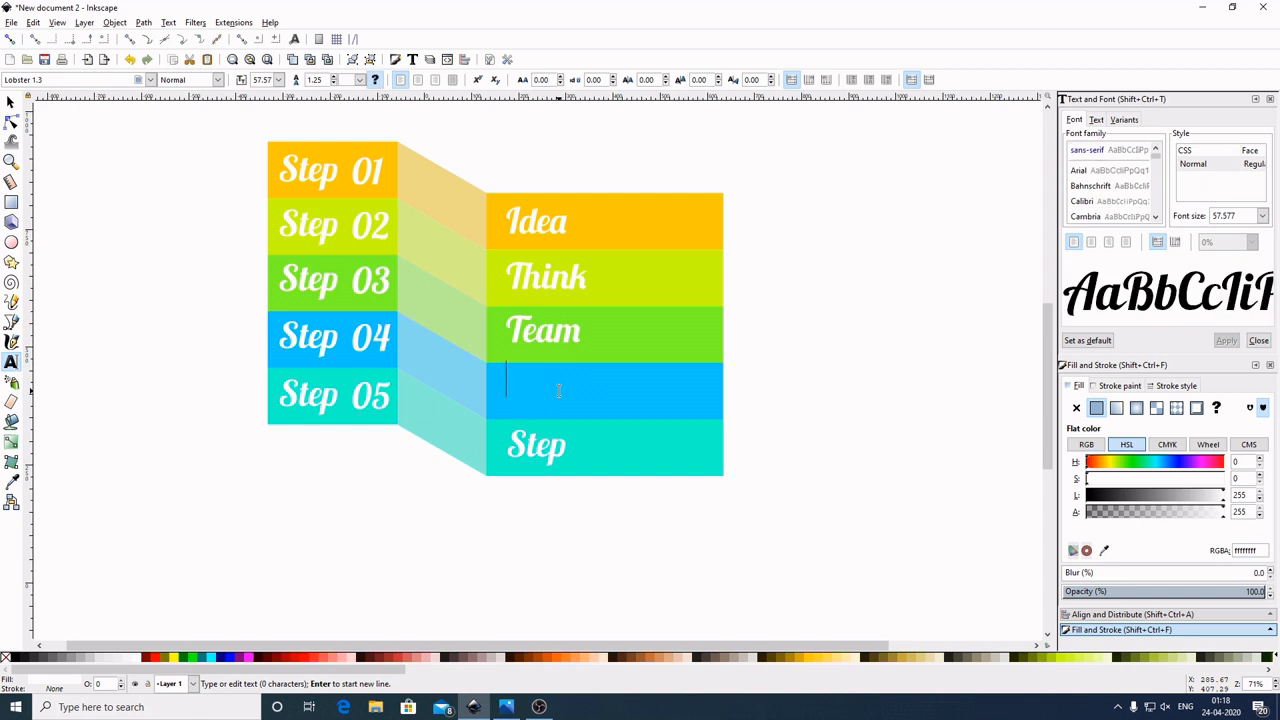
pyautogui.write('Launch')
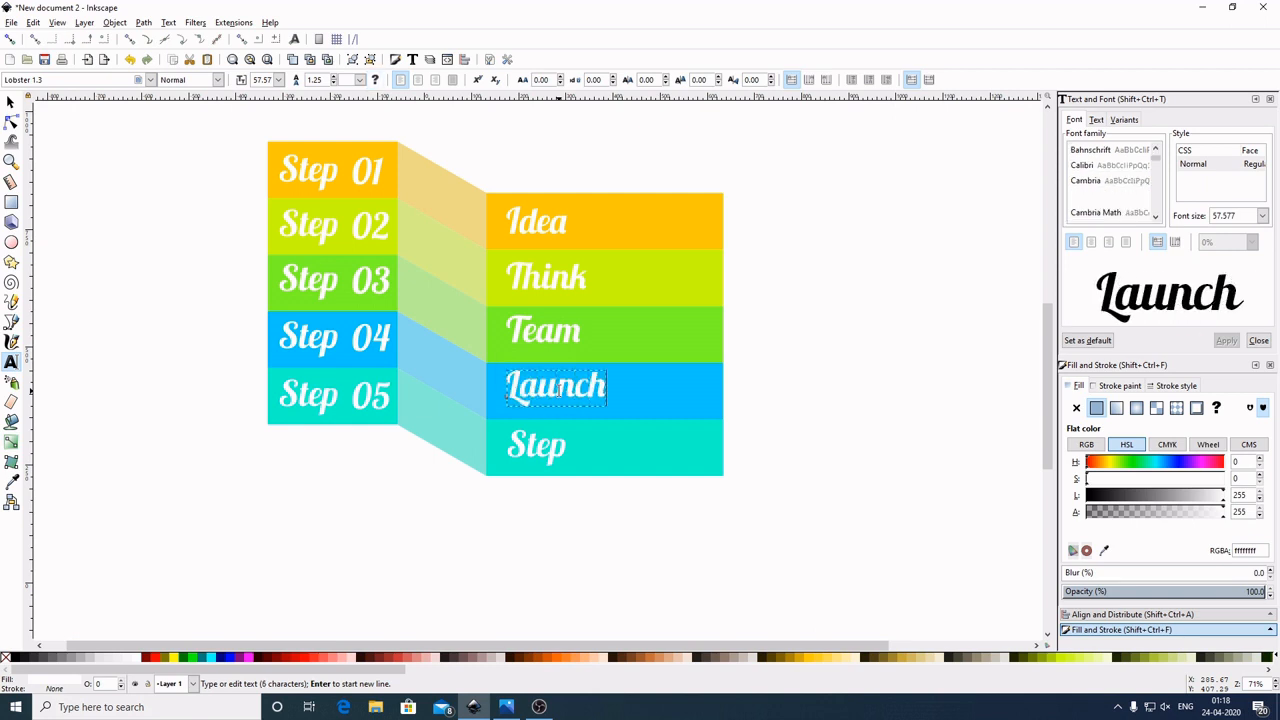
# Step: Replace the "Step" text on the turquoise band's right part with "Start" and deselect it
pyautogui.click(561, 448)
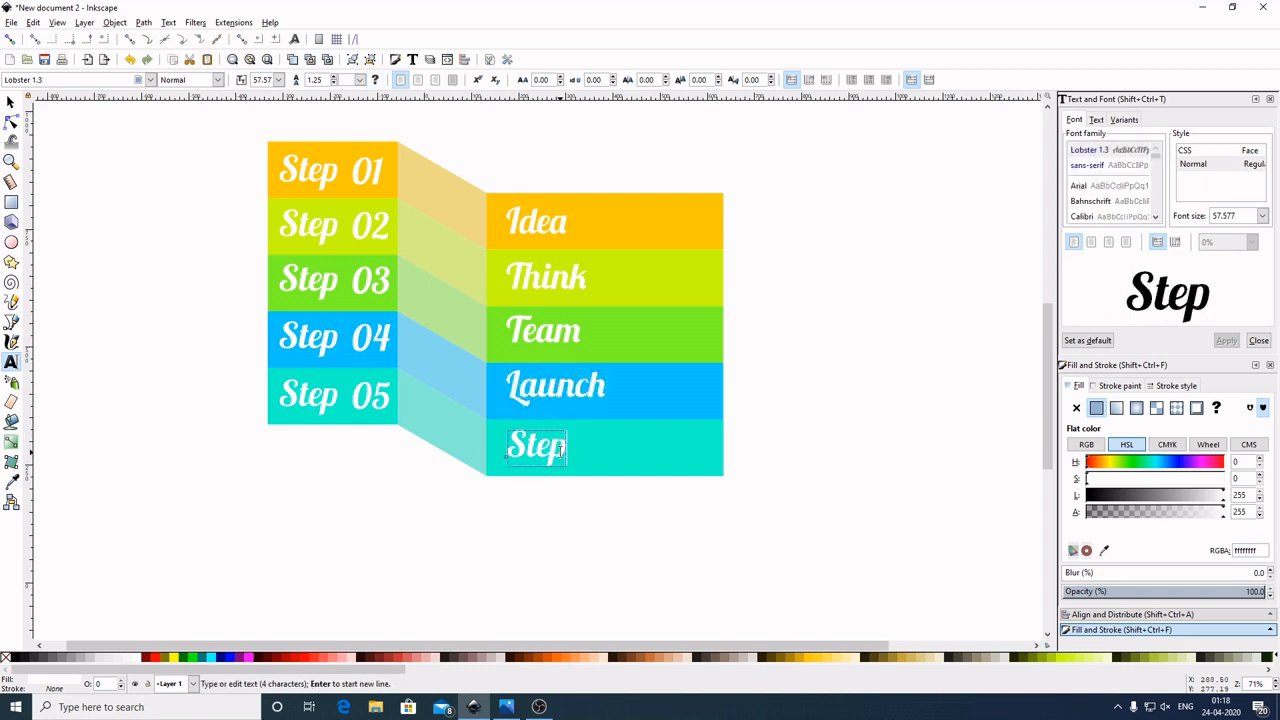
pyautogui.press('BackSpace')
pyautogui.press('BackSpace')
pyautogui.press('BackSpace')
pyautogui.press('BackSpace')
pyautogui.write('Start')
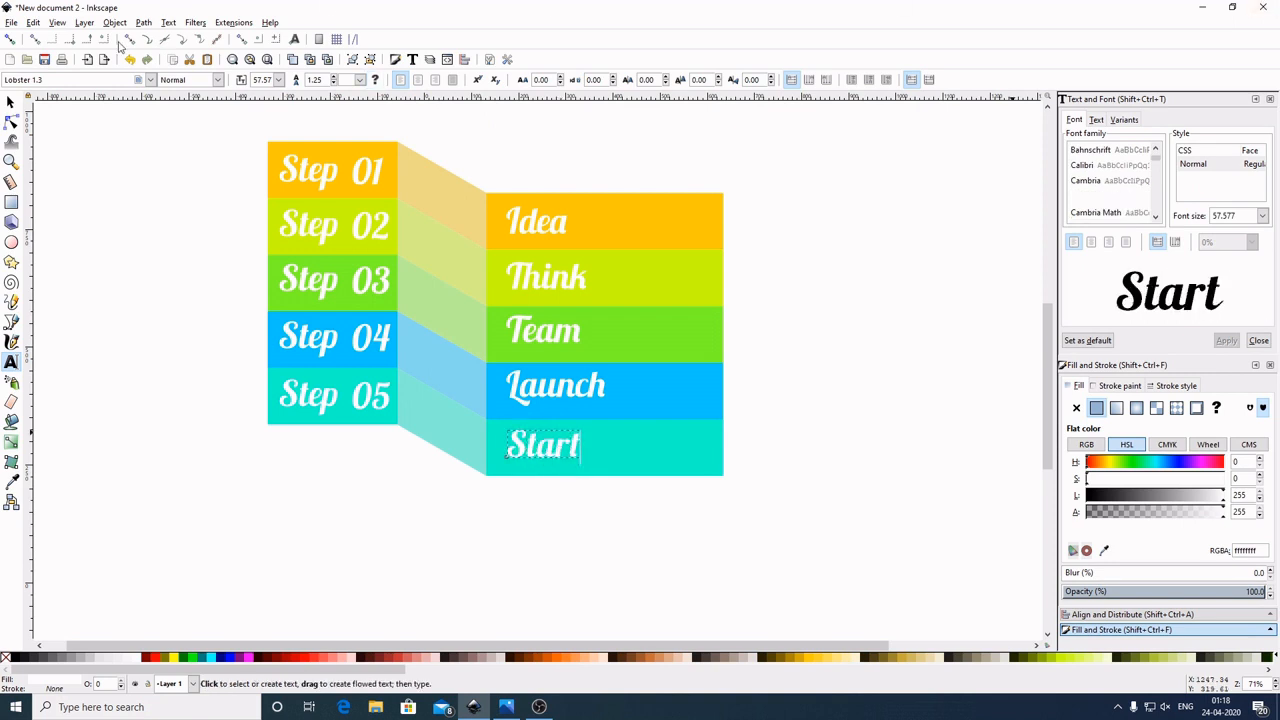
pyautogui.click(11, 102)
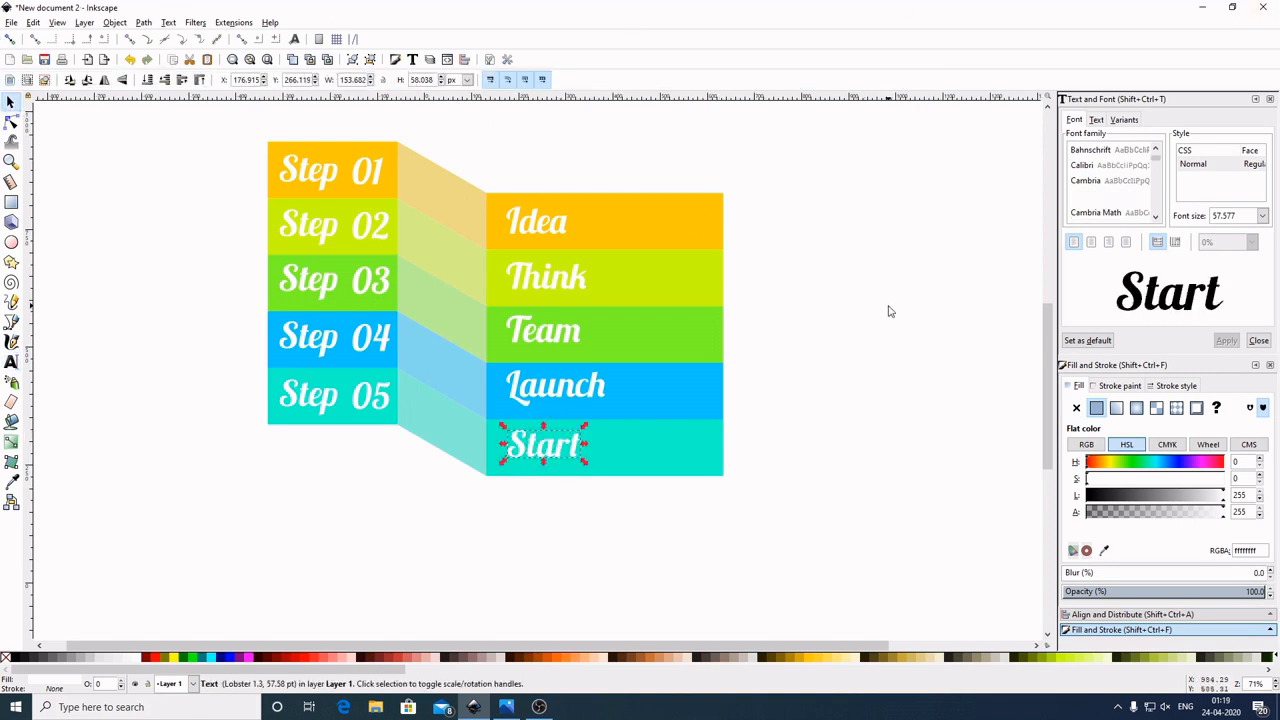
pyautogui.click(851, 364)
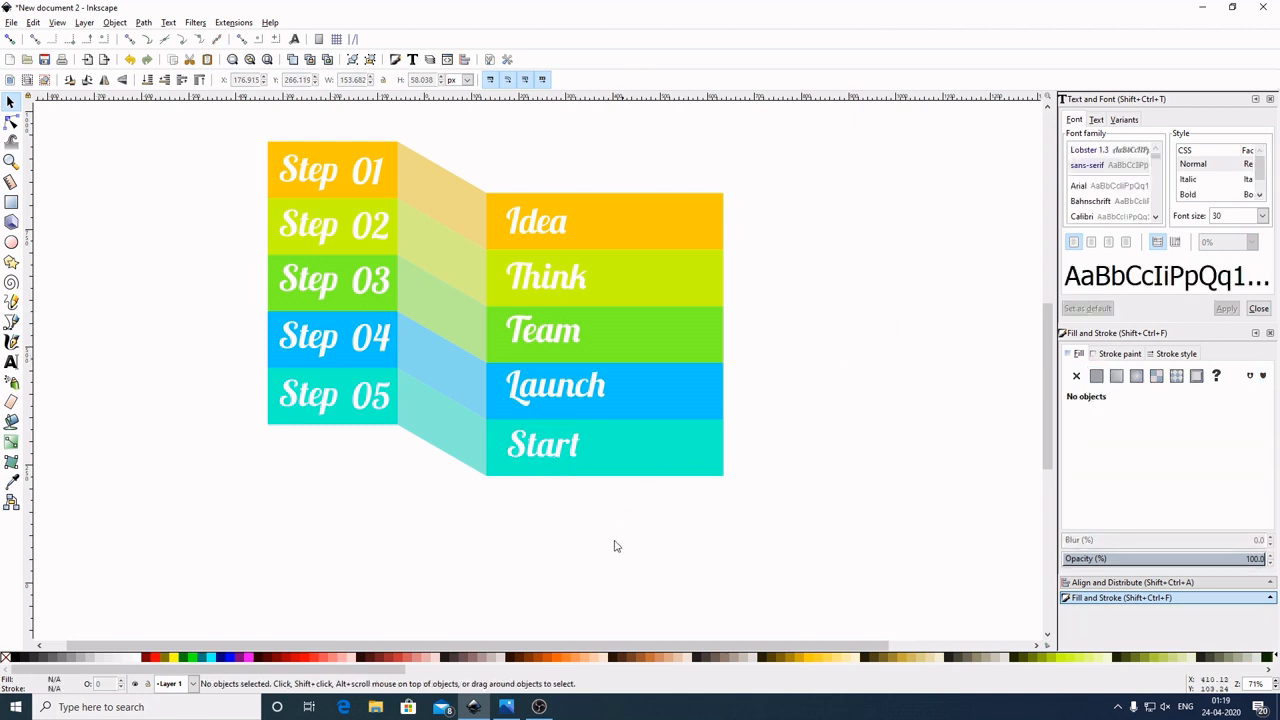
# Step: Check the icons in the reference image, open Google Chrome and search the web for "flaticon"
pyautogui.click(507, 707)
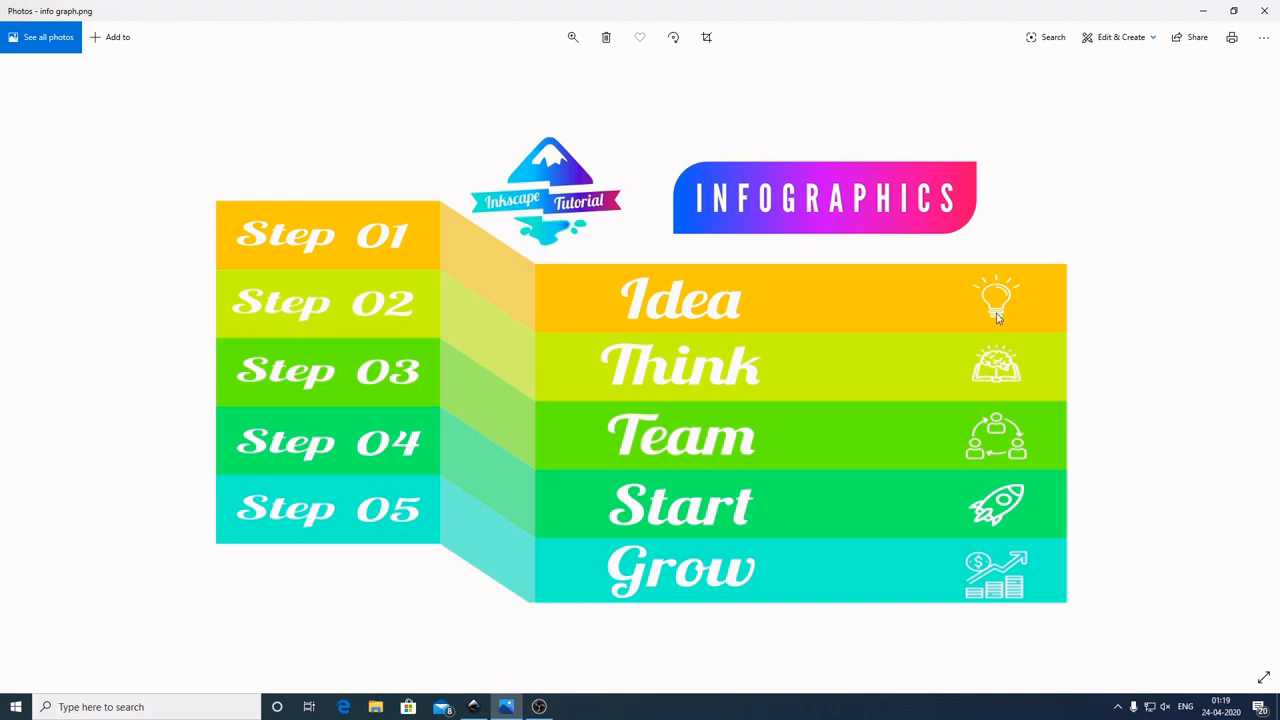
pyautogui.click(1201, 10)
pyautogui.click(1201, 10)
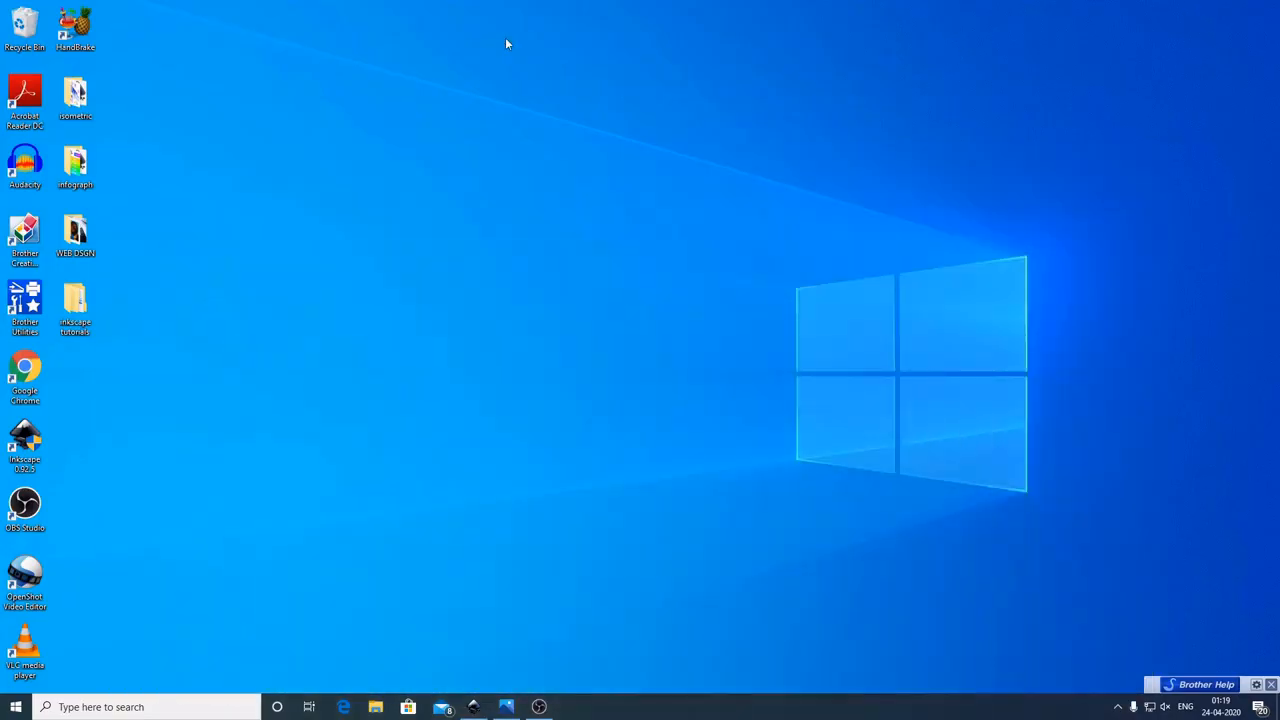
pyautogui.doubleClick(27, 390)
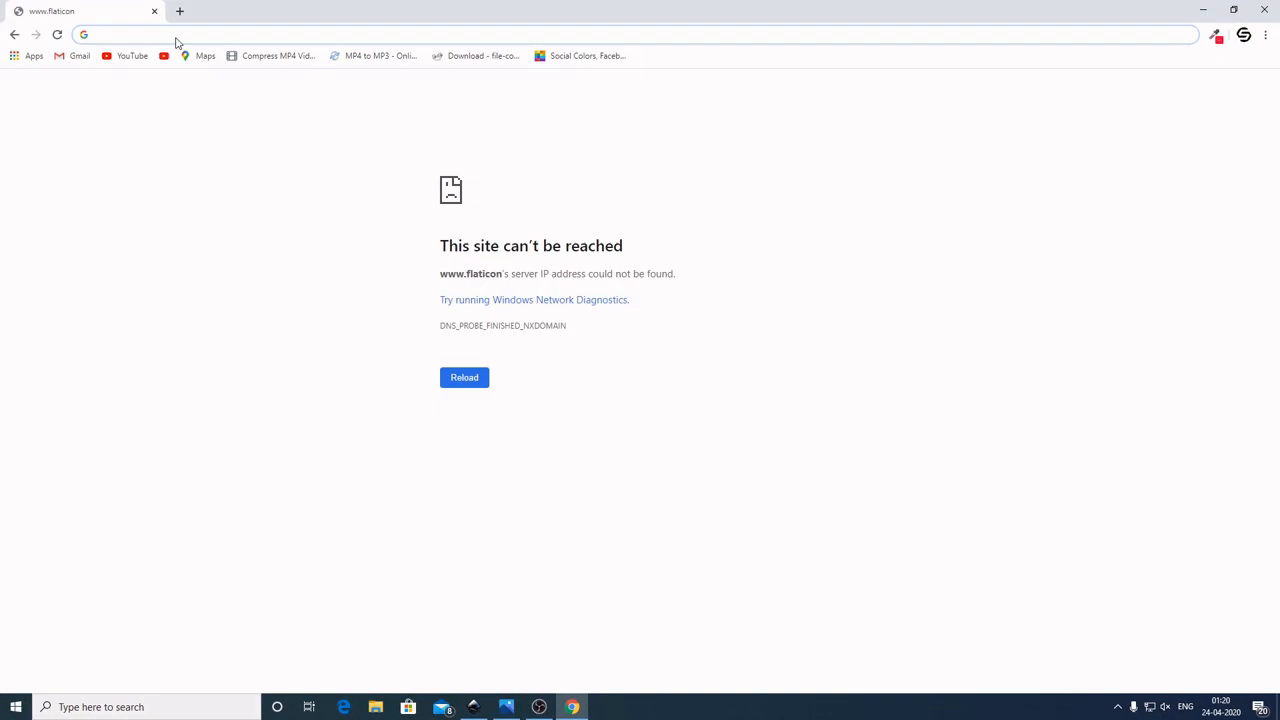
pyautogui.click(176, 40)
pyautogui.write('fla')
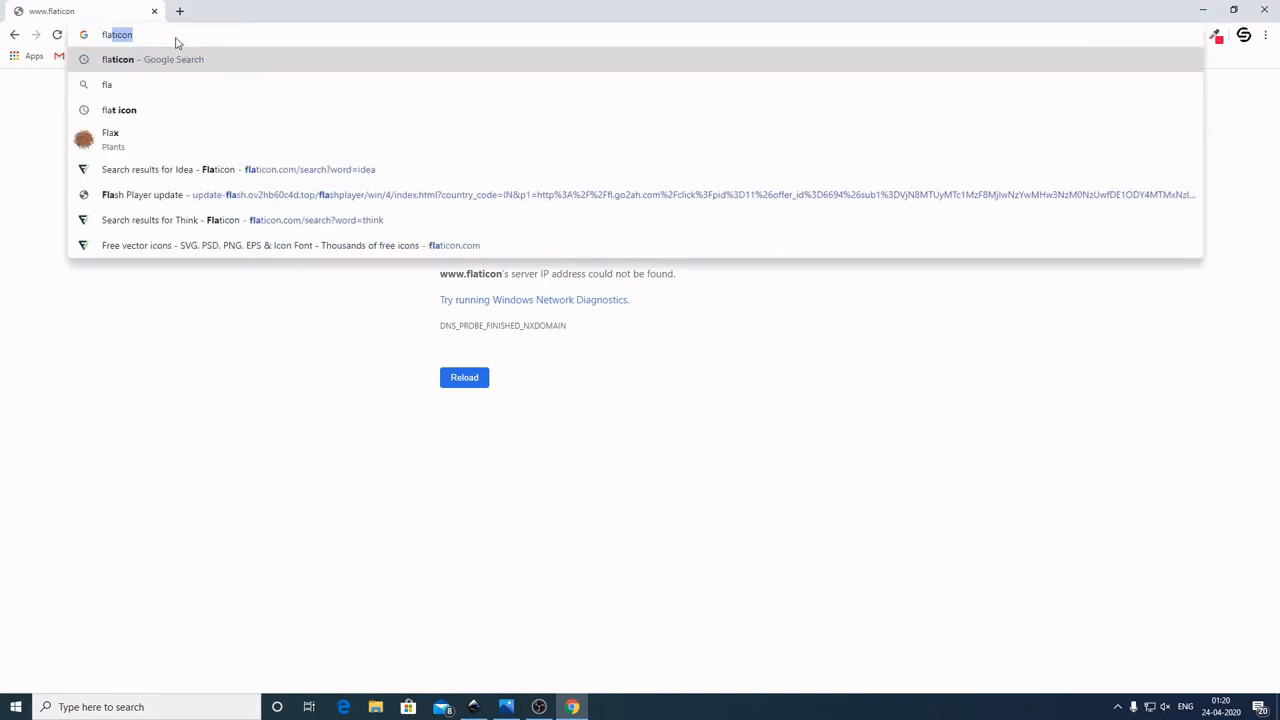
pyautogui.write('ticon')
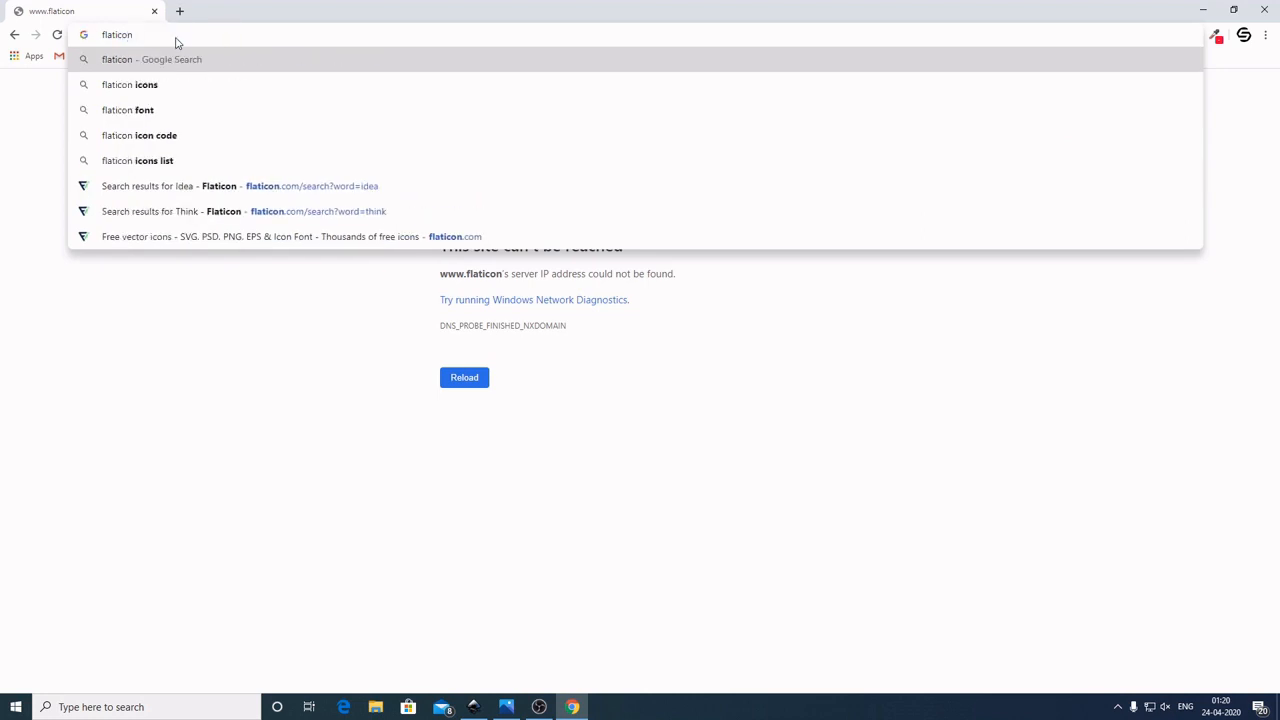
pyautogui.press('Return')
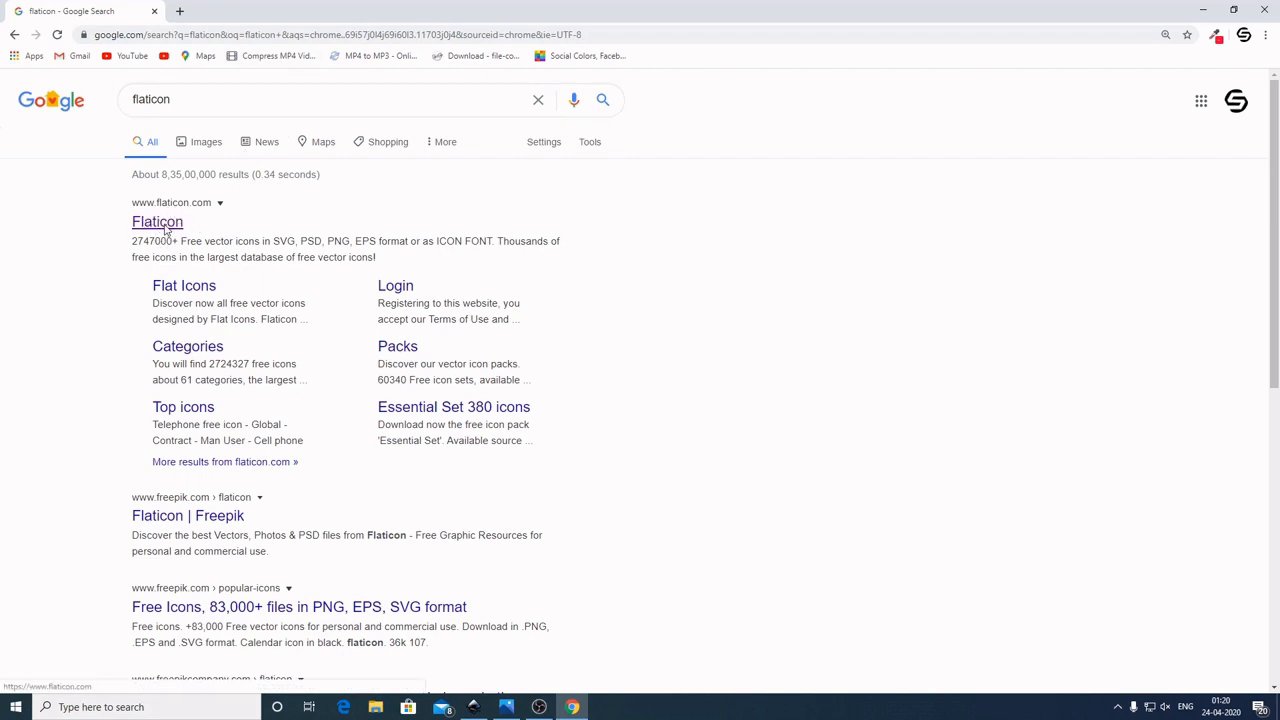
# Step: Open the Flaticon website from the search results in a new tab and dismiss its premium offer banner
pyautogui.rightClick(166, 223)
pyautogui.click(230, 238)
pyautogui.click(234, 8)
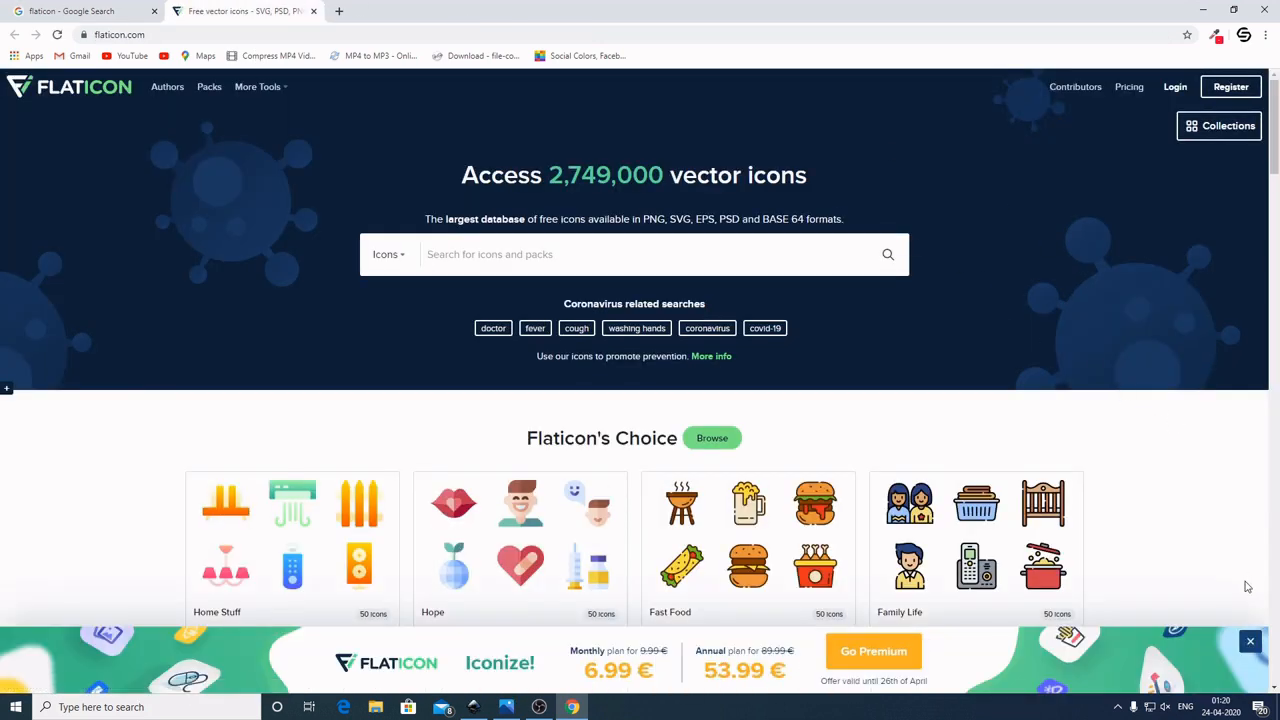
pyautogui.click(1251, 642)
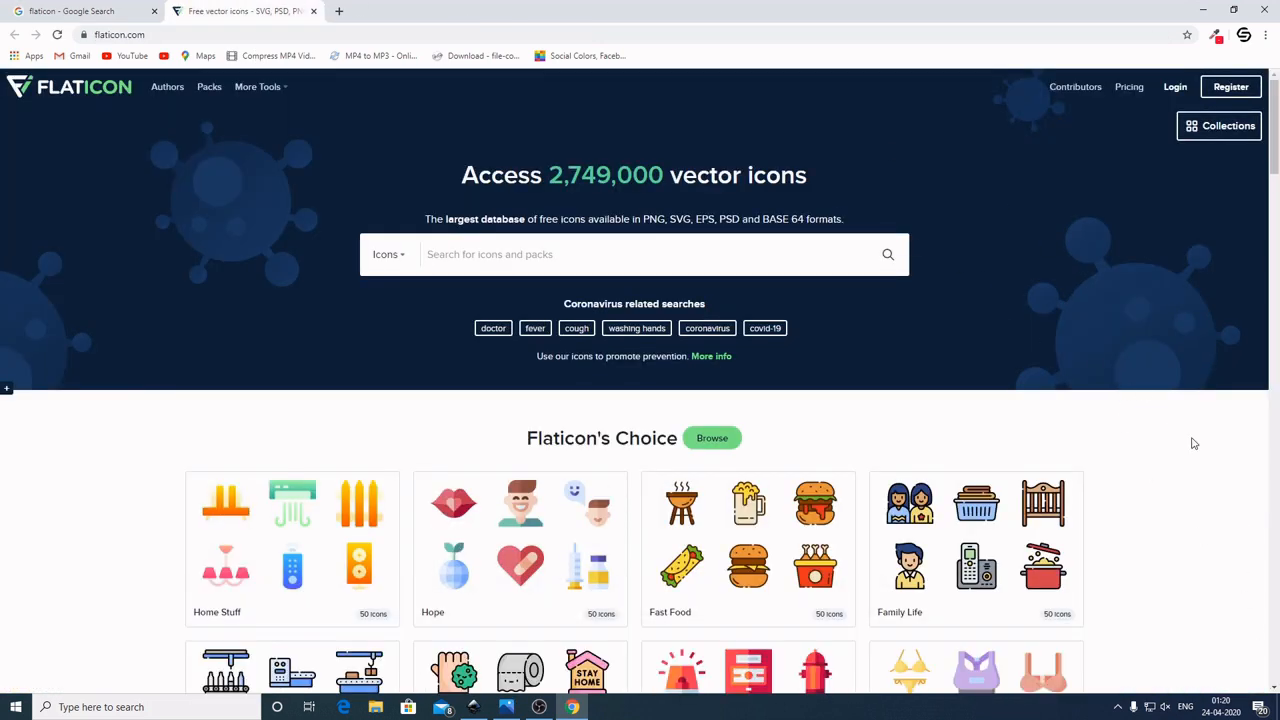
# Step: Look through the icon packs on the Flaticon home page
pyautogui.scroll(-2, 1193, 444)
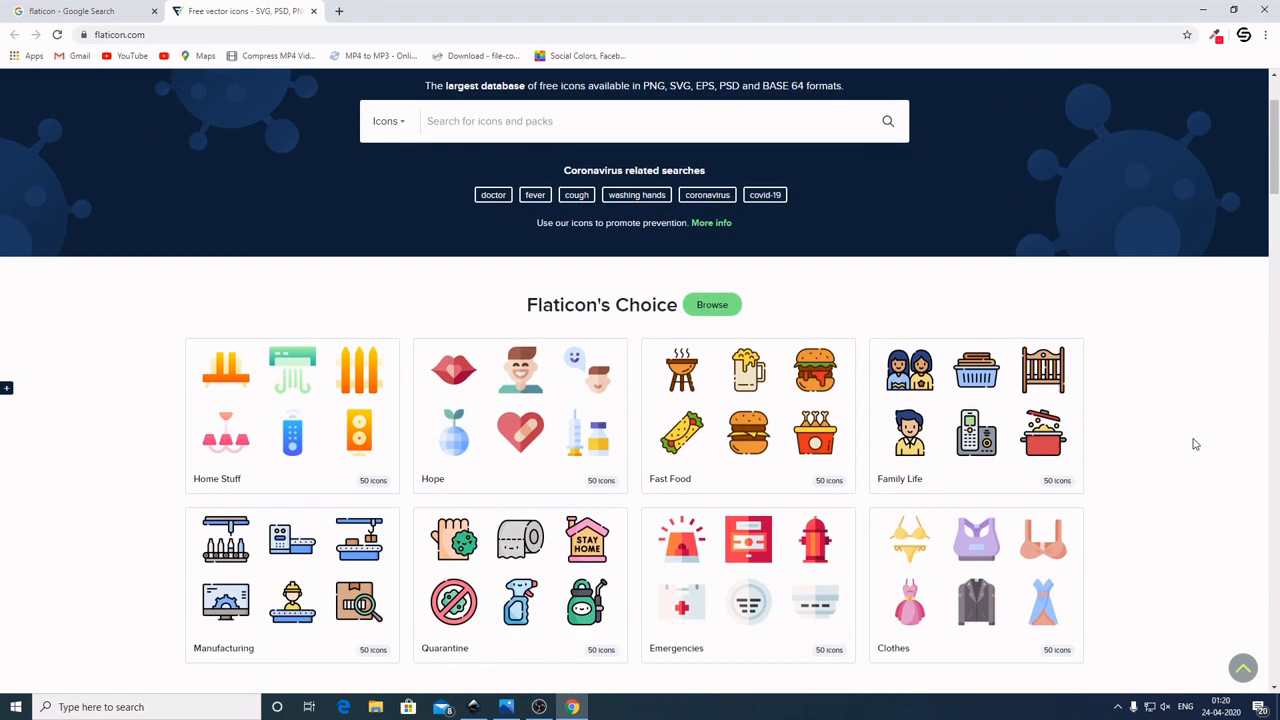
pyautogui.scroll(-2, 1193, 444)
pyautogui.scroll(-2, 1191, 440)
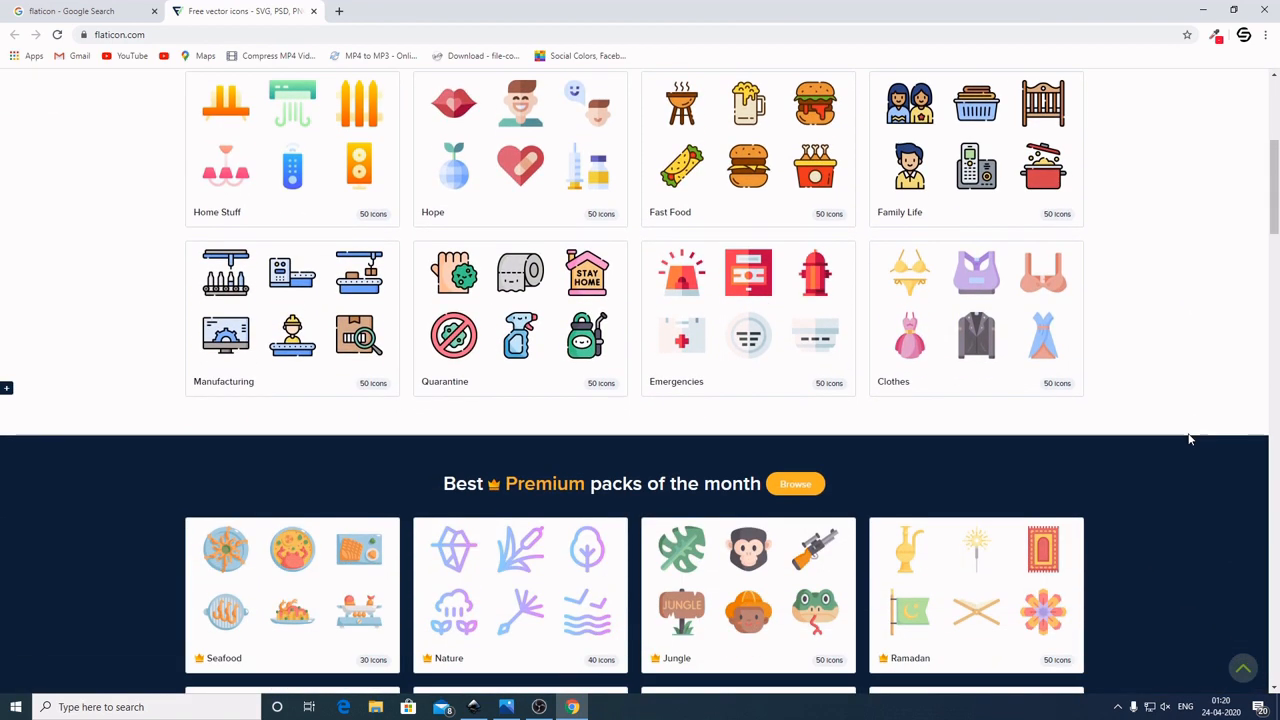
pyautogui.scroll(-9, 1192, 437)
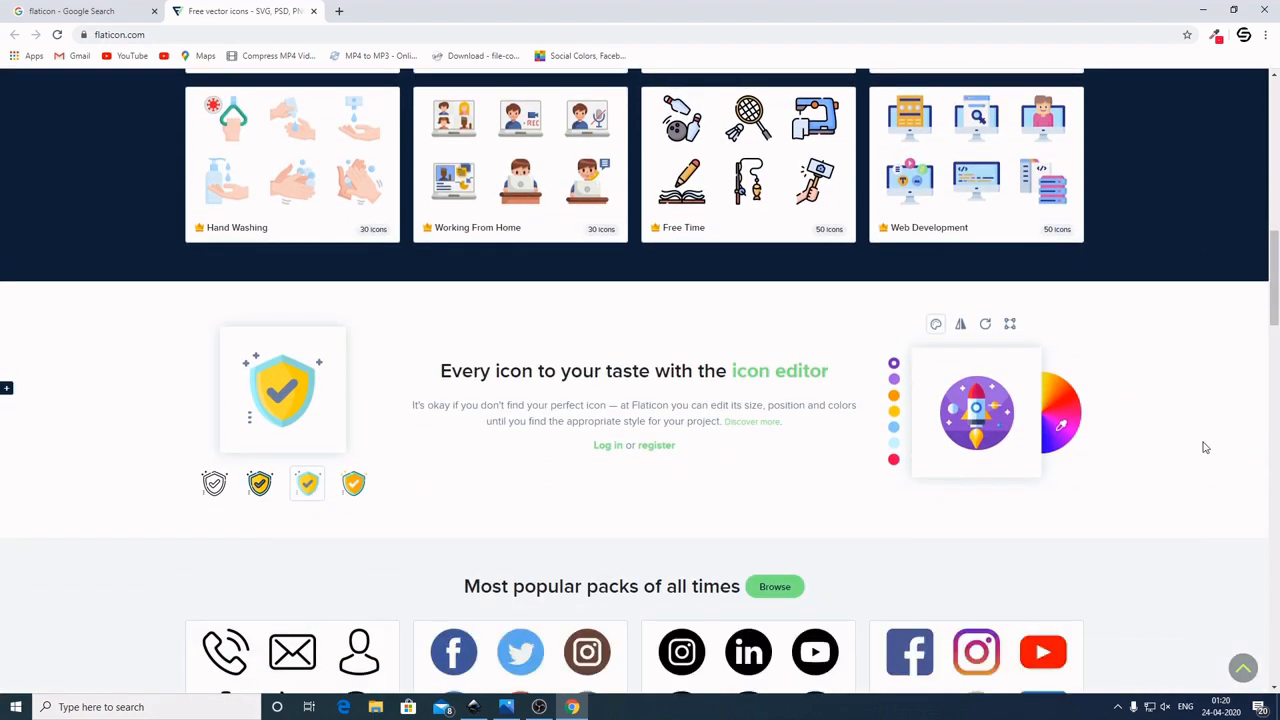
pyautogui.scroll(-4, 1205, 447)
pyautogui.scroll(10, 1205, 445)
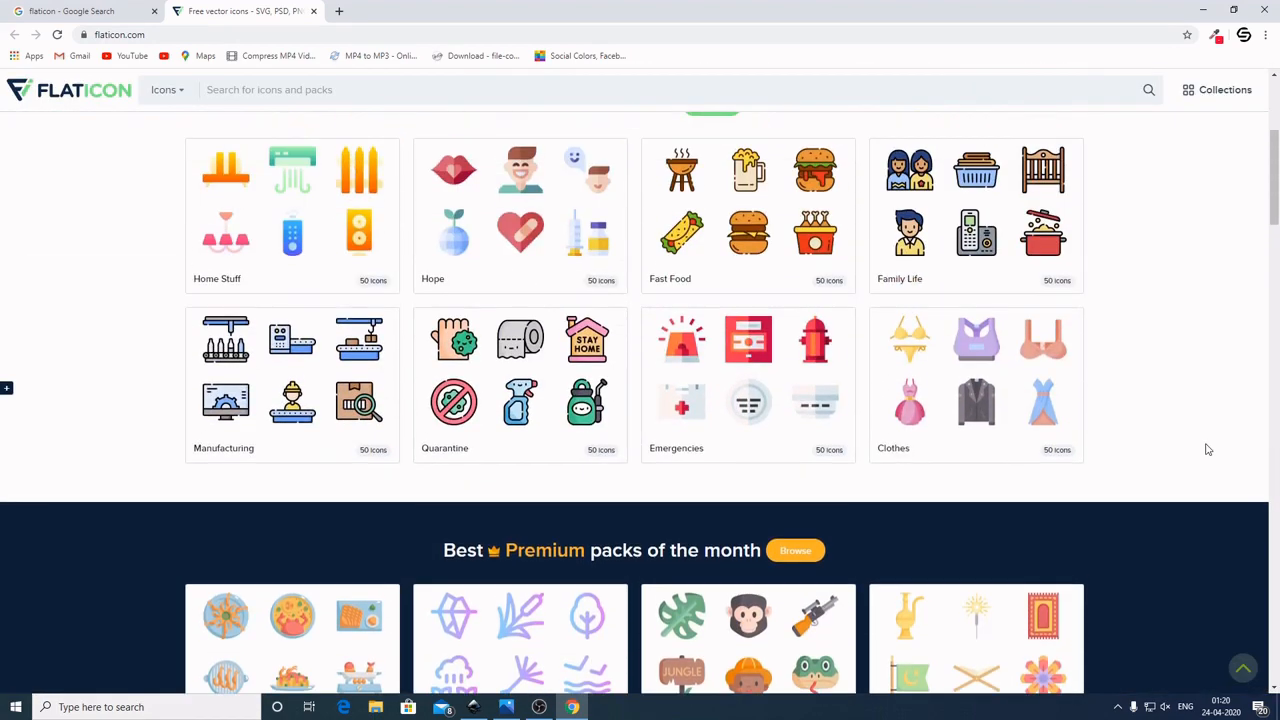
pyautogui.scroll(3, 1205, 449)
pyautogui.scroll(1, 1206, 449)
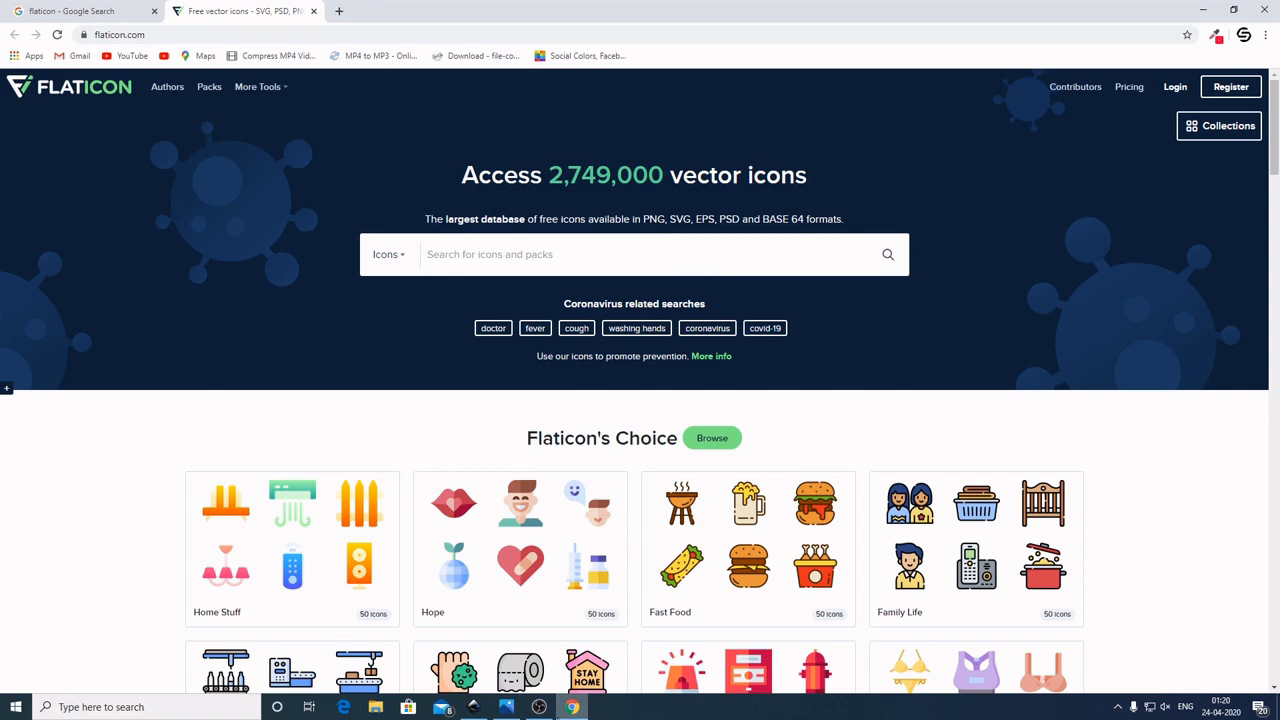
# Step: Check the reference infographic's icons, return to Flaticon and search its icons for "lightbulb"
pyautogui.click(506, 707)
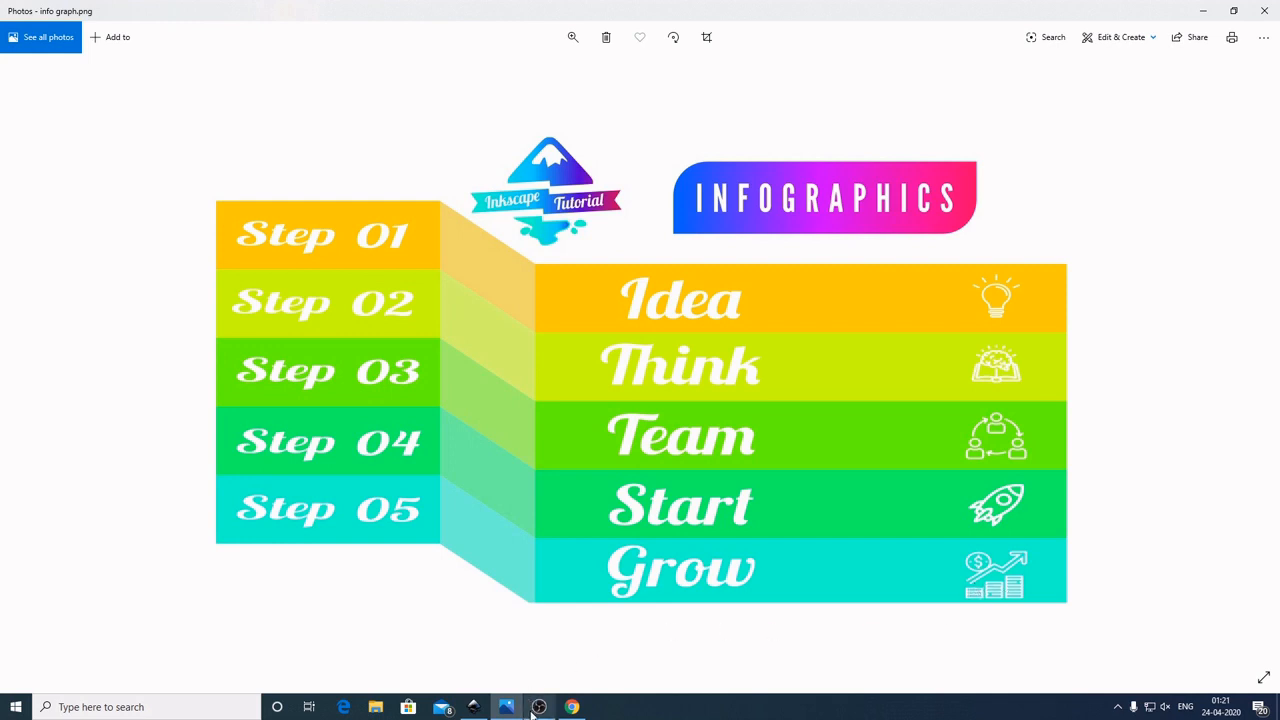
pyautogui.moveTo(576, 710)
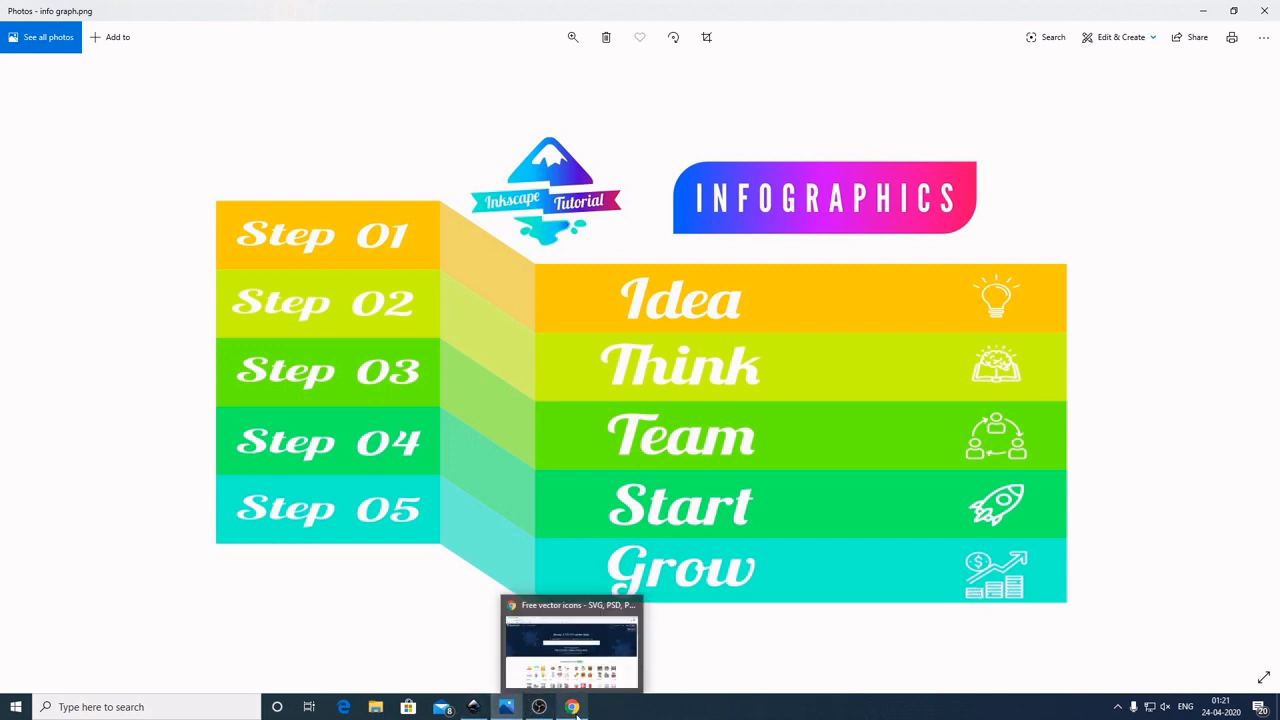
pyautogui.click(580, 640)
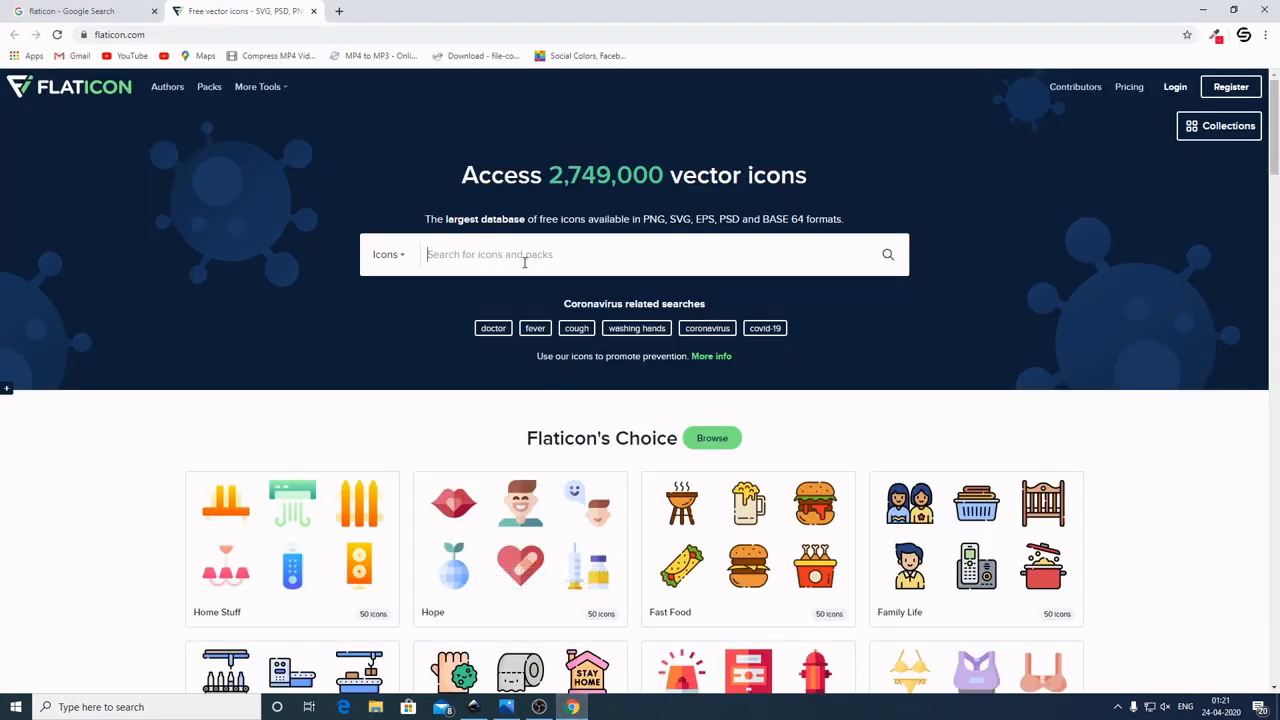
pyautogui.write('lightbu')
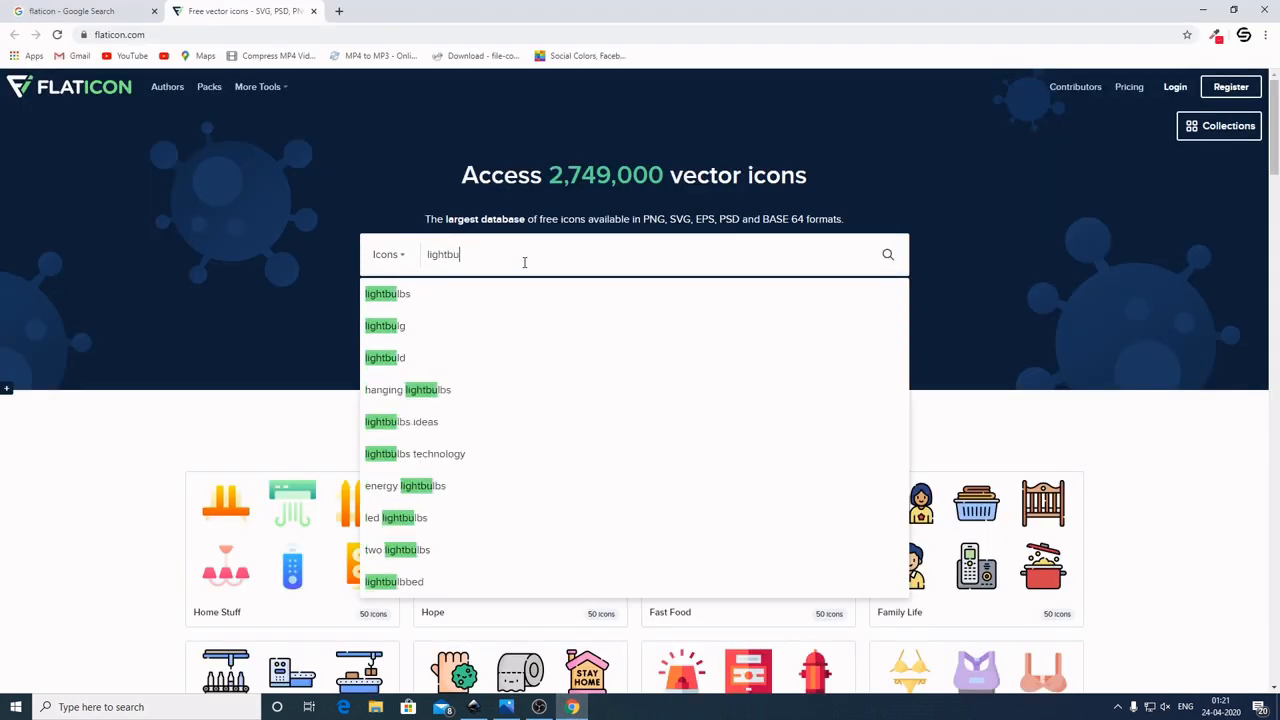
pyautogui.write('lb')
pyautogui.press('Return')
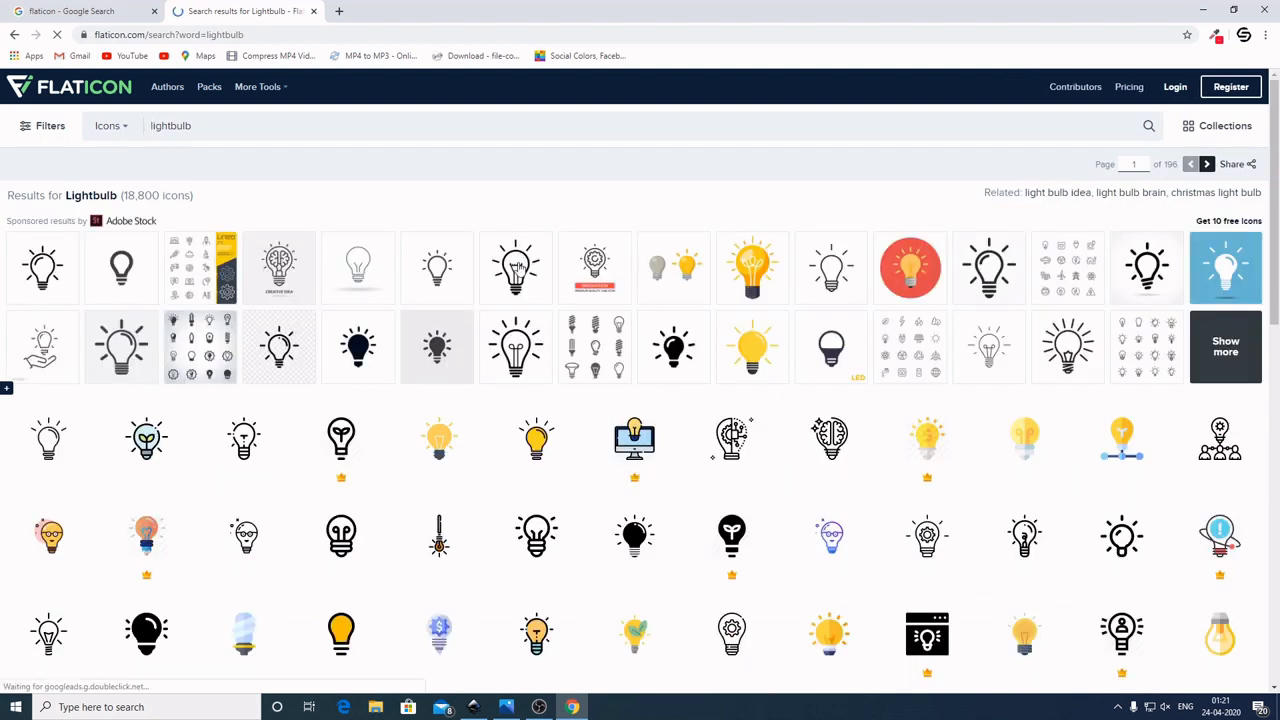
# Step: Download the first outlined lightbulb icon as a free SVG and dismiss the attribution notice
pyautogui.click(46, 452)
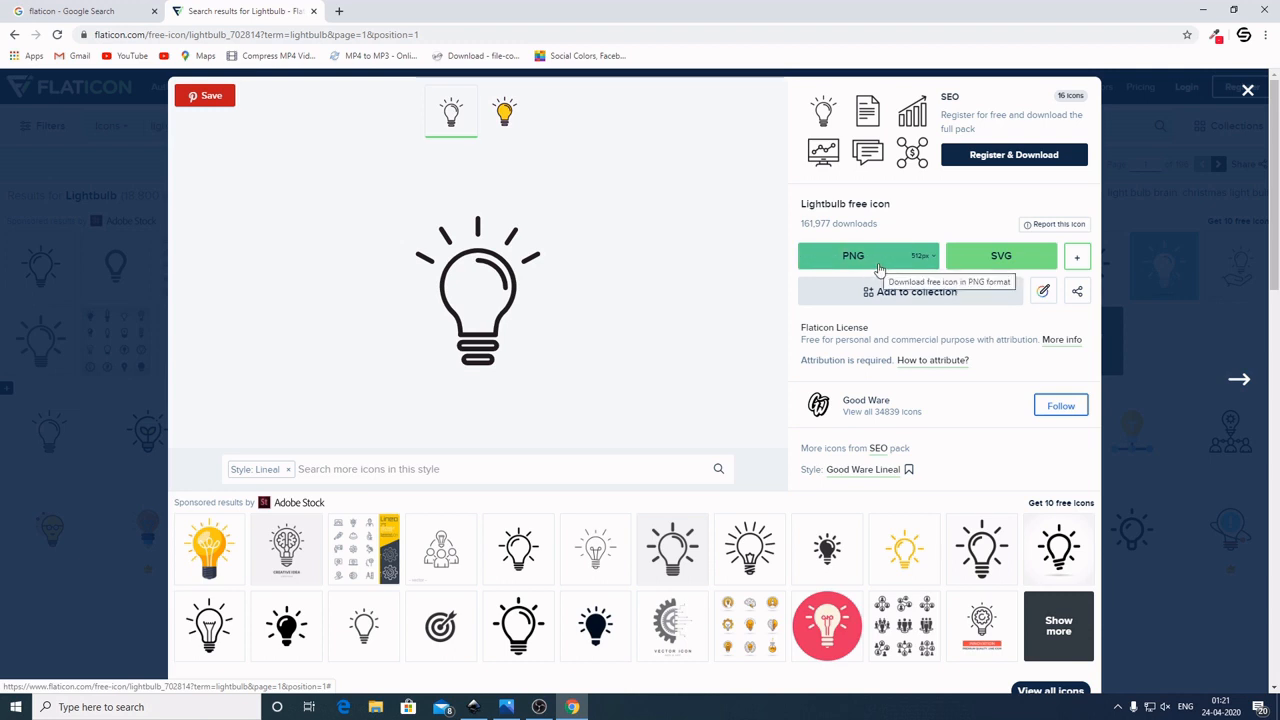
pyautogui.click(1013, 265)
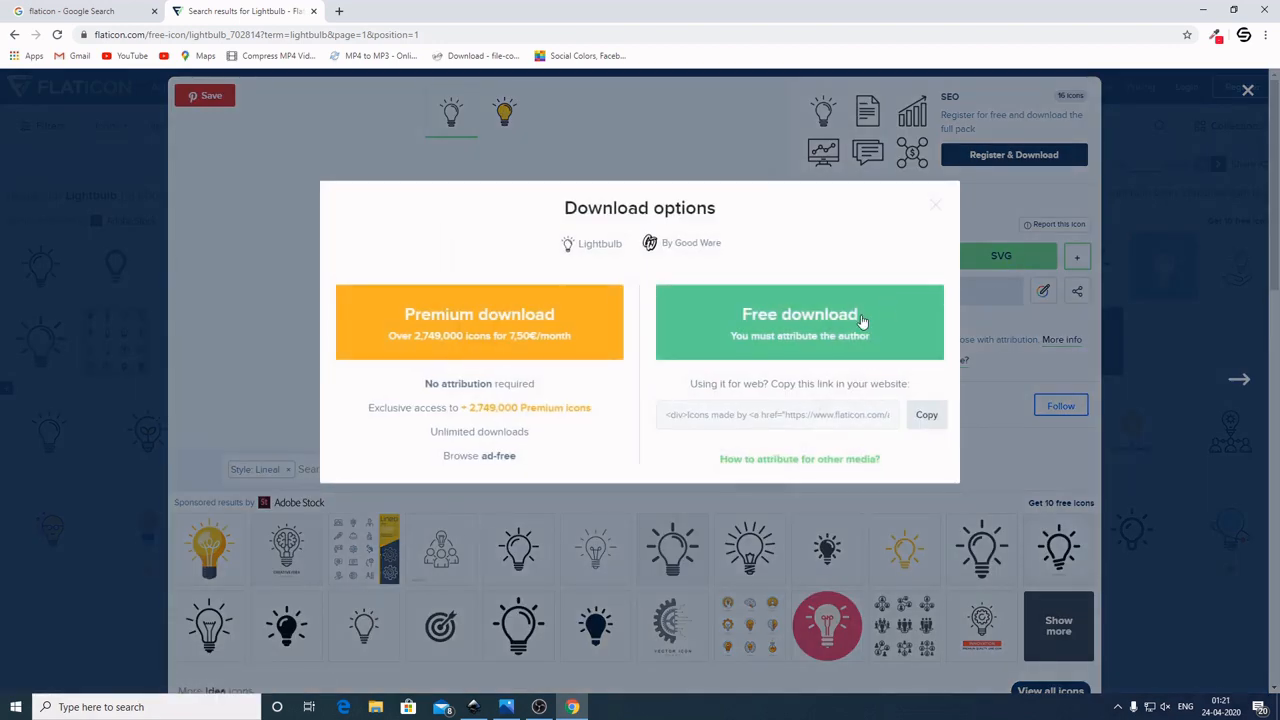
pyautogui.click(832, 330)
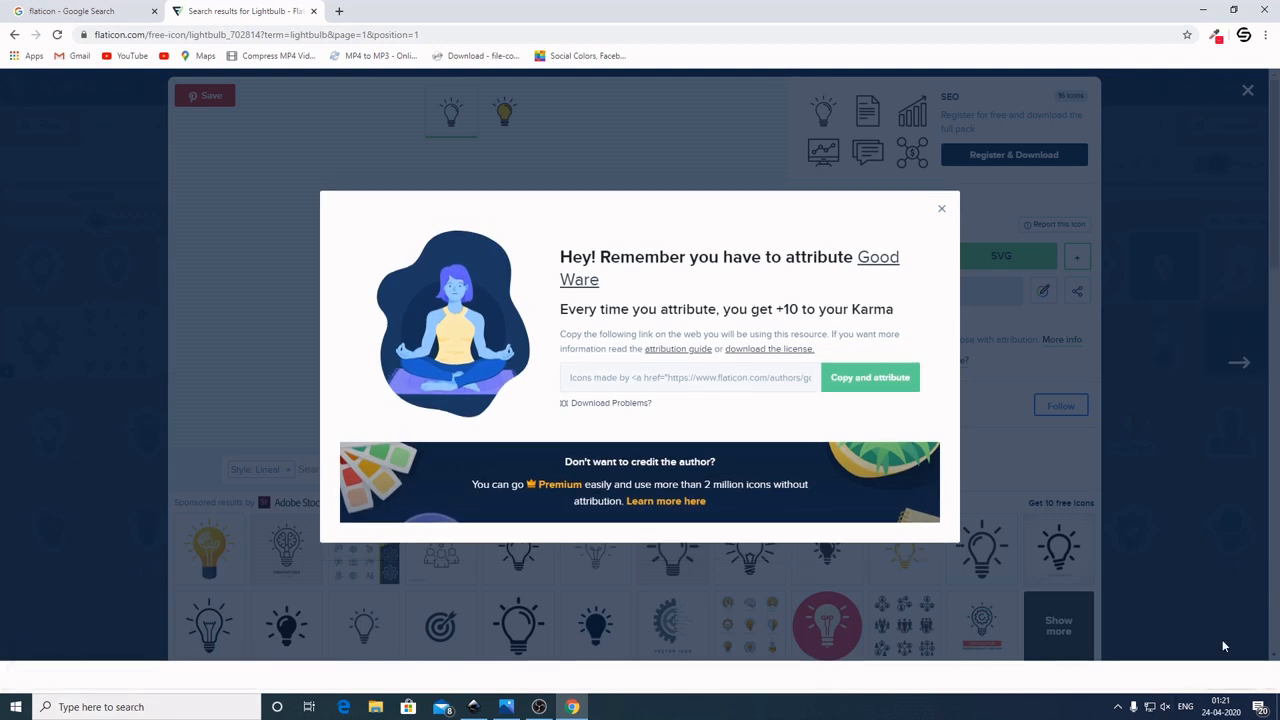
pyautogui.click(1268, 677)
pyautogui.click(941, 208)
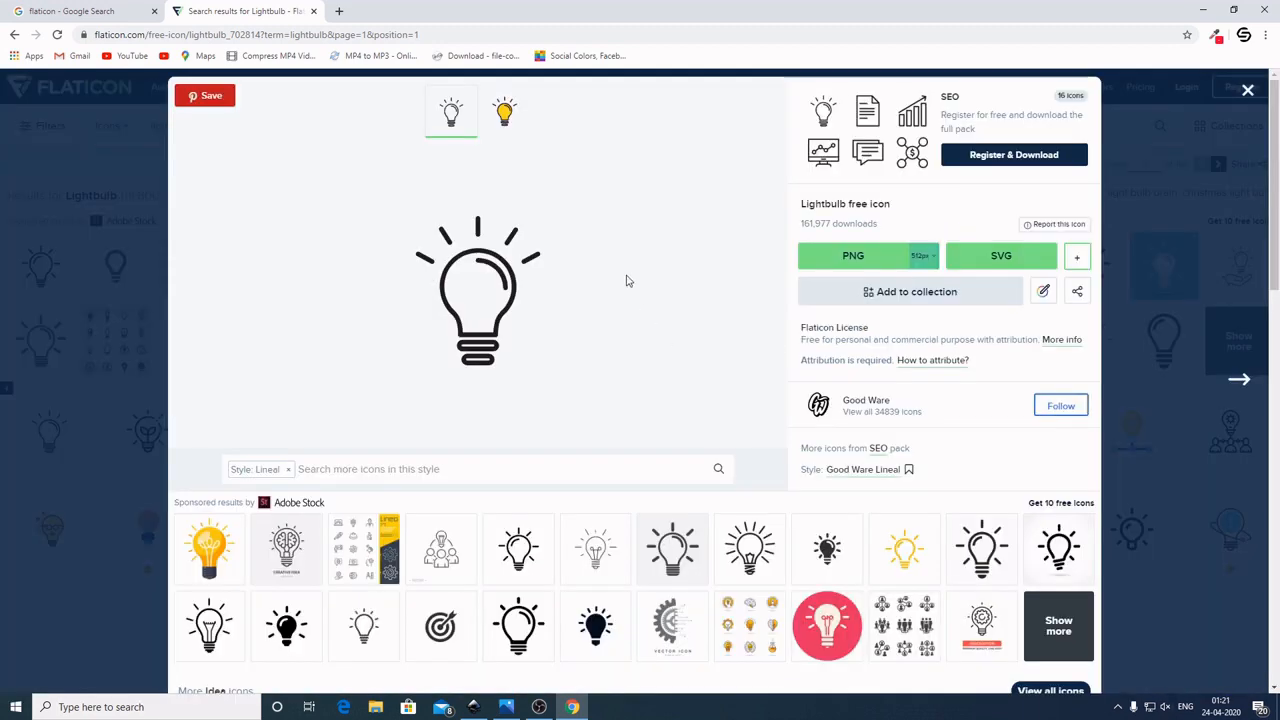
# Step: Look through the related idea icons, close the lightbulb's detail view and browse the lightbulb search results
pyautogui.scroll(-1, 998, 495)
pyautogui.scroll(-2, 998, 495)
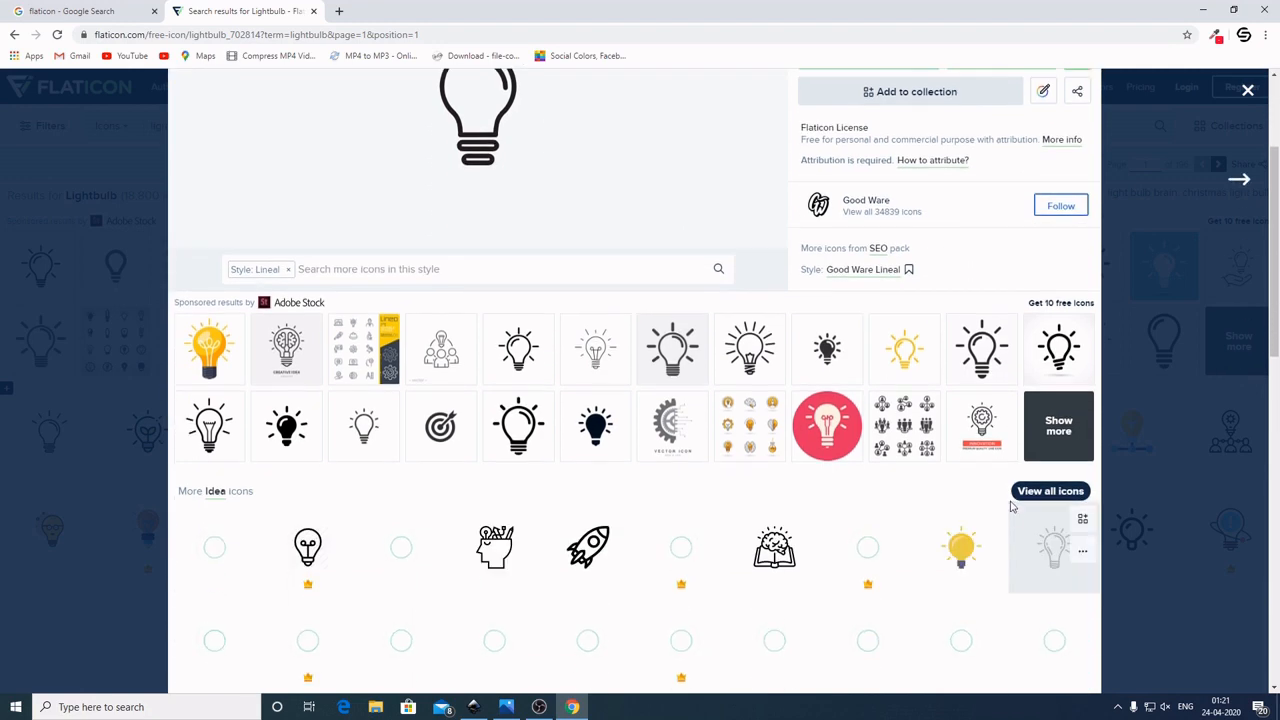
pyautogui.scroll(3, 998, 495)
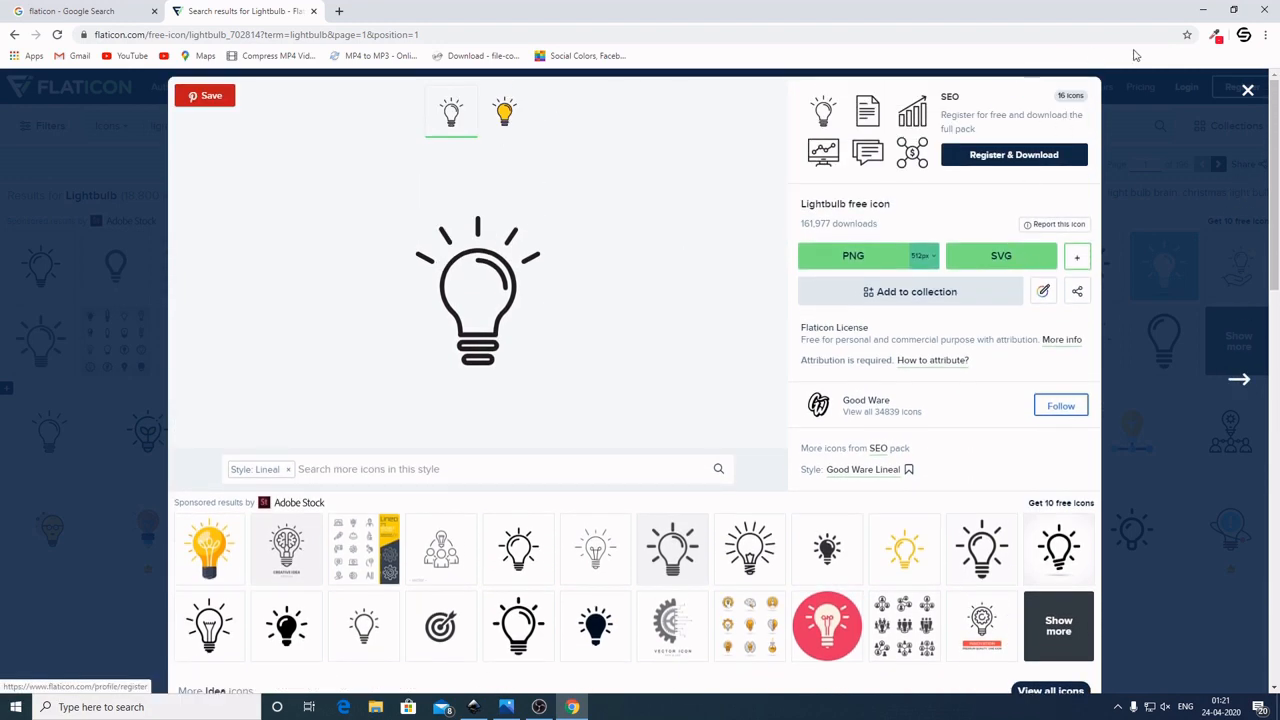
pyautogui.click(1248, 91)
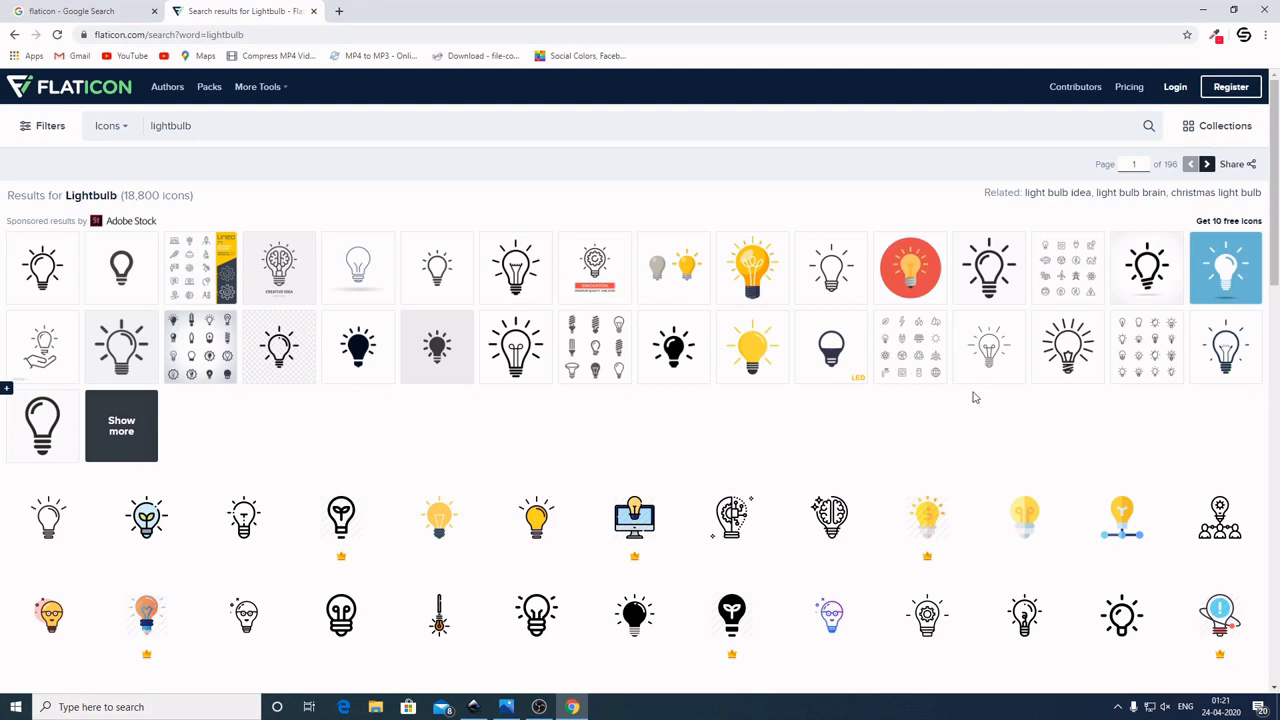
pyautogui.scroll(-5, 991, 457)
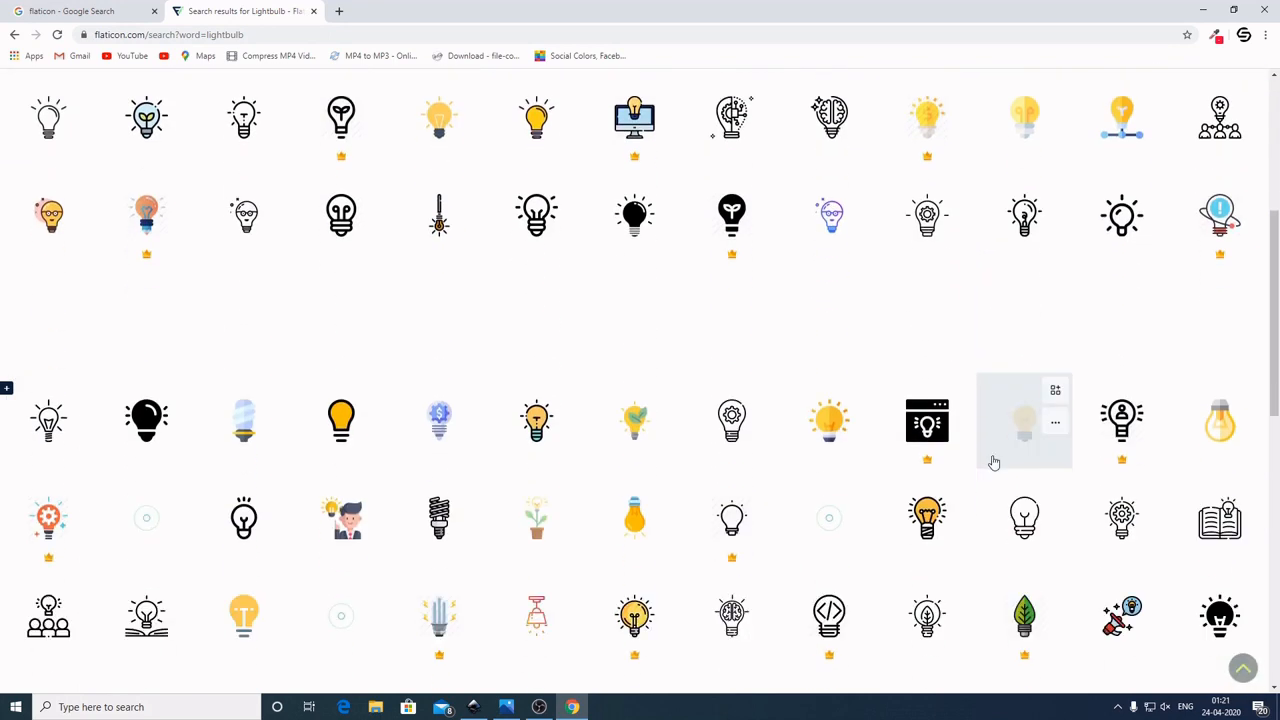
pyautogui.scroll(3, 993, 460)
pyautogui.scroll(2, 995, 466)
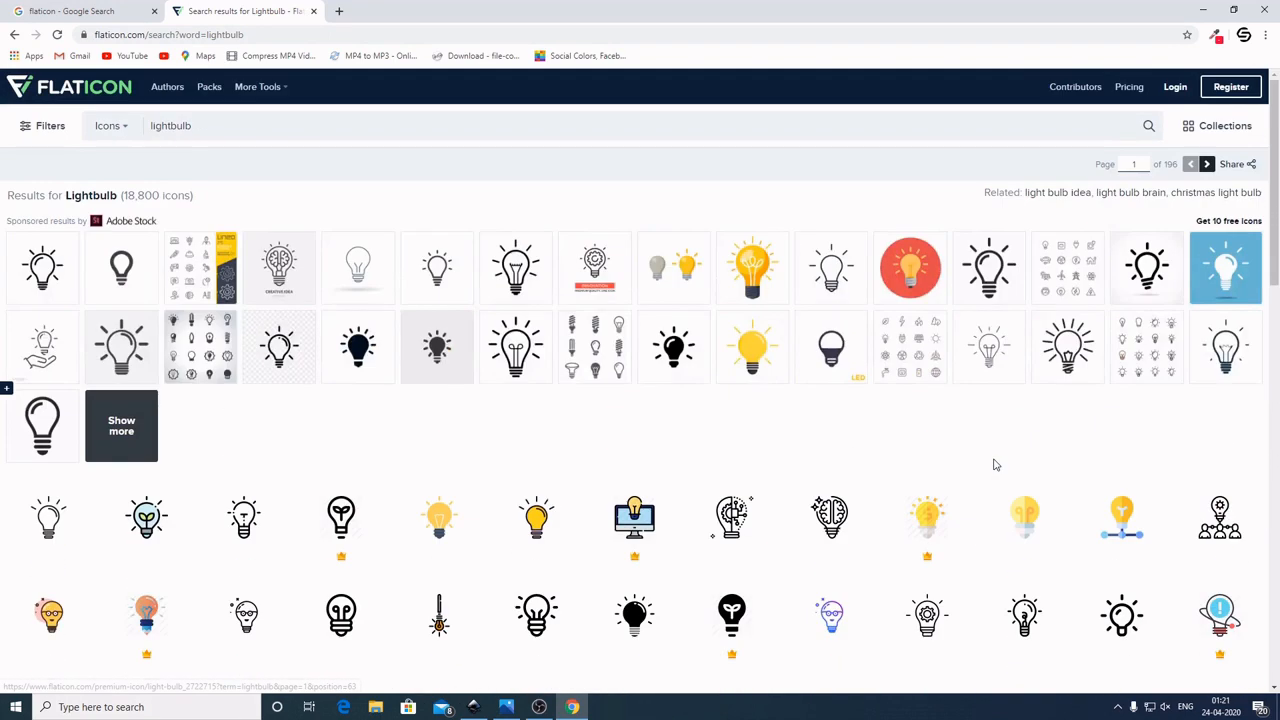
# Step: Minimize Chrome, the reference image and Inkscape, and open the infograph folder on the desktop
pyautogui.click(1201, 12)
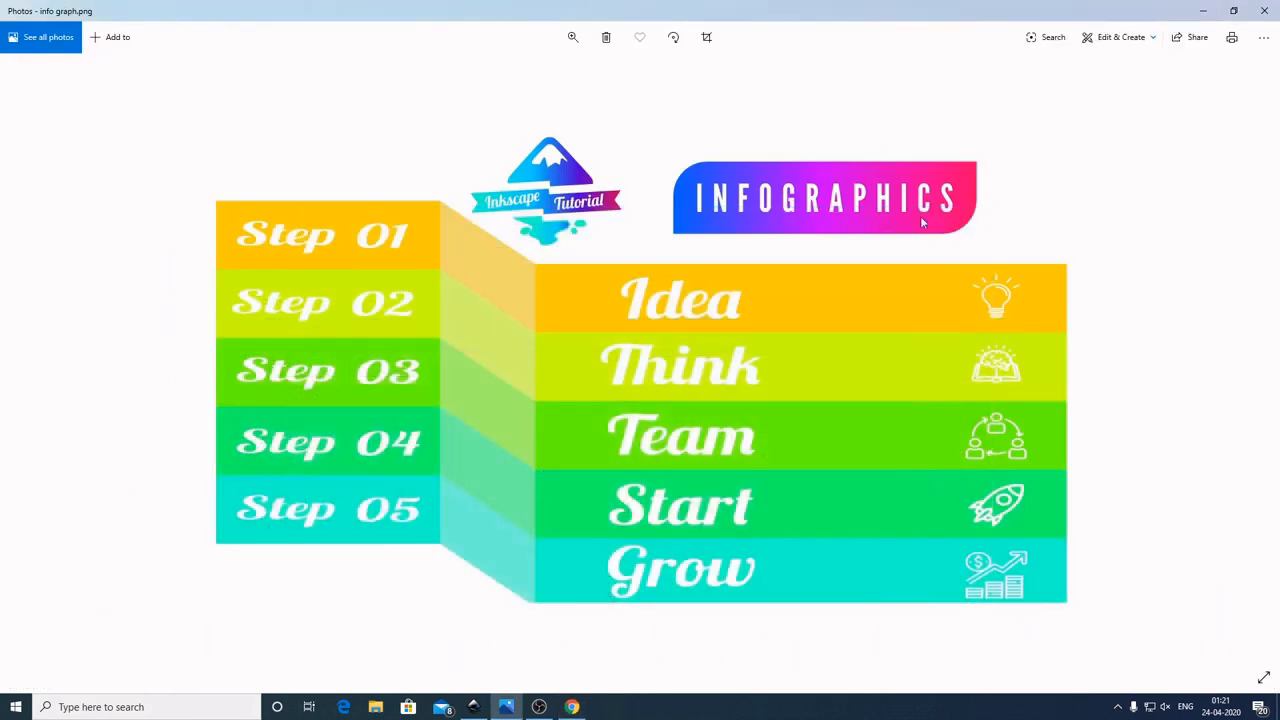
pyautogui.click(1203, 11)
pyautogui.click(464, 708)
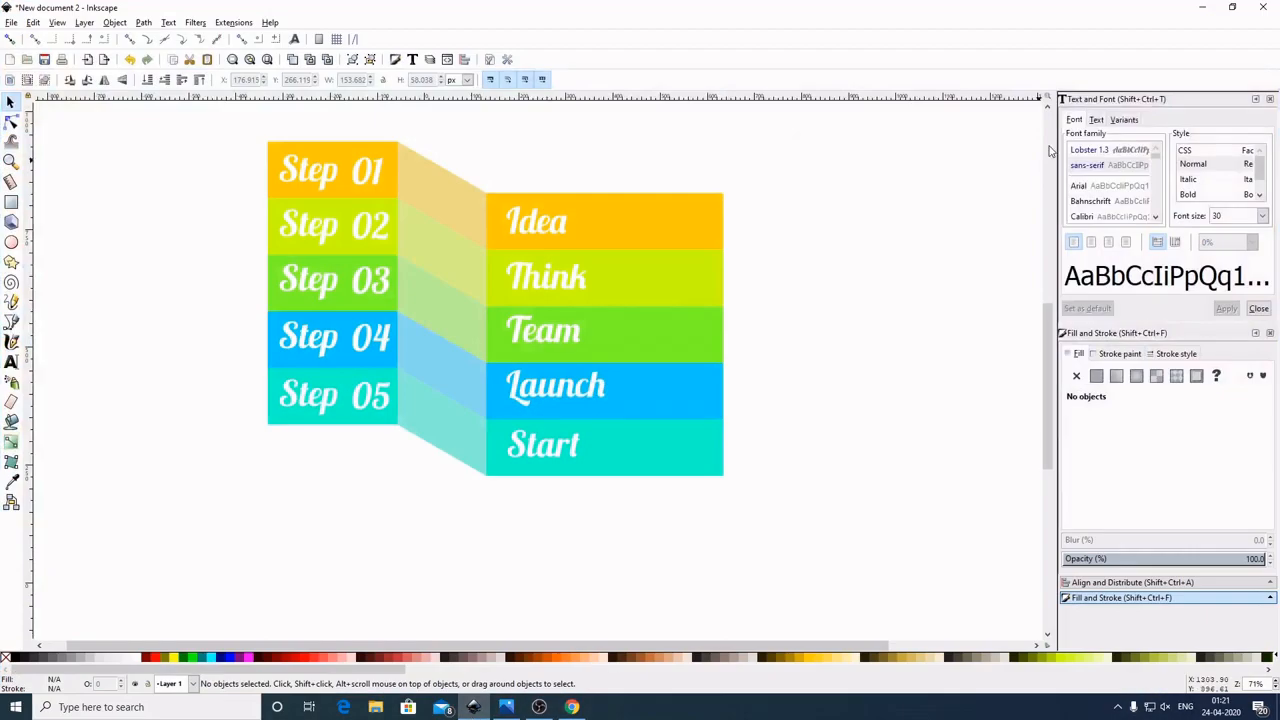
pyautogui.click(1203, 7)
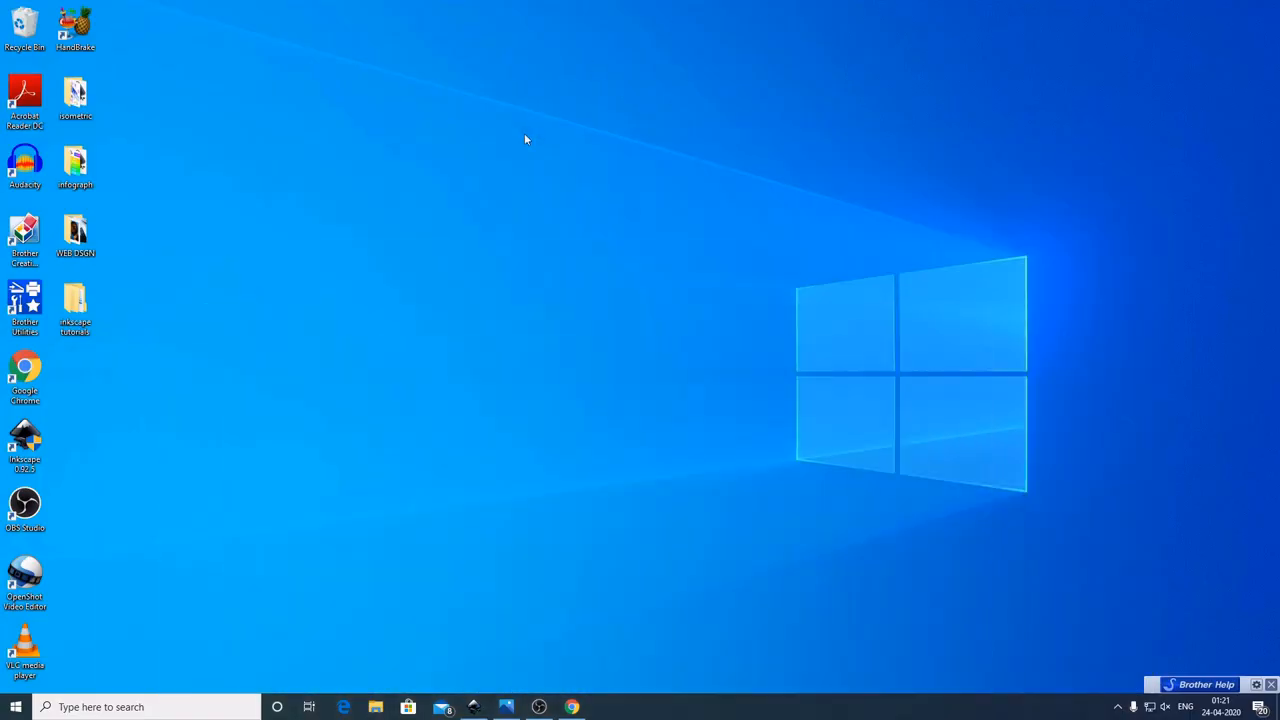
pyautogui.doubleClick(88, 177)
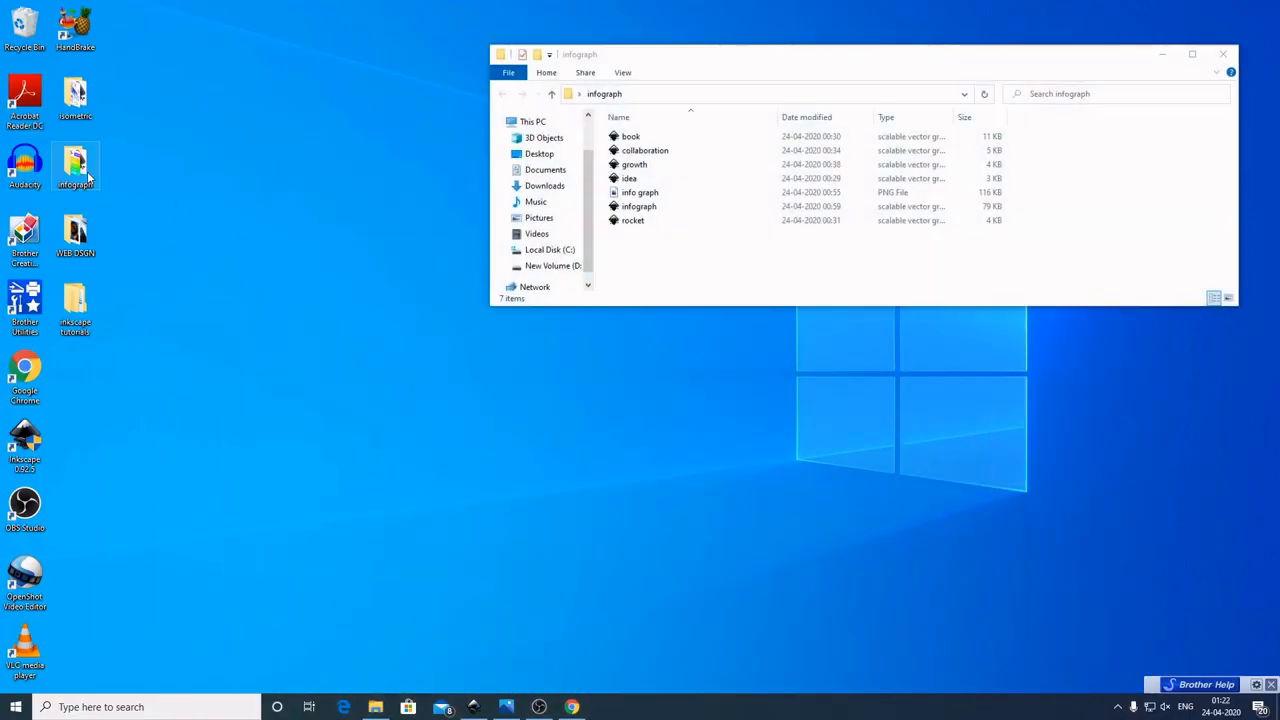
# Step: Open the idea, growth, collaboration, book and rocket SVG files from the infograph folder in Inkscape
pyautogui.doubleClick(646, 179)
pyautogui.doubleClick(647, 166)
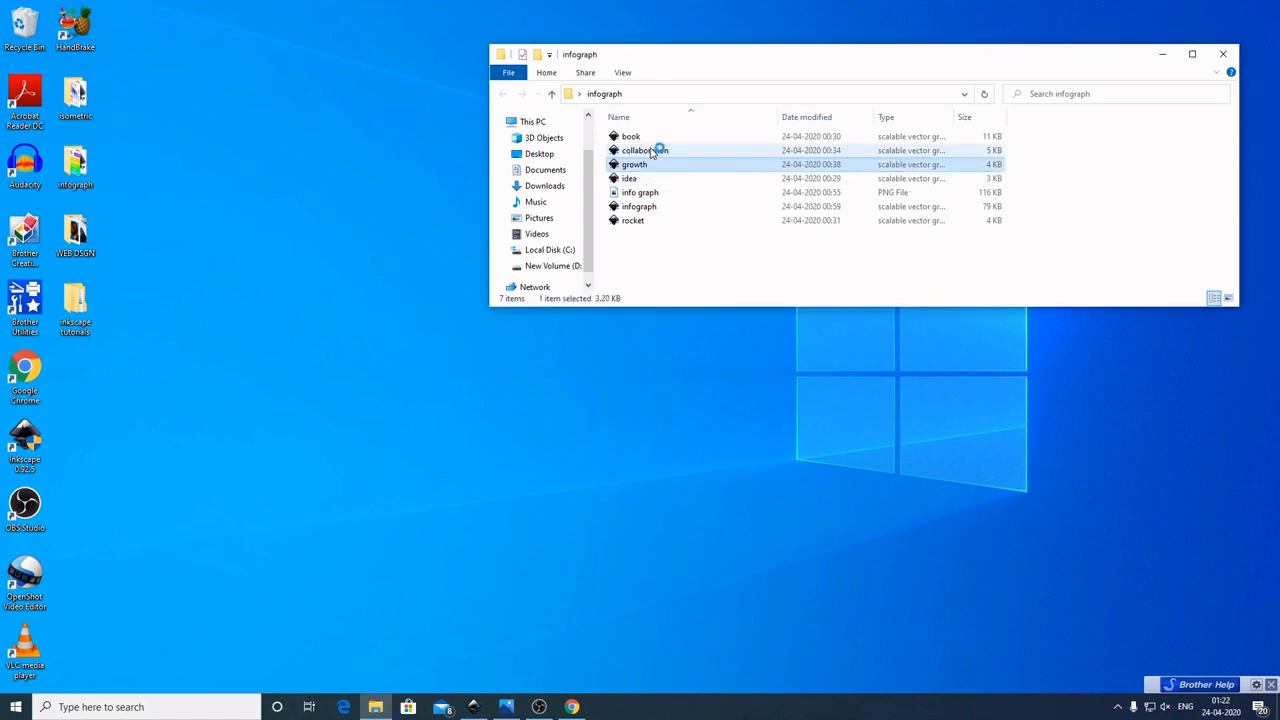
pyautogui.doubleClick(651, 151)
pyautogui.doubleClick(650, 136)
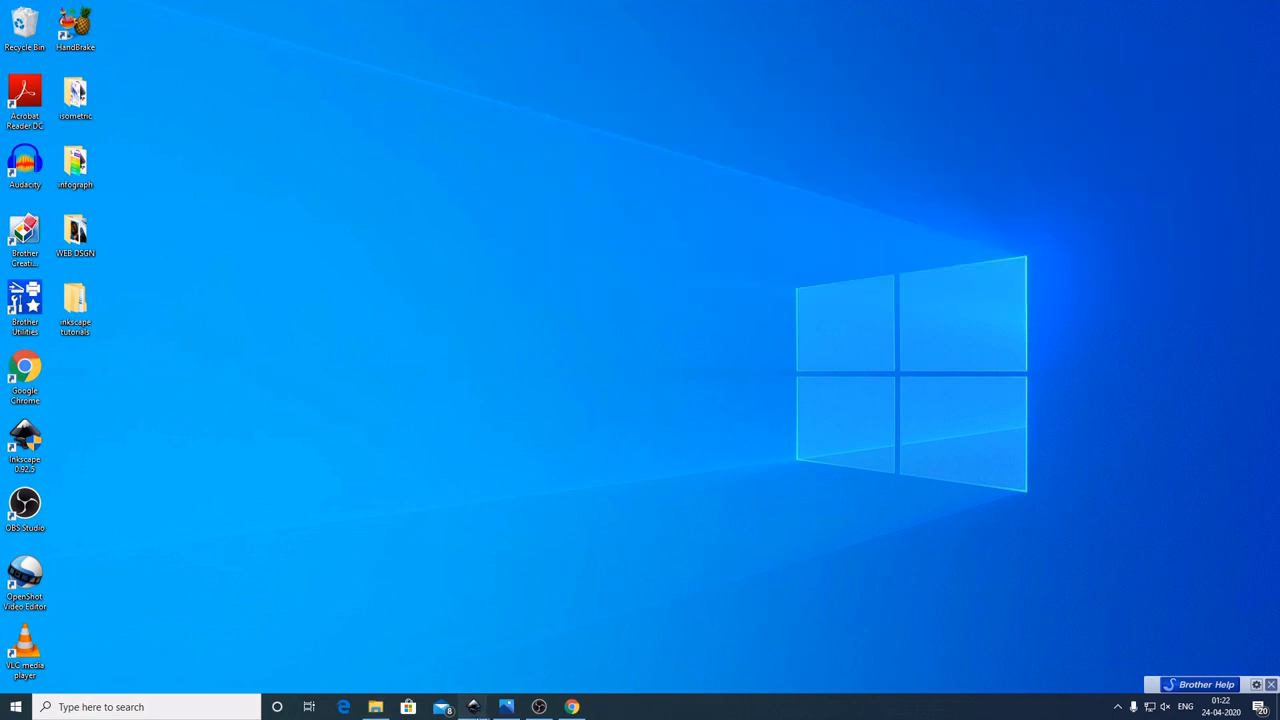
# Step: Copy the light bulb icon from idea.svg and paste it into the infographic document beside the bands' right parts
pyautogui.moveTo(474, 706)
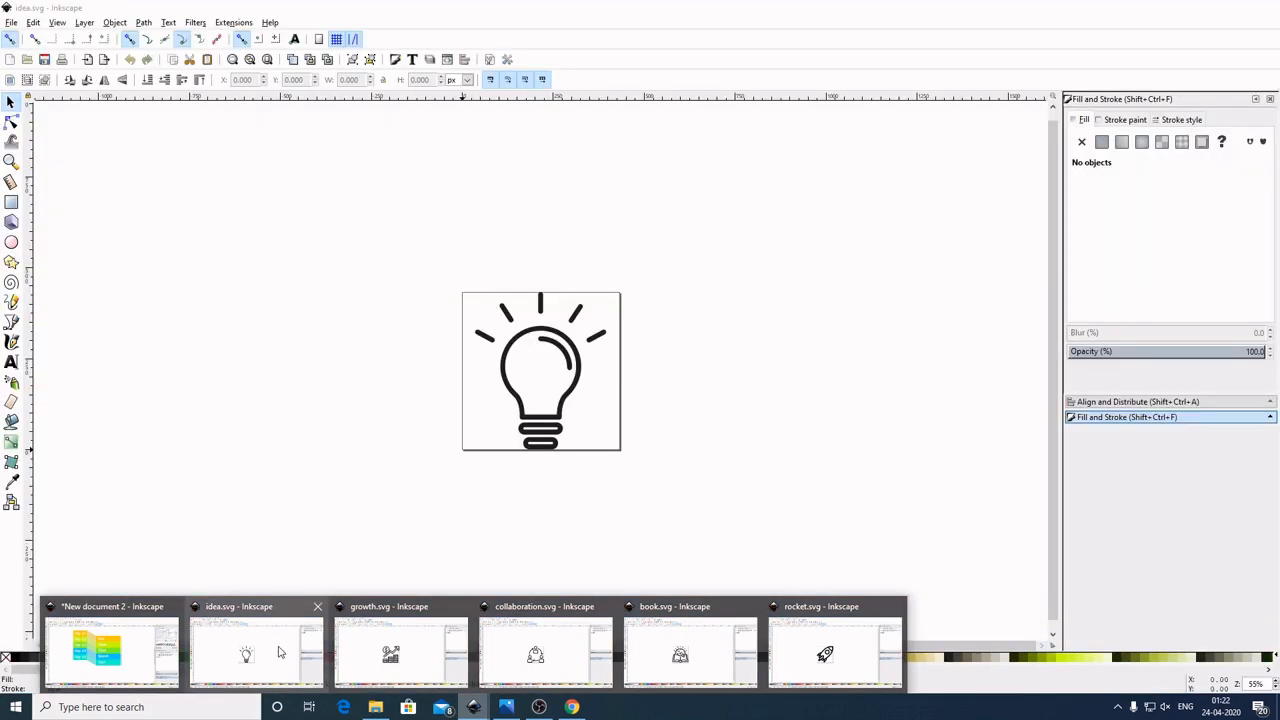
pyautogui.click(280, 652)
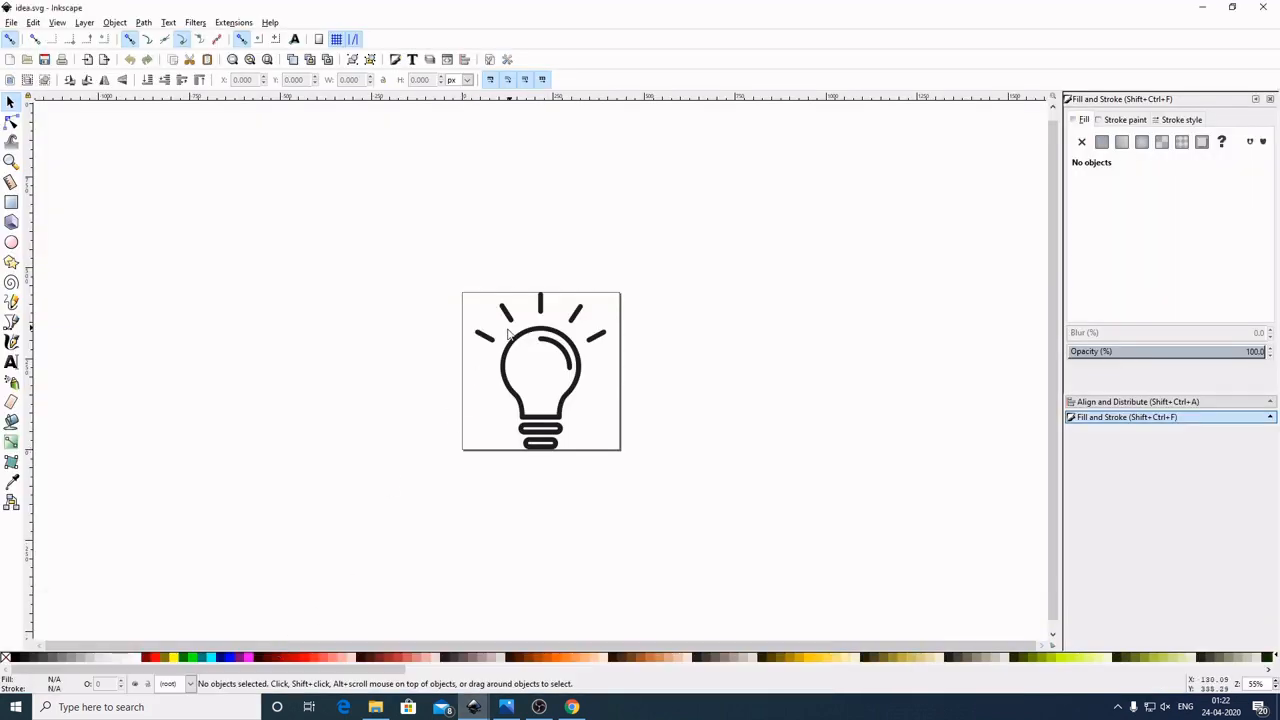
pyautogui.moveTo(366, 233); pyautogui.dragTo(775, 550)
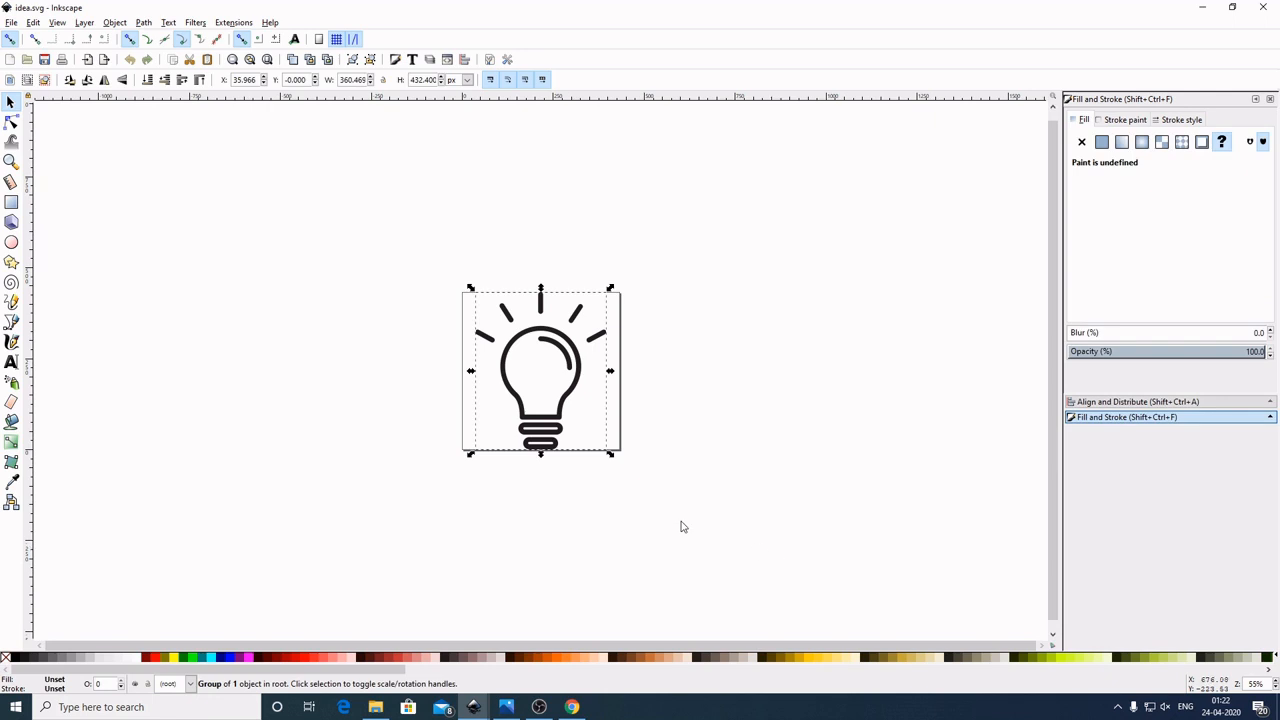
pyautogui.rightClick(578, 363)
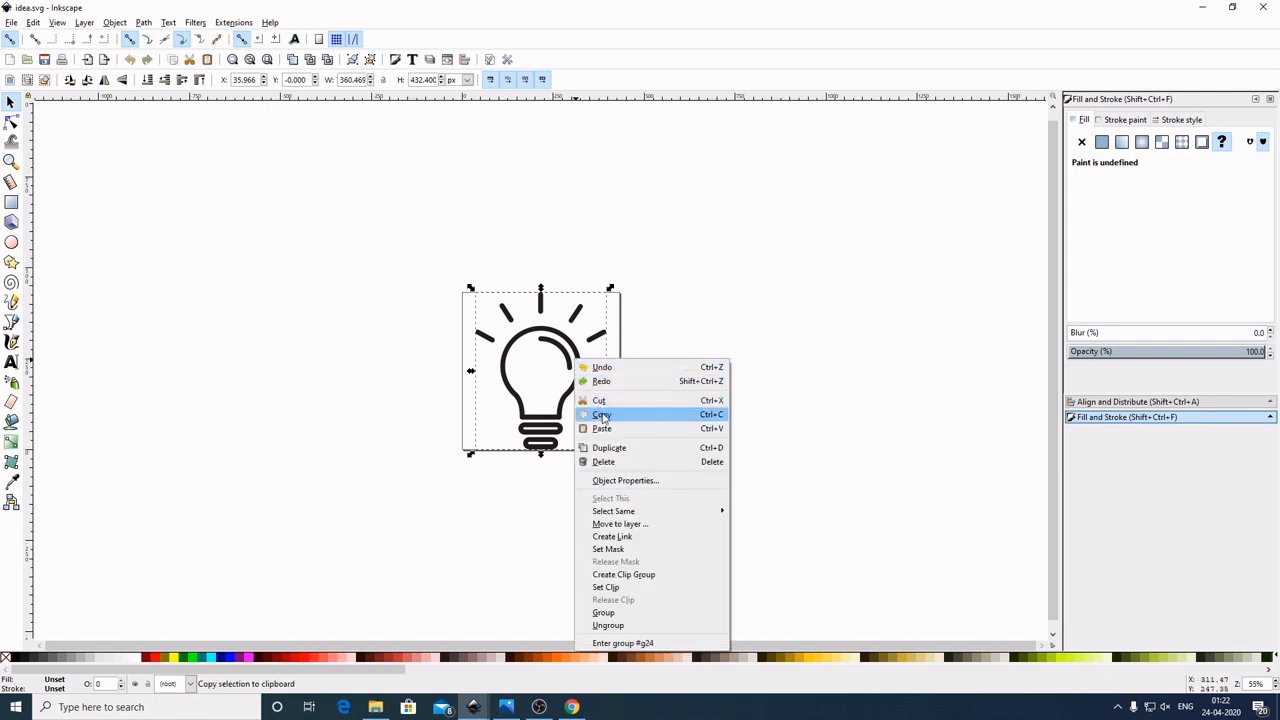
pyautogui.click(602, 414)
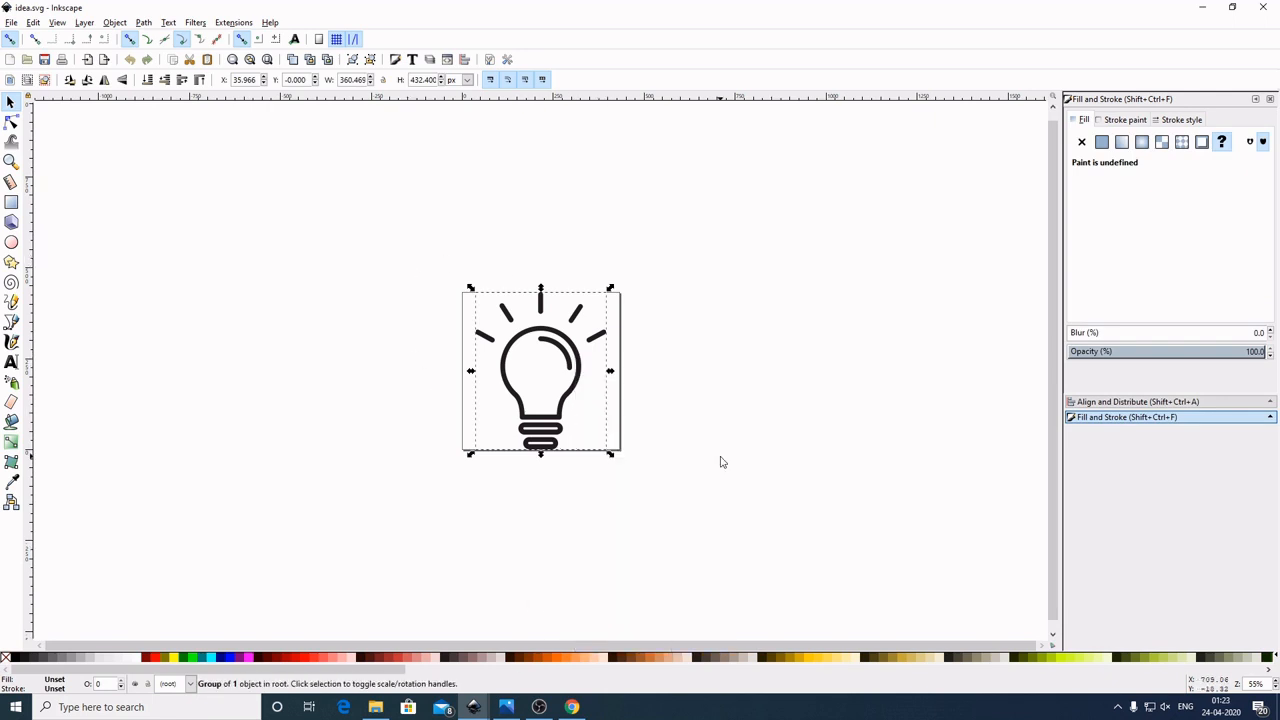
pyautogui.click(474, 707)
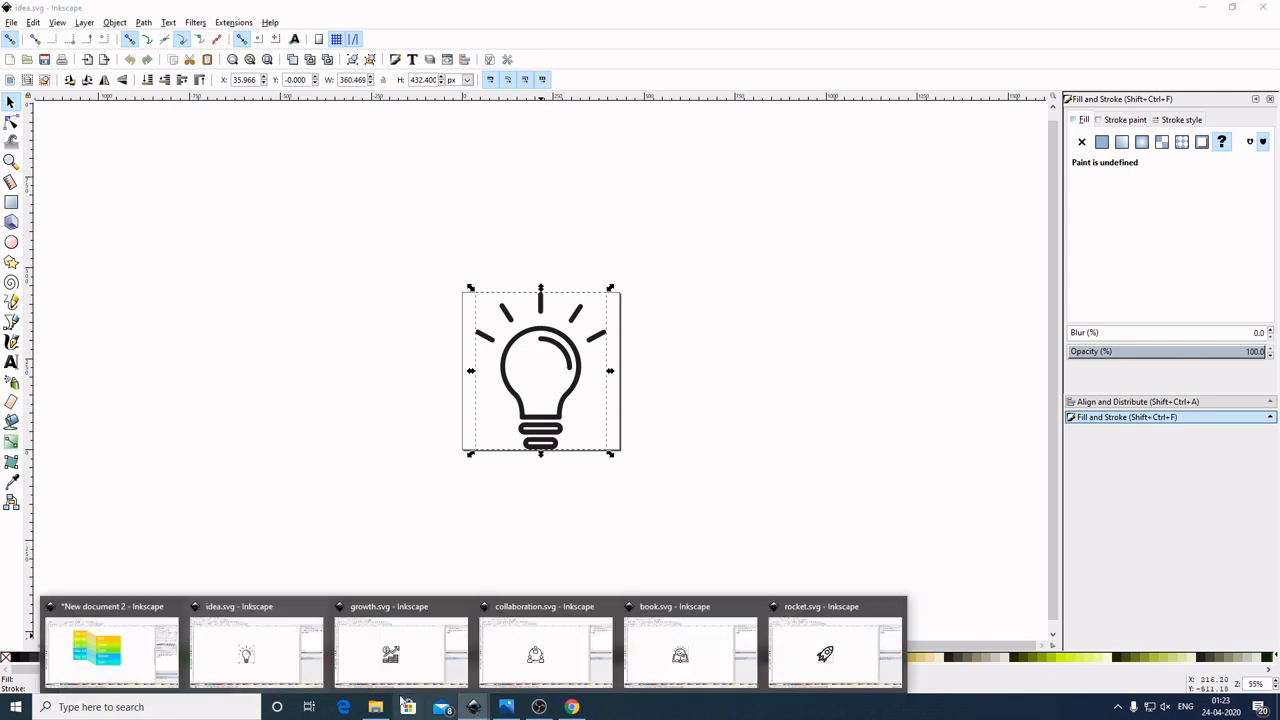
pyautogui.click(163, 688)
pyautogui.rightClick(819, 267)
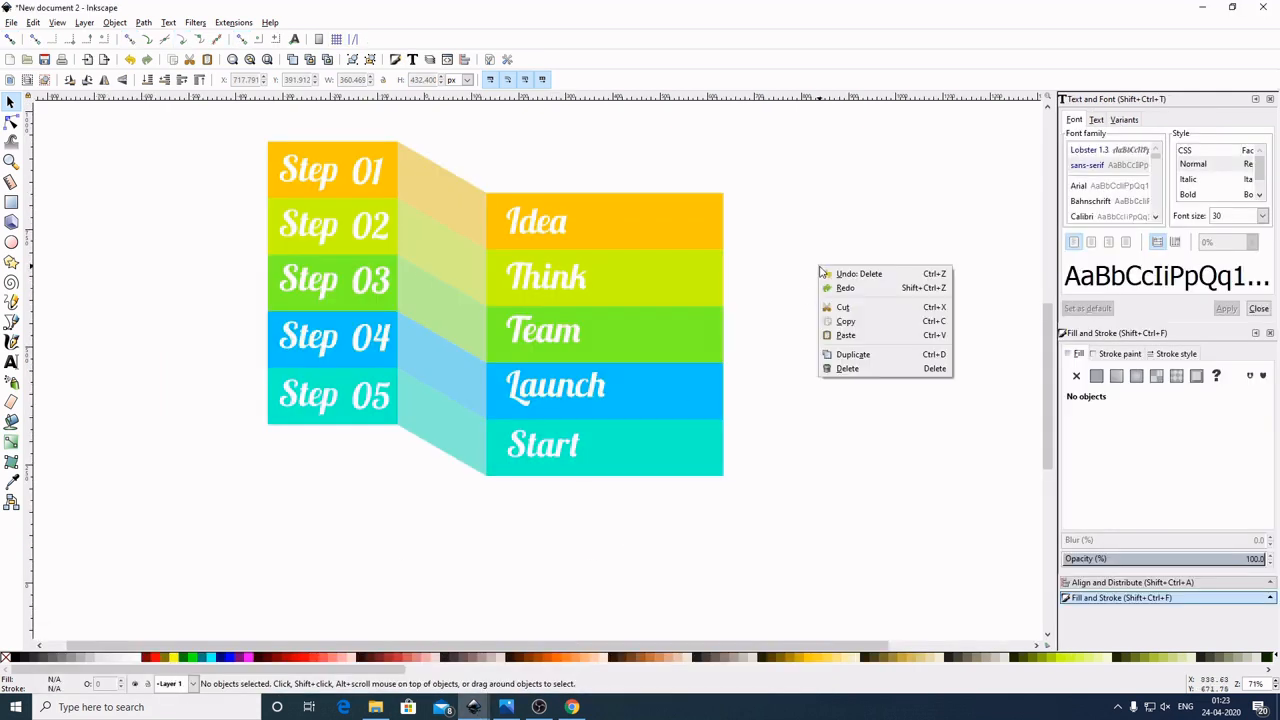
pyautogui.click(858, 336)
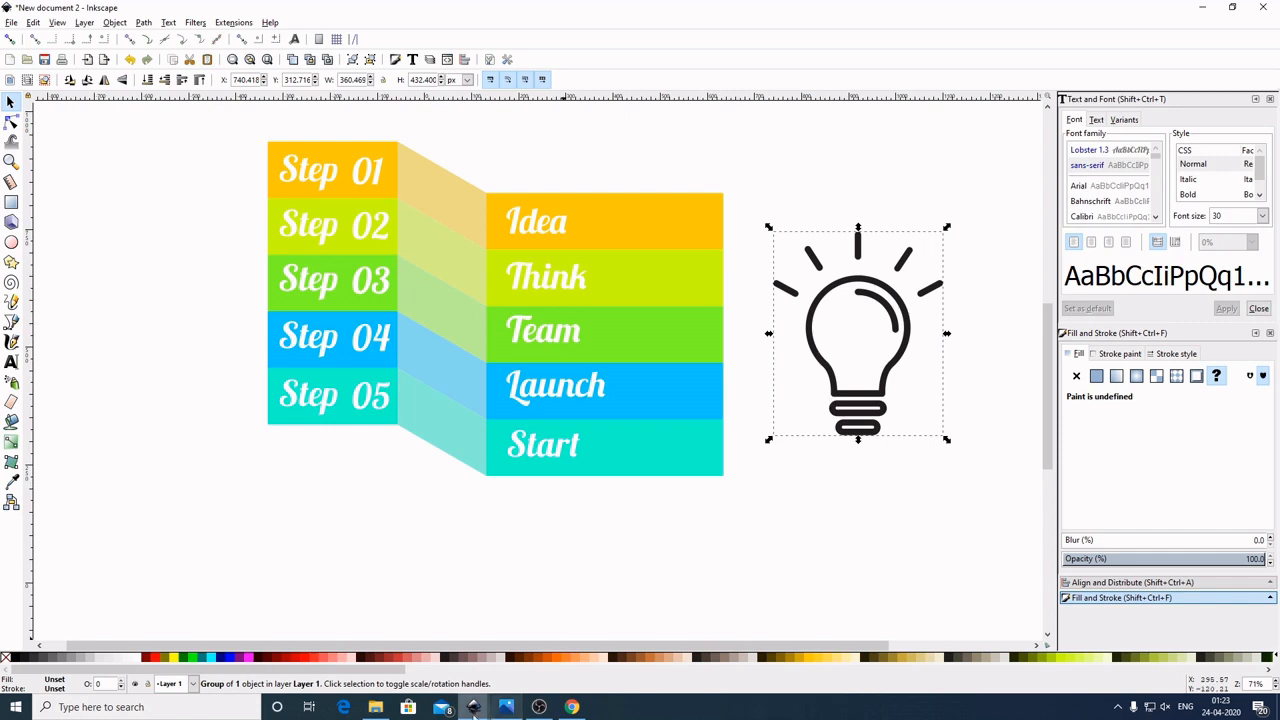
# Step: Close idea.svg and copy all parts of the growth chart icon in growth.svg
pyautogui.moveTo(474, 707)
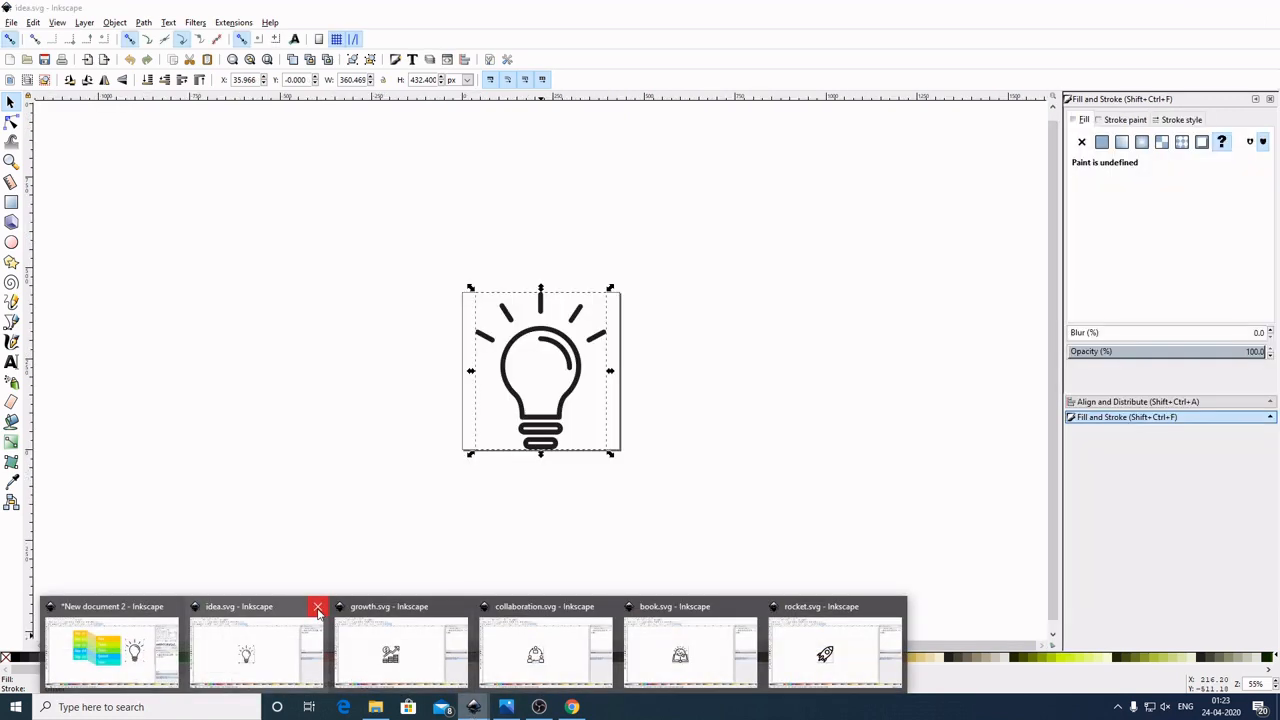
pyautogui.click(317, 610)
pyautogui.click(351, 645)
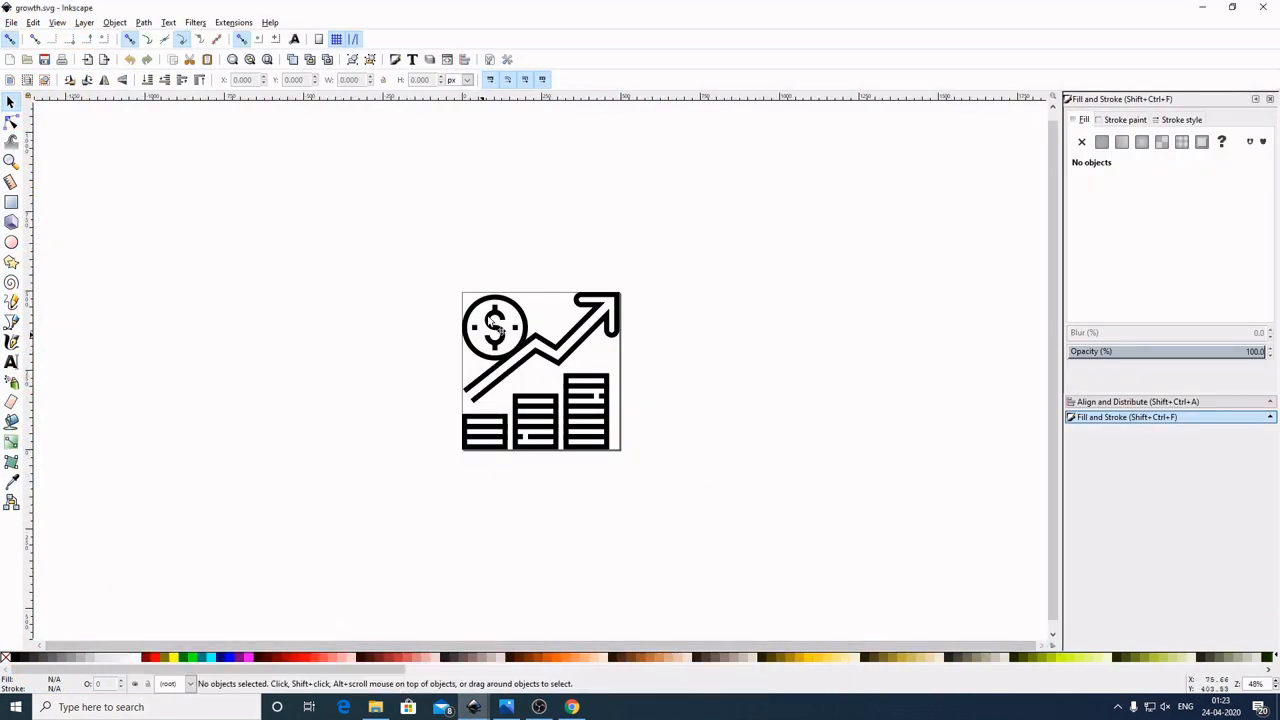
pyautogui.moveTo(391, 238); pyautogui.dragTo(709, 496)
pyautogui.rightClick(595, 402)
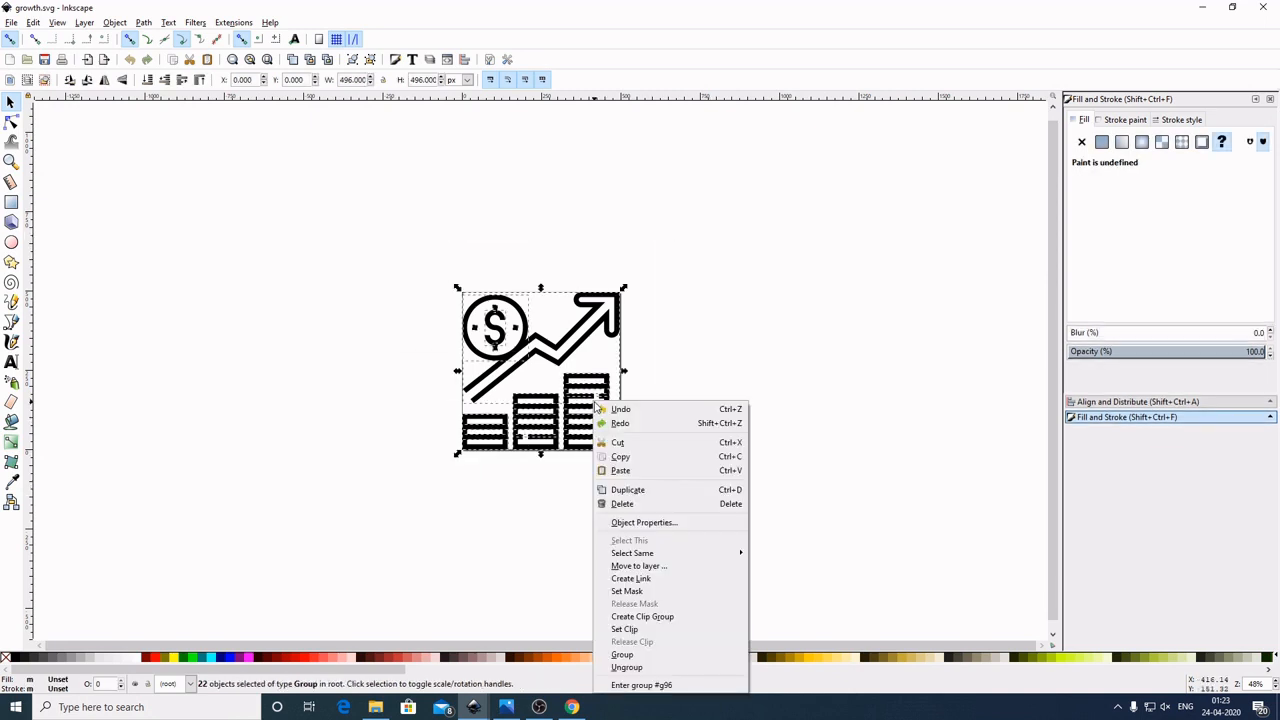
pyautogui.click(619, 456)
# Step: Paste the growth chart icon at the lower edge of the infographic's bands and group its parts
pyautogui.moveTo(474, 706)
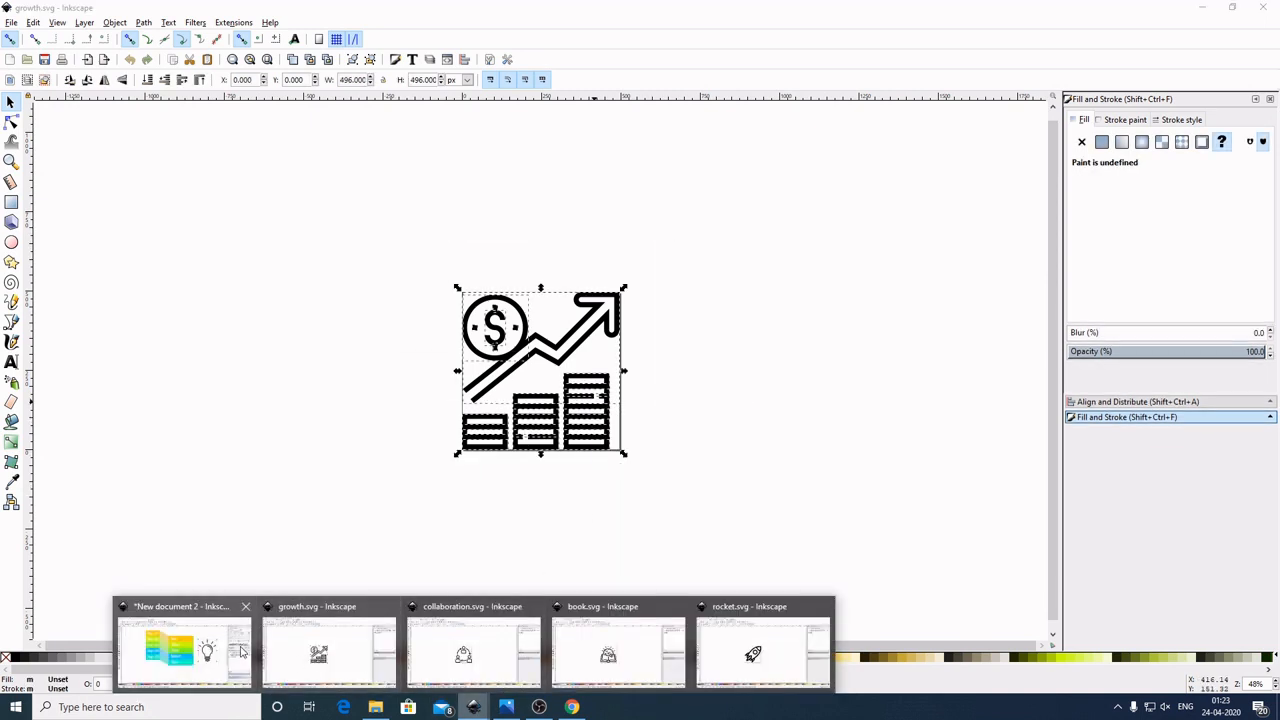
pyautogui.click(178, 643)
pyautogui.rightClick(569, 523)
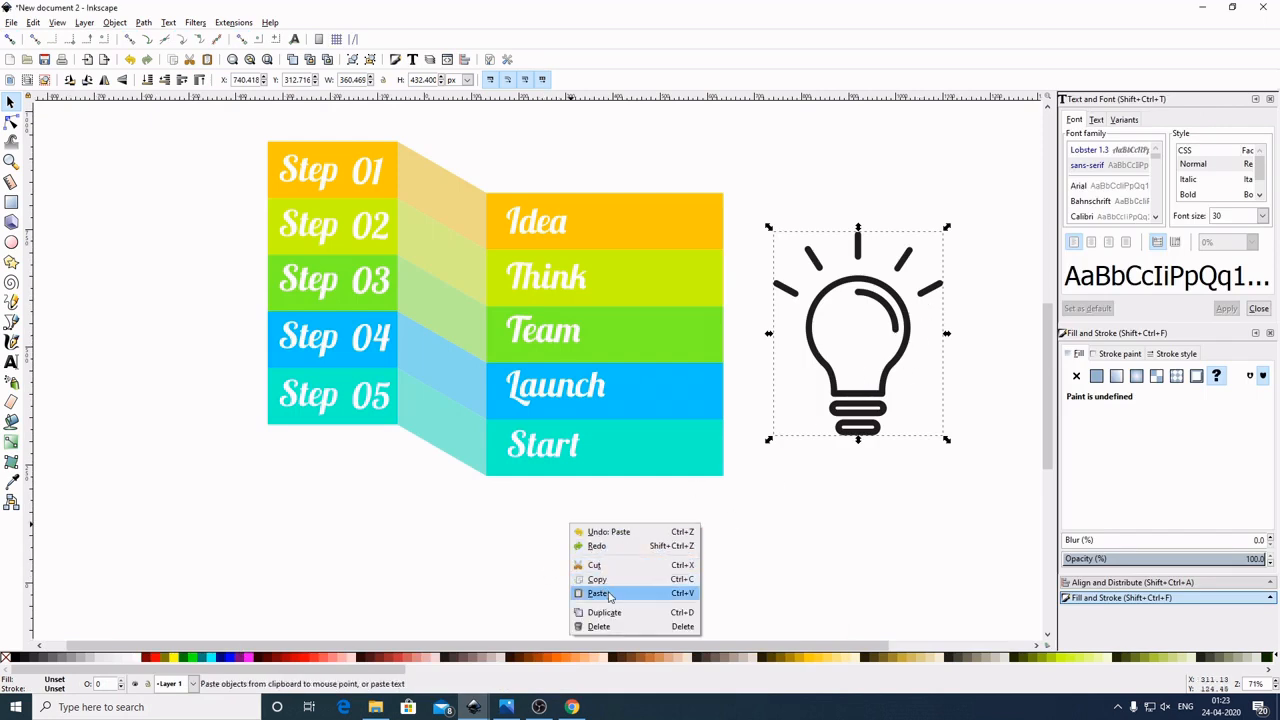
pyautogui.click(609, 594)
pyautogui.hotkey('ctrl', 'v')
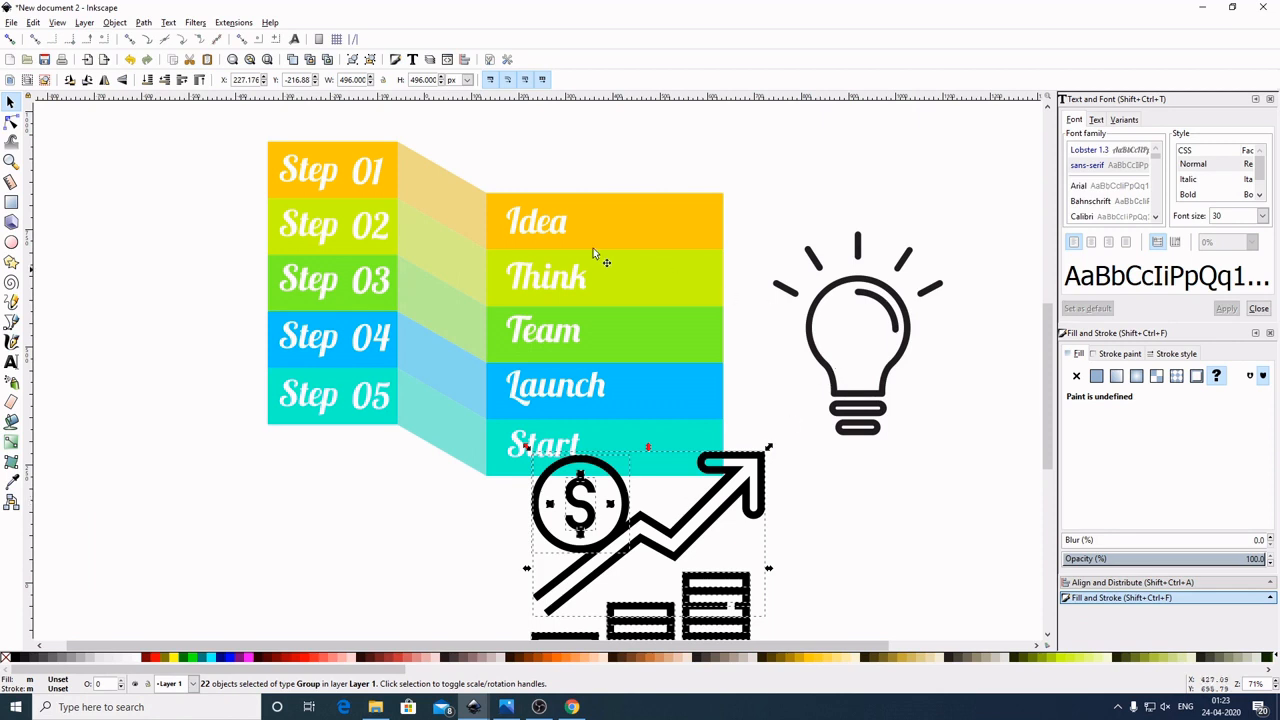
pyautogui.click(352, 60)
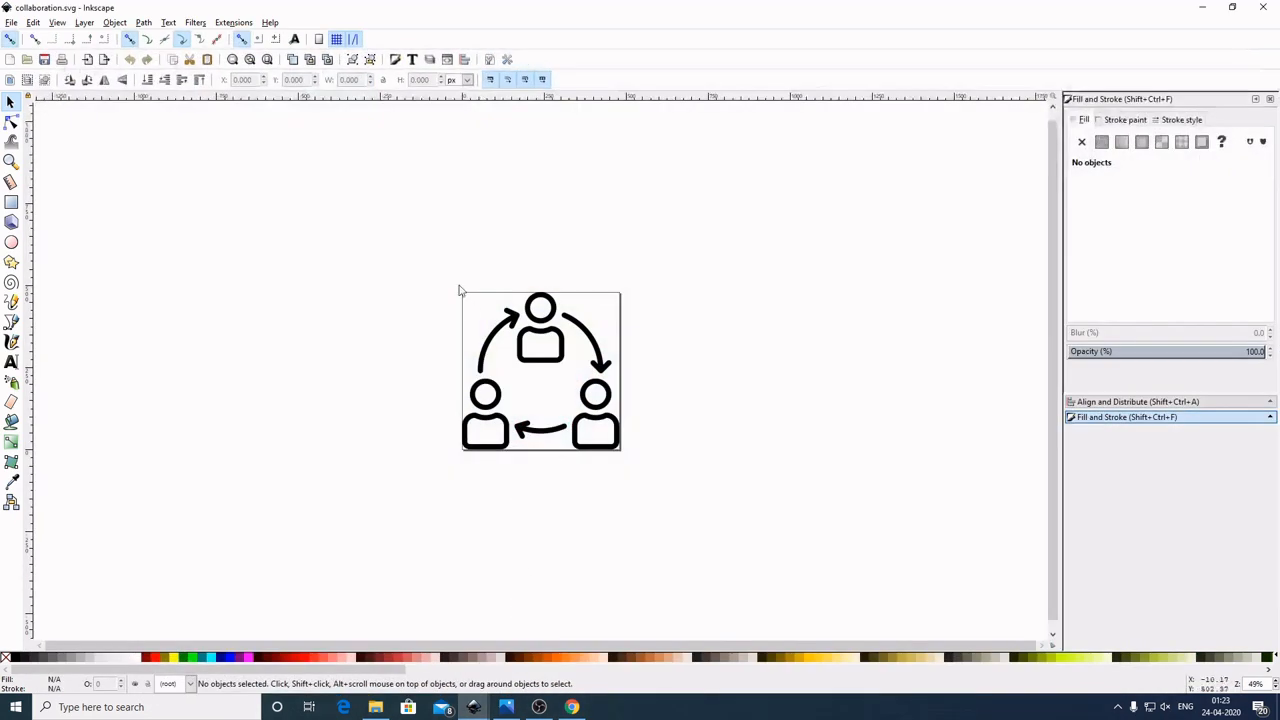
# Step: Select and copy all parts of the collaboration icon in collaboration.svg
pyautogui.moveTo(416, 194); pyautogui.dragTo(711, 497)
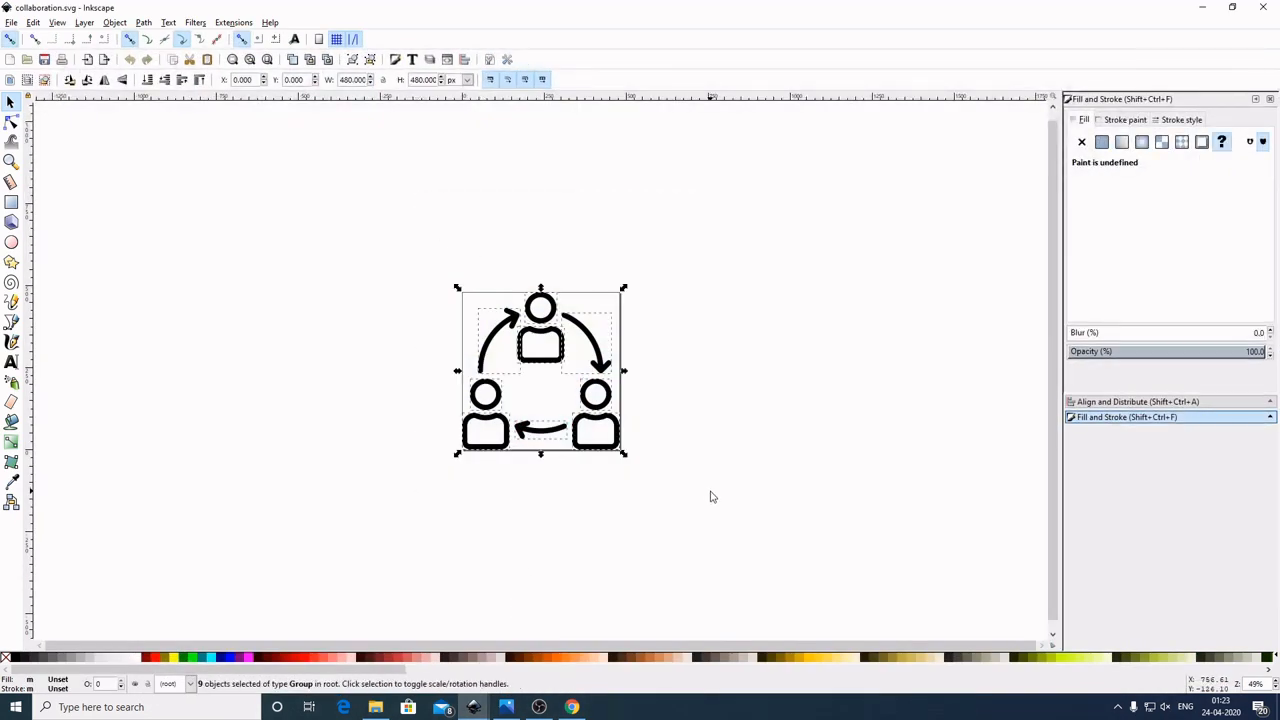
pyautogui.rightClick(566, 366)
pyautogui.click(603, 422)
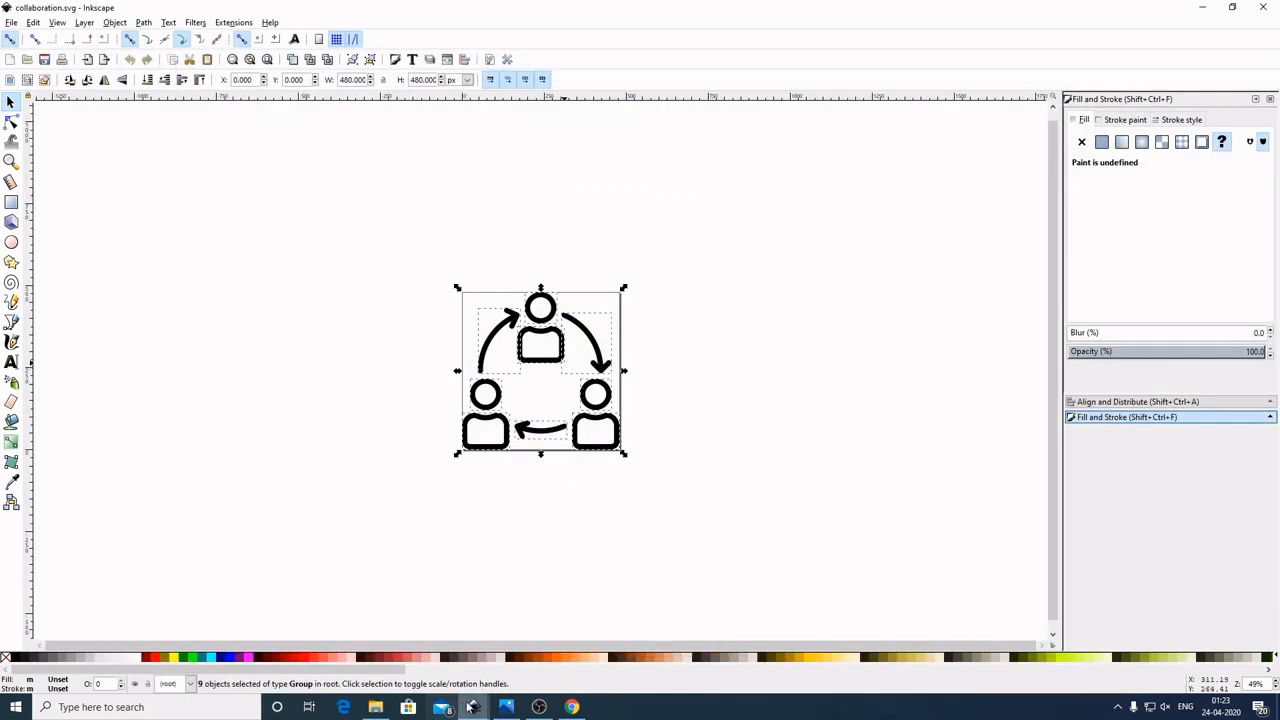
# Step: Paste the collaboration icon into the infographic document, group its parts and place it beside the step labels, clear of the bands
pyautogui.moveTo(474, 707)
pyautogui.click(183, 650)
pyautogui.rightClick(160, 281)
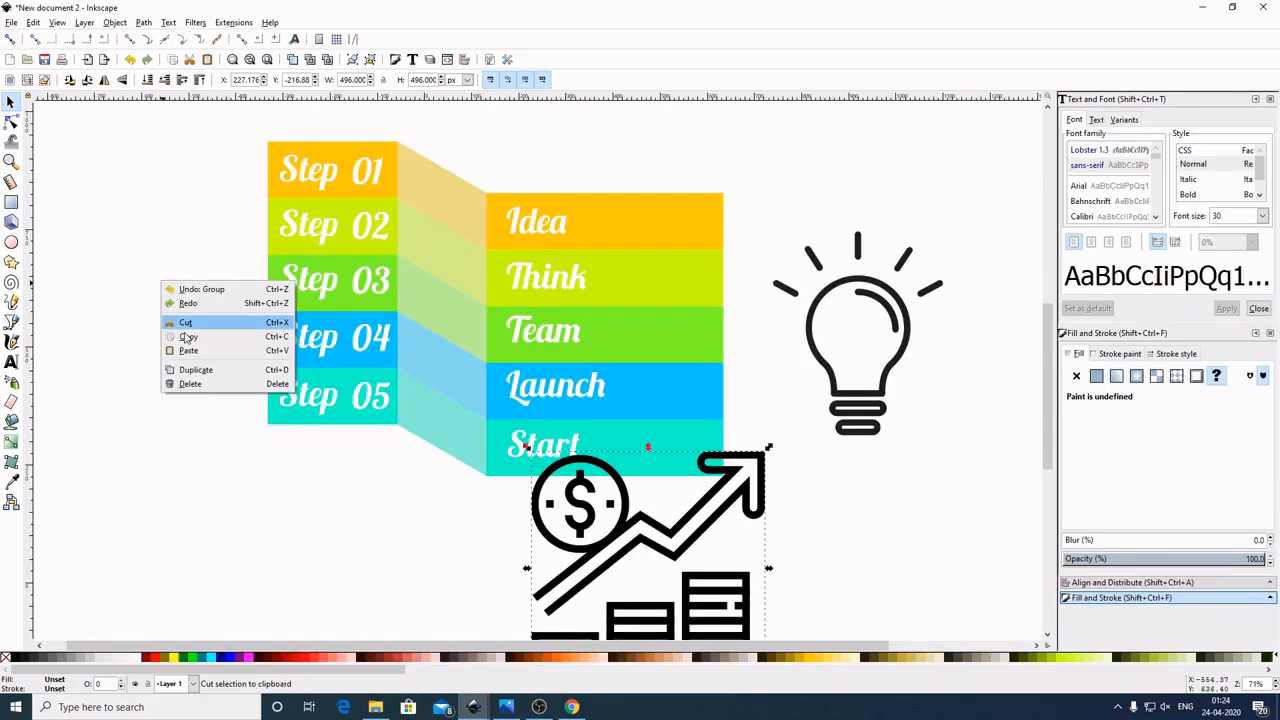
pyautogui.click(192, 350)
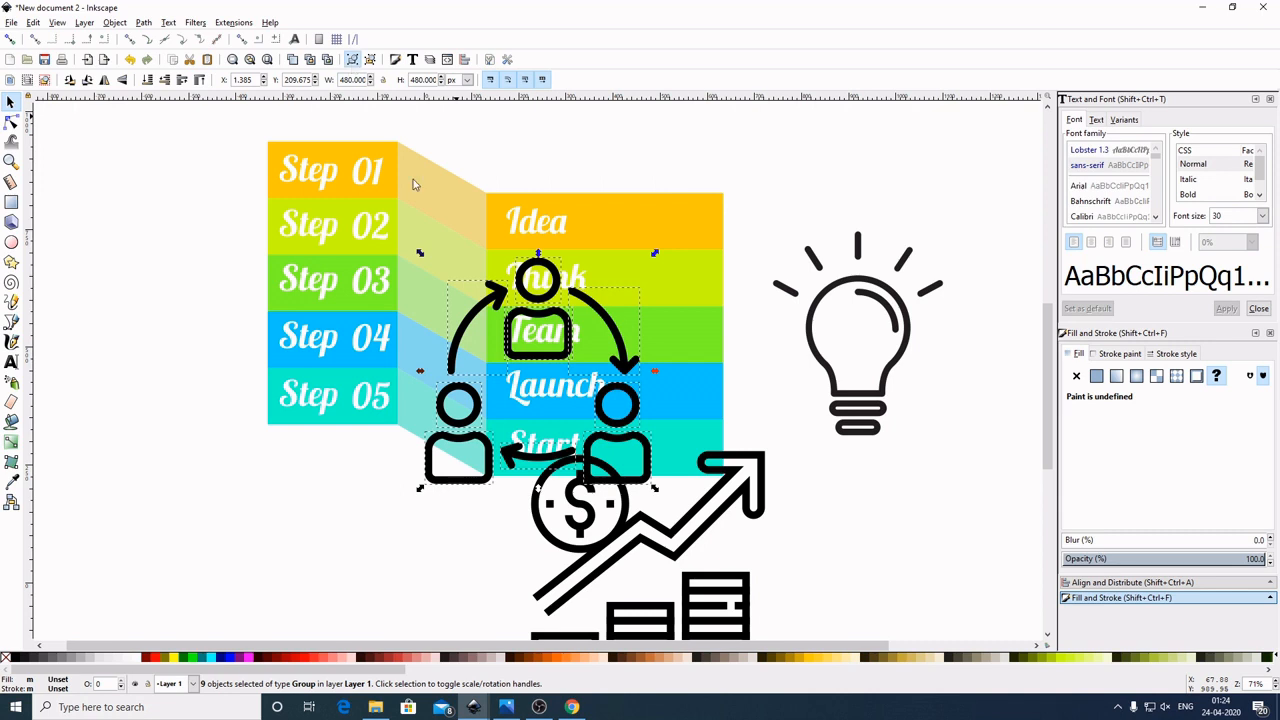
pyautogui.moveTo(616, 437); pyautogui.dragTo(174, 384)
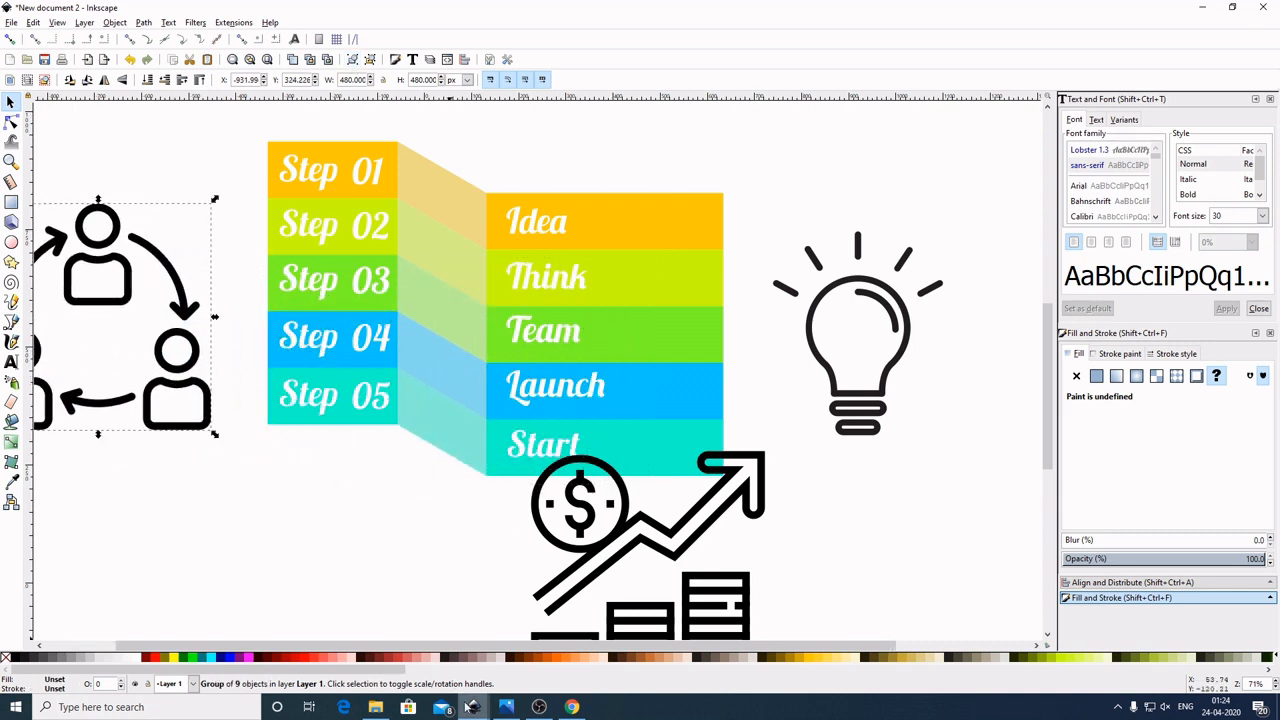
# Step: Copy the book and brain icon from book.svg and paste it into the infographic document
pyautogui.moveTo(472, 707)
pyautogui.click(663, 639)
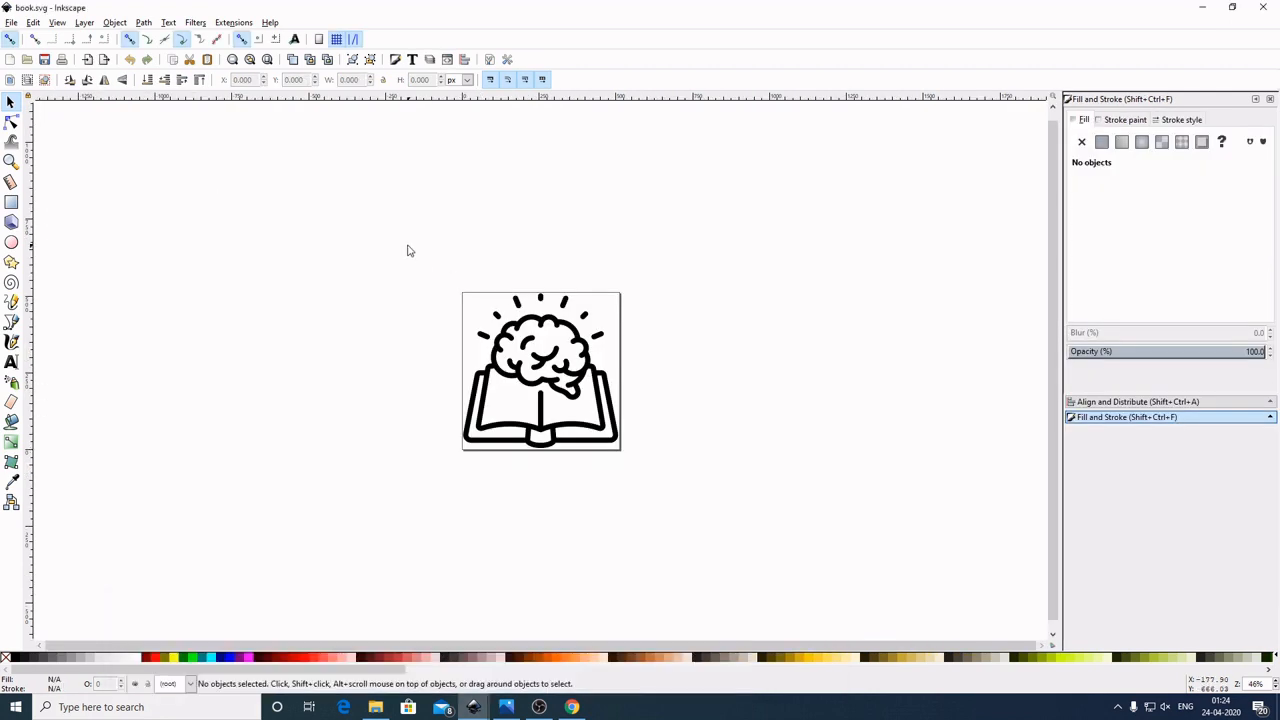
pyautogui.moveTo(400, 237); pyautogui.dragTo(718, 502)
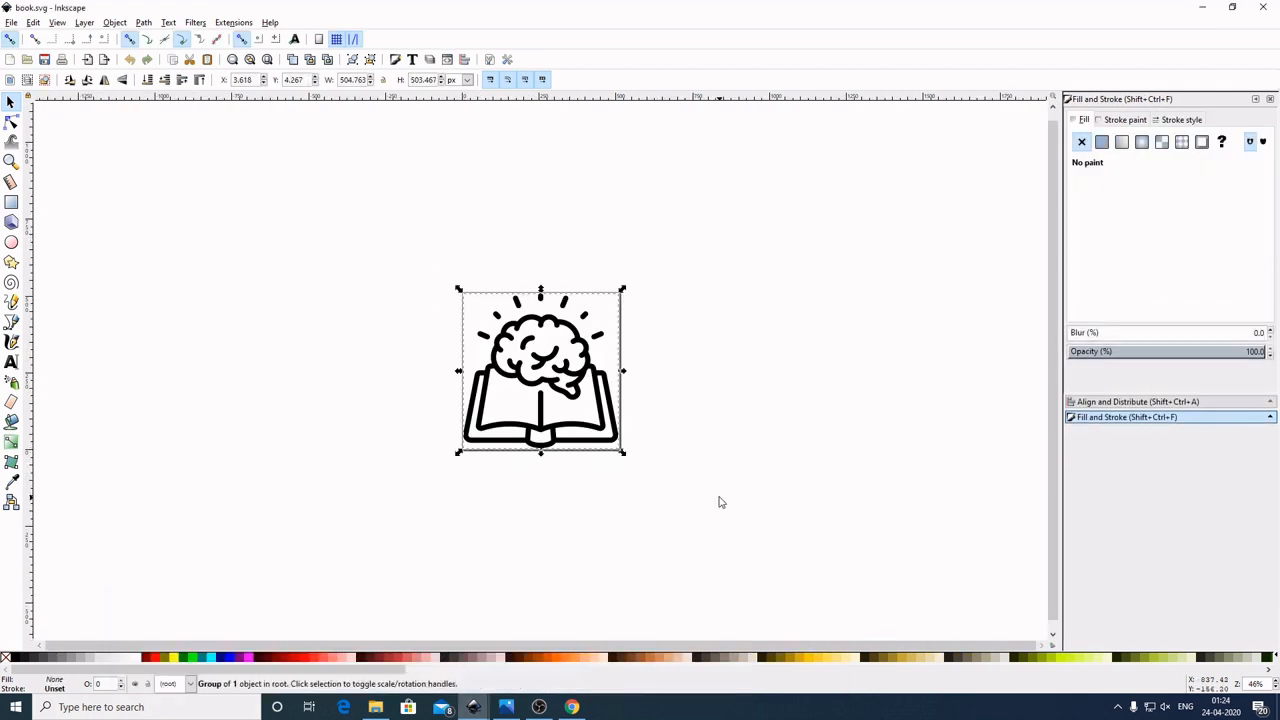
pyautogui.rightClick(545, 325)
pyautogui.click(588, 382)
pyautogui.moveTo(473, 707)
pyautogui.click(162, 632)
pyautogui.rightClick(222, 540)
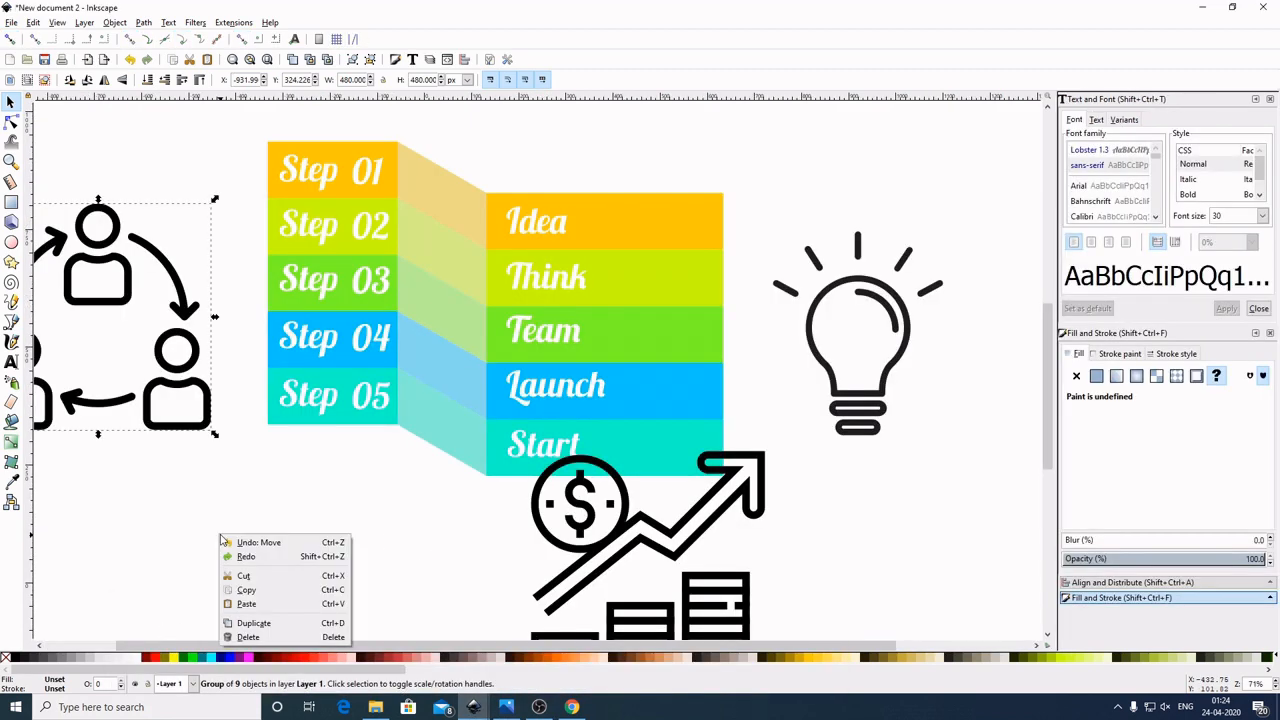
pyautogui.click(246, 603)
# Step: Select and copy all parts of the rocket icon in rocket.svg
pyautogui.moveTo(498, 710)
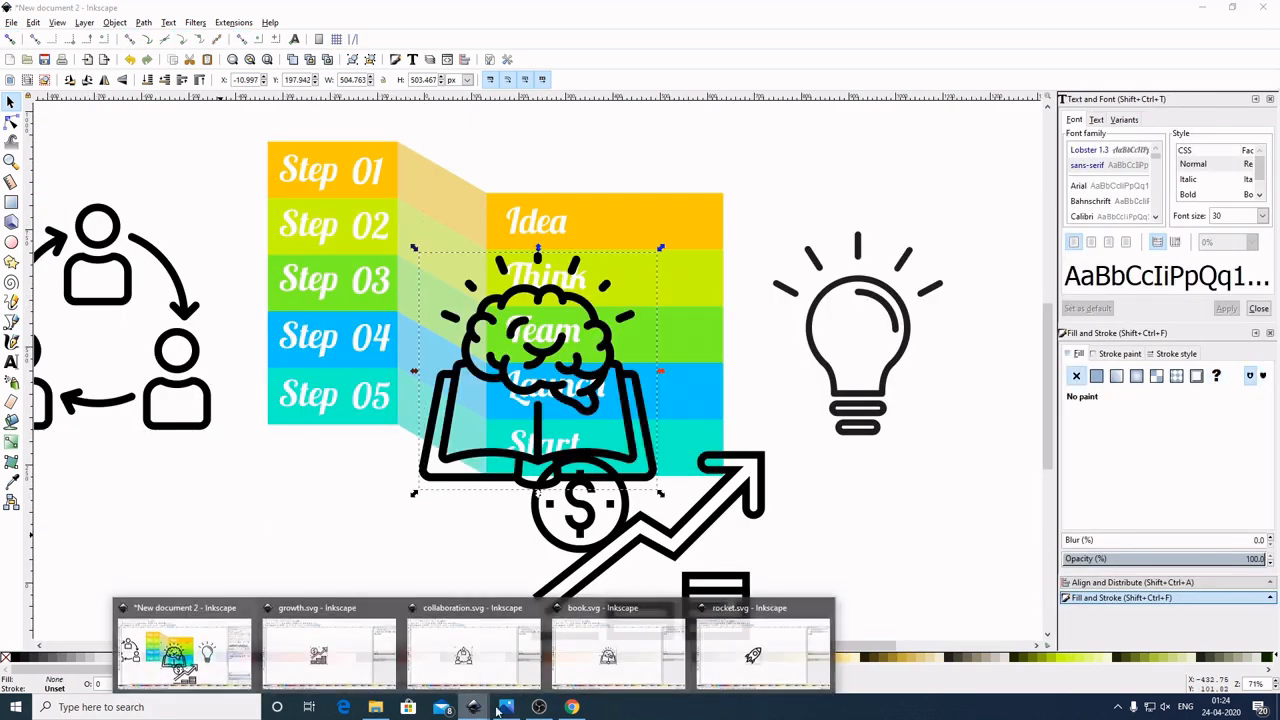
pyautogui.click(780, 655)
pyautogui.moveTo(398, 216); pyautogui.dragTo(777, 535)
pyautogui.rightClick(564, 334)
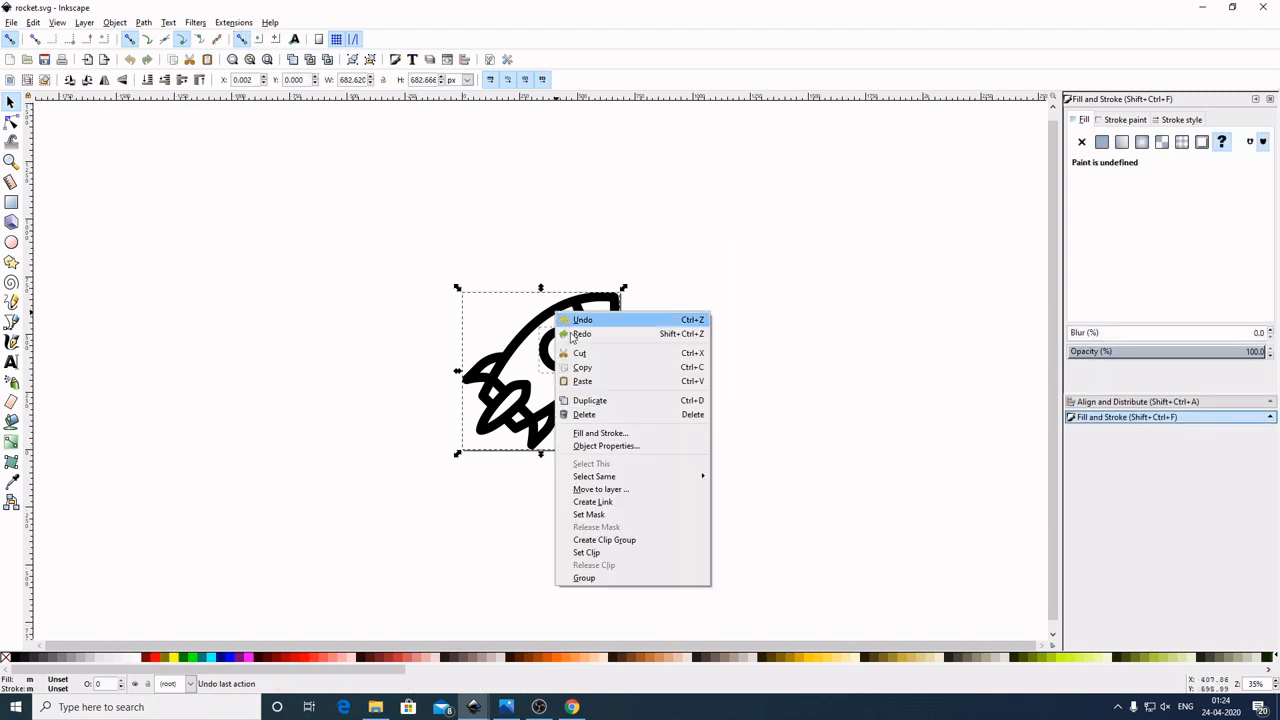
pyautogui.click(588, 368)
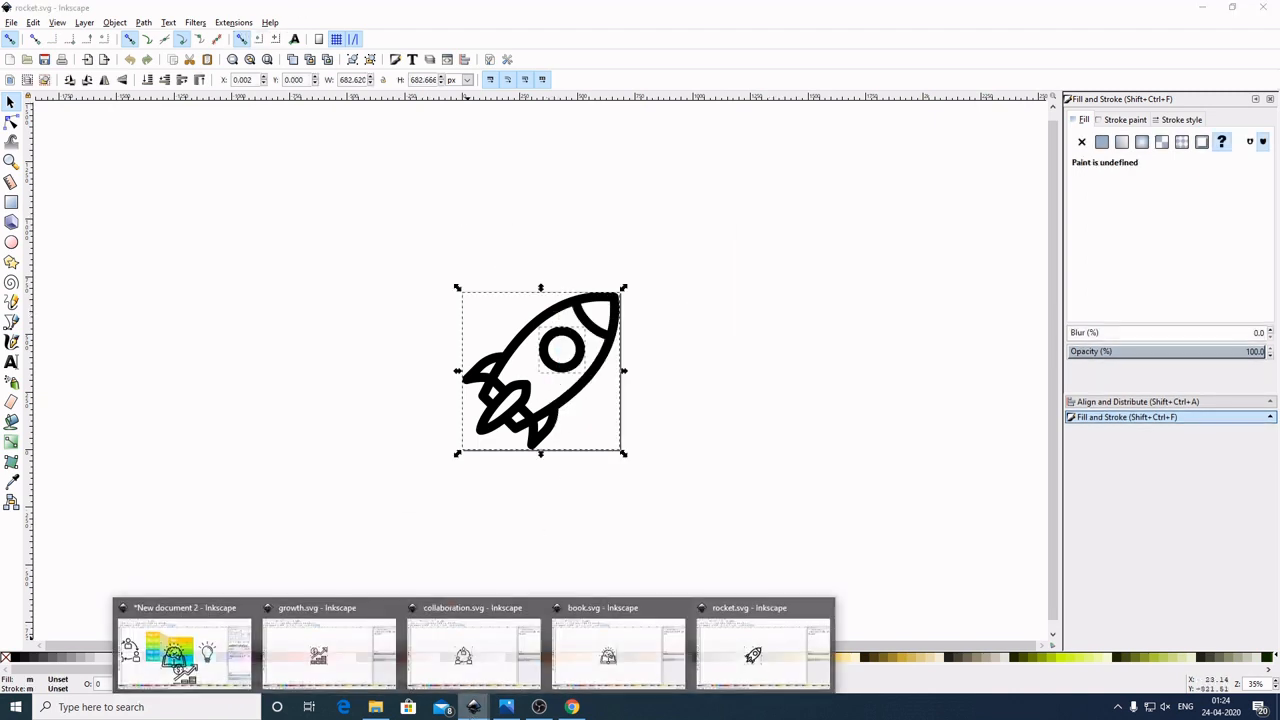
# Step: Delete the book icon from the infographic document and paste the rocket icon there
pyautogui.moveTo(474, 707)
pyautogui.click(185, 645)
pyautogui.press('Delete')
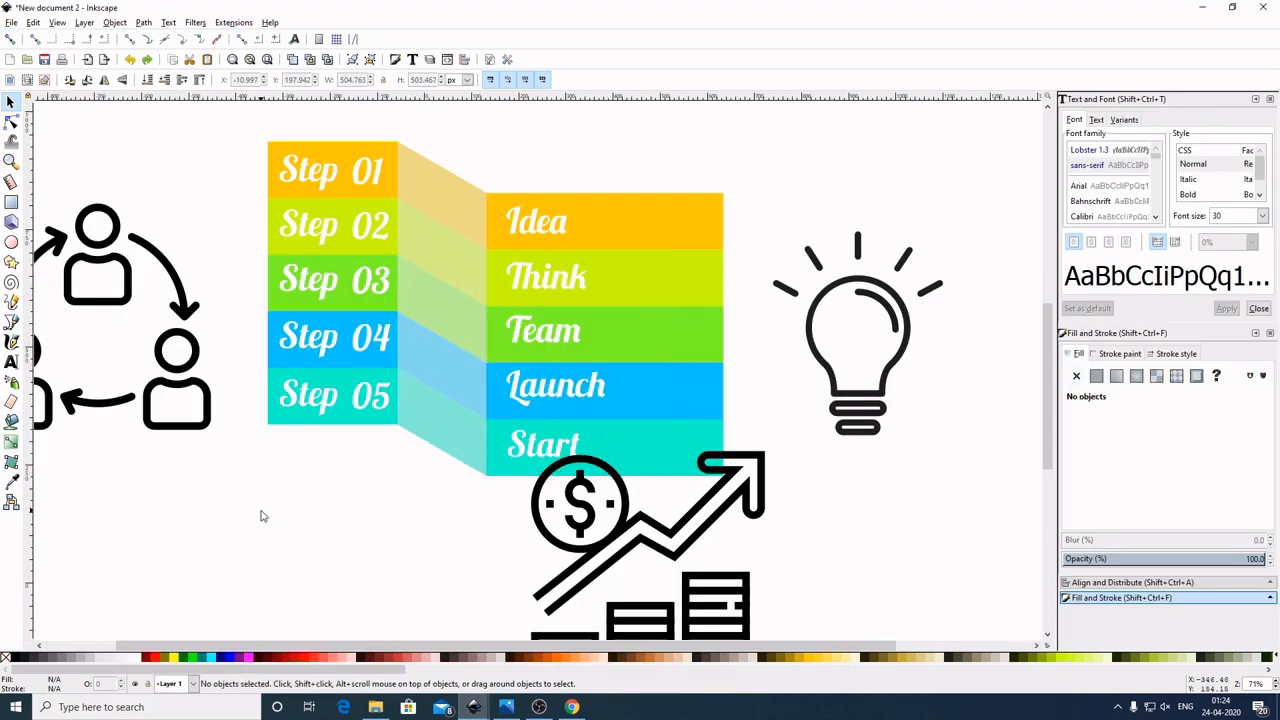
pyautogui.rightClick(260, 512)
pyautogui.click(296, 584)
# Step: Close the growth.svg, collaboration.svg, book.svg and rocket.svg windows, keeping only the infographic document open
pyautogui.moveTo(474, 705)
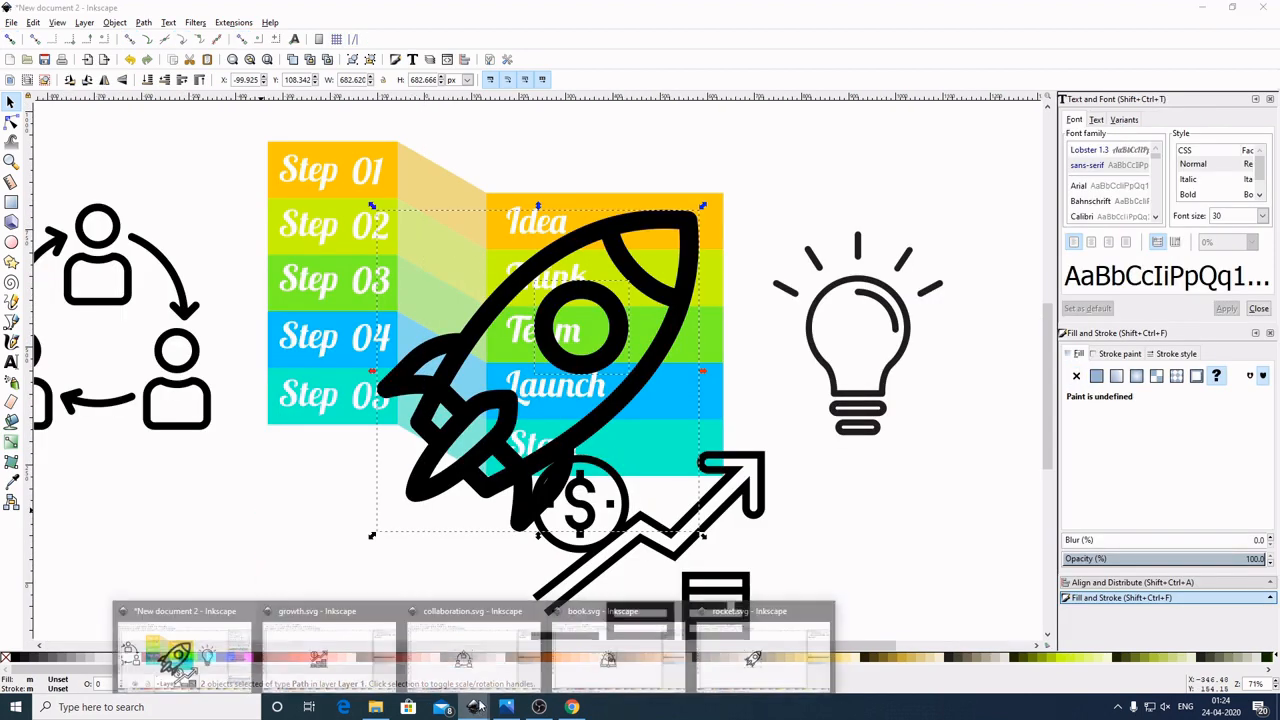
pyautogui.click(391, 608)
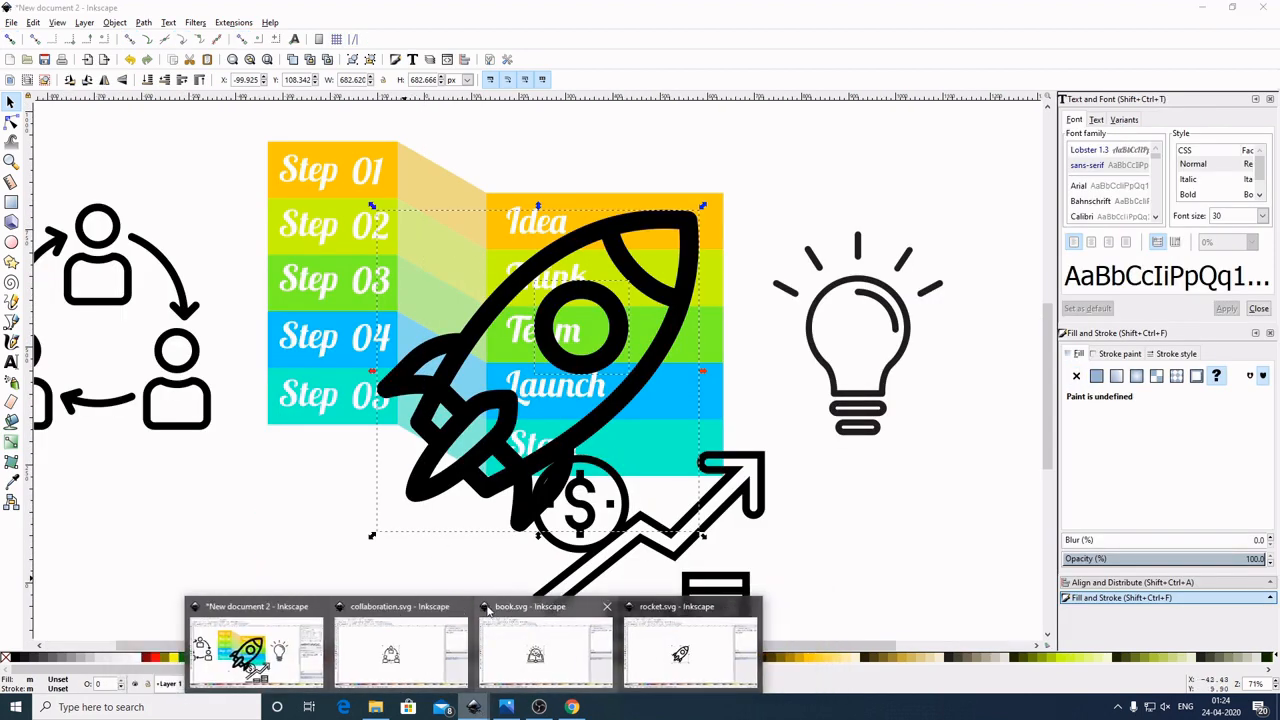
pyautogui.click(466, 608)
pyautogui.click(534, 606)
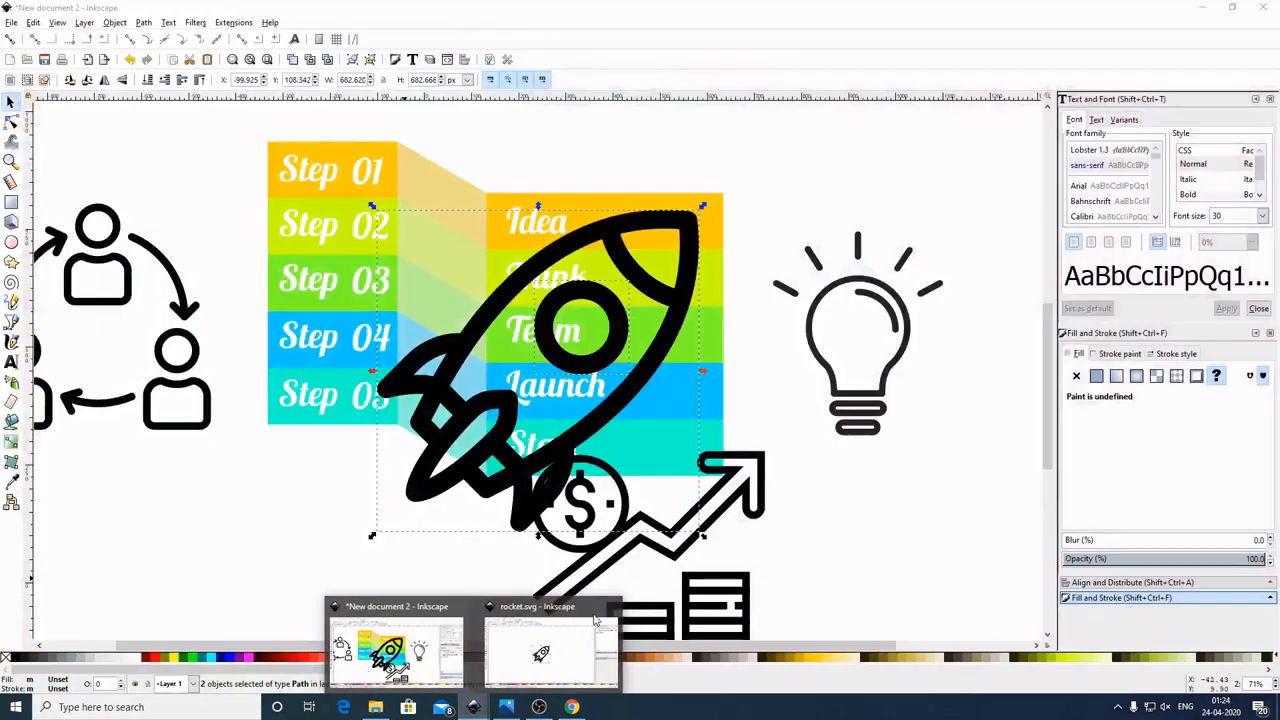
pyautogui.click(606, 606)
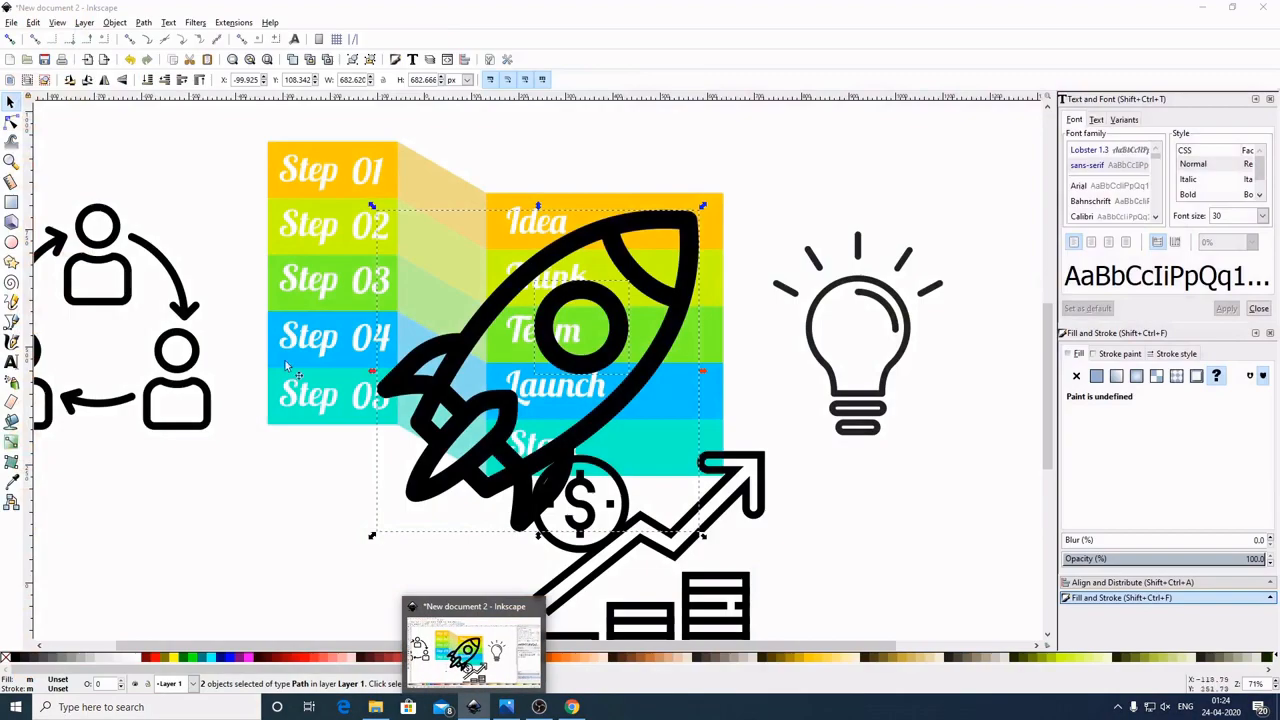
# Step: Try to move the rocket icon off the bands to the empty area below the collaboration icon
pyautogui.click(971, 436)
pyautogui.press('5')
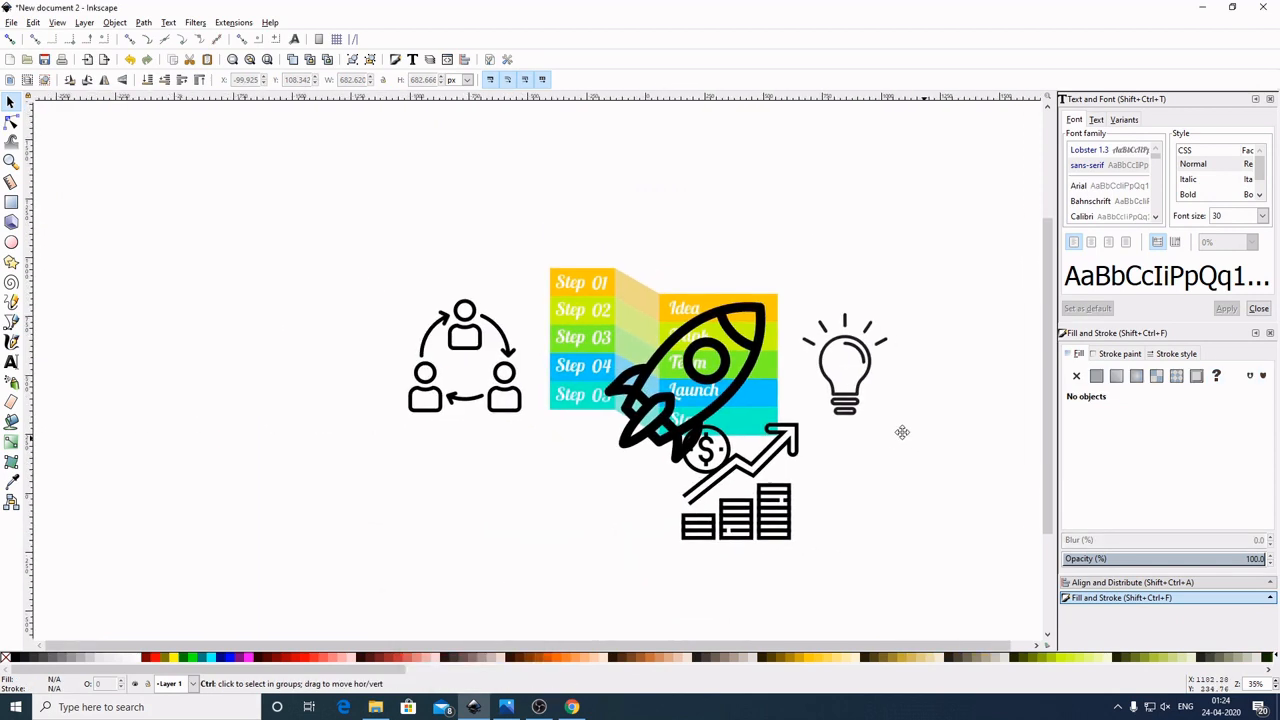
pyautogui.moveTo(713, 392); pyautogui.dragTo(499, 531)
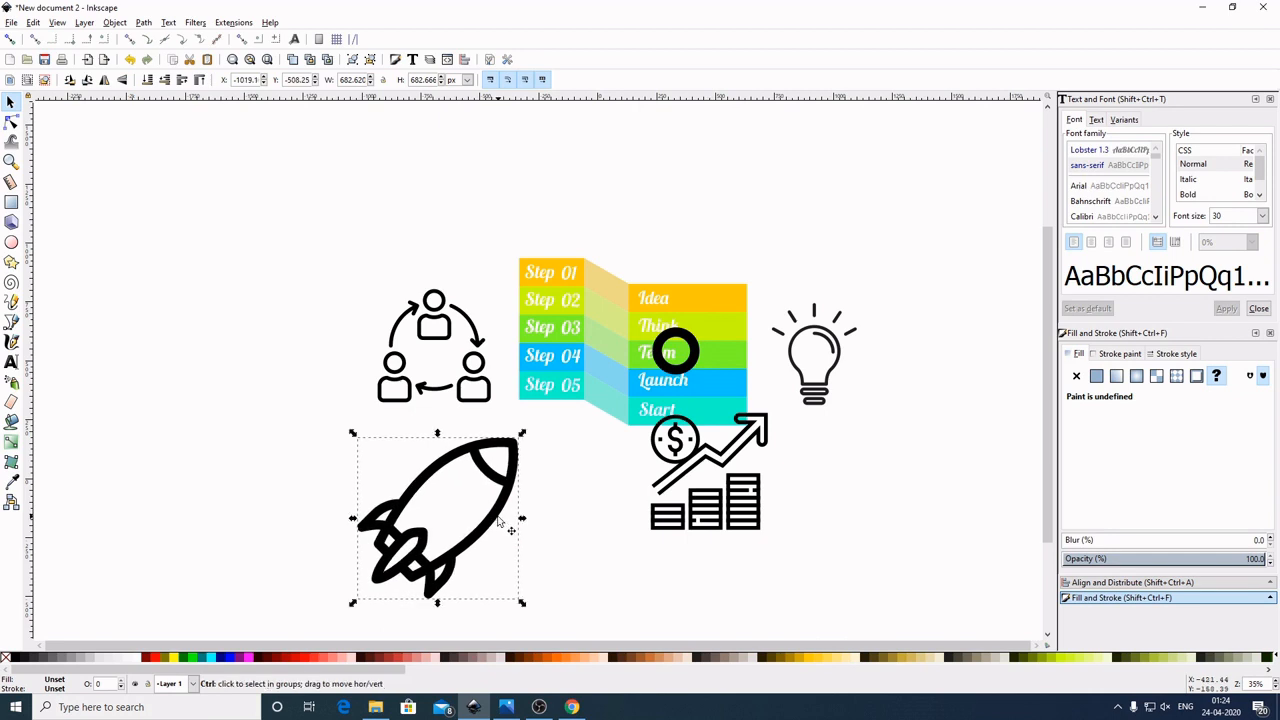
pyautogui.hotkey('ctrl', 'z')
pyautogui.click(859, 459)
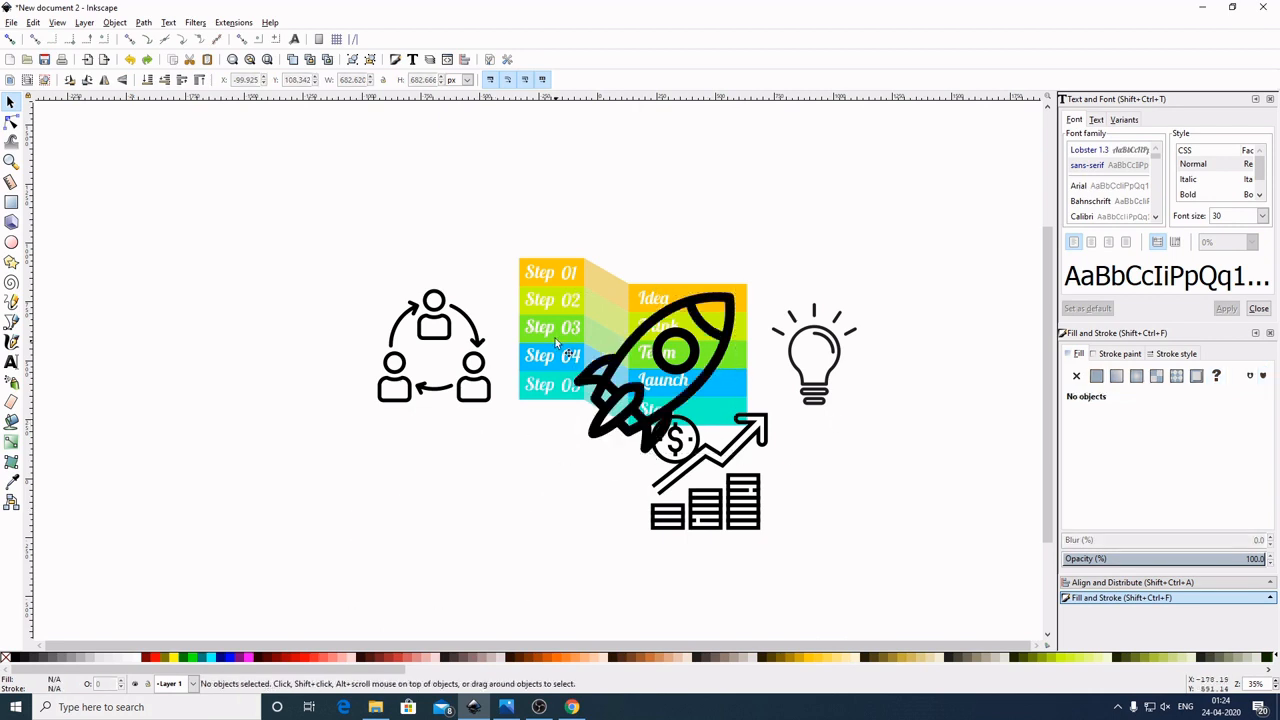
# Step: Group the rocket's body with its round window, shrink the icon to about 128 px and place it below the collaboration icon
pyautogui.click(690, 376)
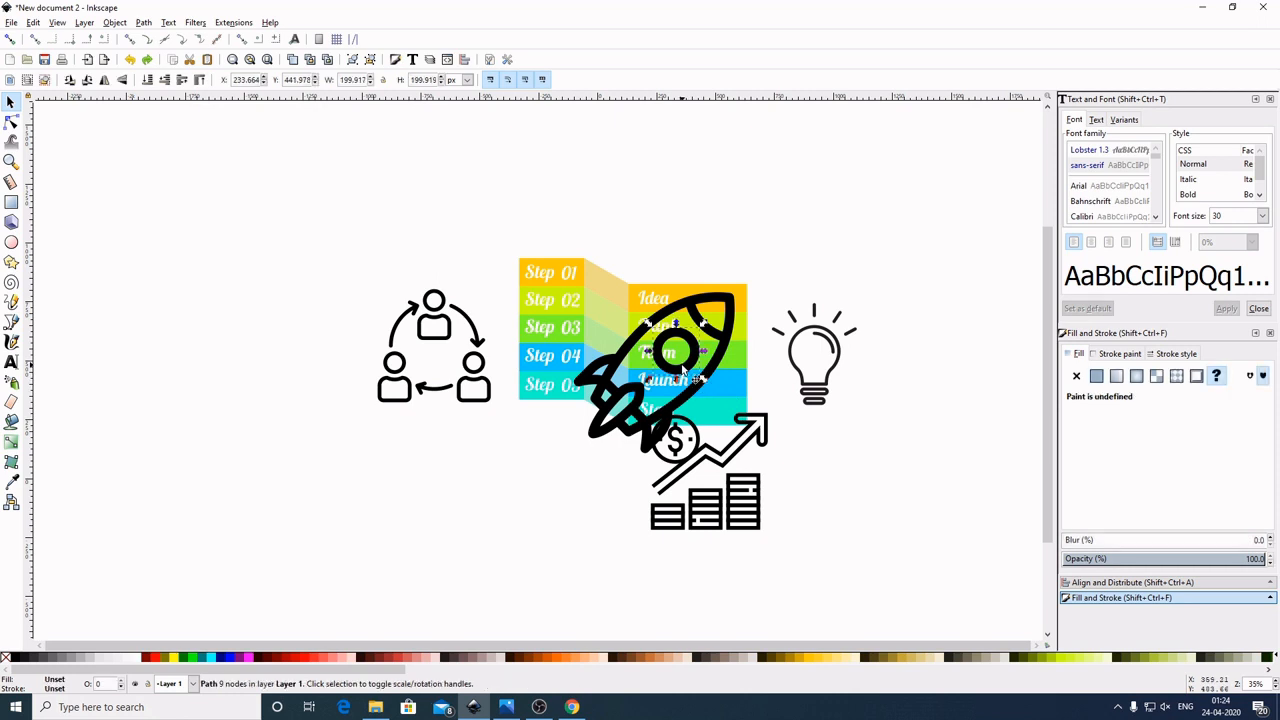
pyautogui.keyDown('shift'); pyautogui.click(733, 327); pyautogui.keyUp('shift')
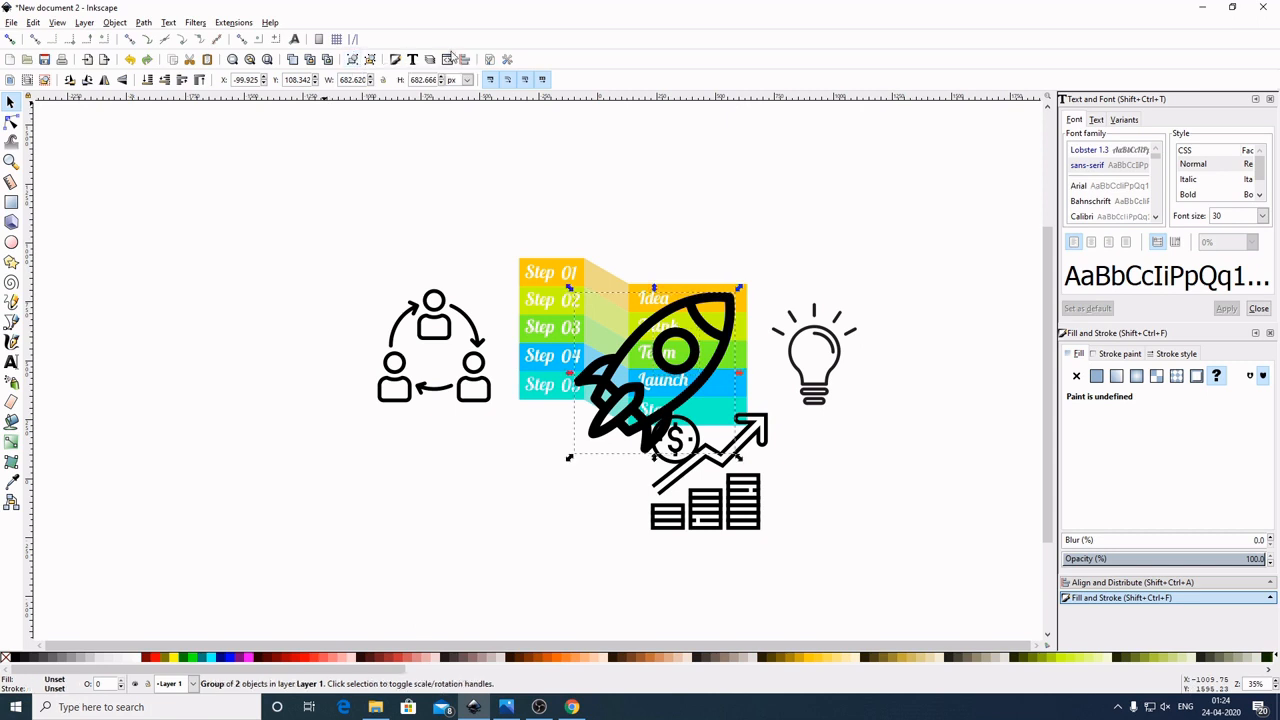
pyautogui.hotkey('ctrl', 'g')
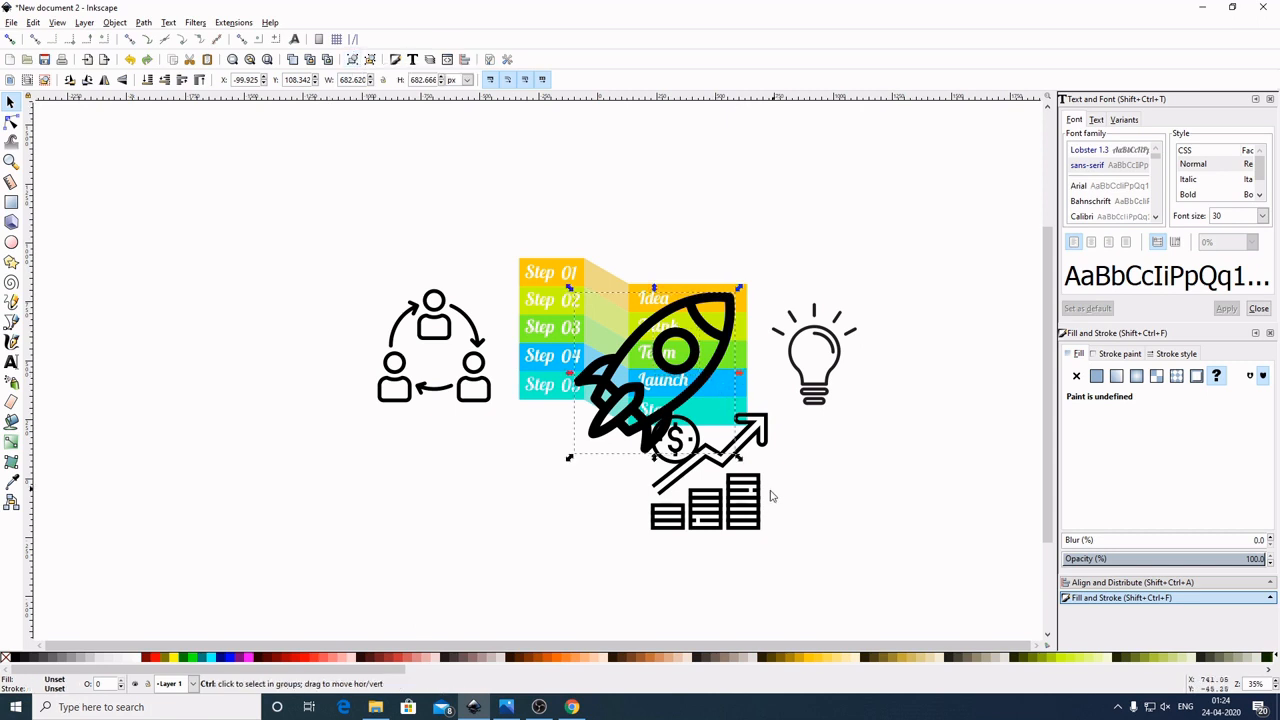
pyautogui.moveTo(739, 456); pyautogui.dragTo(456, 480)
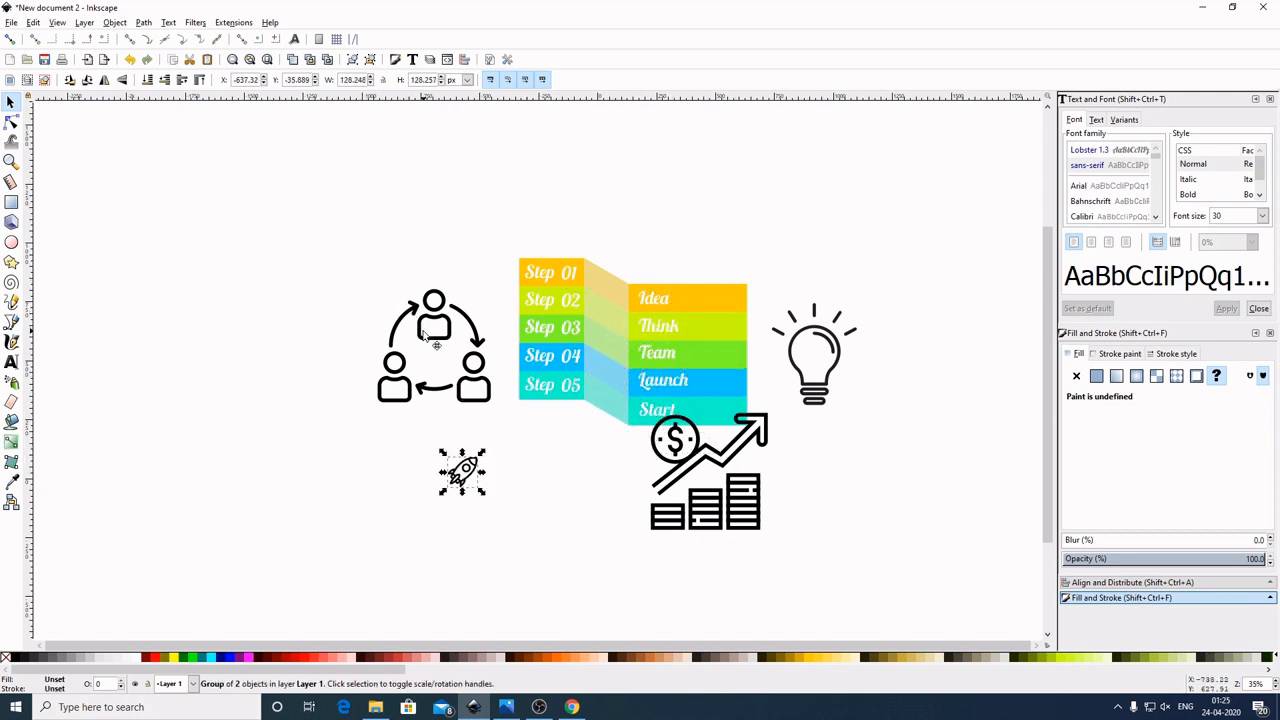
# Step: Shrink the collaboration icon to about 61 px and place it at the far end of the green Team band
pyautogui.click(436, 345)
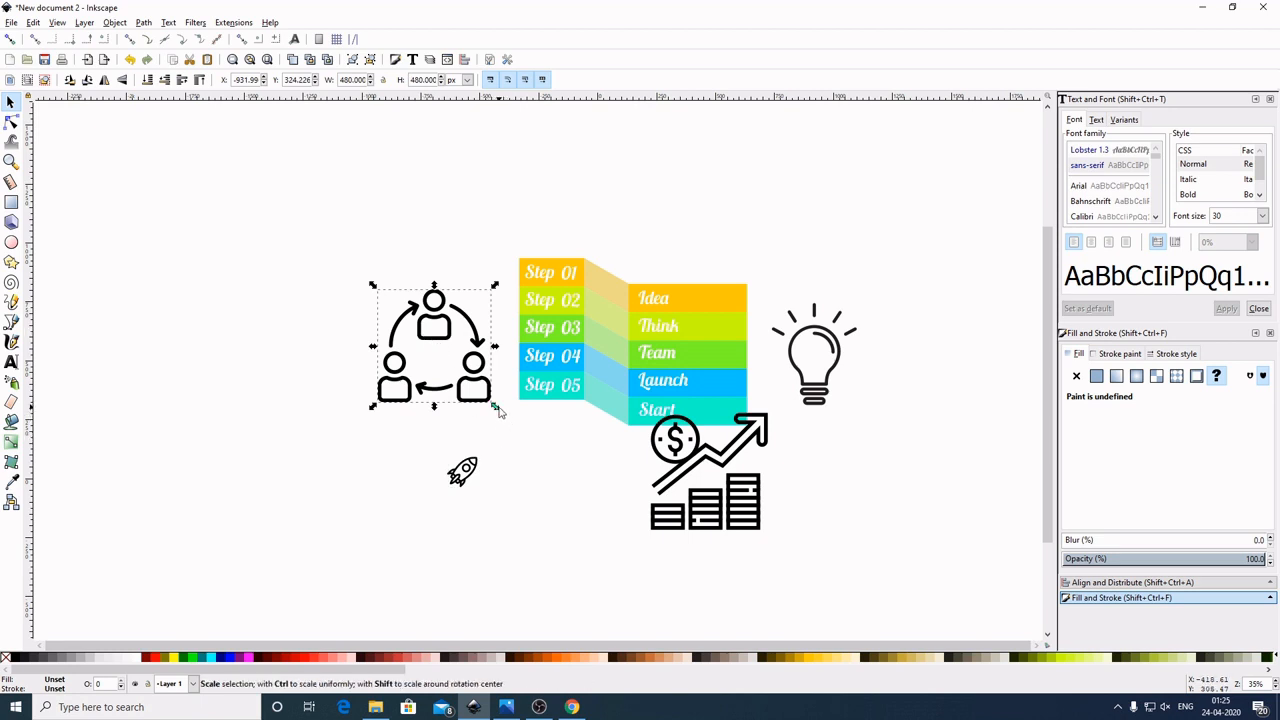
pyautogui.moveTo(498, 411); pyautogui.dragTo(719, 343)
pyautogui.click(446, 355)
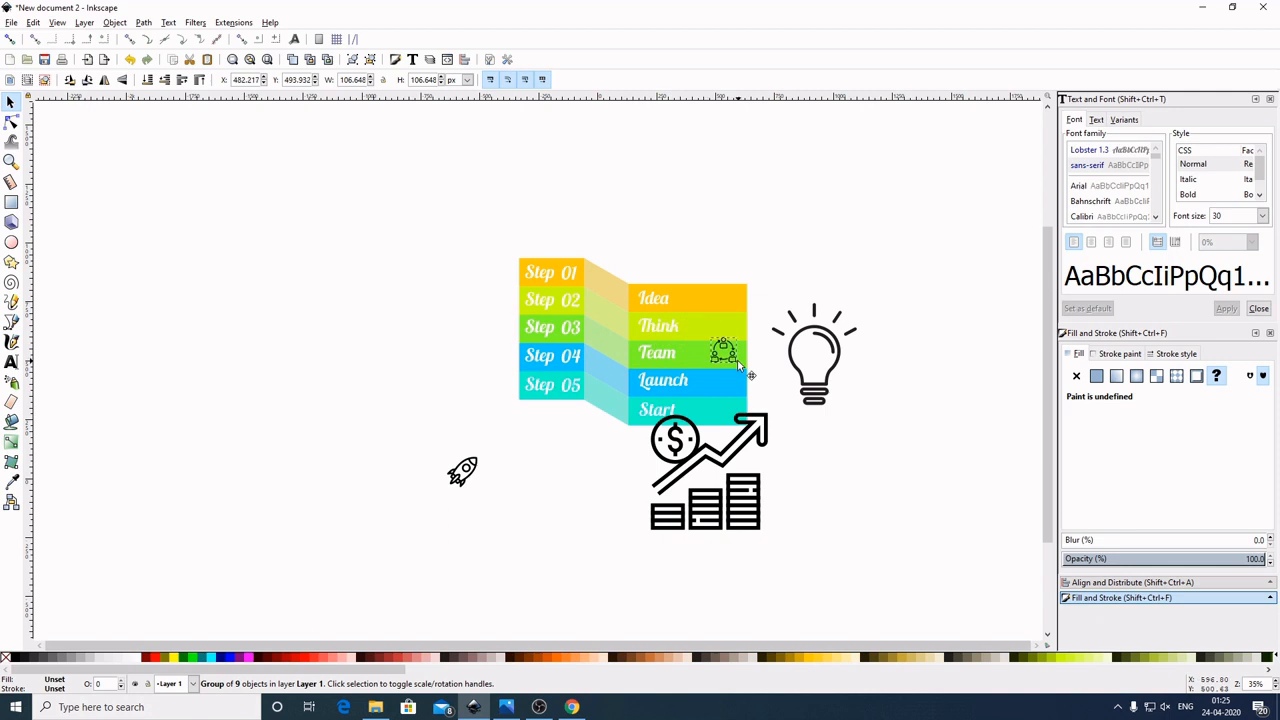
pyautogui.click(737, 366)
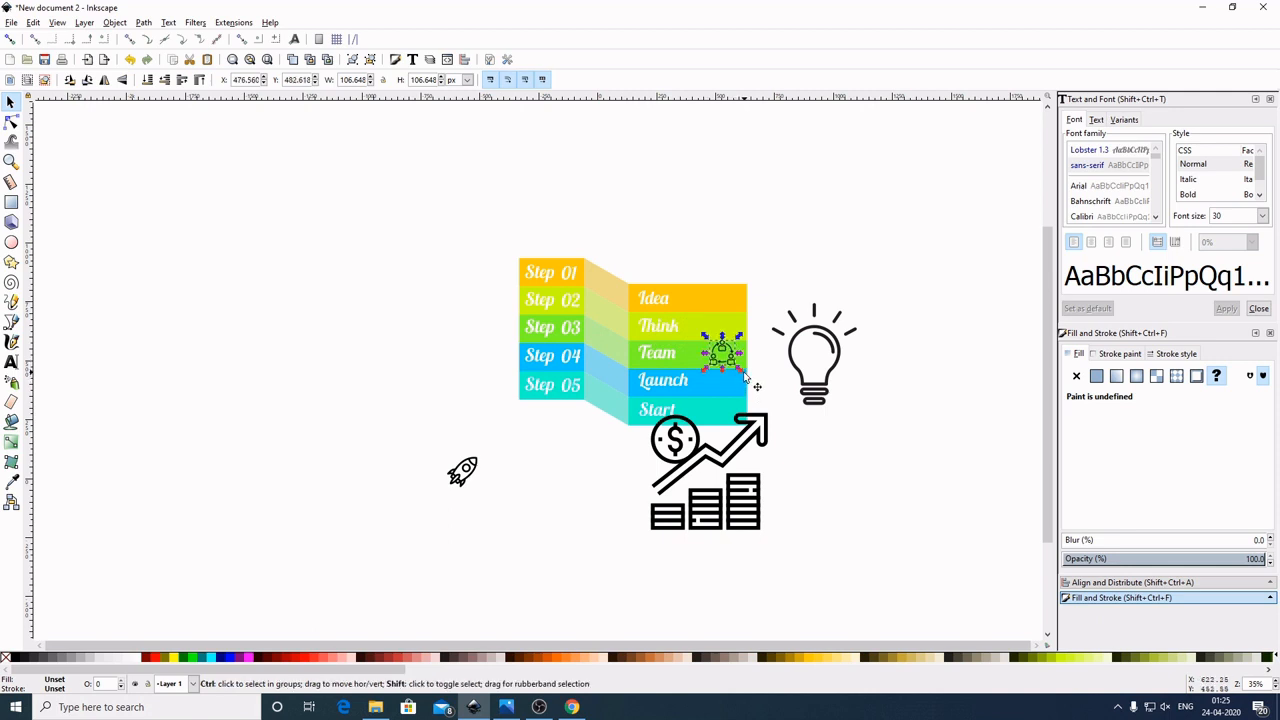
pyautogui.moveTo(744, 376); pyautogui.dragTo(731, 361)
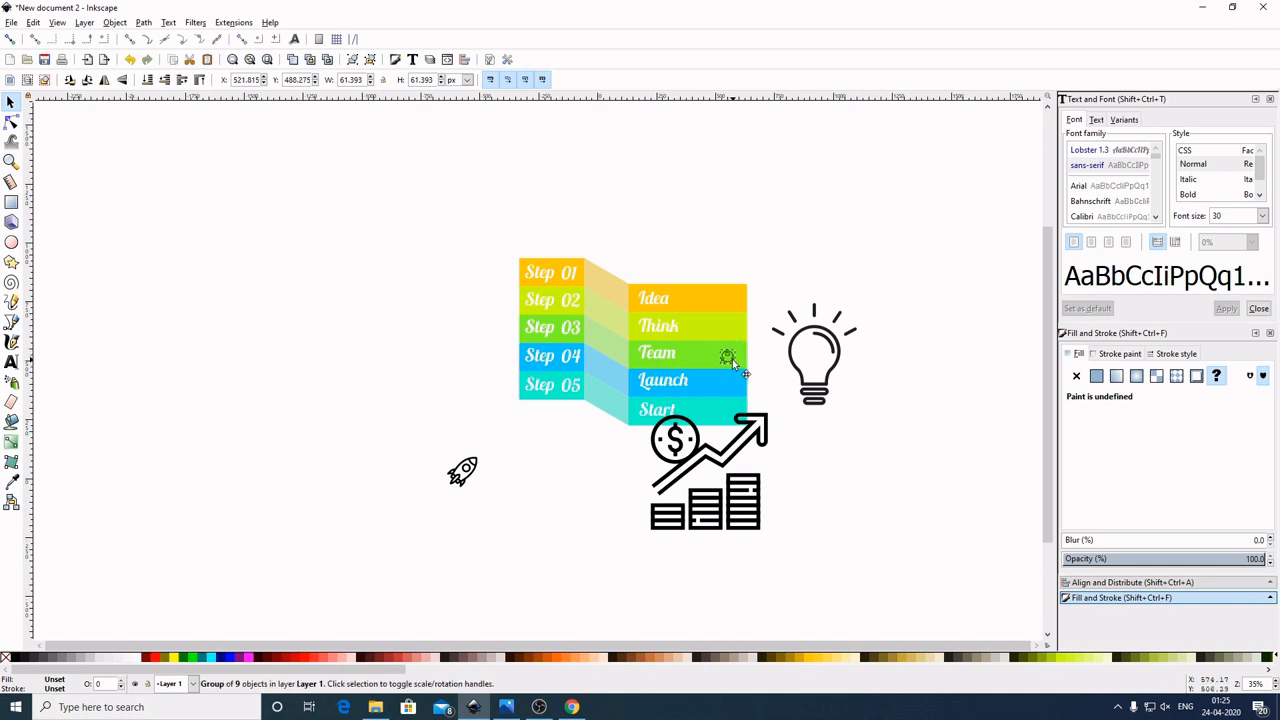
pyautogui.click(882, 454)
# Step: Shrink the light bulb icon to about 74 by 89 px and place it on the Idea band, above the collaboration icon
pyautogui.scroll(1, 897, 488)
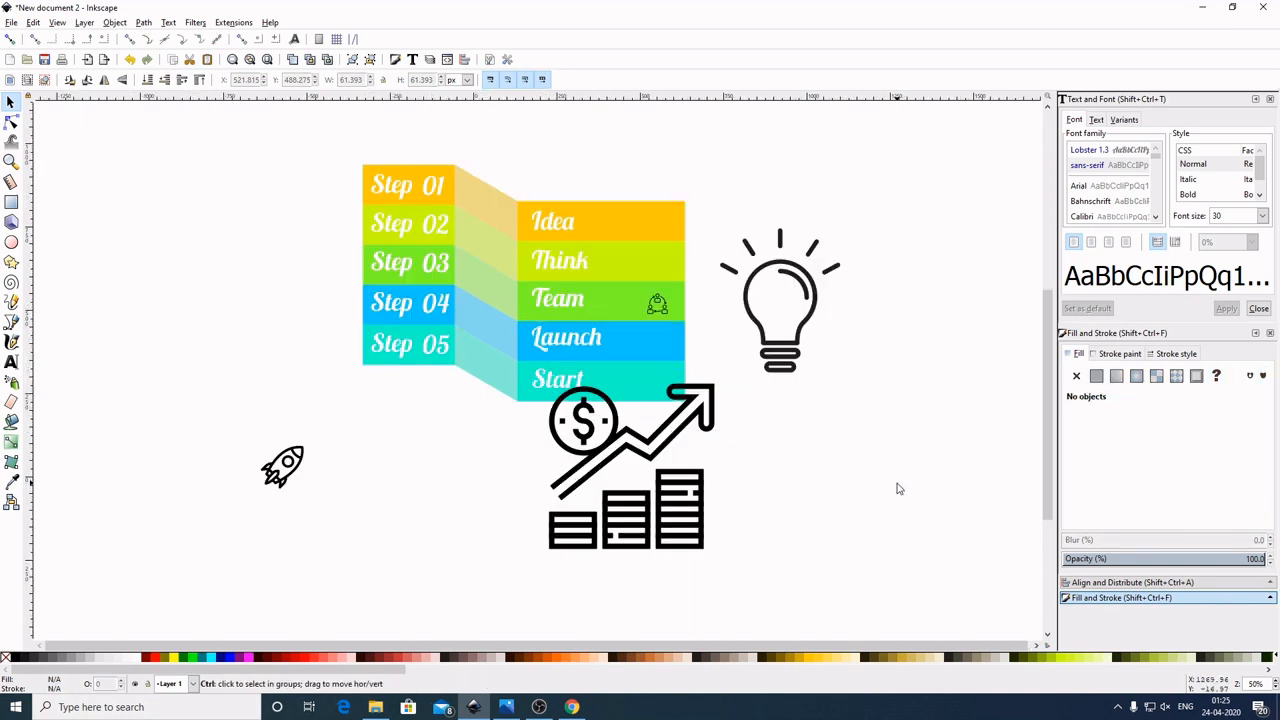
pyautogui.scroll(1, 891, 491)
pyautogui.scroll(-1, 893, 440)
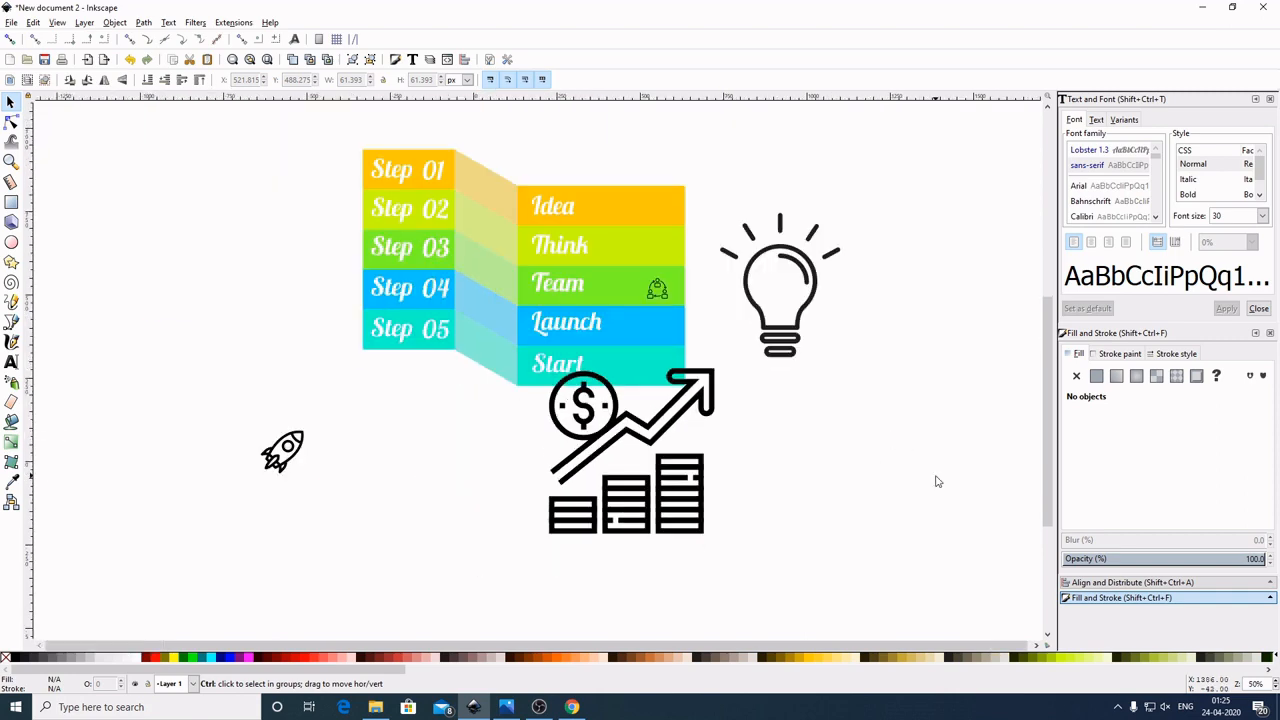
pyautogui.scroll(1, 914, 443)
pyautogui.scroll(-2, 914, 443)
pyautogui.scroll(2, 914, 443)
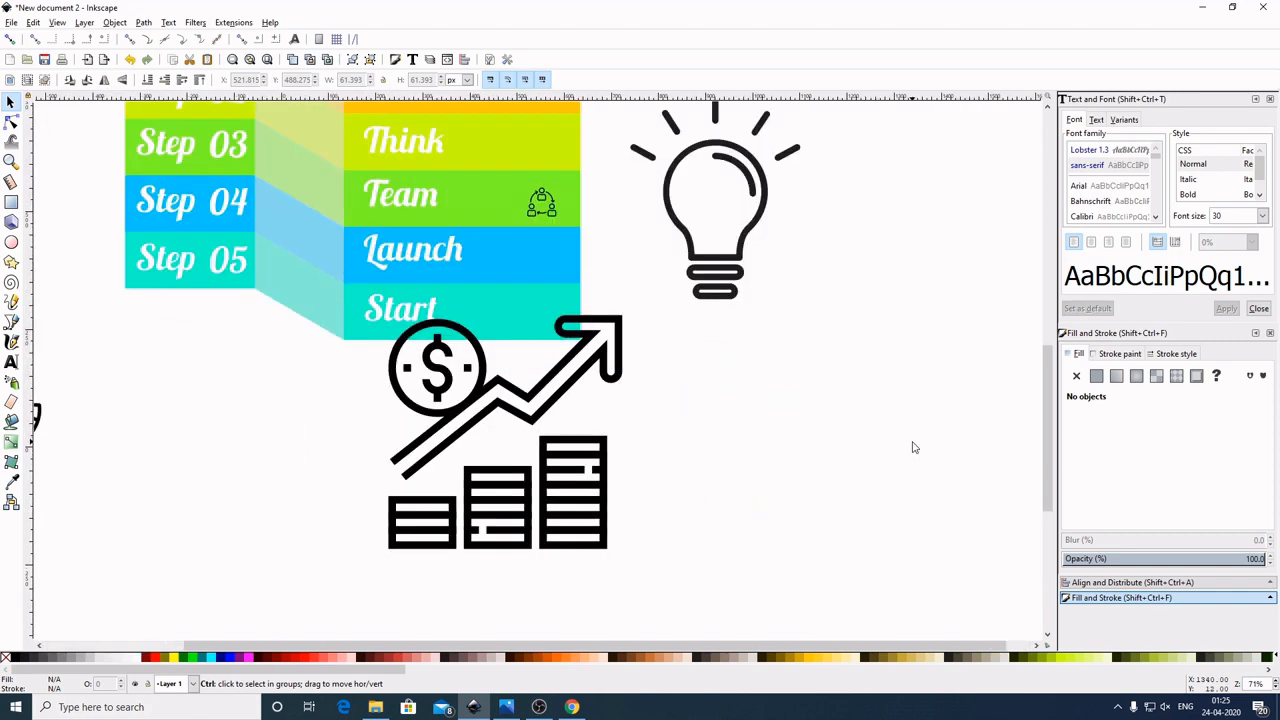
pyautogui.scroll(-2, 912, 447)
pyautogui.scroll(2, 912, 447)
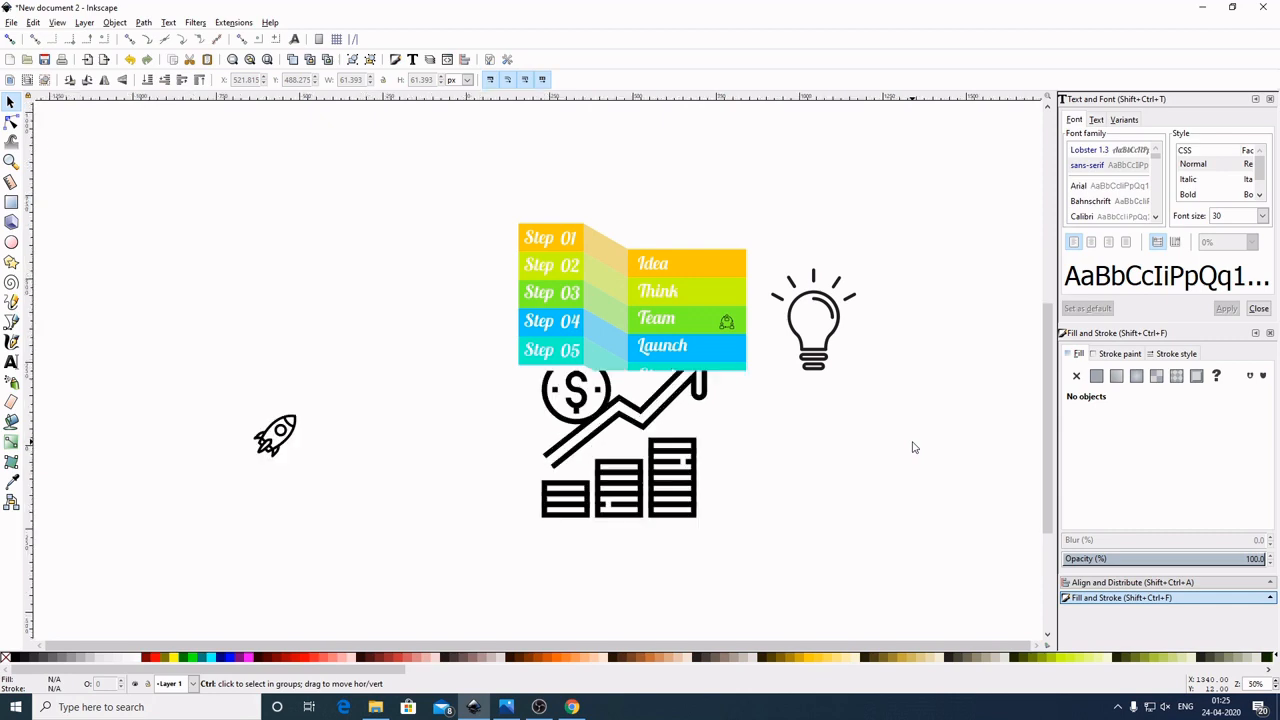
pyautogui.moveTo(828, 409); pyautogui.dragTo(930, 483)
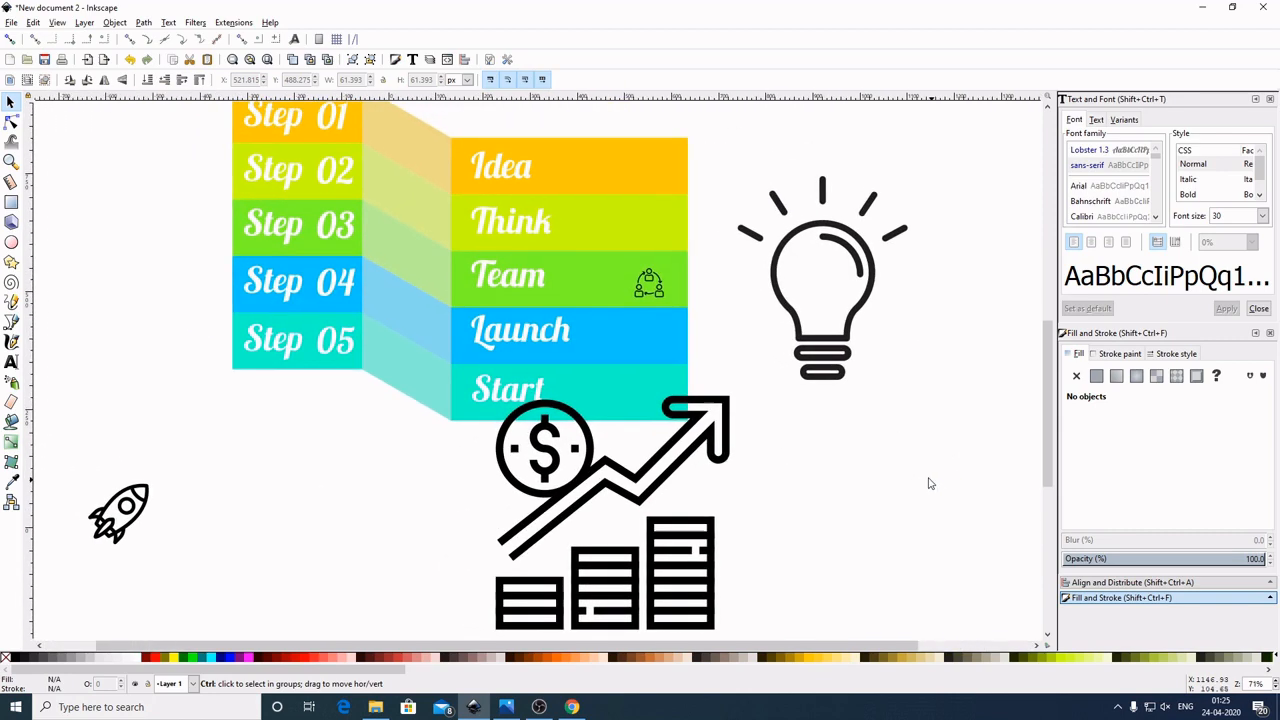
pyautogui.click(836, 368)
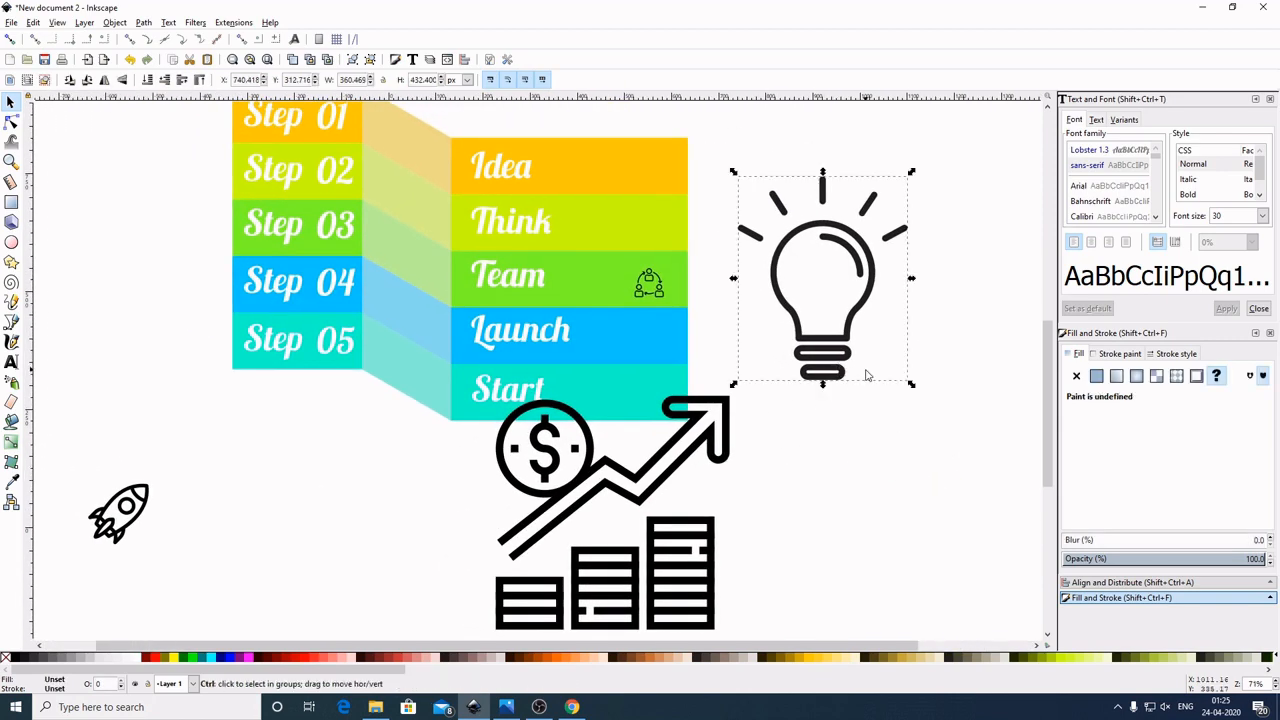
pyautogui.moveTo(905, 393); pyautogui.dragTo(857, 345)
pyautogui.moveTo(828, 290); pyautogui.dragTo(655, 179)
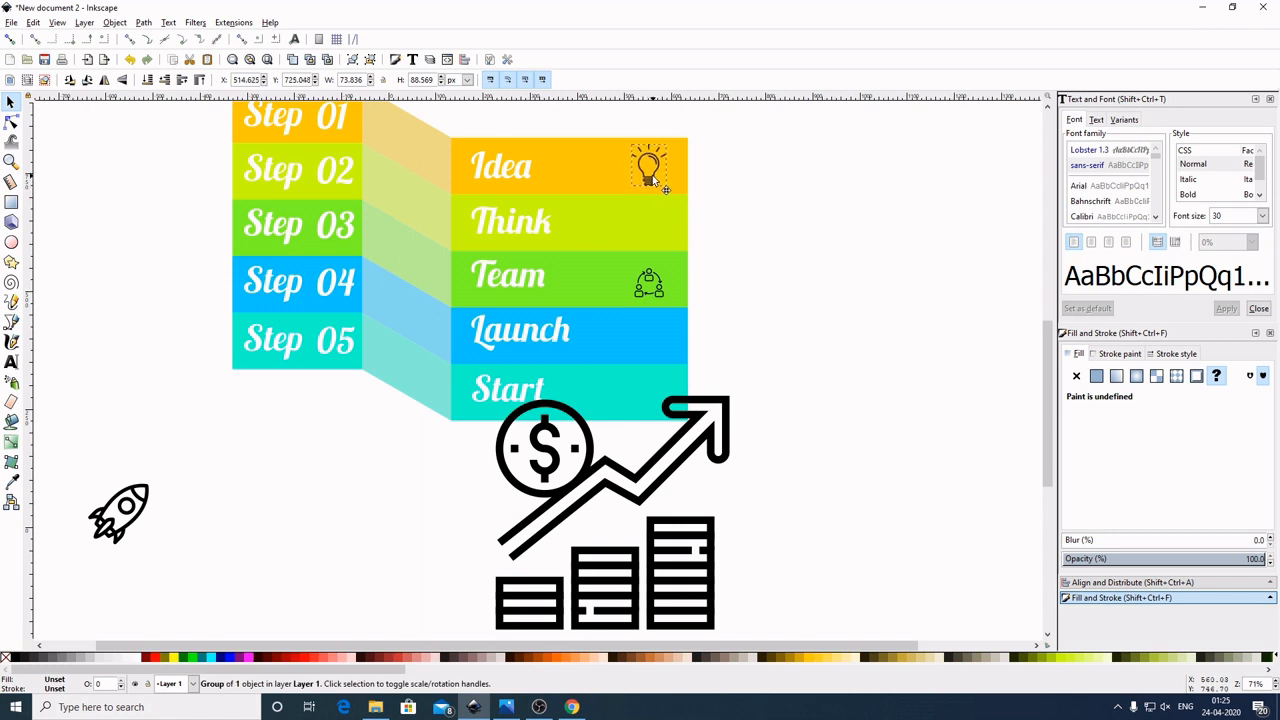
pyautogui.click(829, 312)
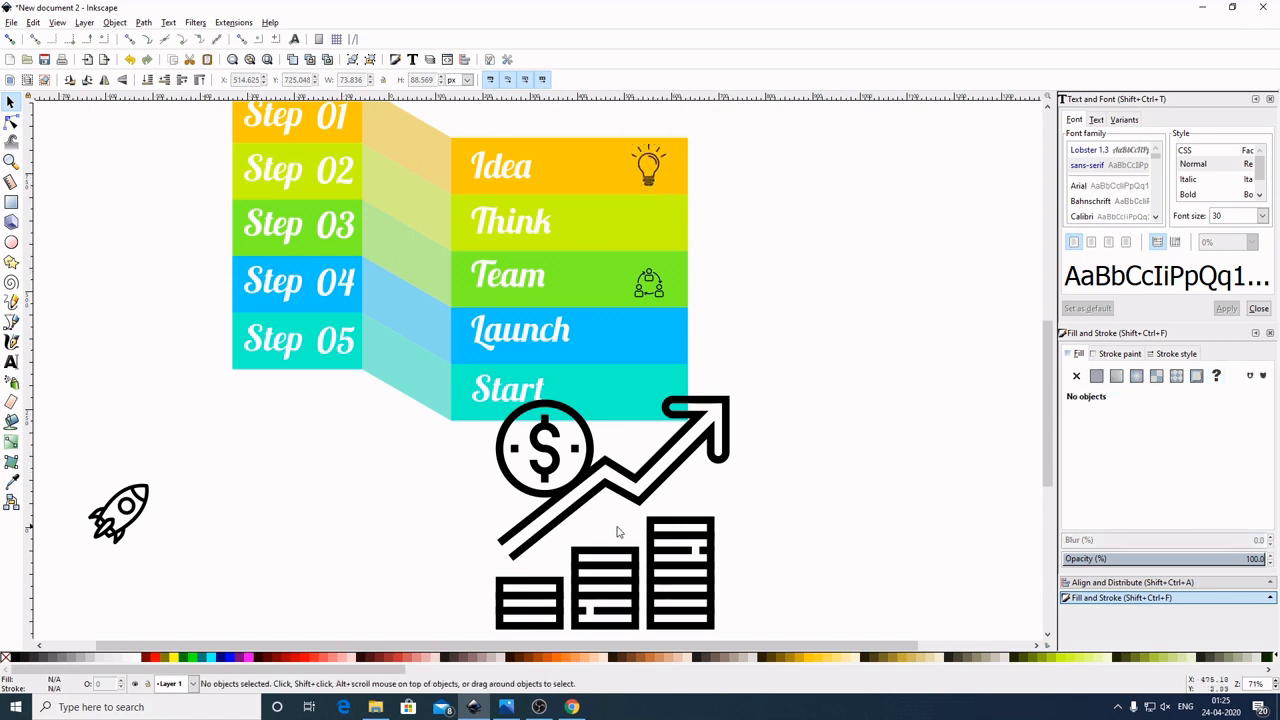
# Step: Shrink the growth chart icon to about 60 px and place it at the far end of the turquoise Start band
pyautogui.keyDown('ctrl'); pyautogui.scroll(-3, 866, 409); pyautogui.keyUp('ctrl')
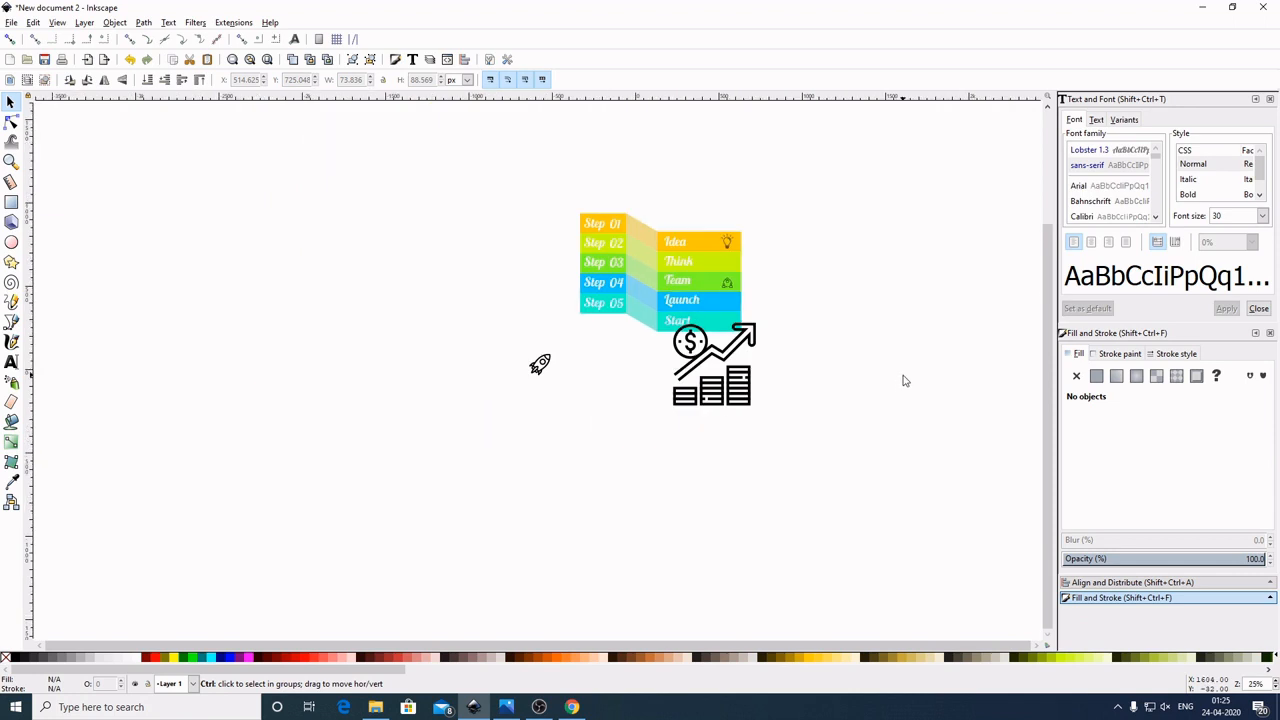
pyautogui.moveTo(903, 380); pyautogui.dragTo(793, 419)
pyautogui.keyDown('ctrl'); pyautogui.scroll(1, 802, 432); pyautogui.keyUp('ctrl')
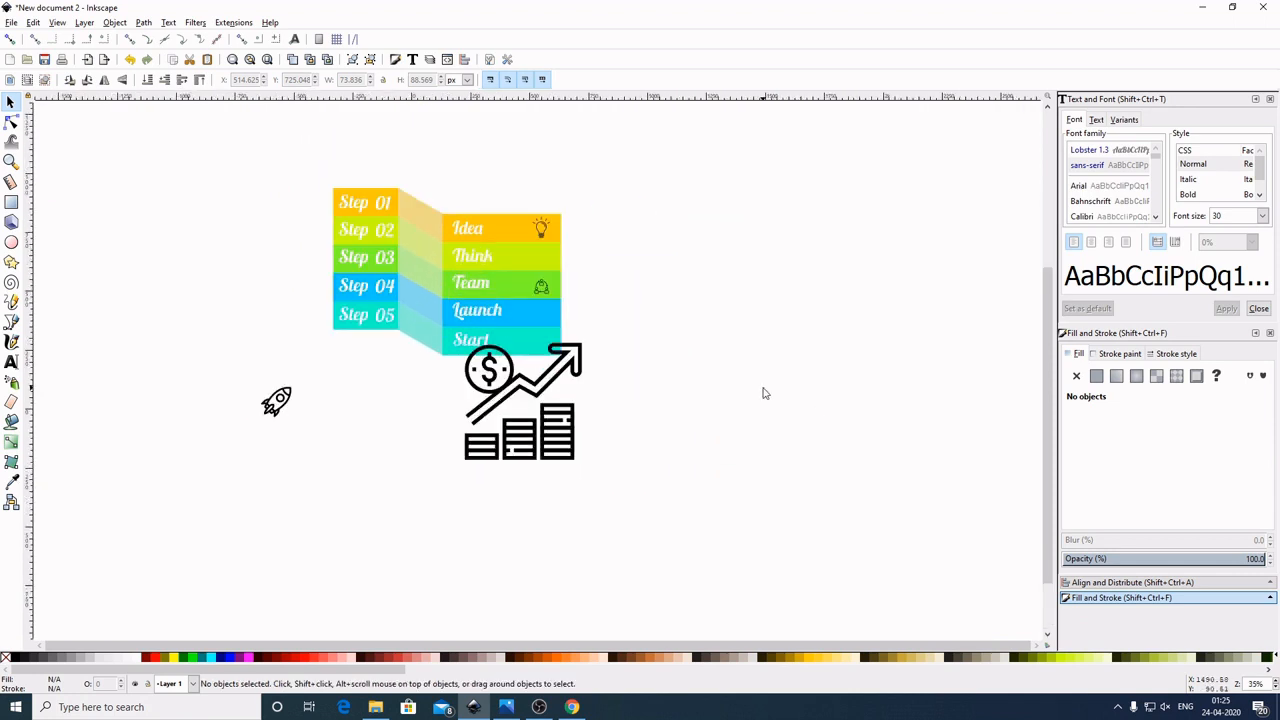
pyautogui.click(553, 444)
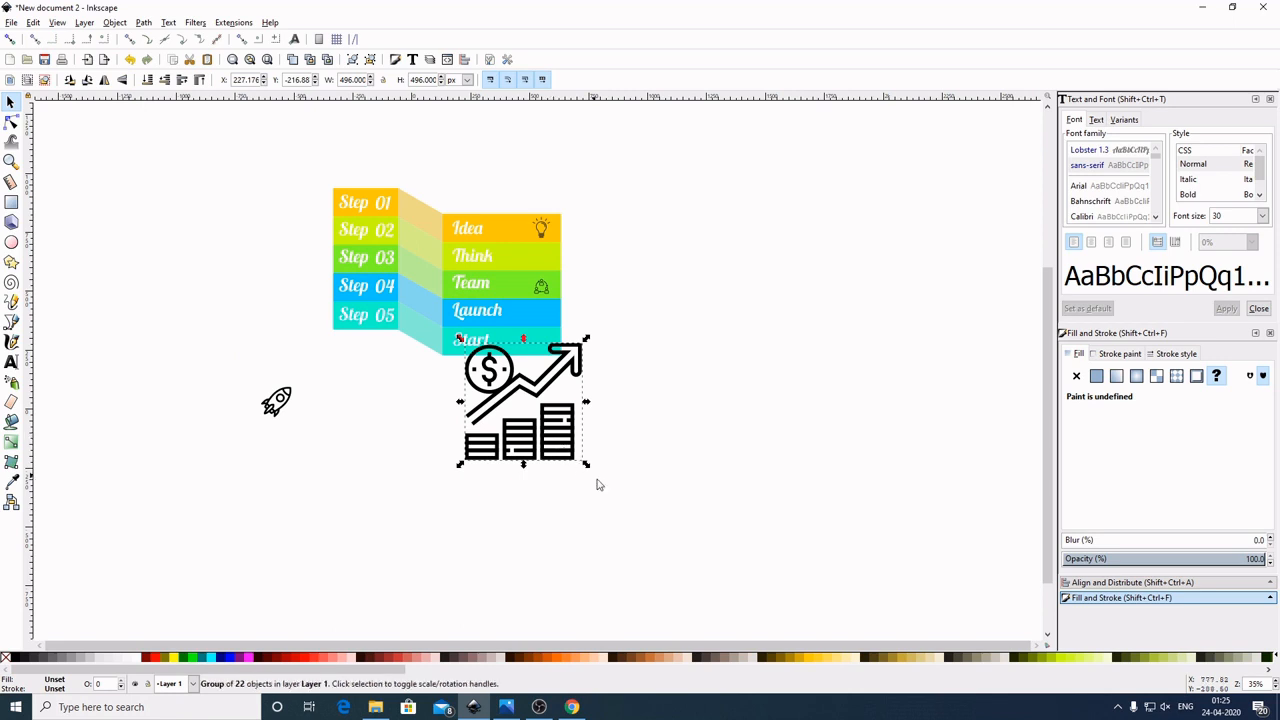
pyautogui.moveTo(586, 465); pyautogui.dragTo(550, 352)
pyautogui.click(592, 420)
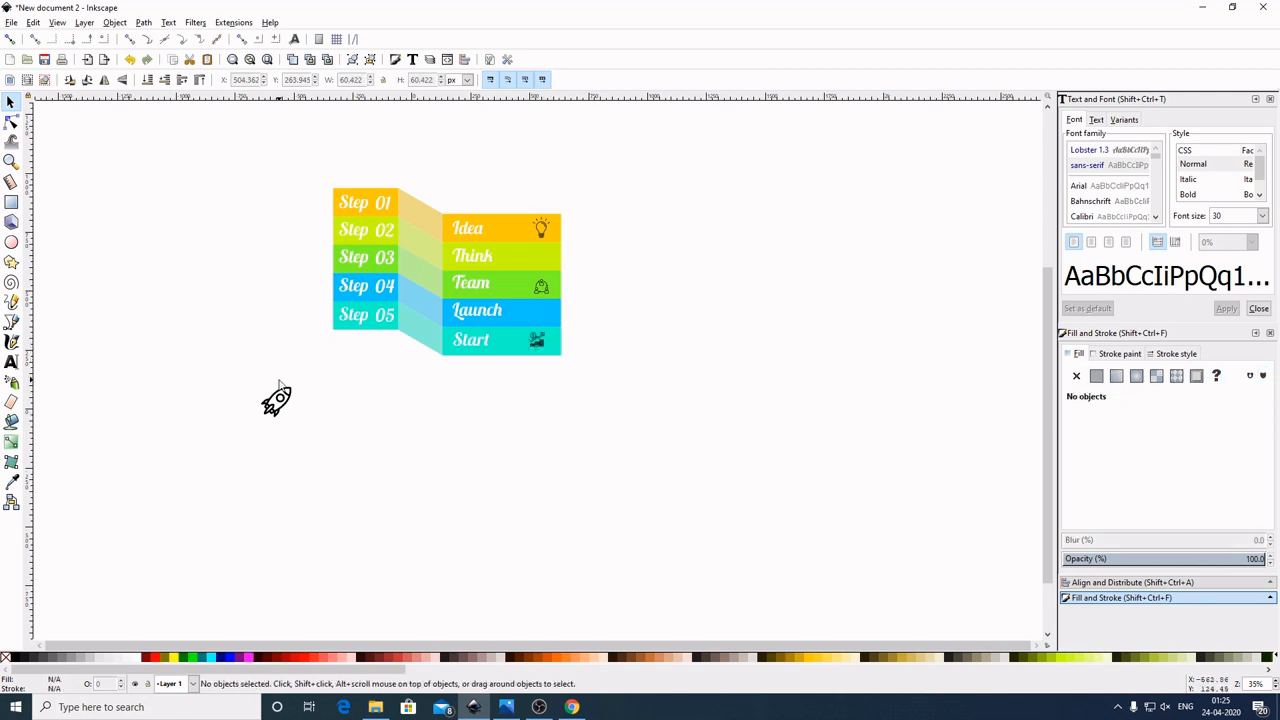
# Step: Move the rocket icon to the far end of the blue Launch band and shrink it to about 60 px
pyautogui.click(281, 404)
pyautogui.moveTo(279, 402); pyautogui.dragTo(548, 334)
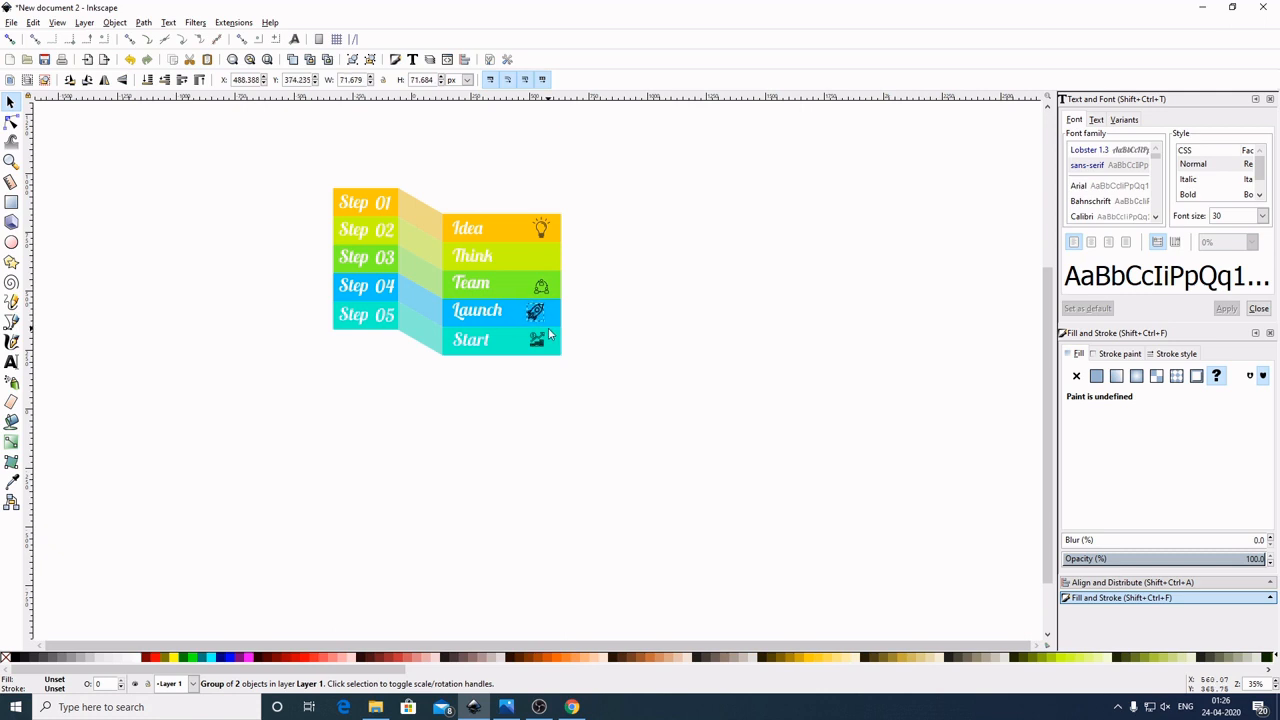
pyautogui.moveTo(548, 334); pyautogui.dragTo(545, 331)
pyautogui.click(618, 349)
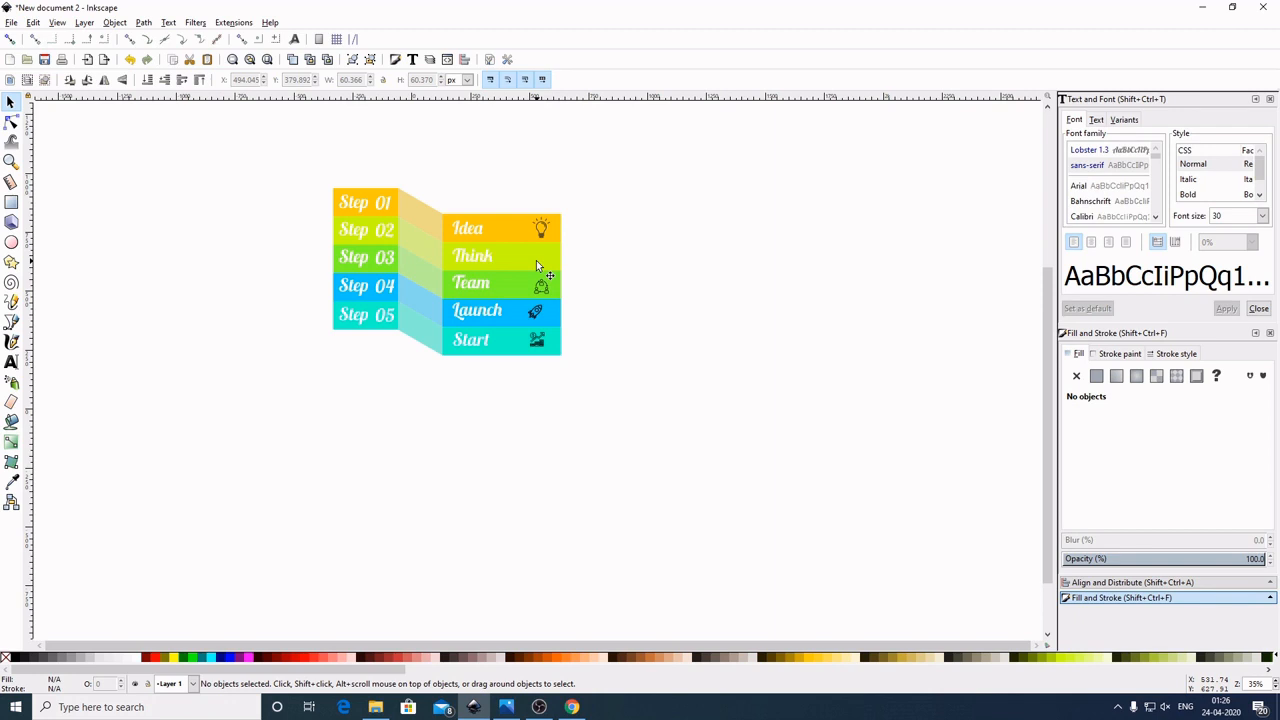
# Step: Open the book SVG from the infograph folder in Inkscape and copy its whole brain-and-book artwork
pyautogui.click(375, 707)
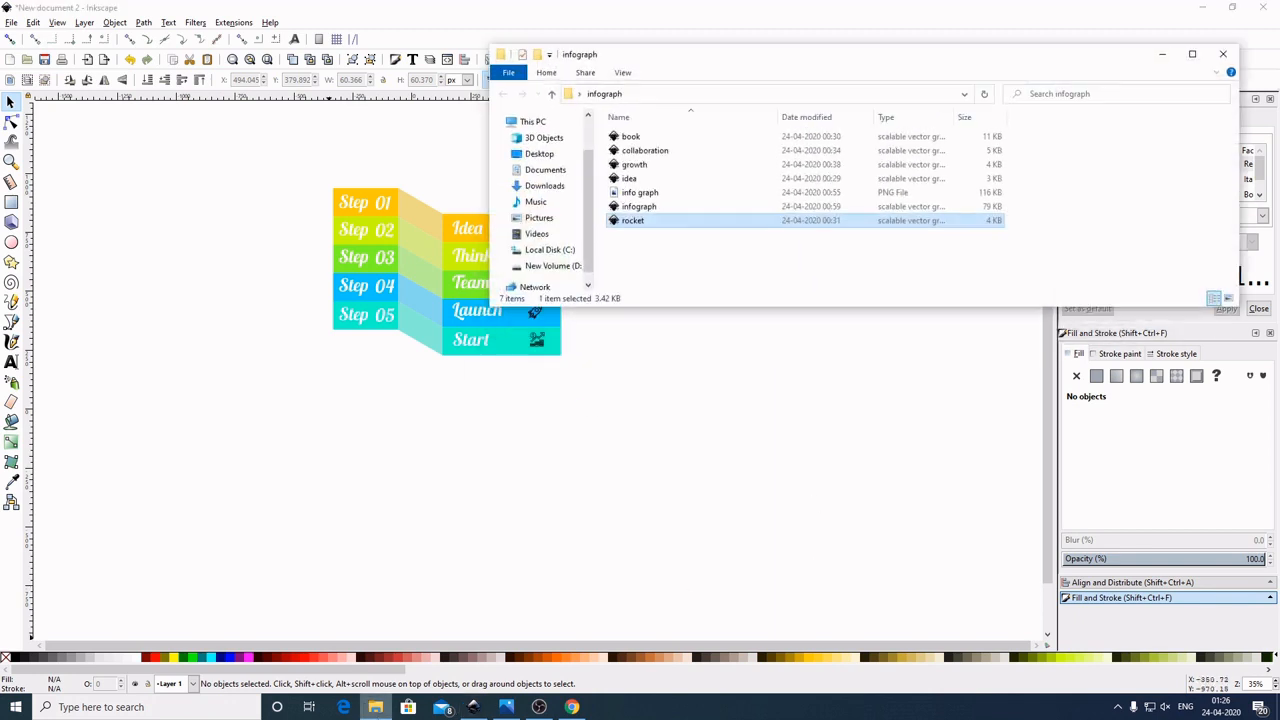
pyautogui.click(646, 141)
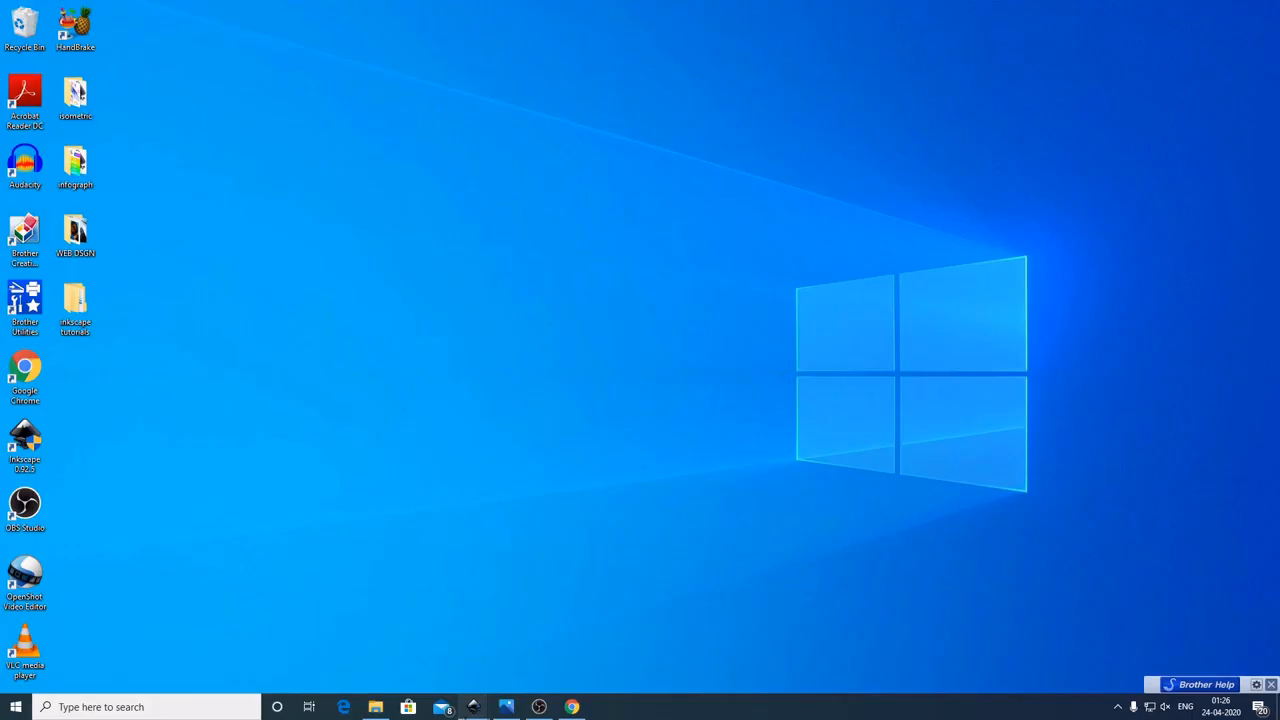
pyautogui.click(474, 707)
pyautogui.click(577, 652)
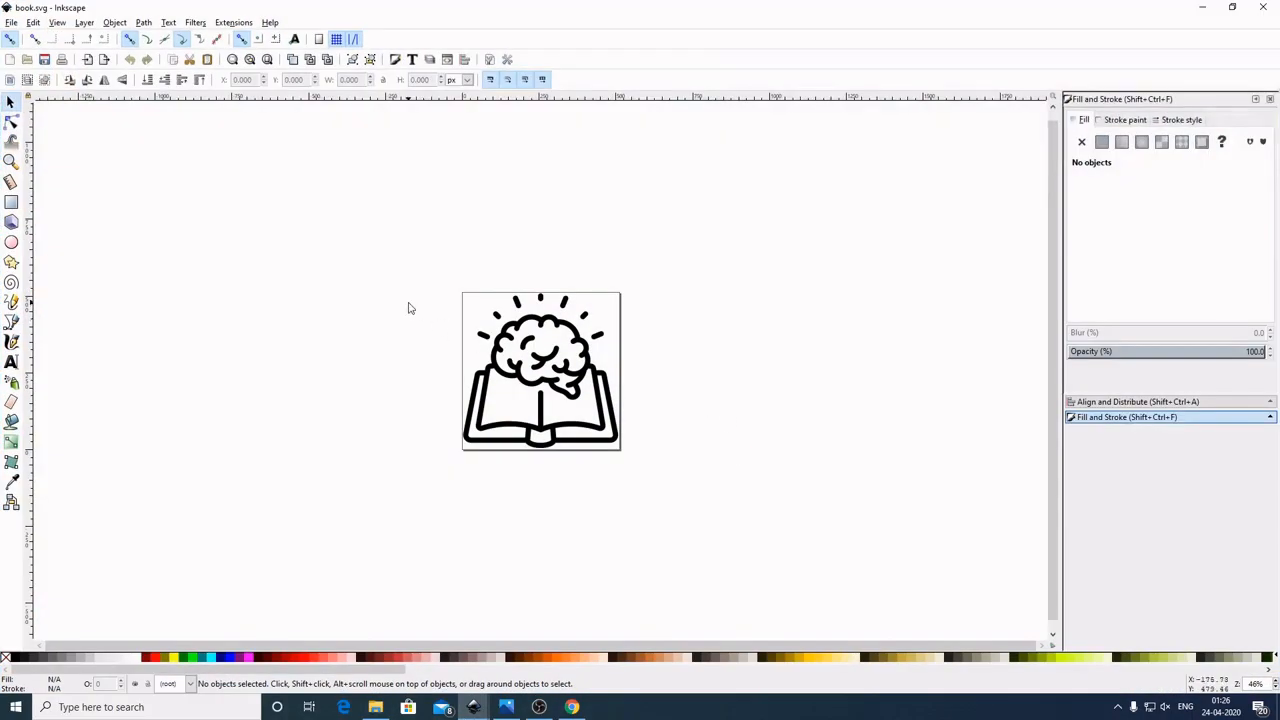
pyautogui.moveTo(386, 242); pyautogui.dragTo(752, 516)
pyautogui.rightClick(554, 370)
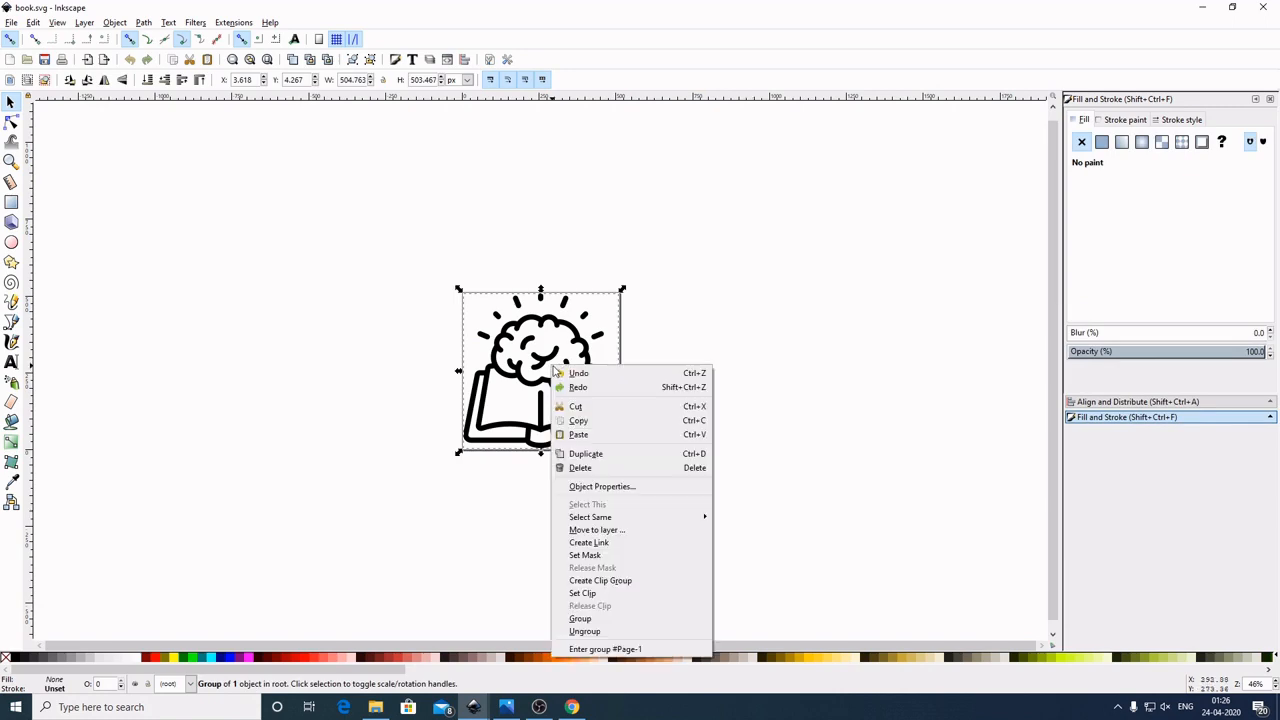
pyautogui.click(576, 420)
# Step: Paste the book icon into the infographic document, shrink it to about 85 px and place it at the far end of the Think band
pyautogui.moveTo(474, 707)
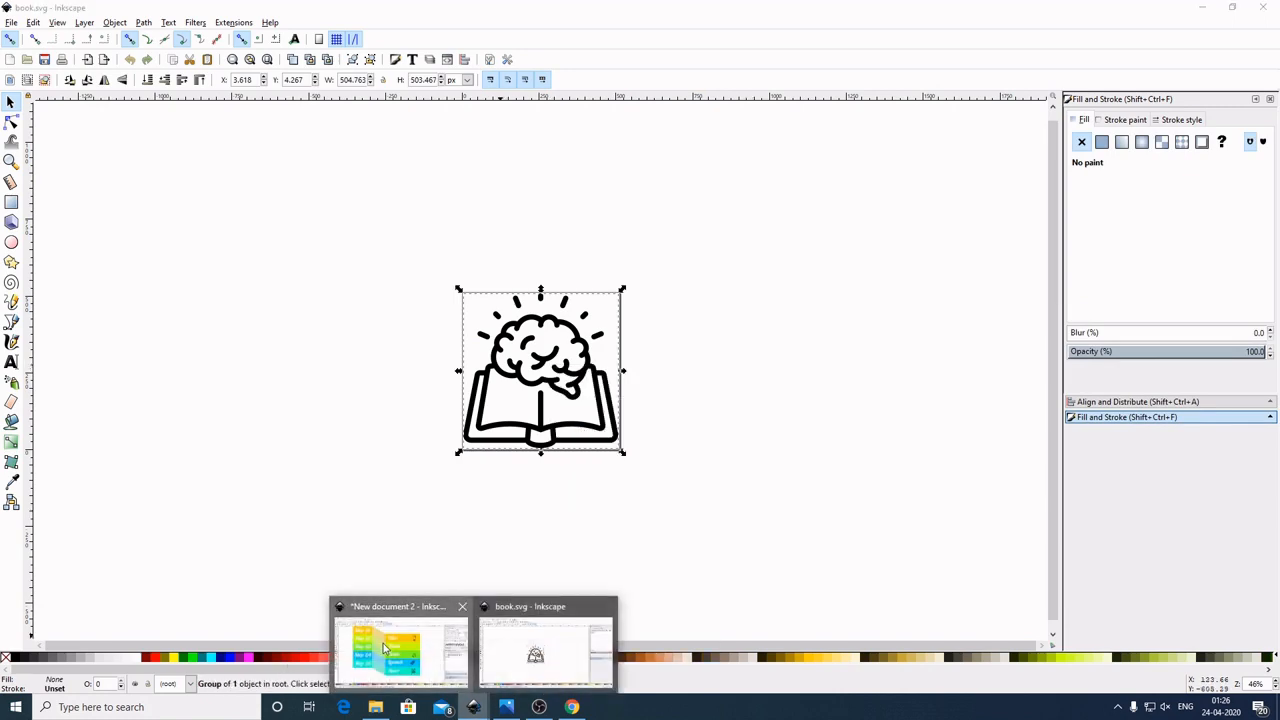
pyautogui.click(400, 650)
pyautogui.rightClick(893, 265)
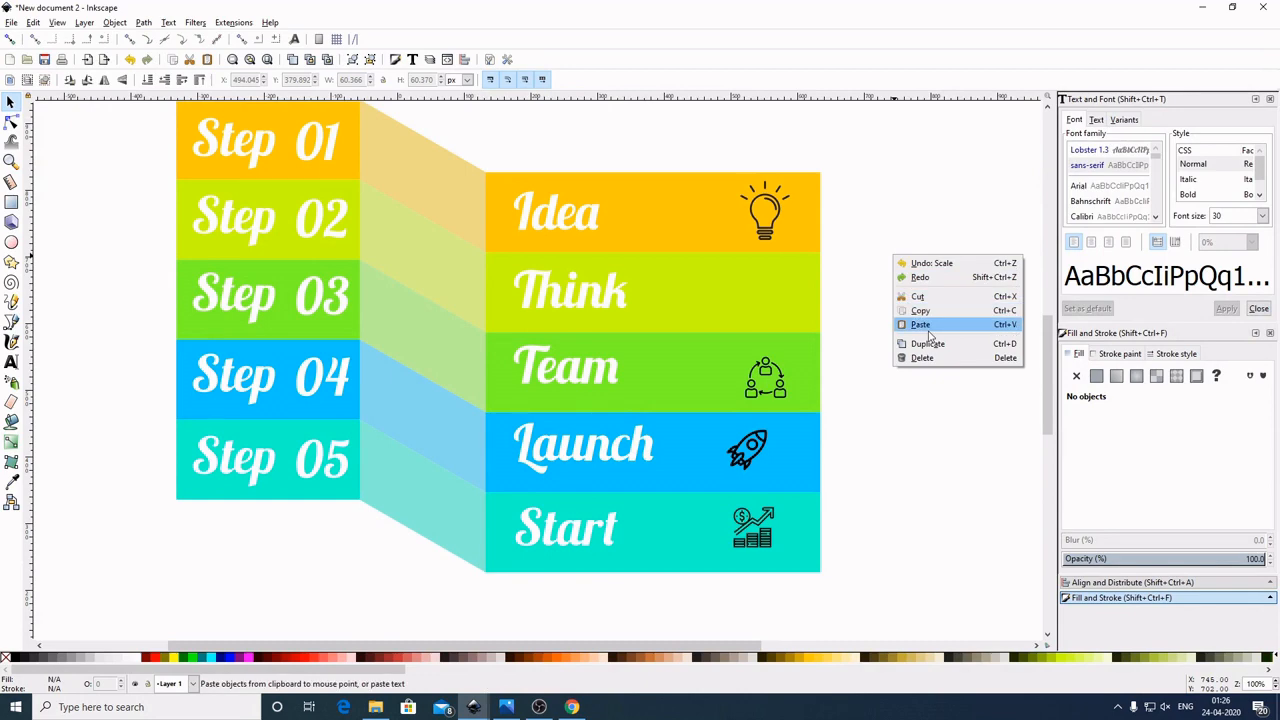
pyautogui.click(930, 336)
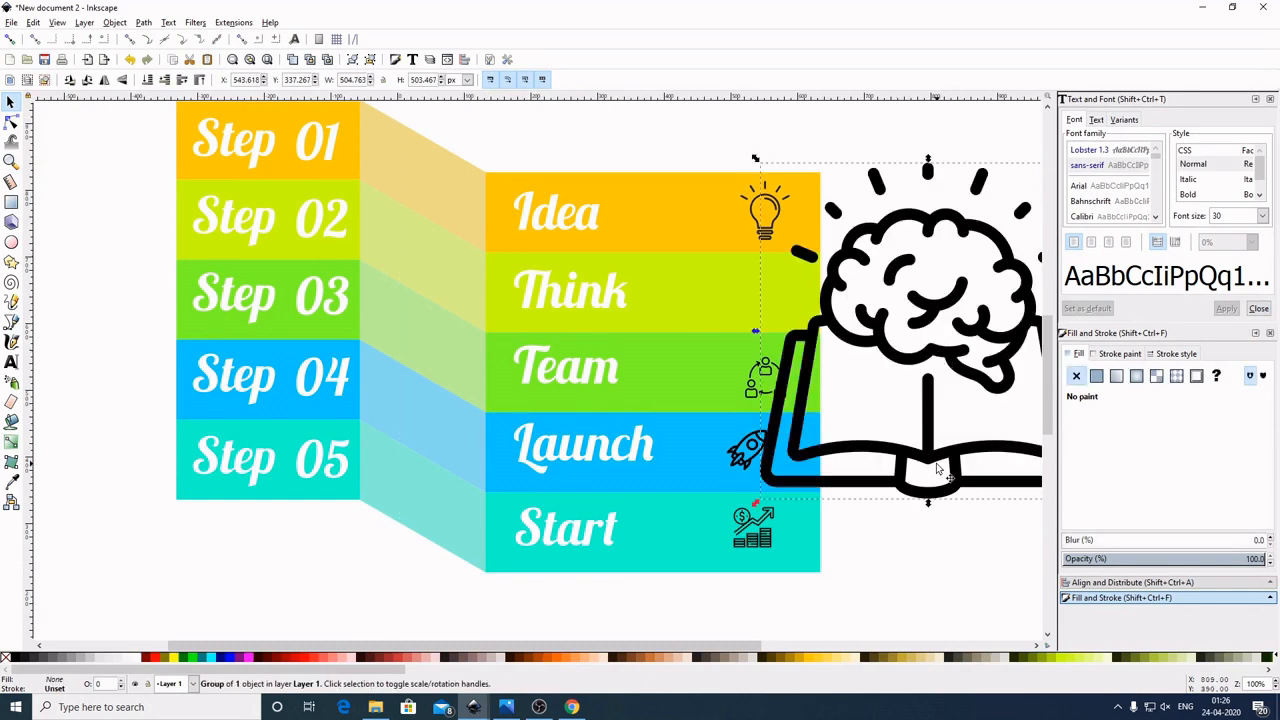
pyautogui.moveTo(960, 477); pyautogui.dragTo(687, 497)
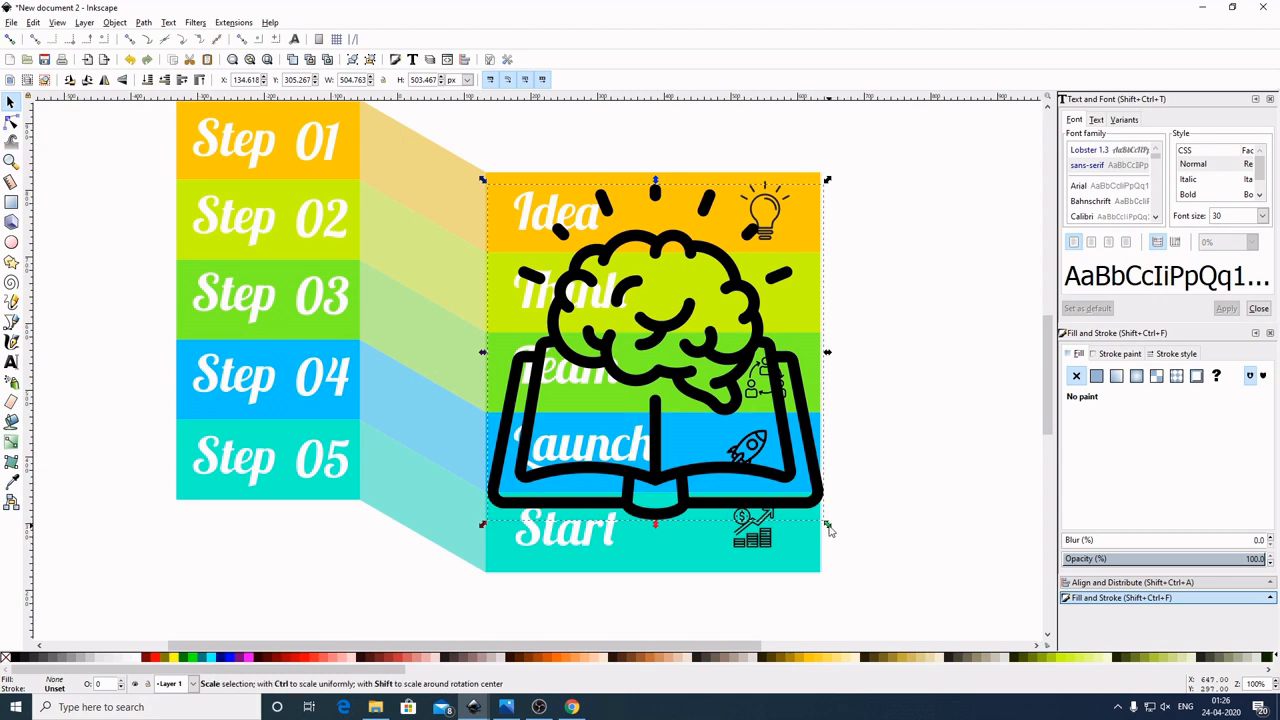
pyautogui.moveTo(830, 530); pyautogui.dragTo(790, 321)
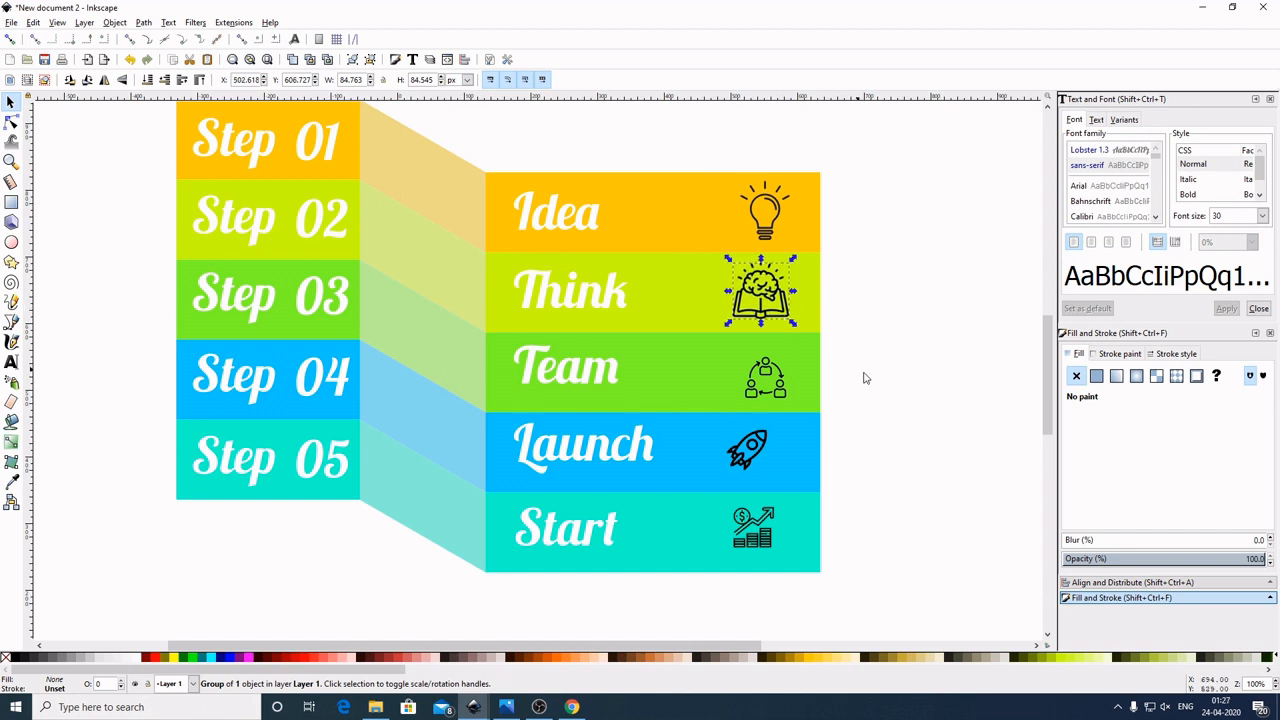
pyautogui.click(940, 365)
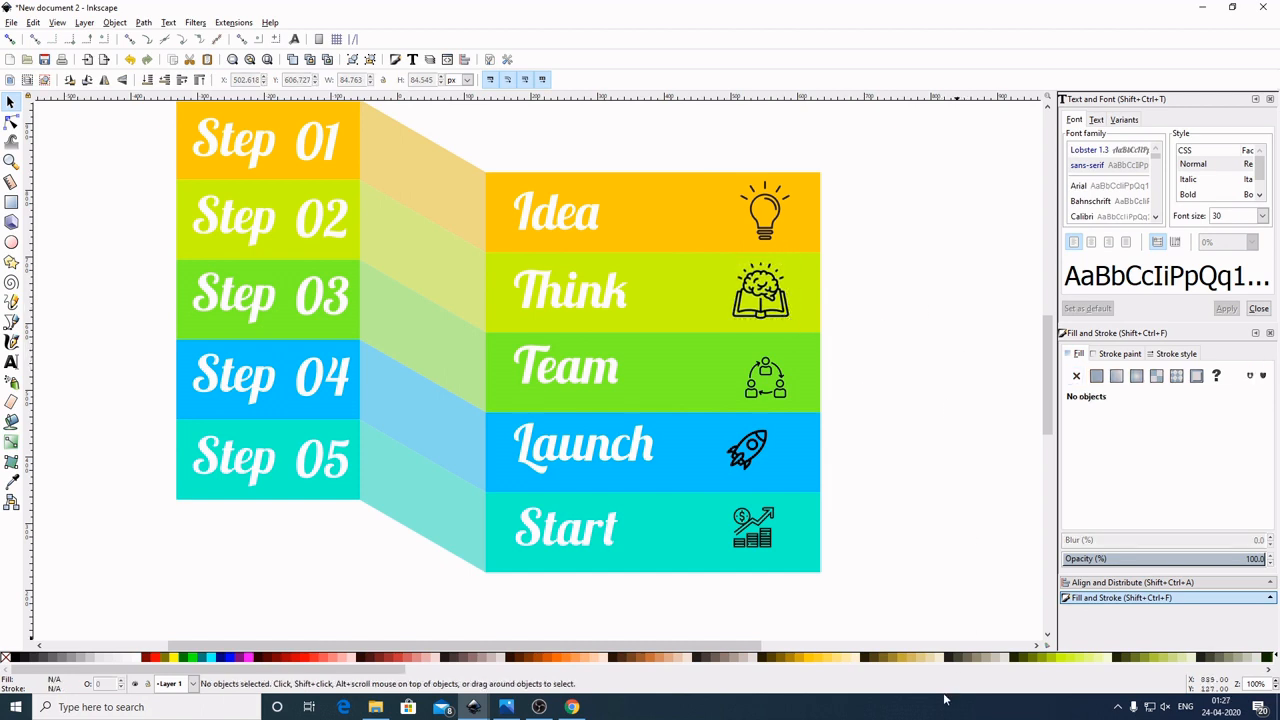
# Step: Align the centres of all five band icons on one vertical axis, relative to the last selected
pyautogui.moveTo(938, 608); pyautogui.dragTo(703, 156)
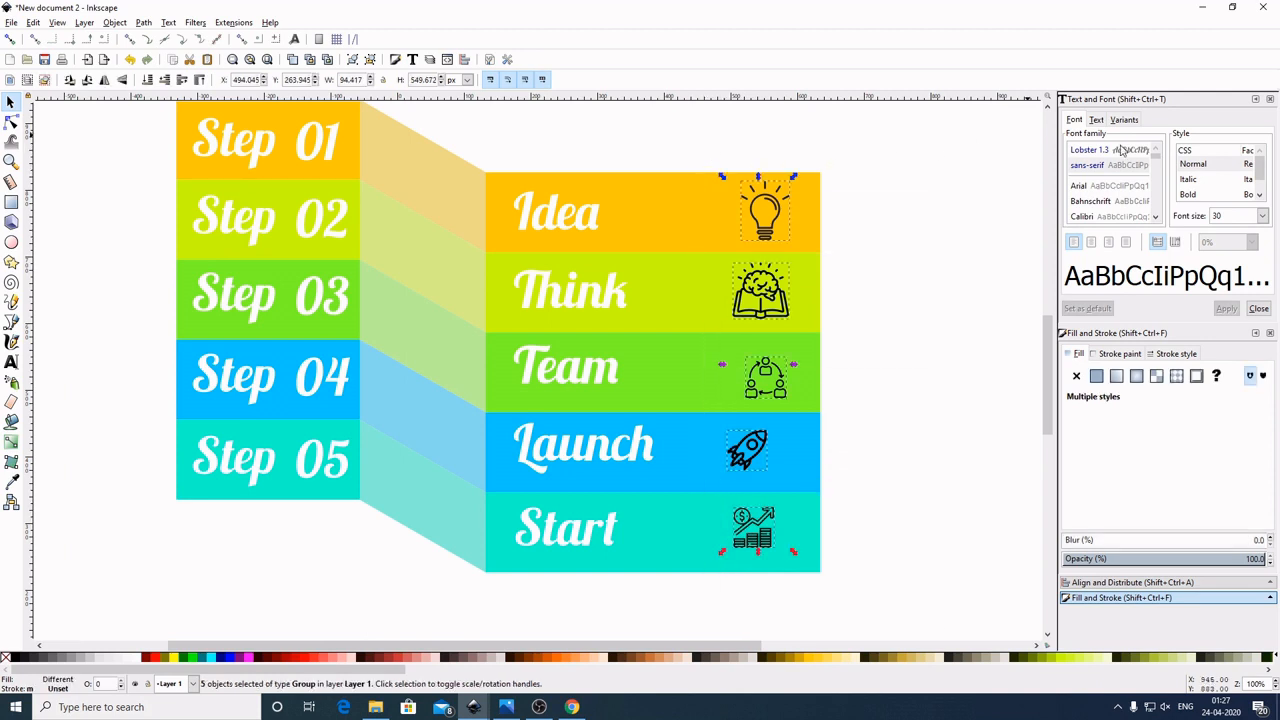
pyautogui.click(1270, 100)
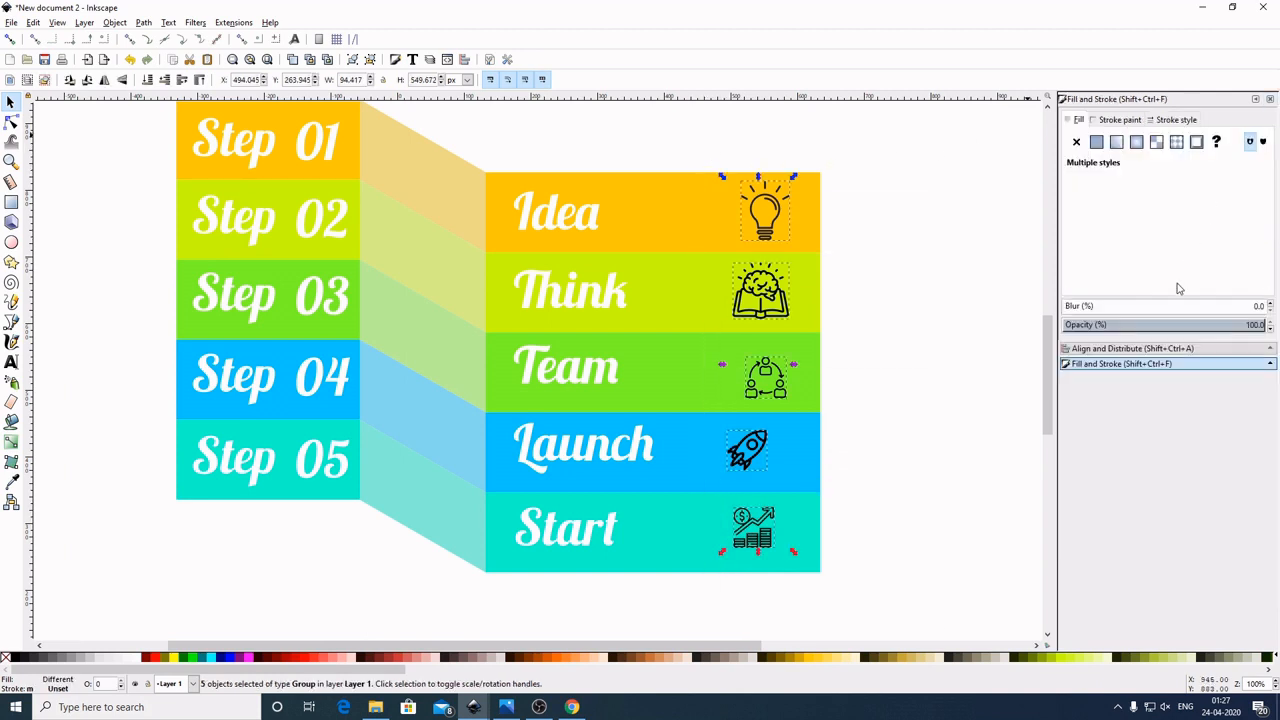
pyautogui.click(1162, 348)
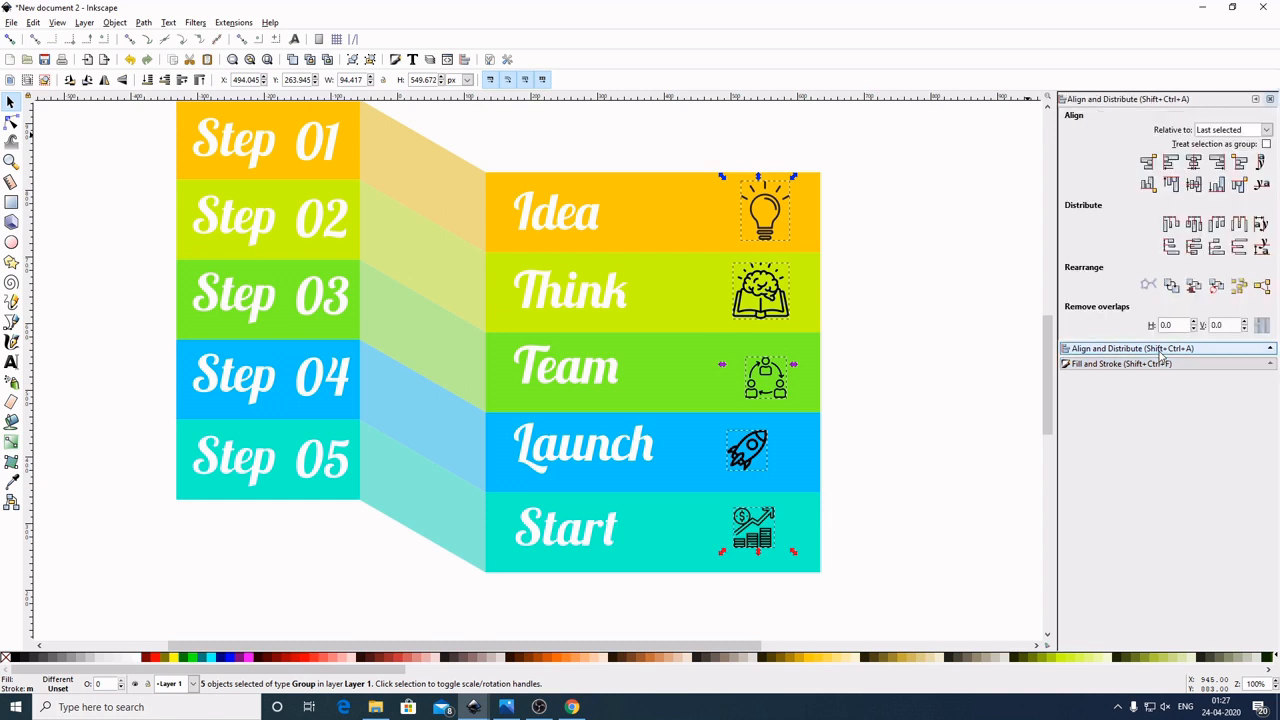
pyautogui.click(1195, 165)
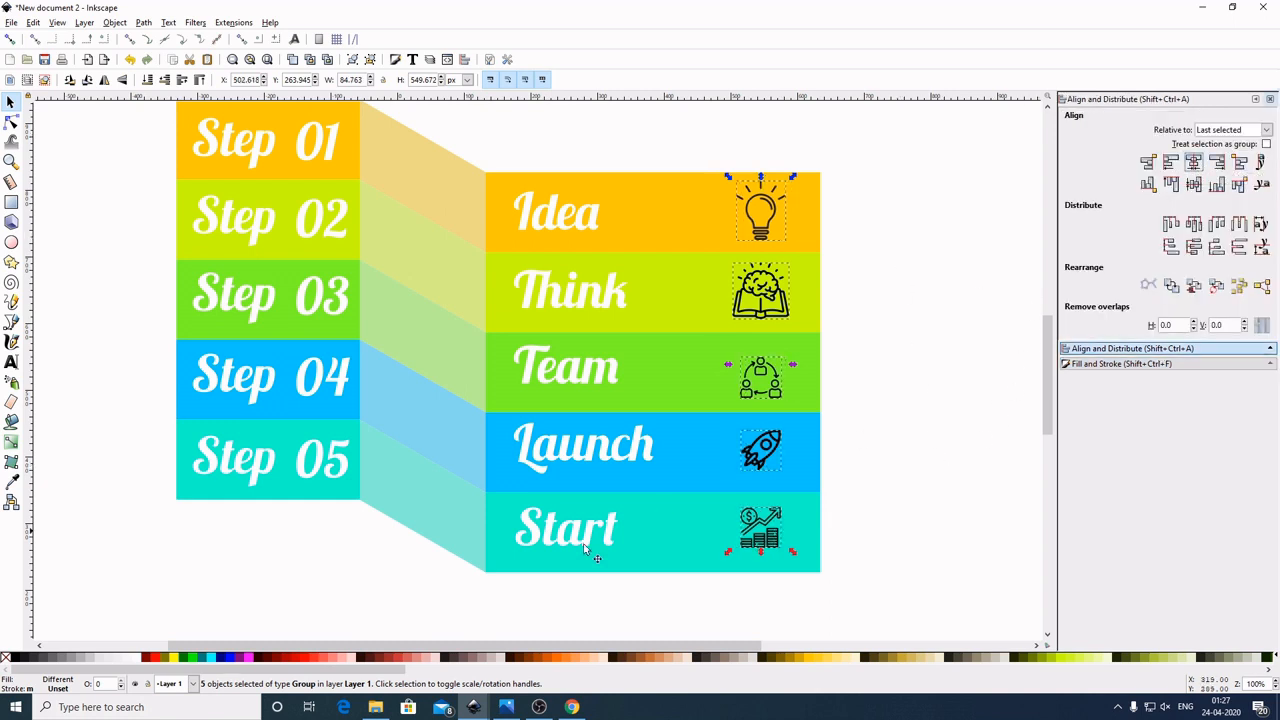
# Step: Fill the five aligned icons with white and deselect them
pyautogui.click(138, 661)
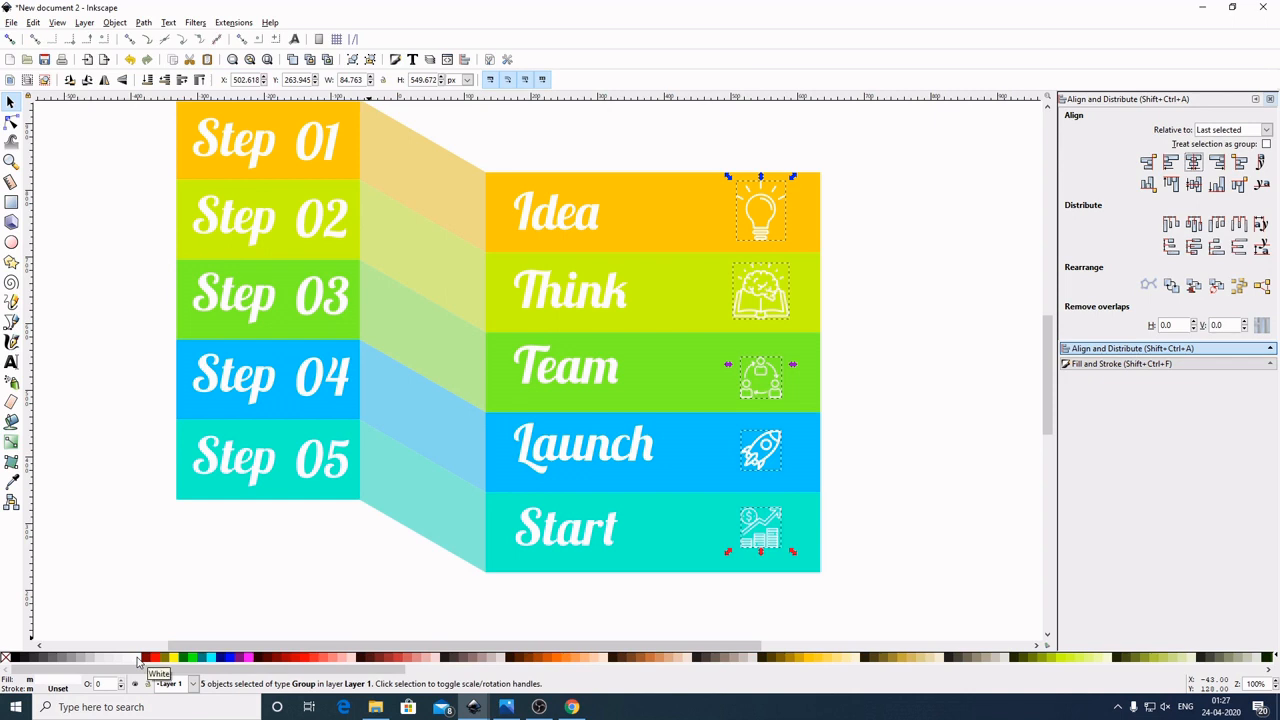
pyautogui.click(961, 332)
pyautogui.scroll(-2, 960, 331)
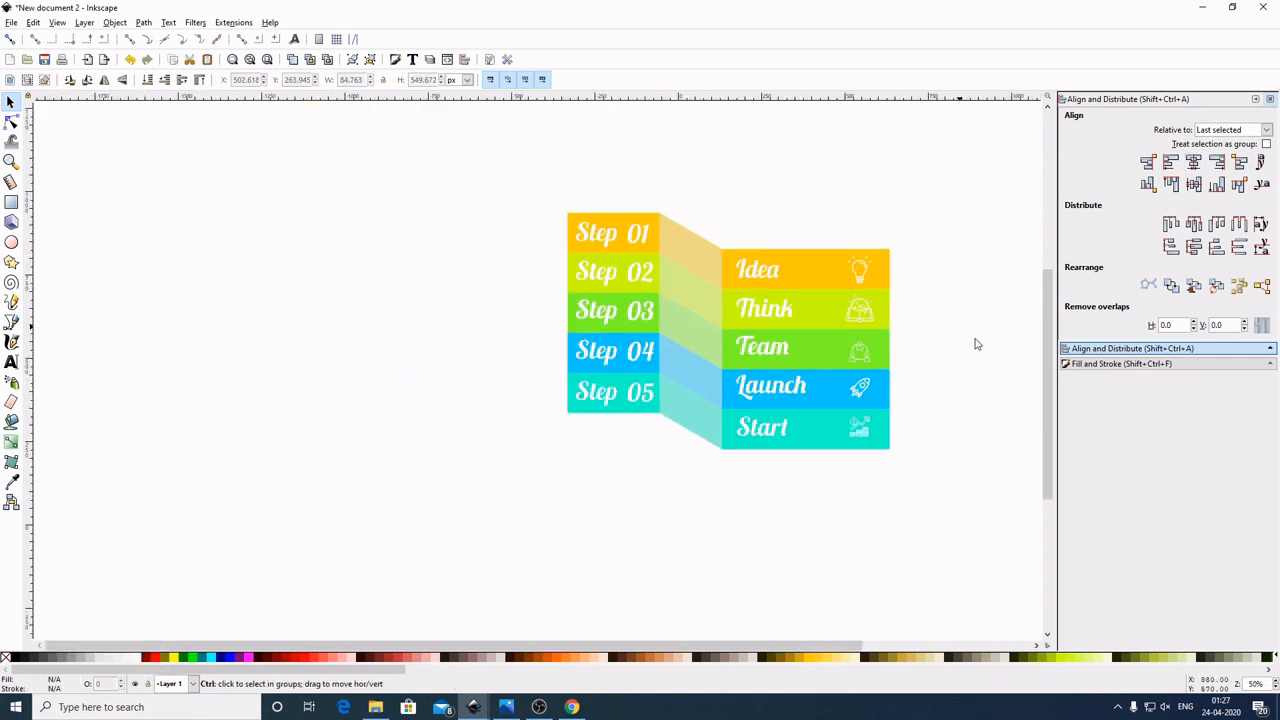
pyautogui.moveTo(977, 346)
pyautogui.mouseDown()
pyautogui.moveTo(794, 377)
pyautogui.moveTo(771, 362)
pyautogui.moveTo(1006, 434)
pyautogui.moveTo(1020, 424)
pyautogui.moveTo(1000, 447)
pyautogui.moveTo(971, 434)
pyautogui.moveTo(981, 445)
pyautogui.mouseUp()
pyautogui.scroll(2, 831, 405)
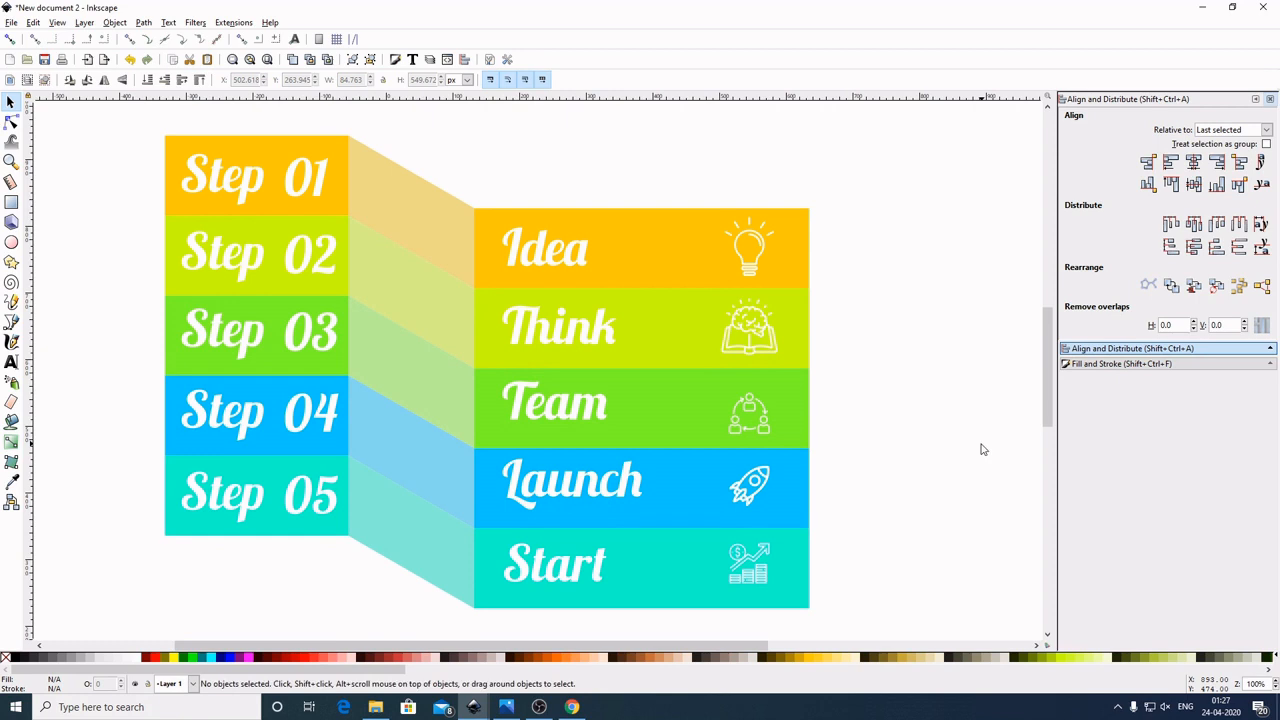